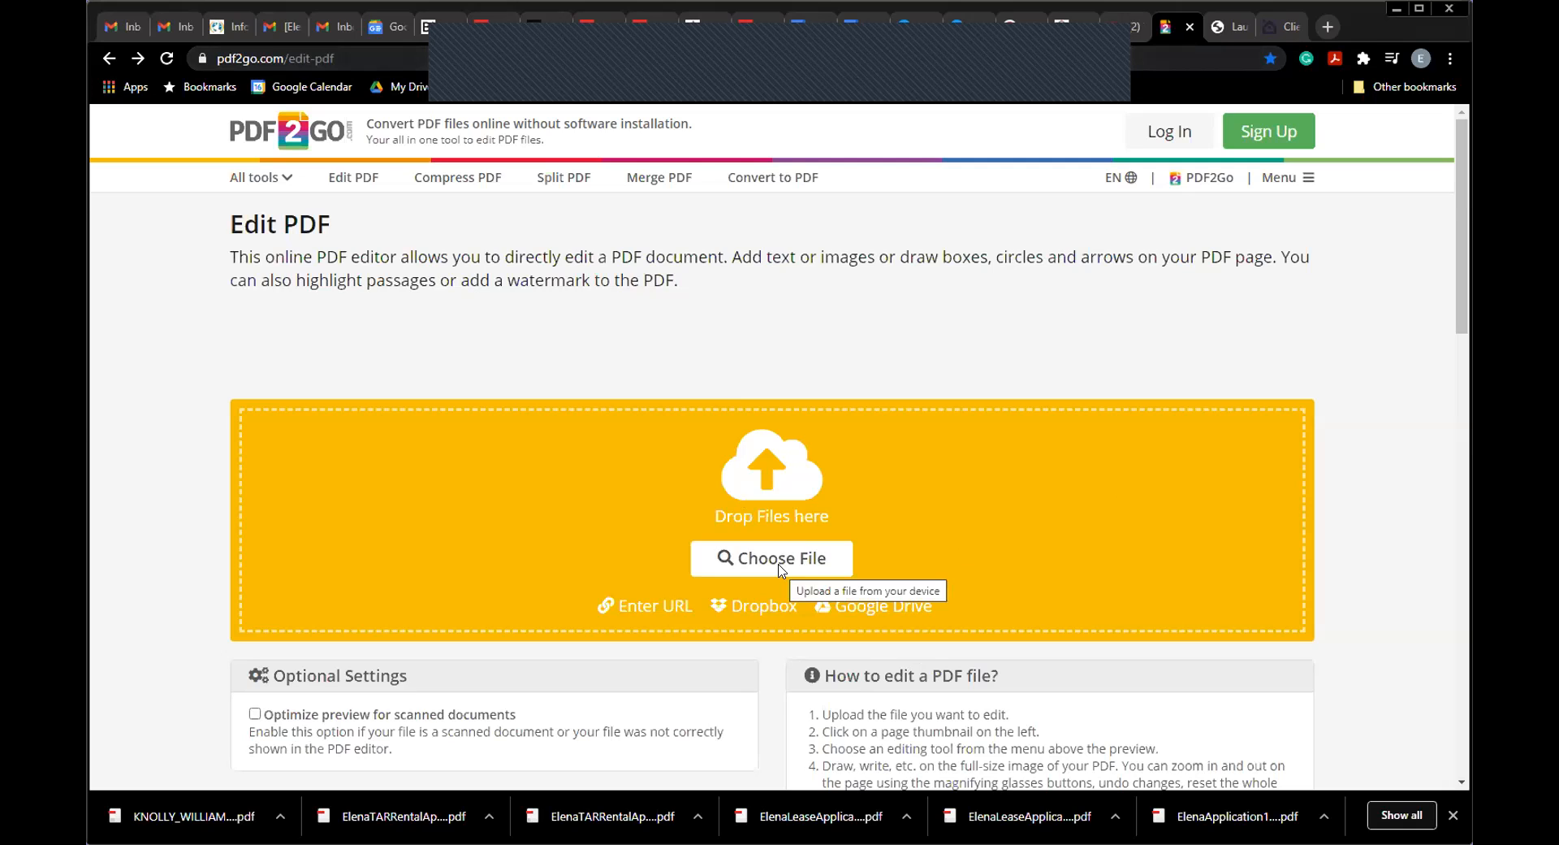
Step: Browse for a PDF to upload to Edit PDF, then close the file picker without choosing one
click(780, 522)
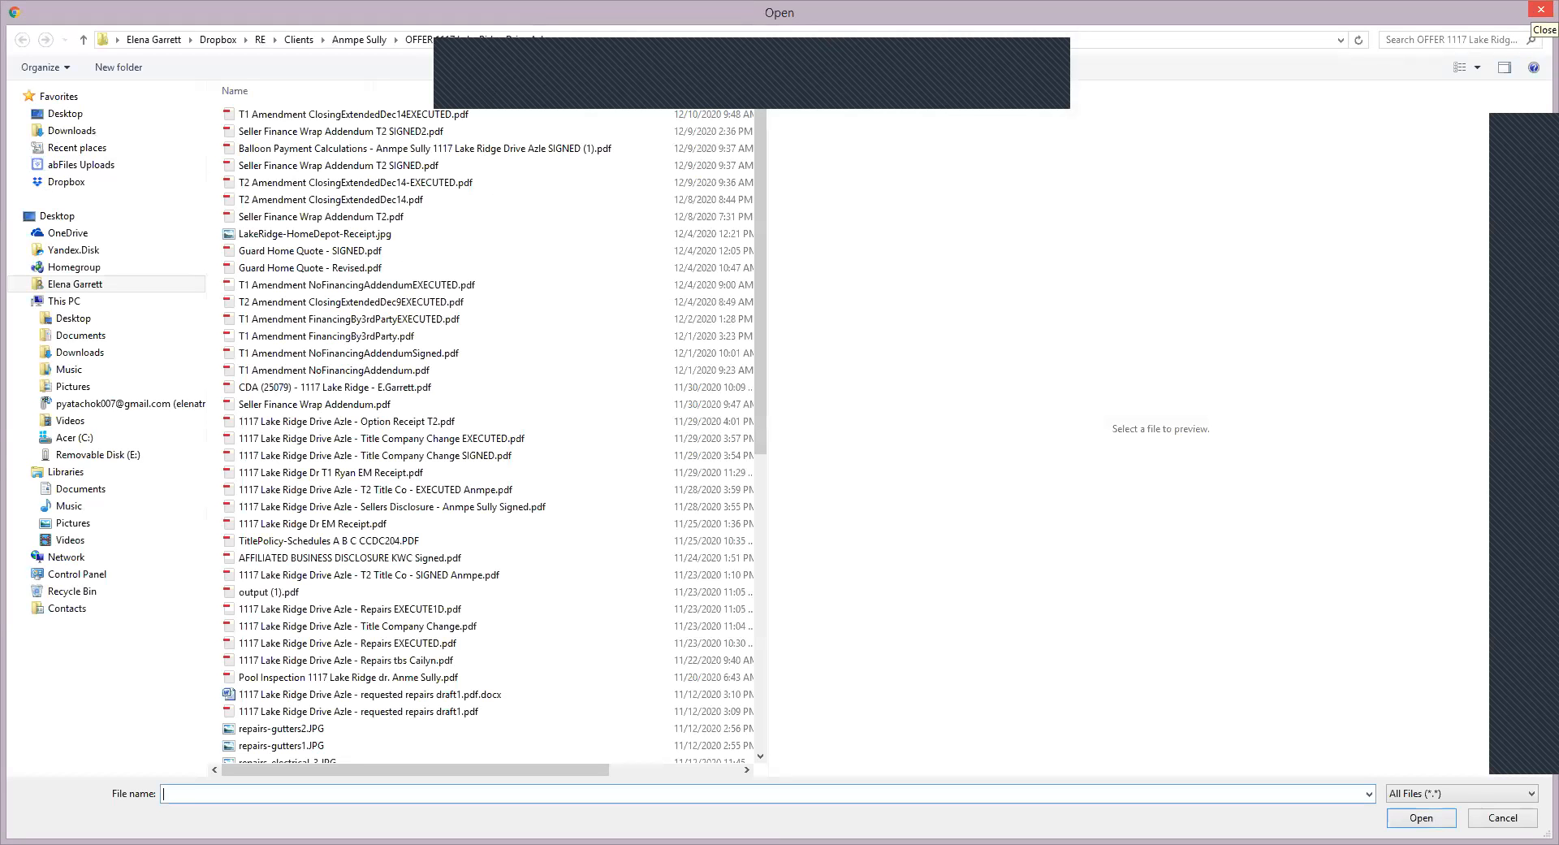
click(1541, 9)
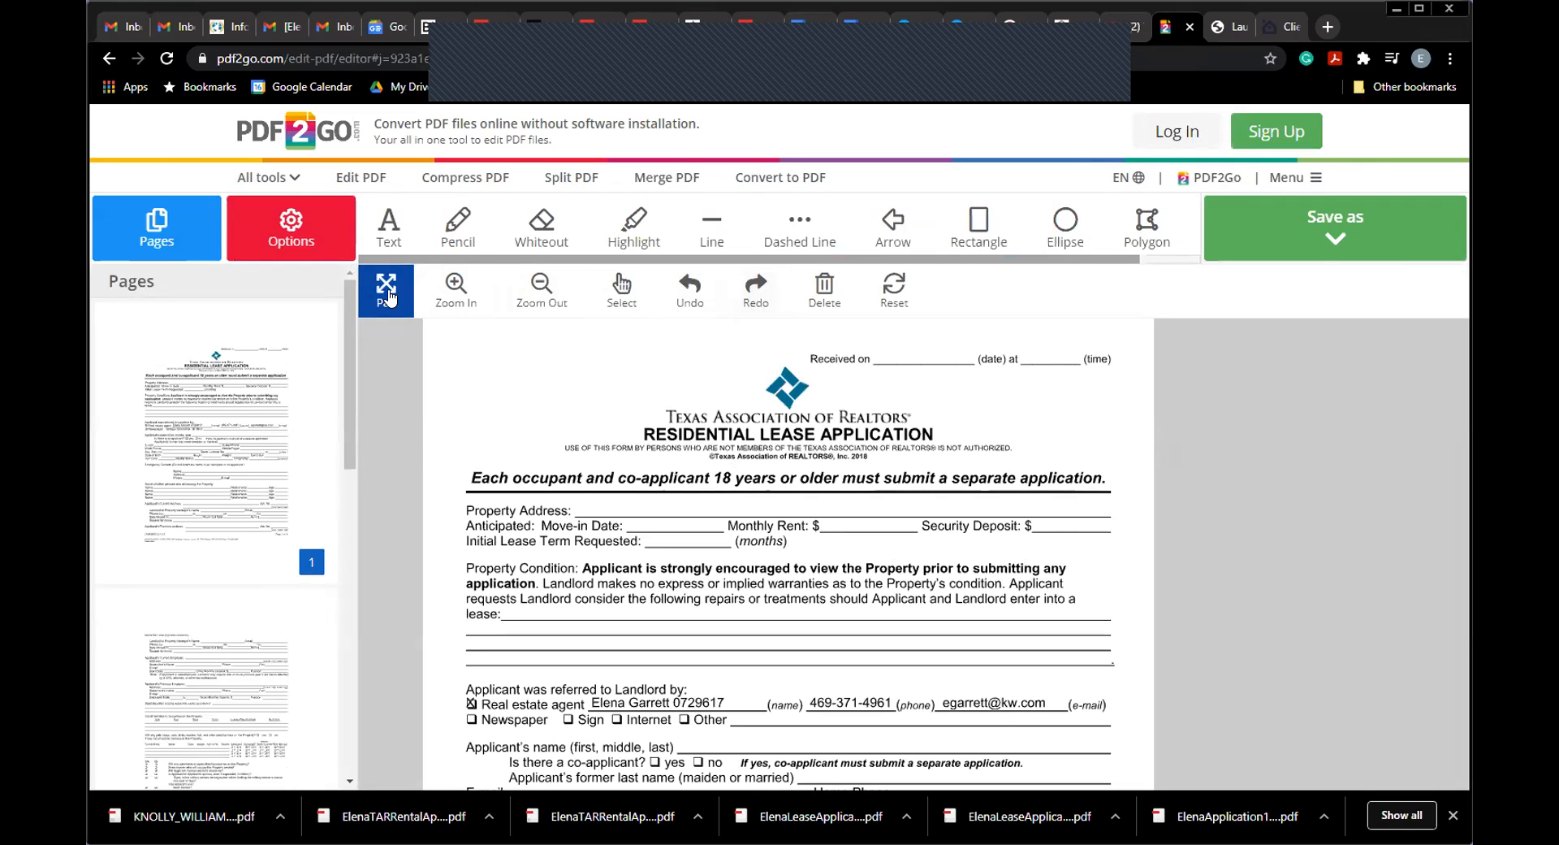
Step: Scroll through the top of page 1 of the Texas Residential Lease Application
scroll(812, 445, down, 5)
scroll(812, 445, up, 5)
scroll(828, 619, down, 2)
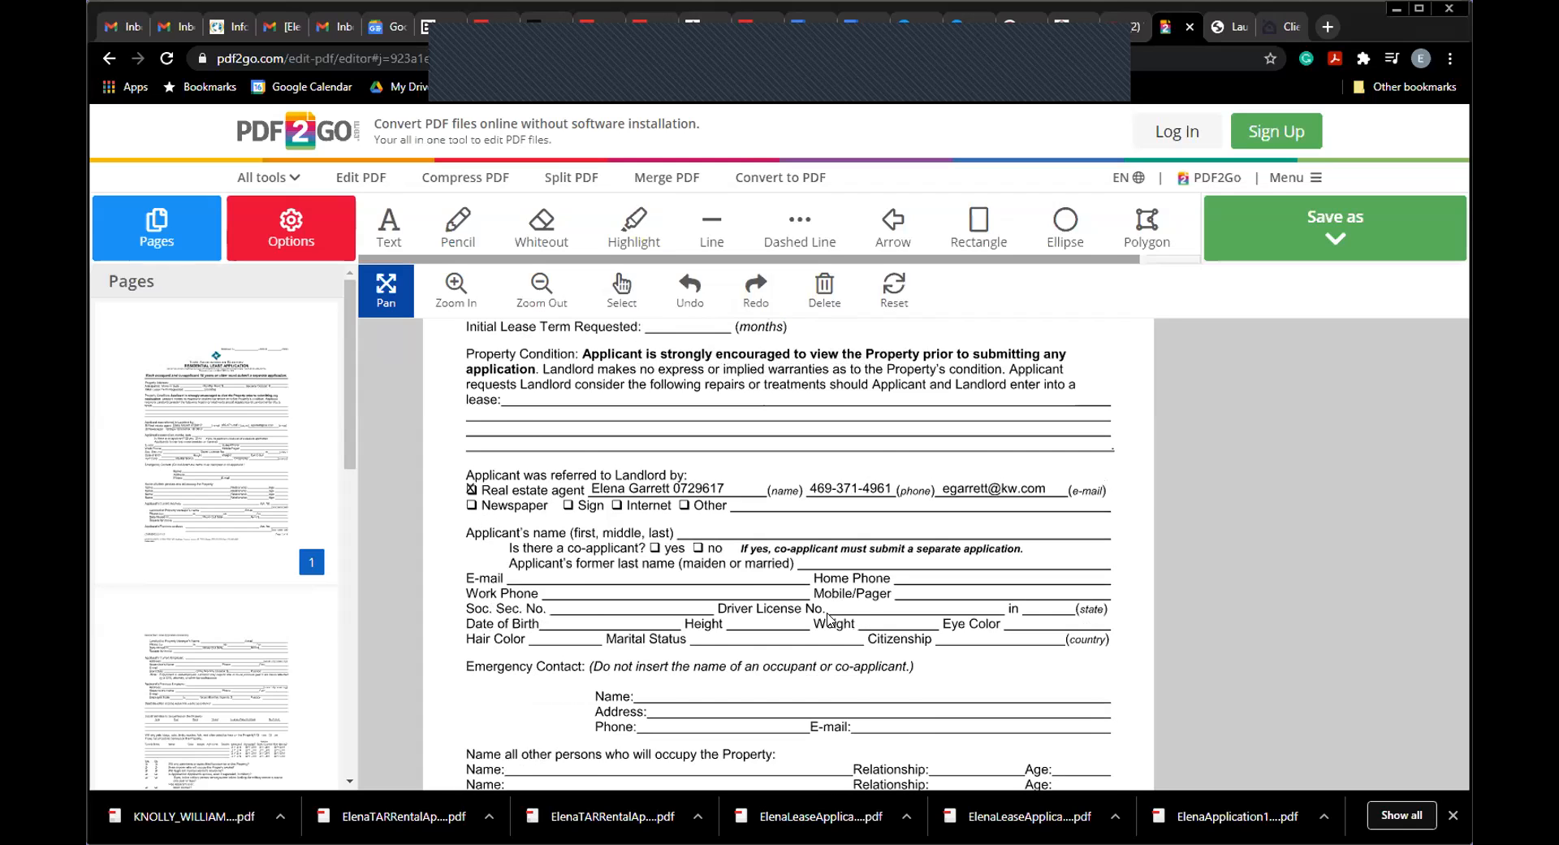
scroll(828, 619, down, 2)
scroll(819, 731, down, 1)
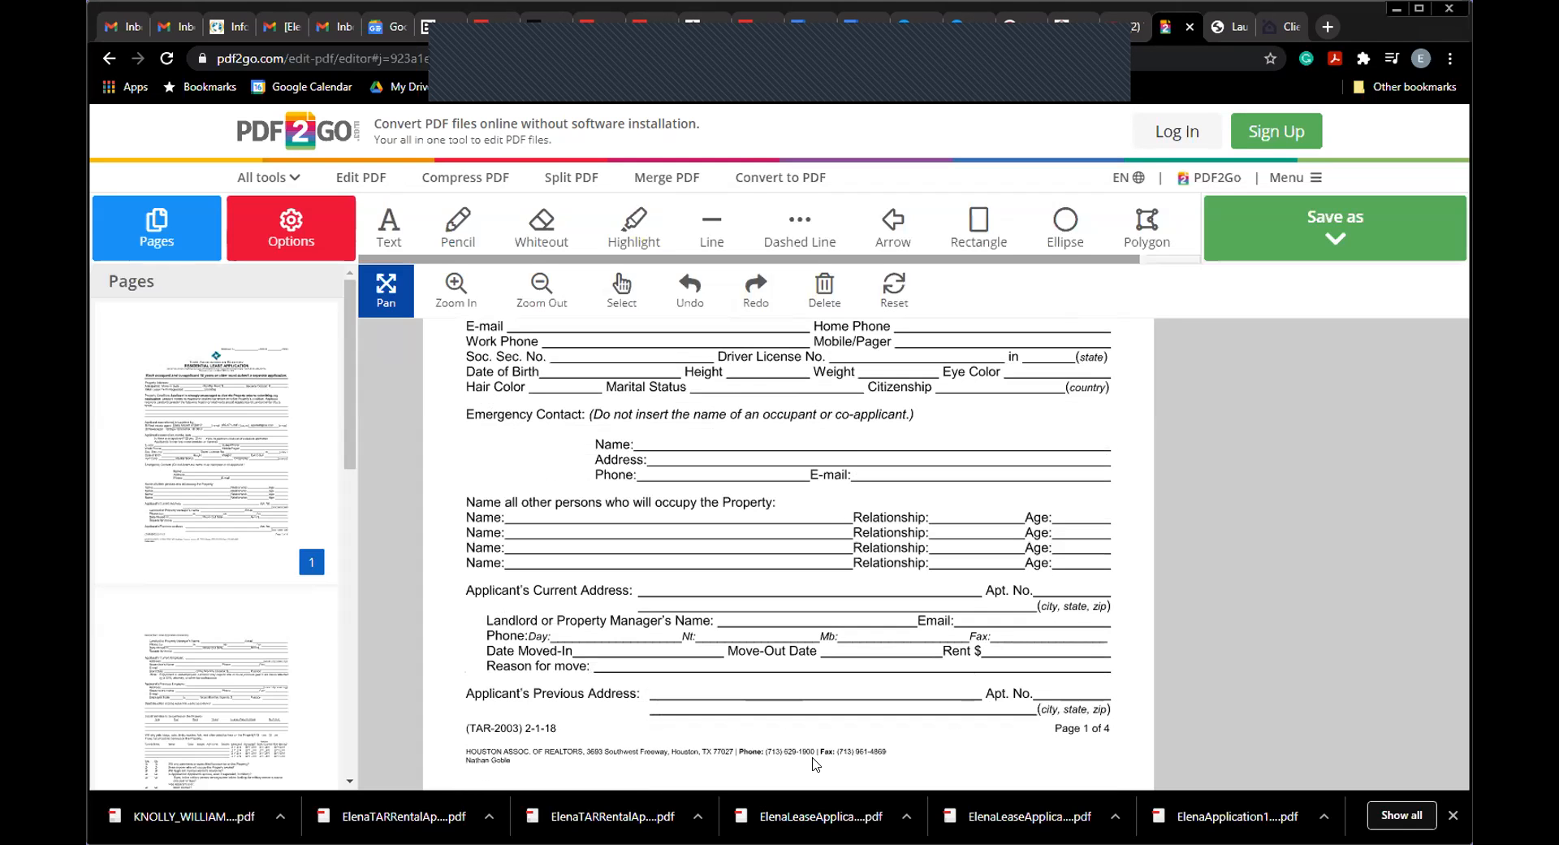
scroll(883, 754, up, 5)
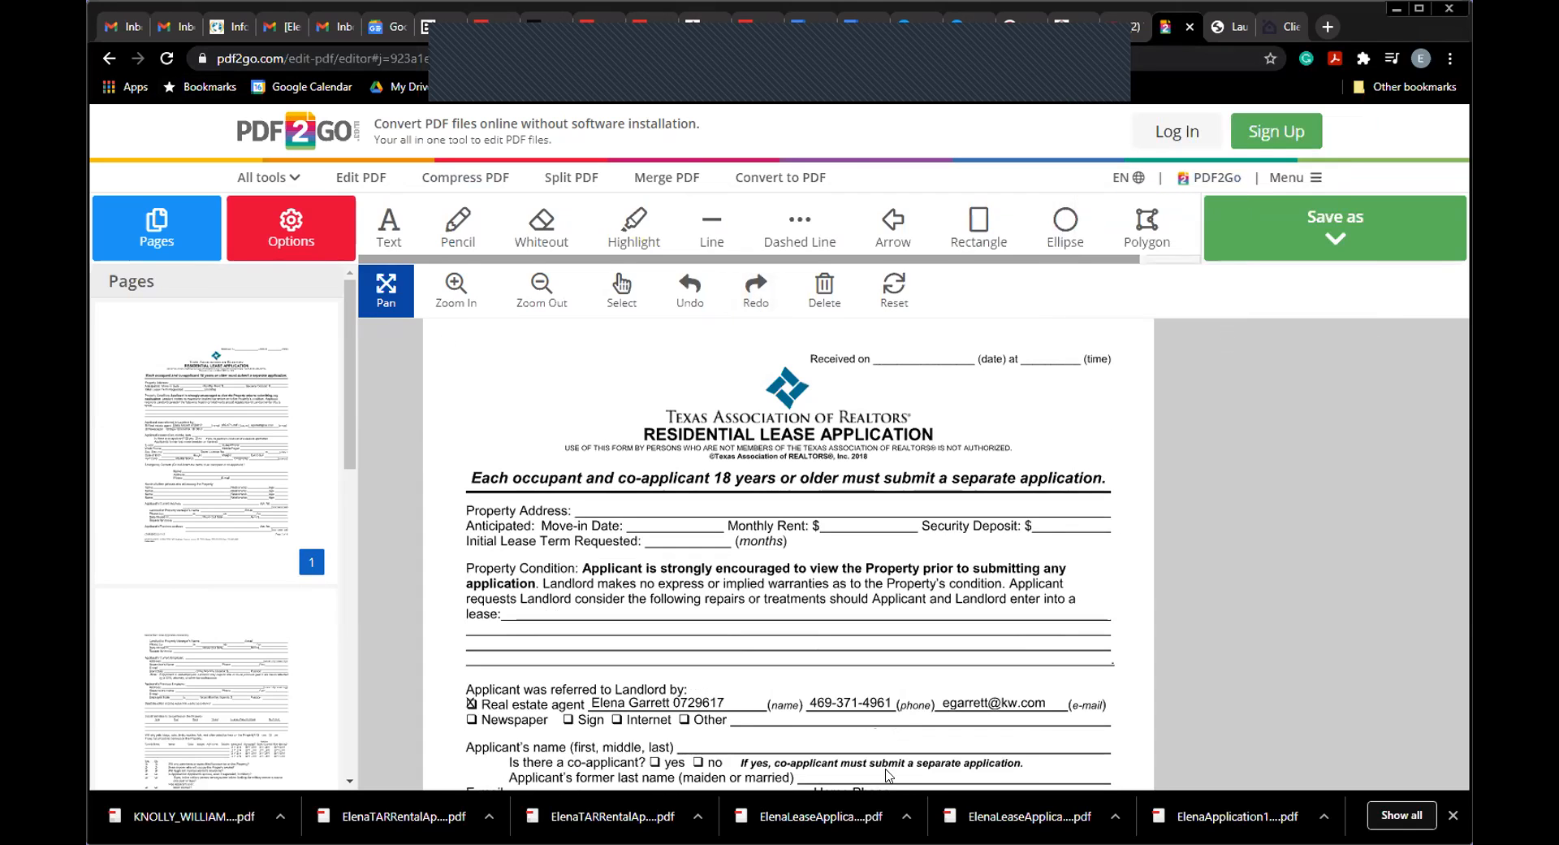
Step: Pan down page 1 to the referral section and pick the Text tool
scroll(913, 609, down, 2)
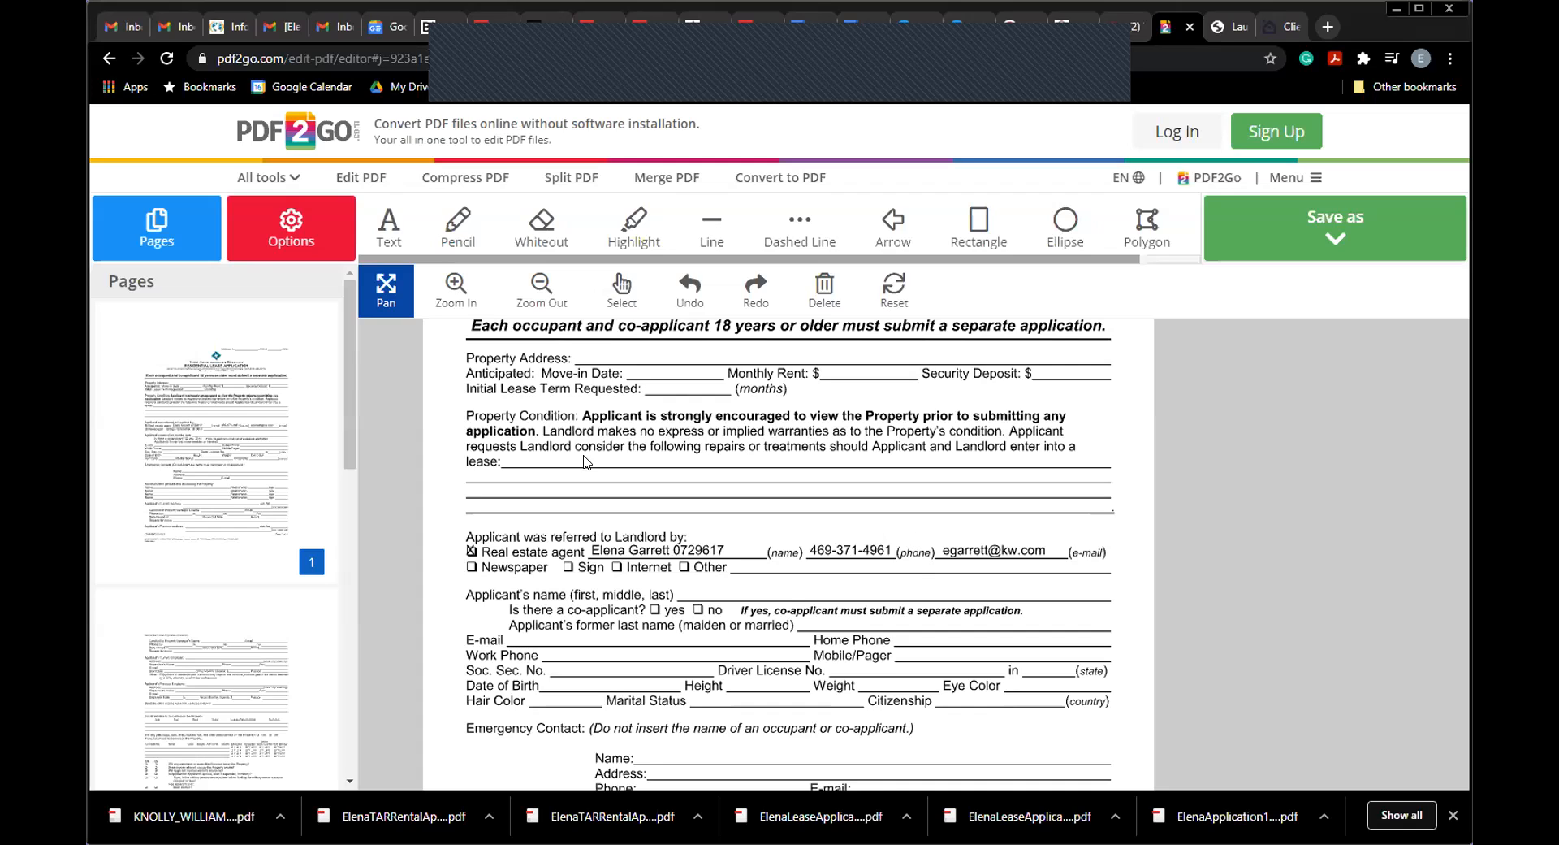
scroll(316, 582, down, 3)
scroll(315, 582, down, 5)
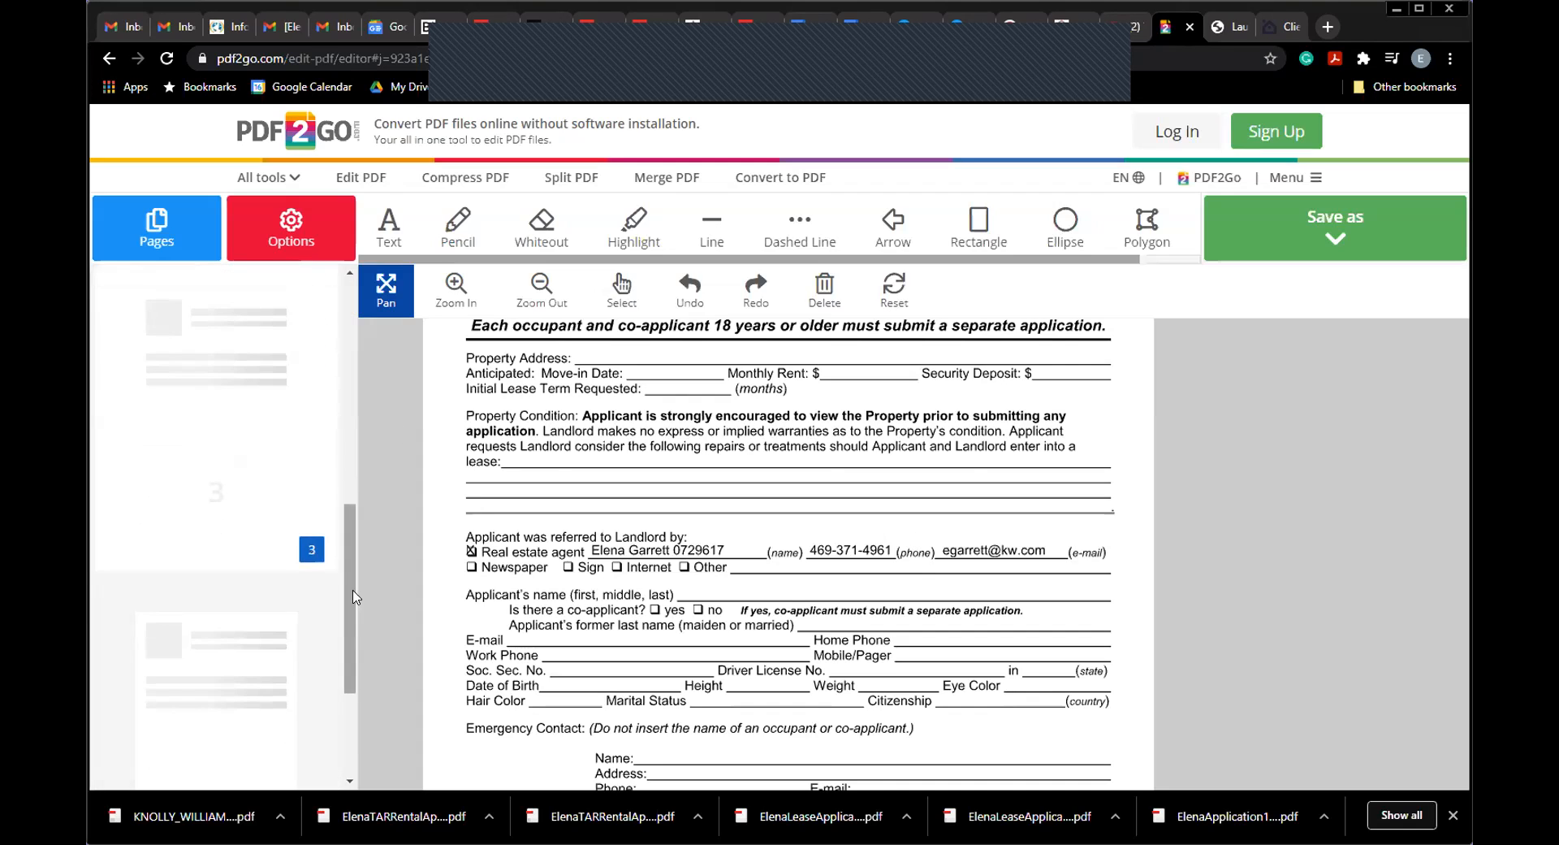
drag(347, 561, 352, 340)
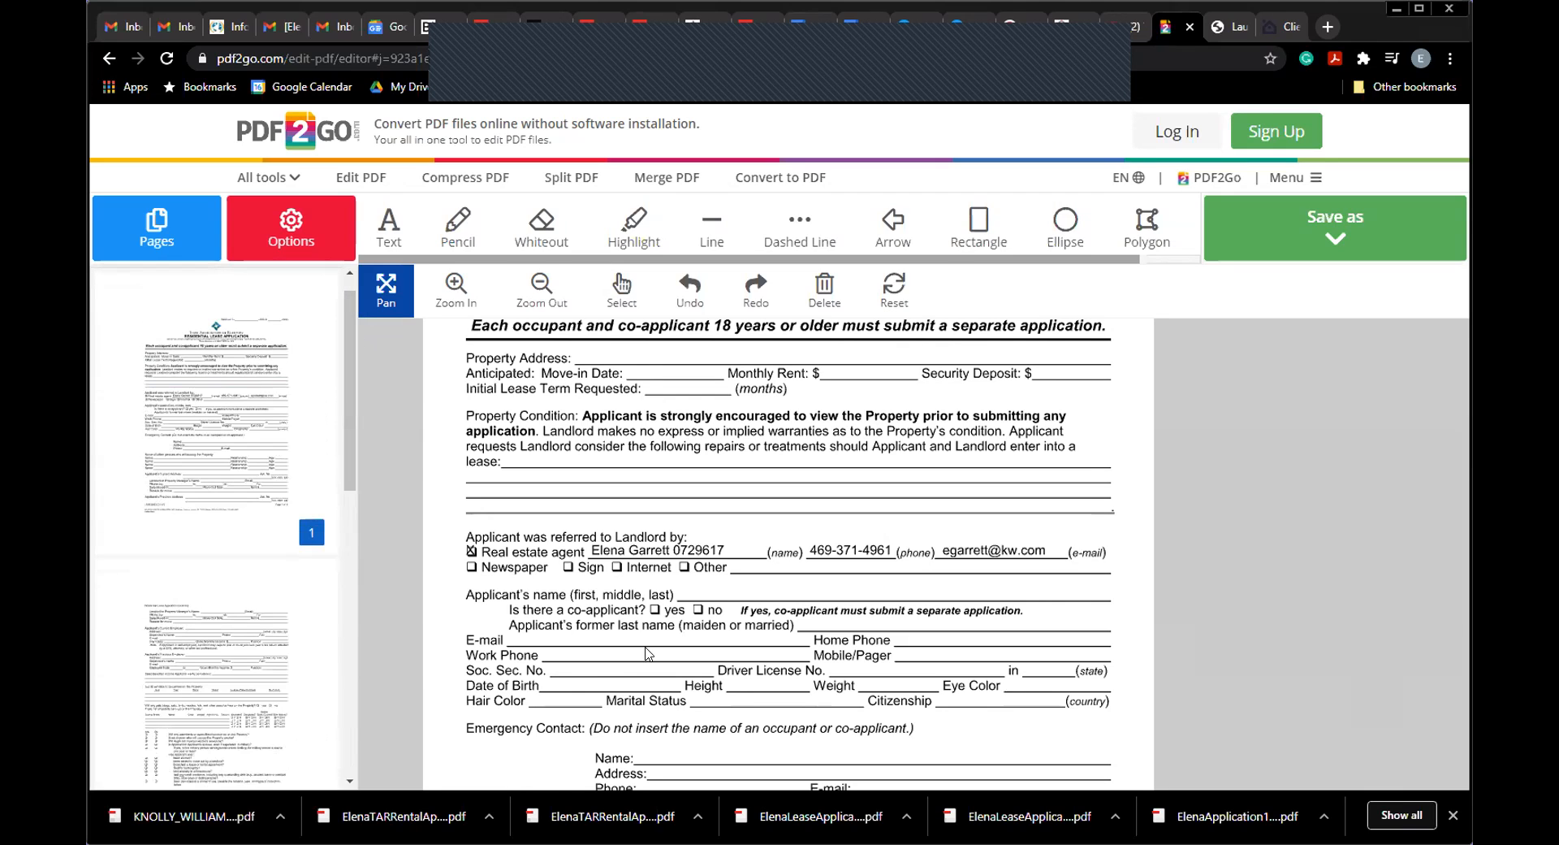
scroll(633, 553, down, 2)
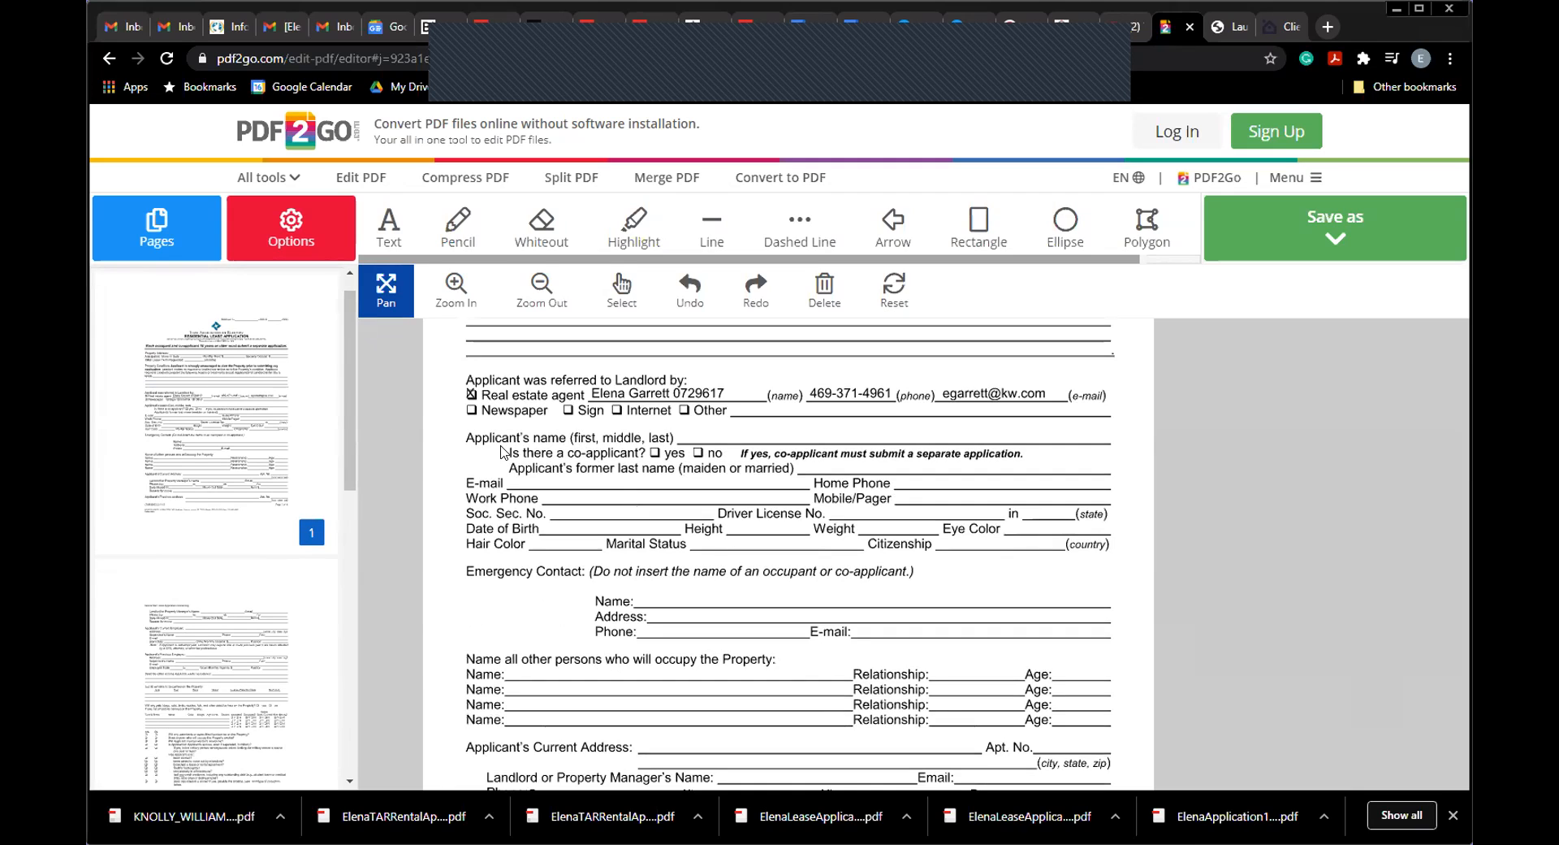
mouse_move(562, 493)
mouse_down()
mouse_move(555, 466)
mouse_move(551, 494)
mouse_up()
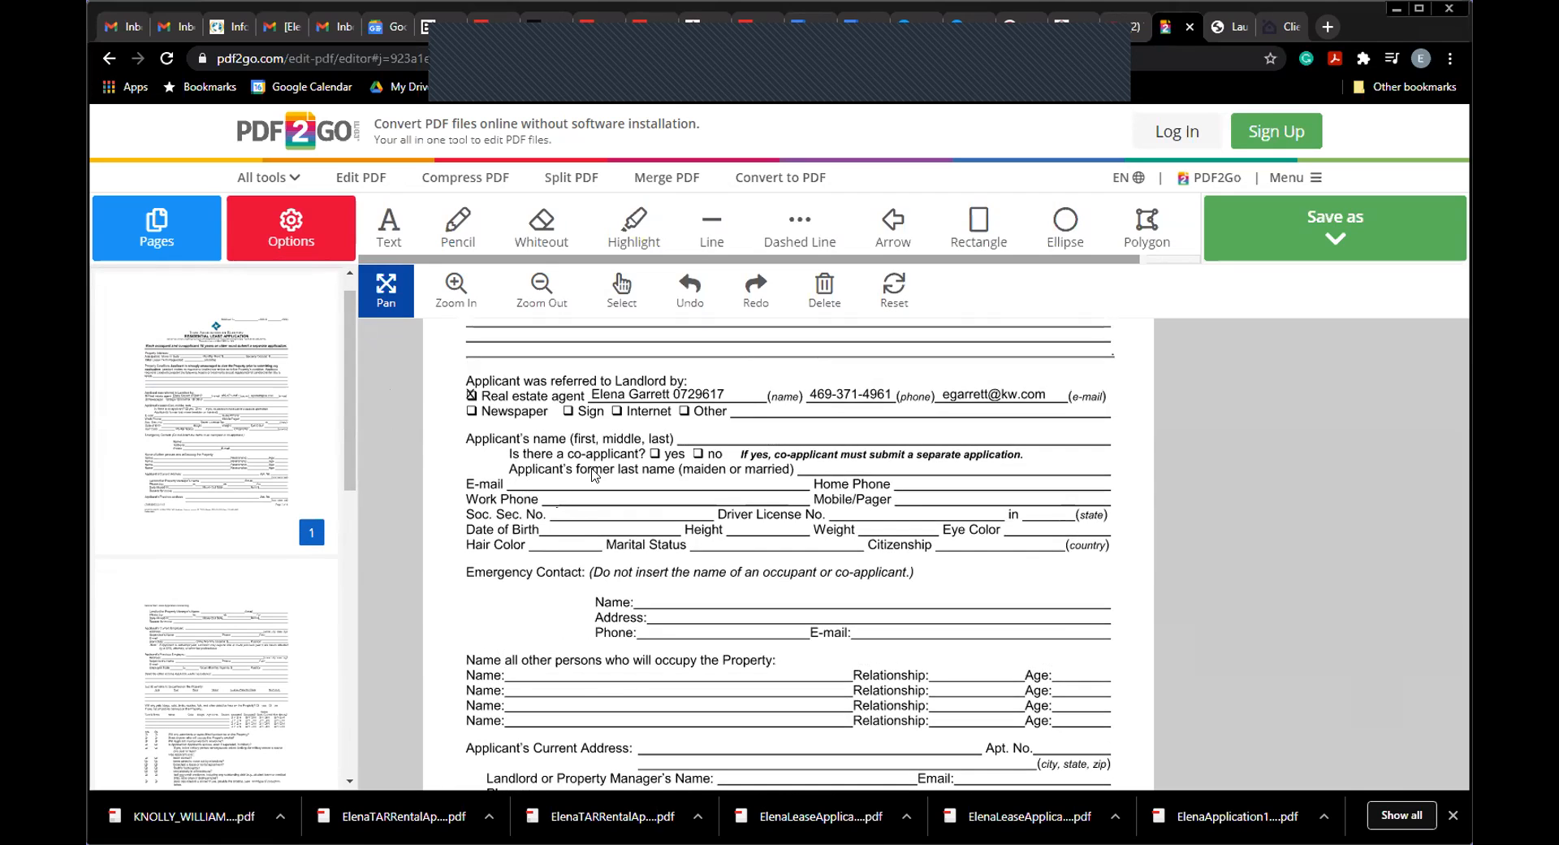
scroll(595, 480, up, 3)
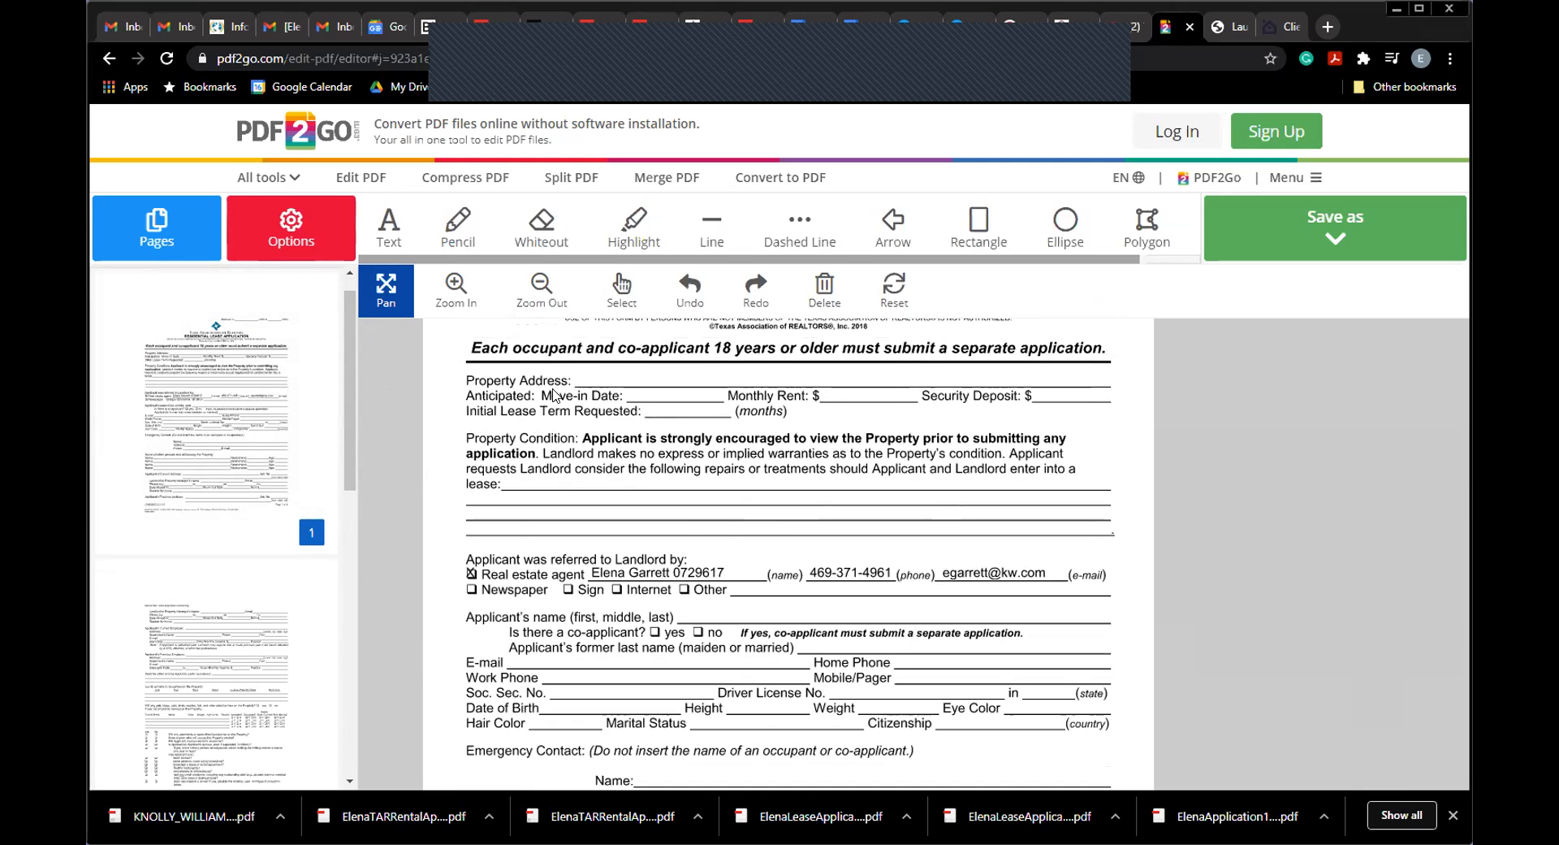
scroll(536, 587, down, 3)
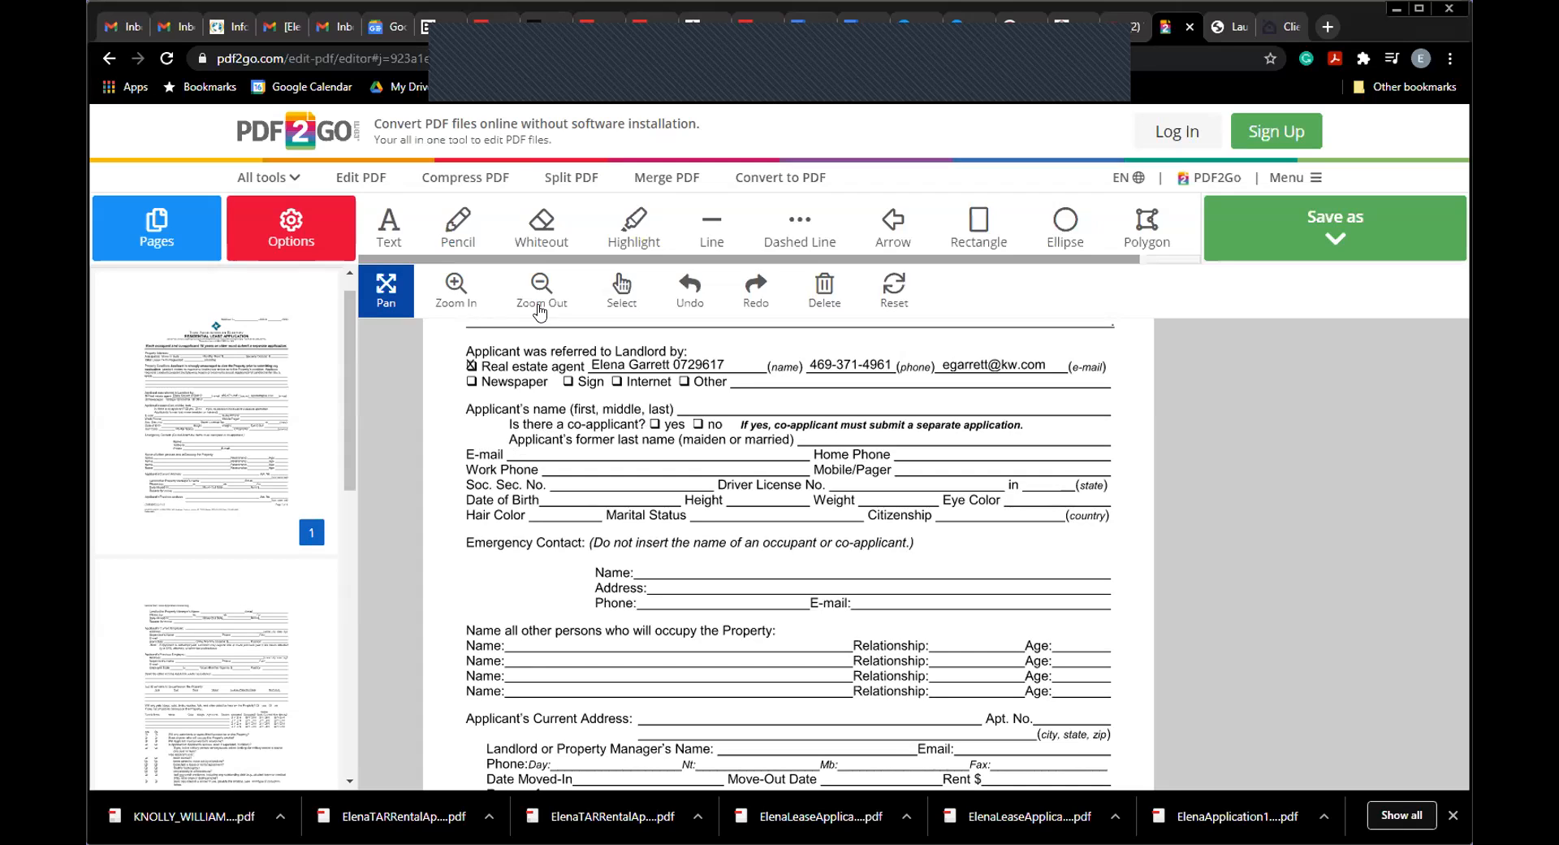
click(393, 219)
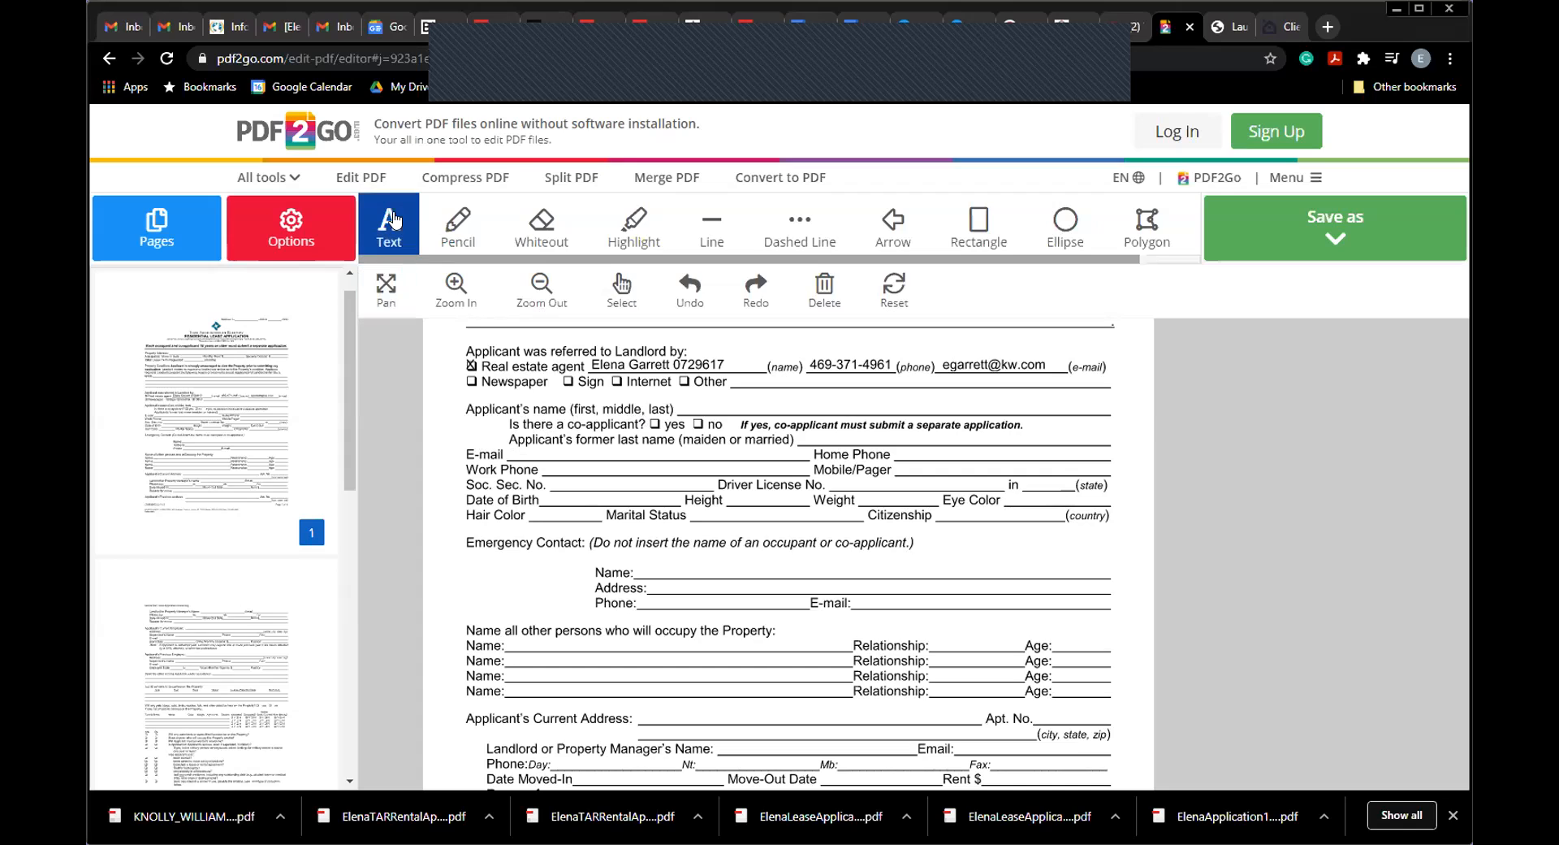
Step: Type the applicant's name on the Applicant's name line
click(690, 403)
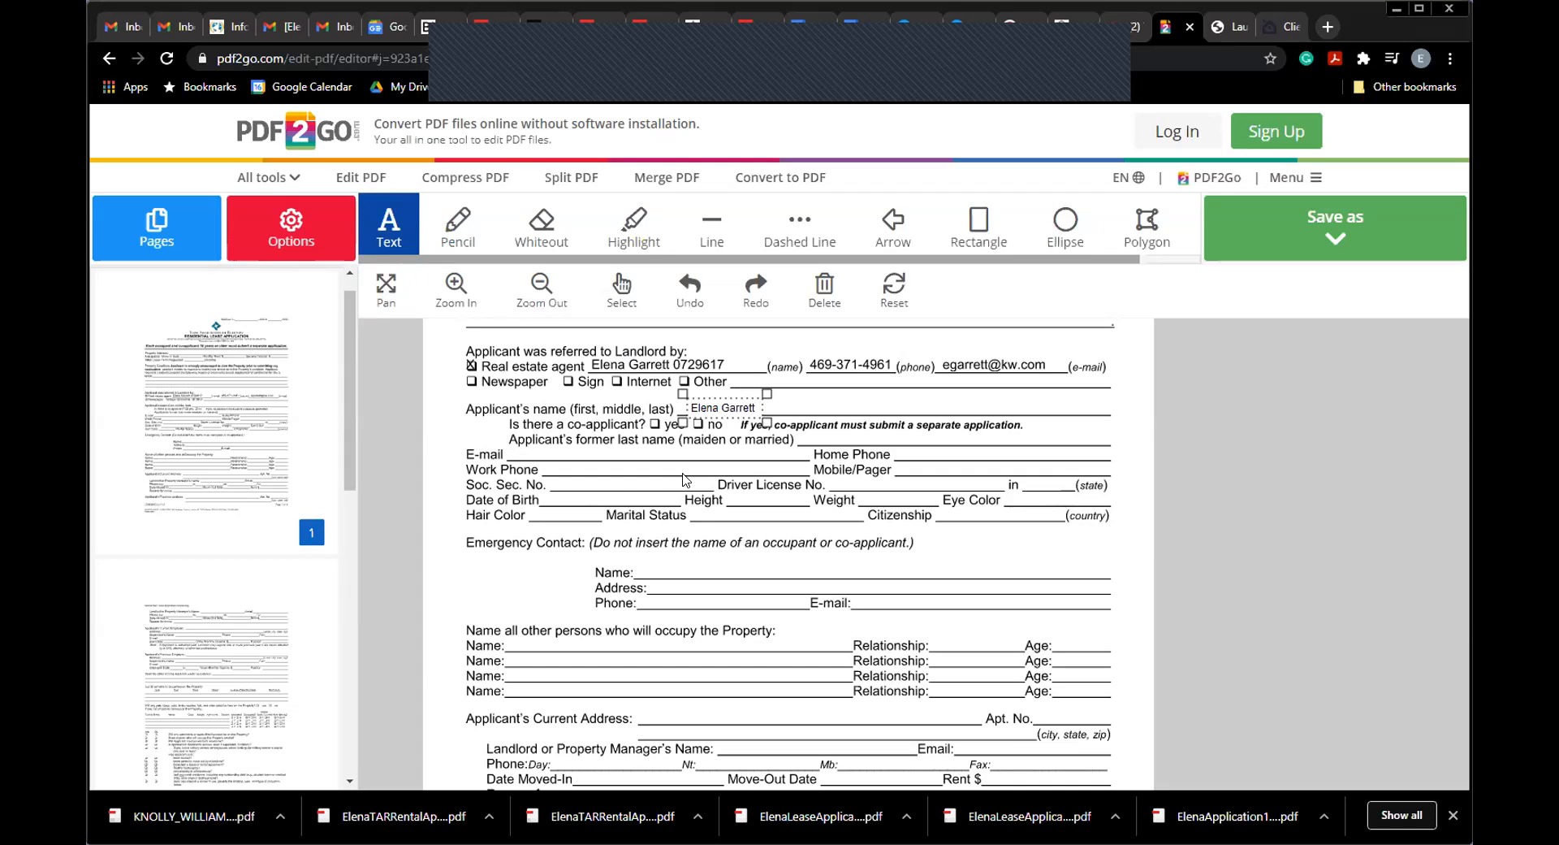
click(600, 479)
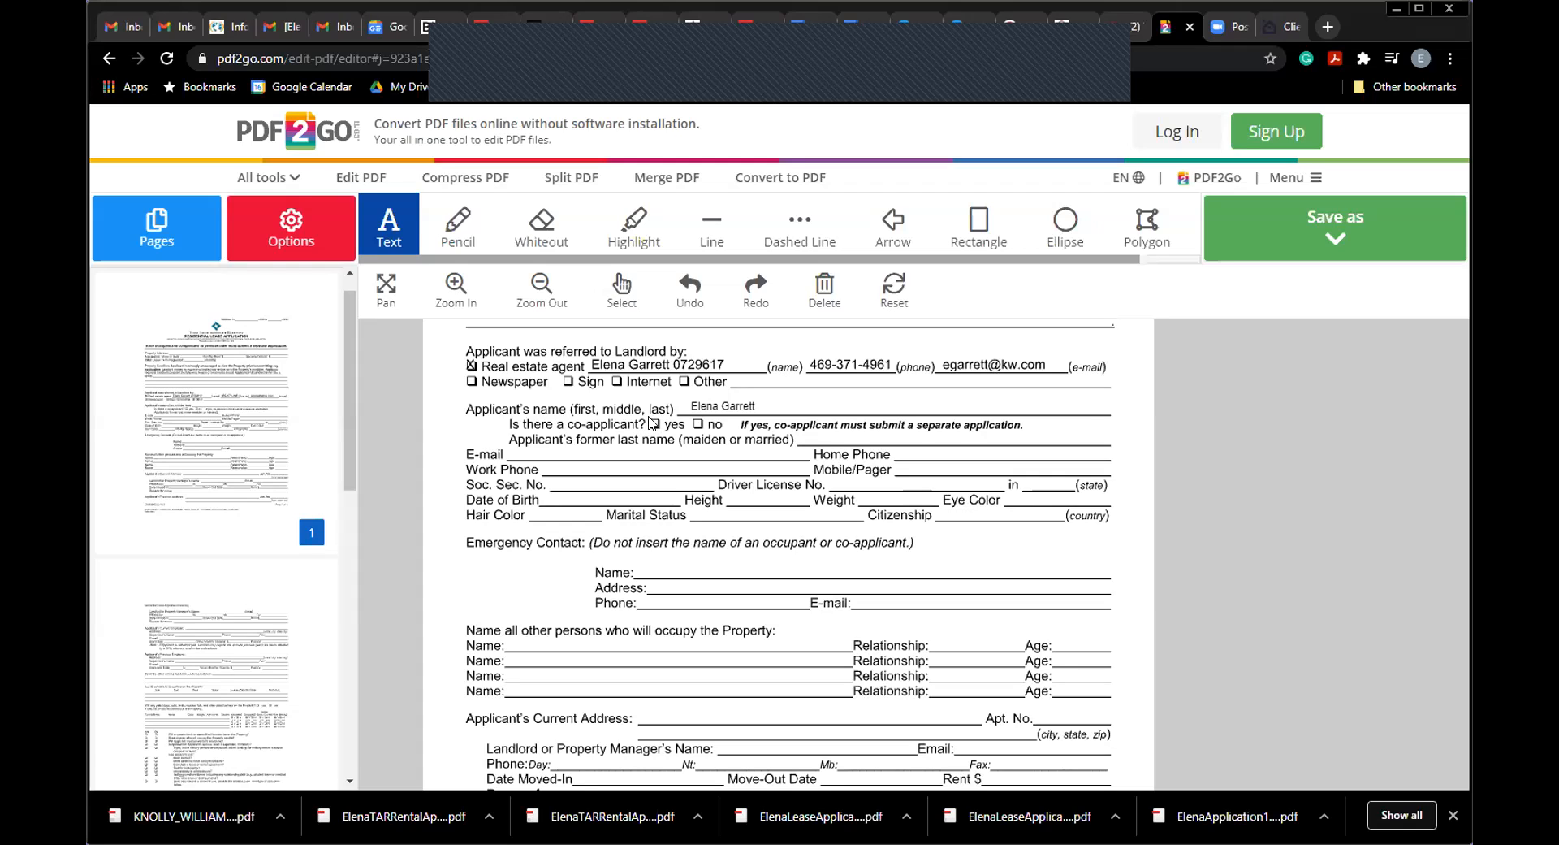
Step: Put an X in the co-applicant 'yes' box
click(655, 422)
text(X)
click(736, 614)
Step: With the Pencil, draw a check on the E-mail line after undoing a stray co-applicant stroke
click(456, 237)
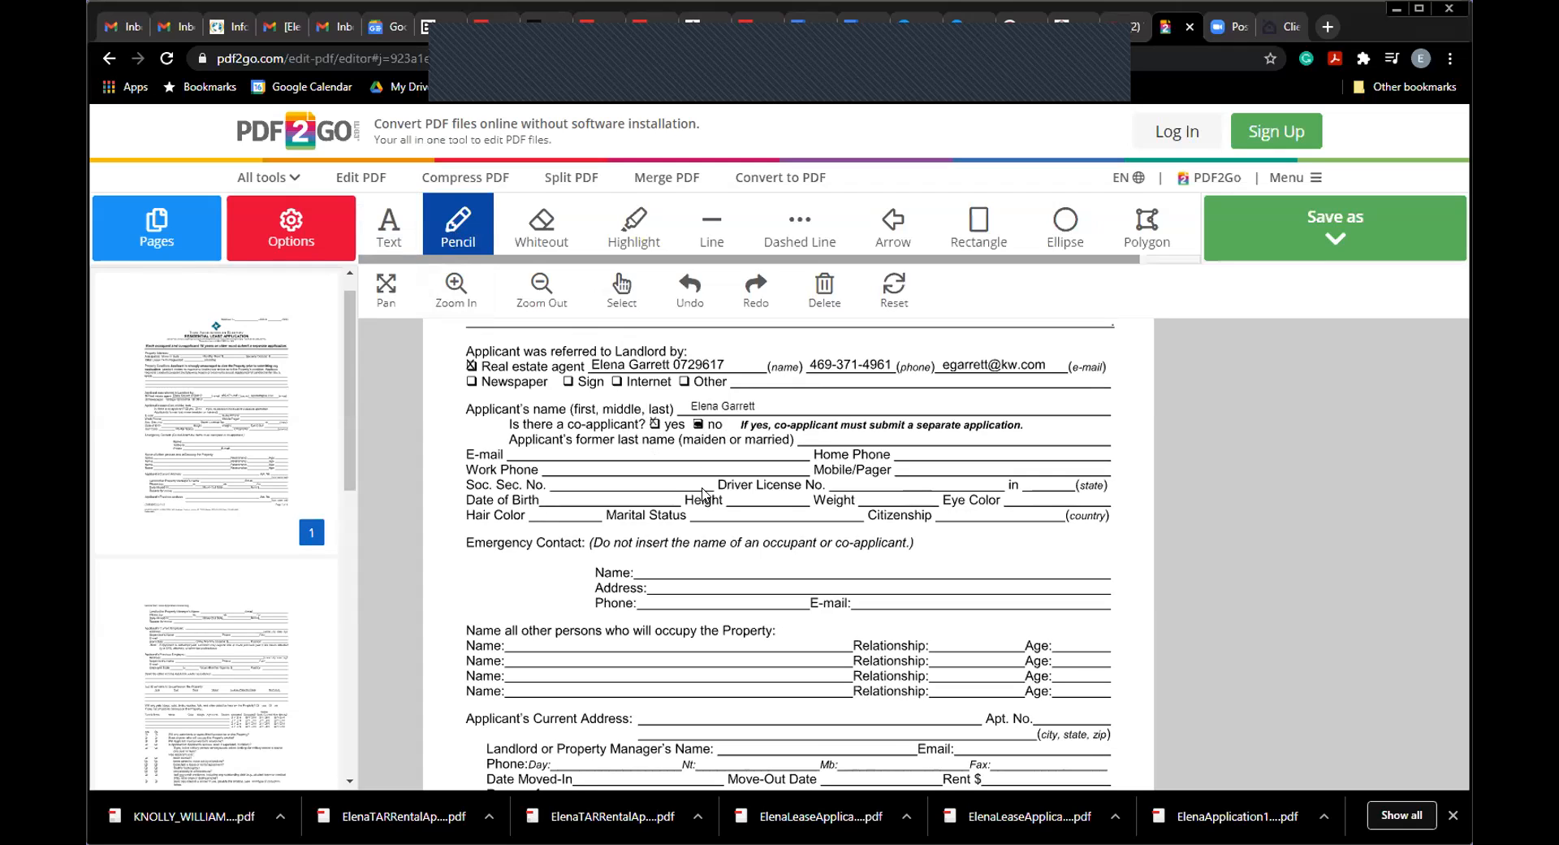
drag(664, 431, 816, 428)
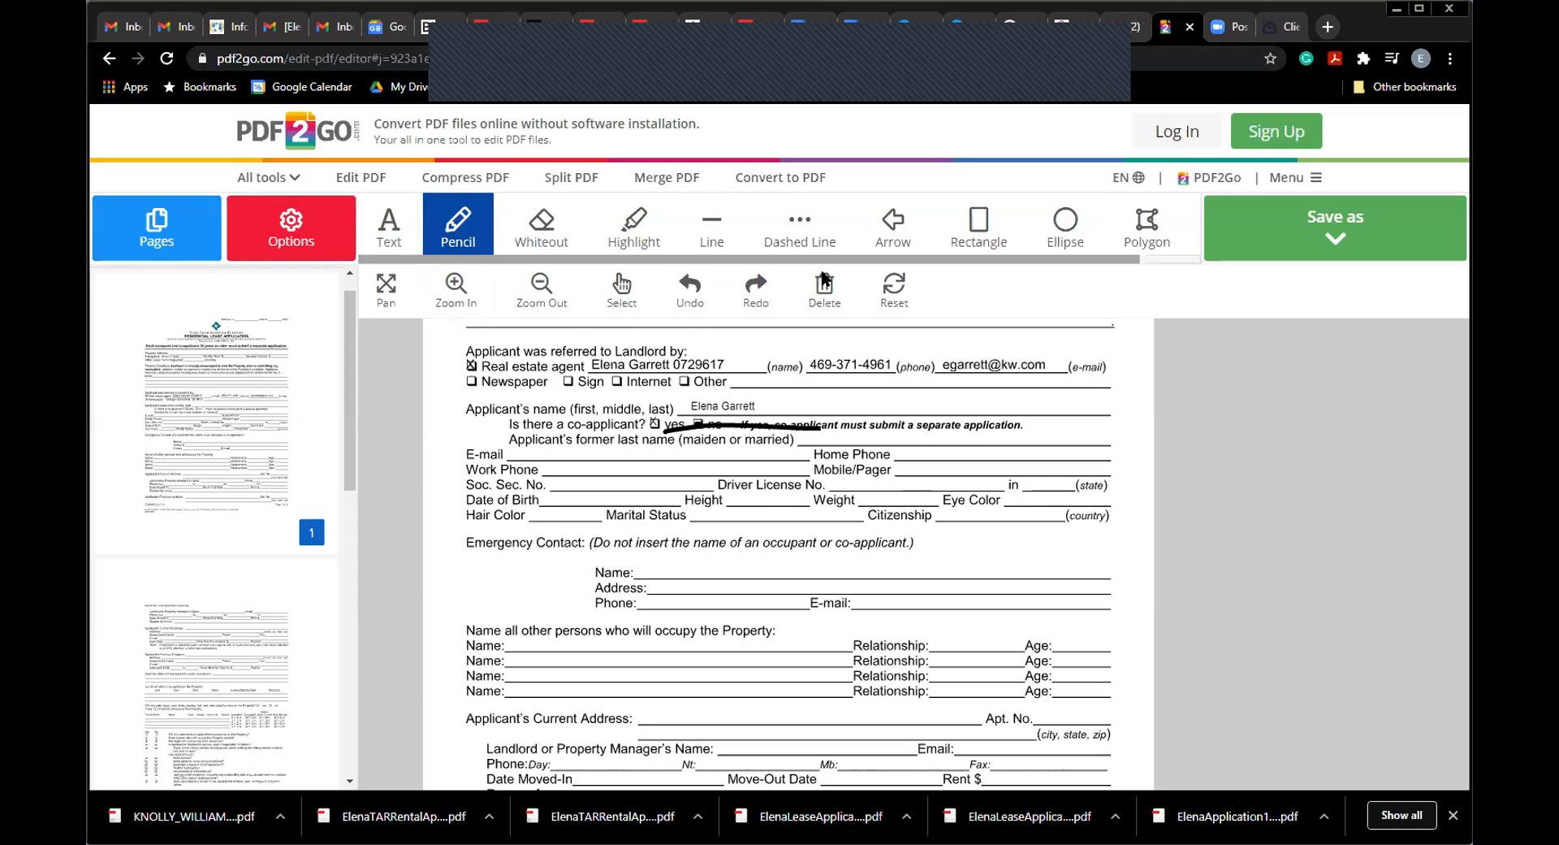
click(690, 297)
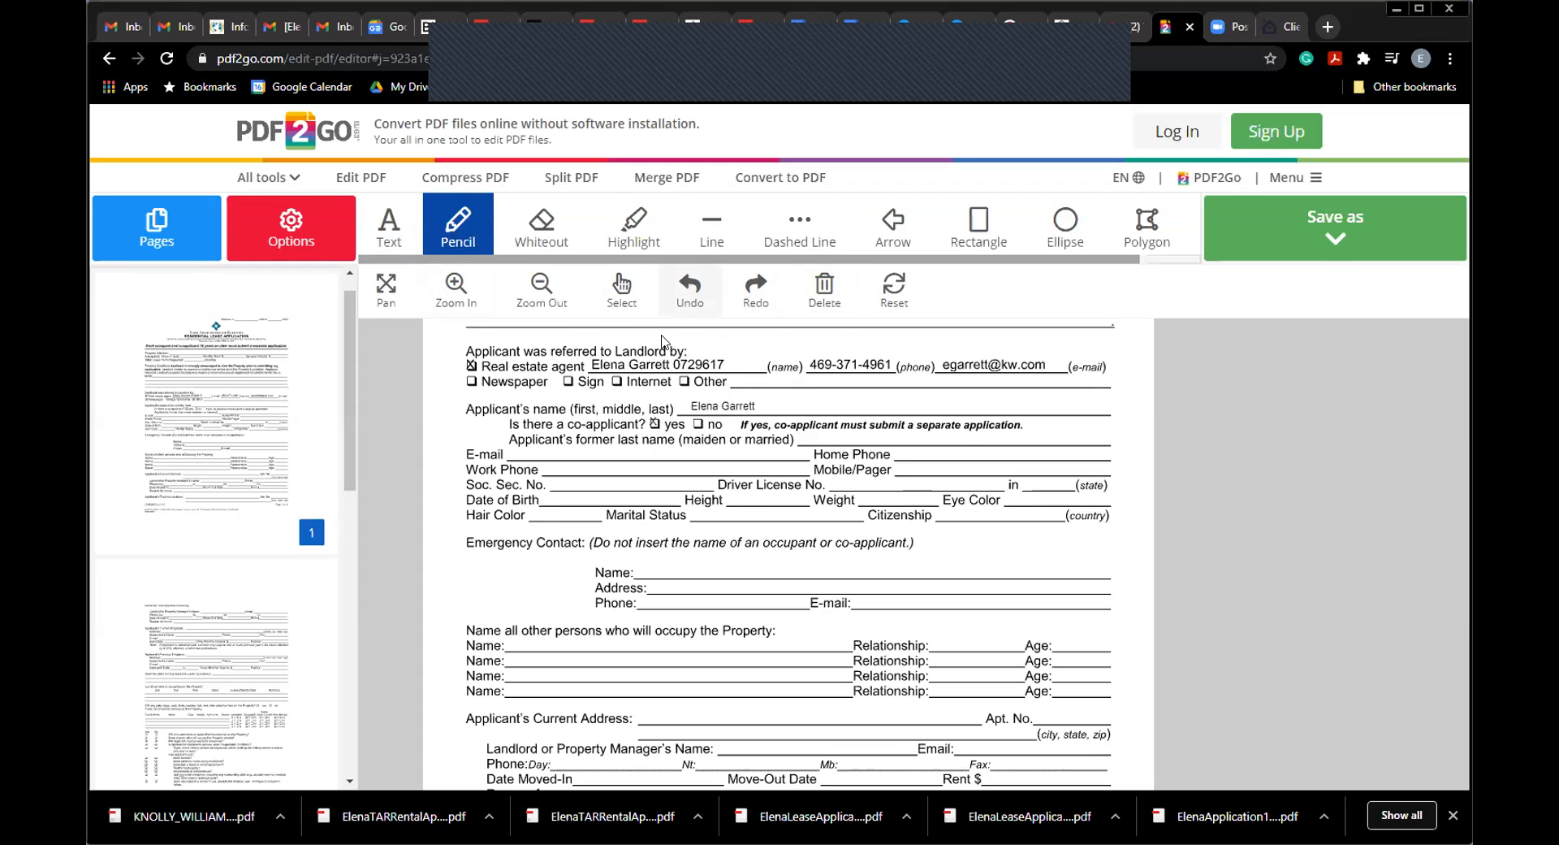
click(398, 225)
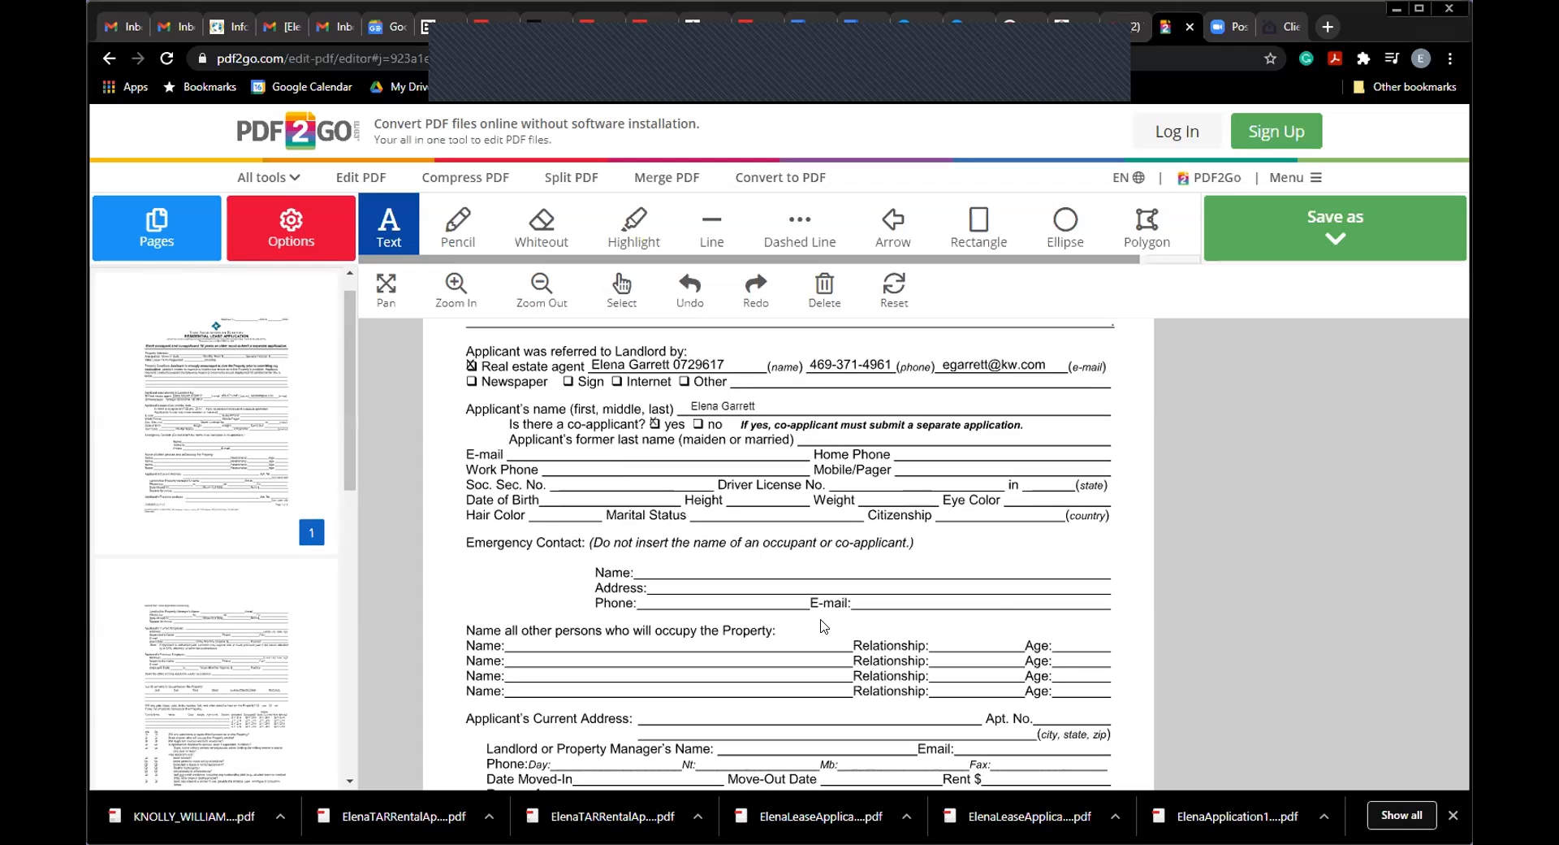
click(445, 238)
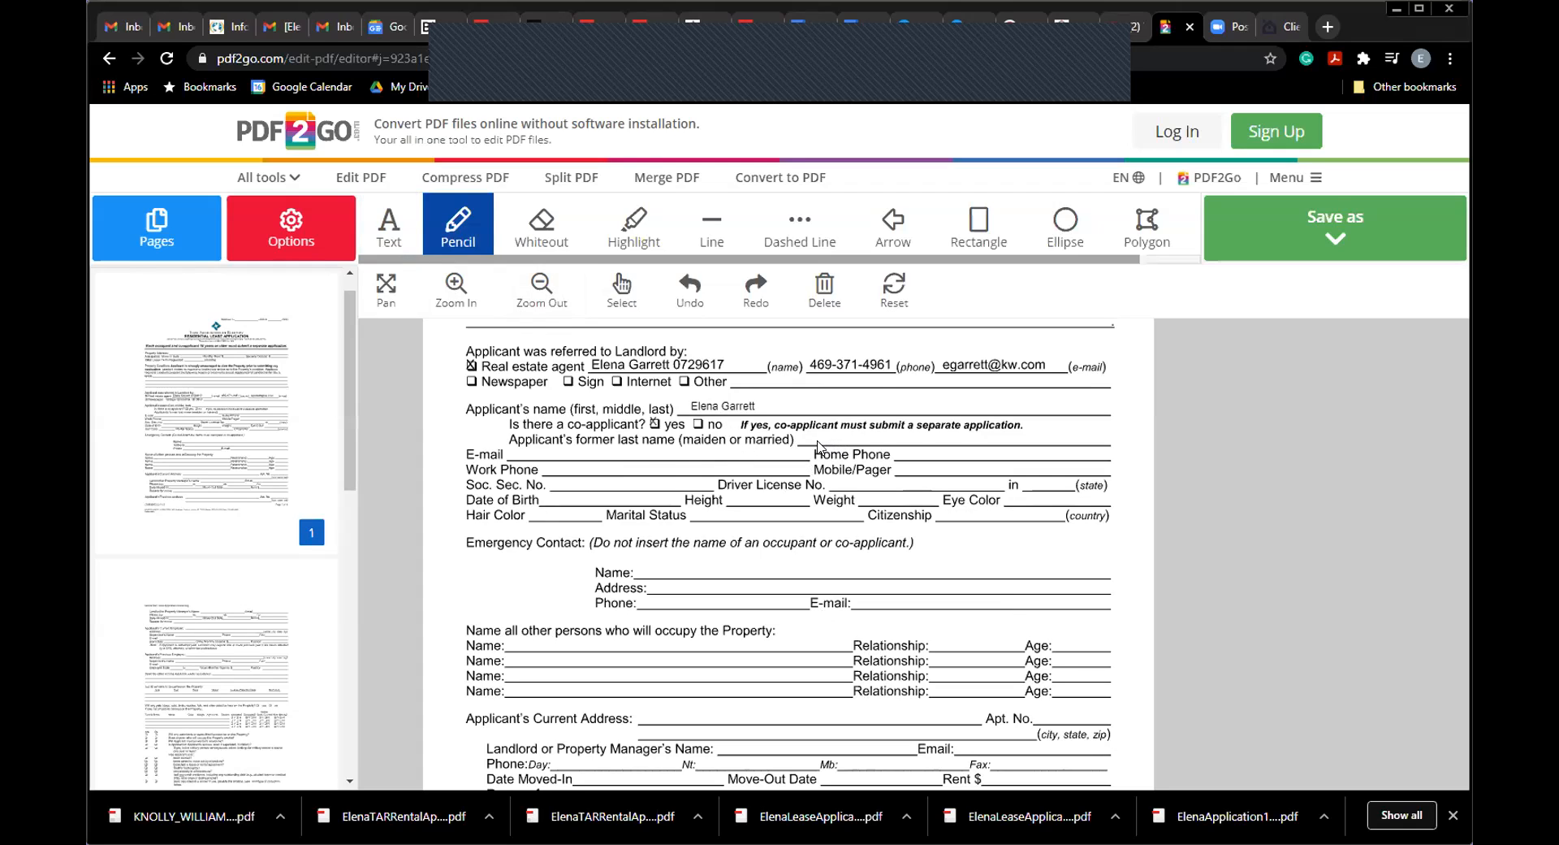
drag(558, 447, 591, 448)
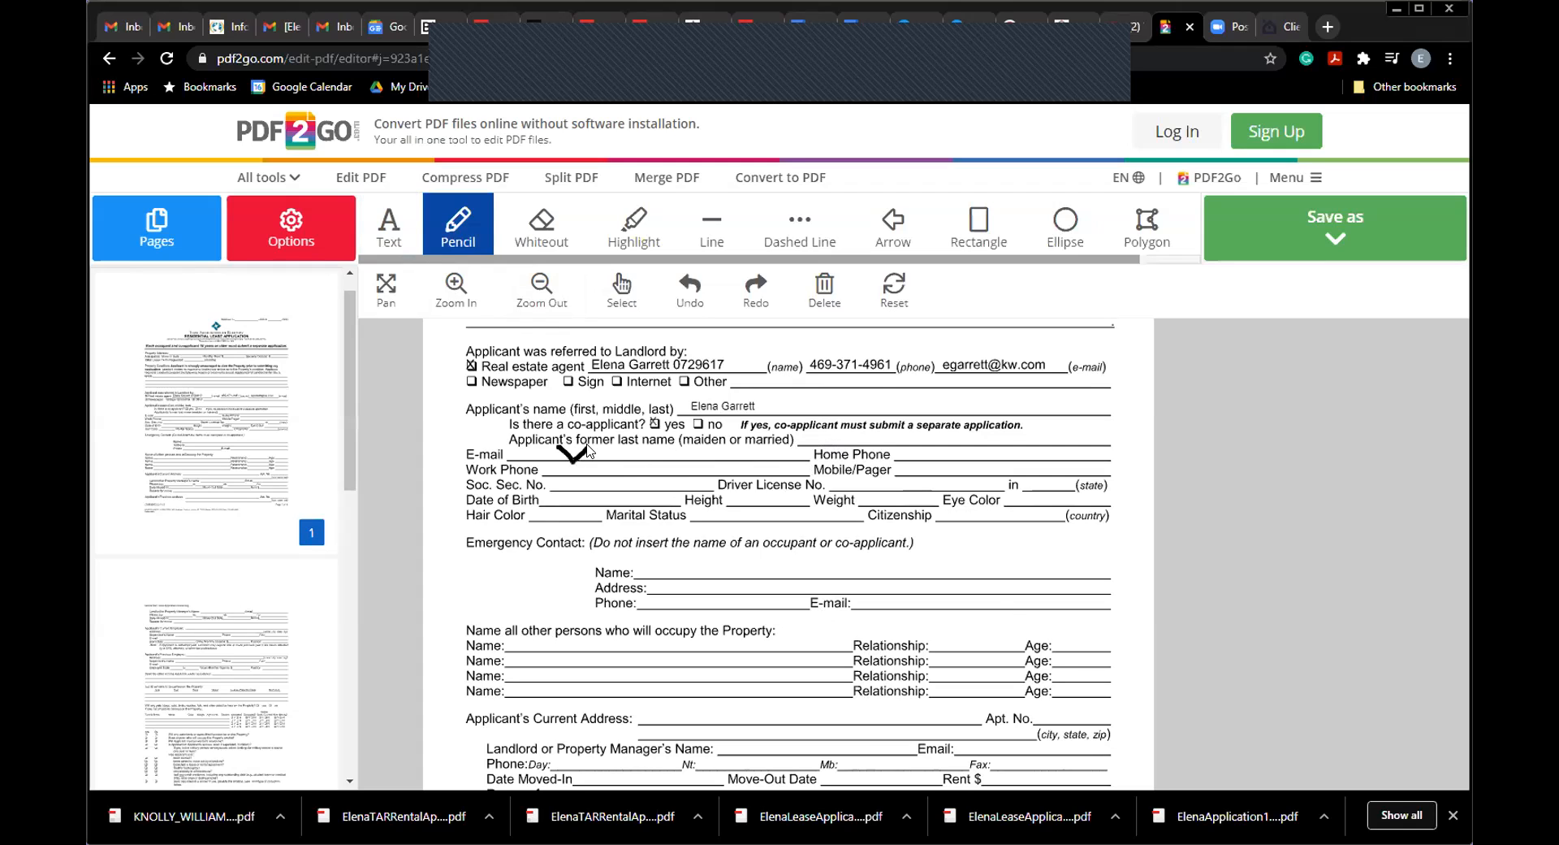
Step: Finish the co-applicant question mark and check off the applicant's name, mobile, licence, birth date and physical details
click(1049, 440)
drag(785, 405, 805, 397)
mouse_move(905, 470)
mouse_down()
mouse_move(918, 457)
mouse_move(872, 477)
mouse_up()
drag(558, 480, 578, 477)
drag(574, 498, 591, 491)
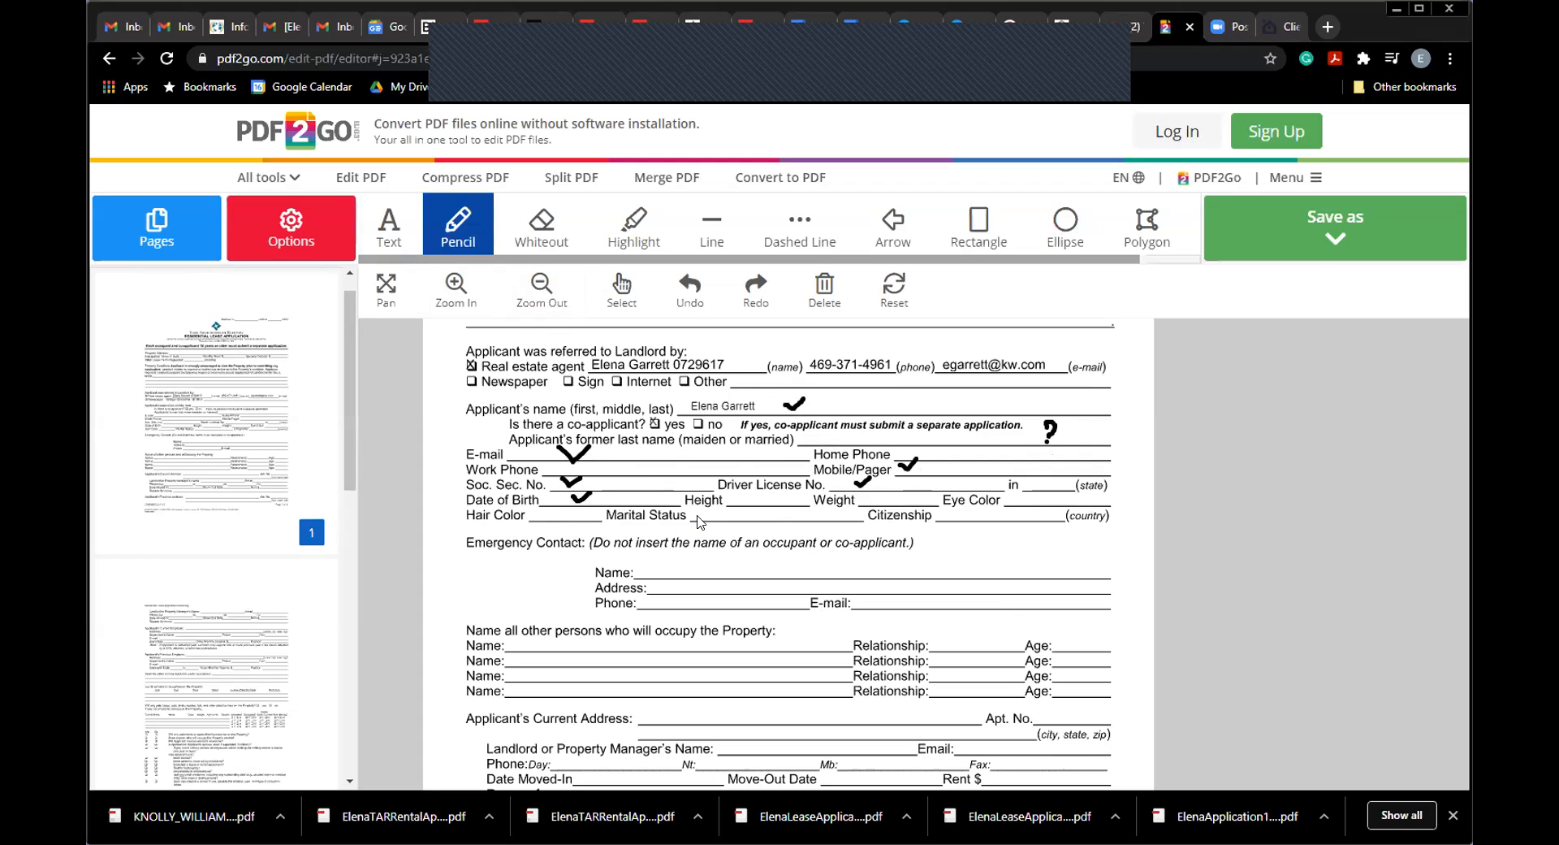
drag(704, 515, 724, 509)
drag(973, 515, 990, 510)
drag(1034, 483, 1051, 478)
drag(1033, 498, 1052, 497)
drag(548, 516, 558, 511)
drag(765, 491, 770, 490)
drag(893, 493, 916, 491)
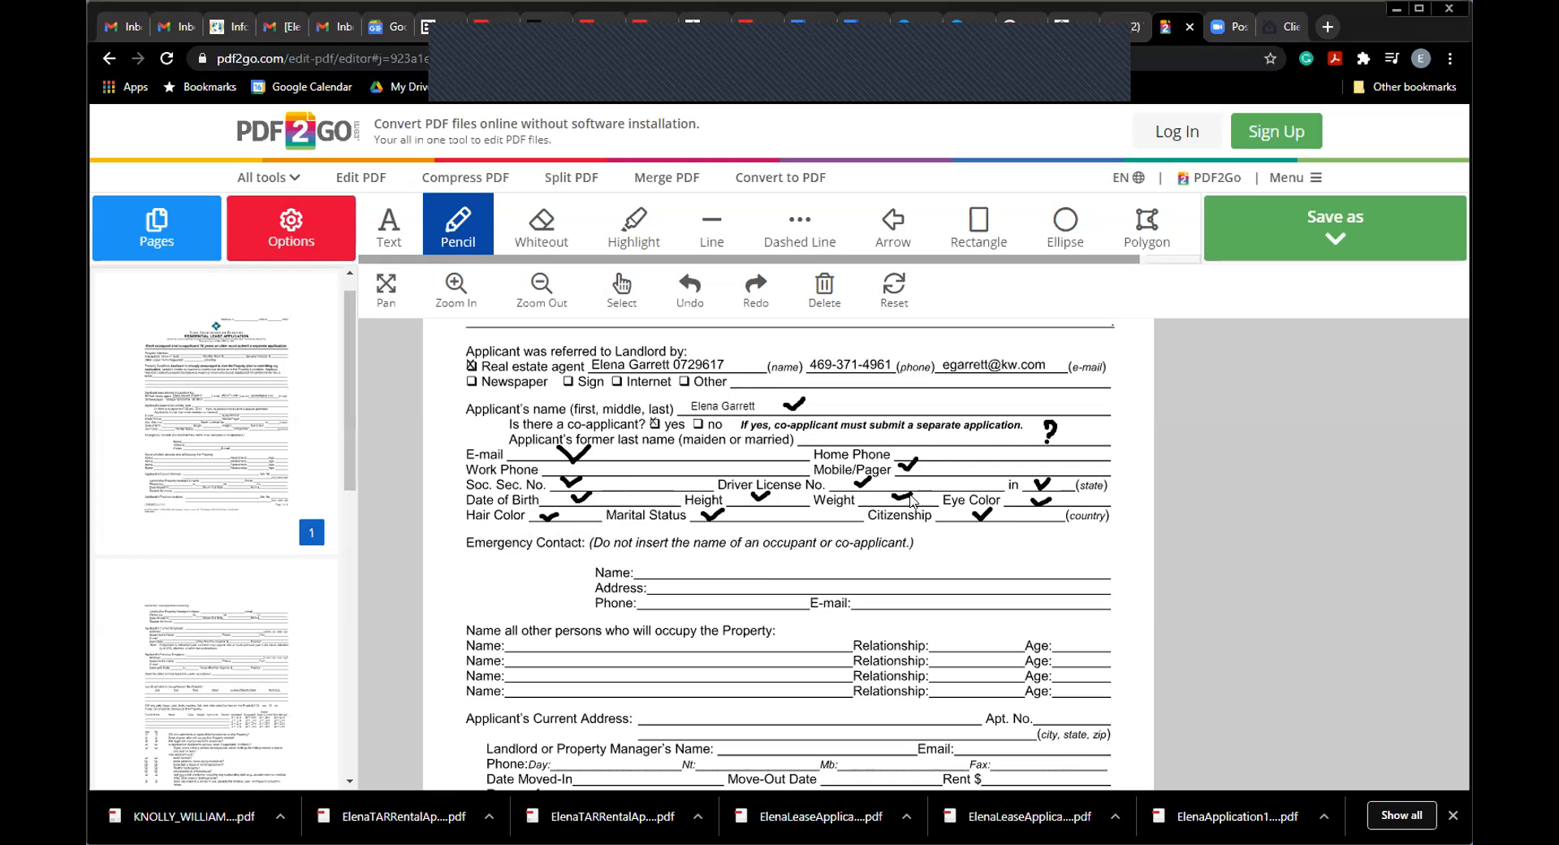
Step: Check off emergency contact name, phone, e-mail and the first occupant's name, relationship and age, then pan down
drag(760, 569, 800, 556)
drag(705, 603, 716, 597)
drag(918, 603, 940, 596)
drag(558, 640, 562, 641)
drag(959, 641, 972, 636)
drag(1076, 646, 1098, 634)
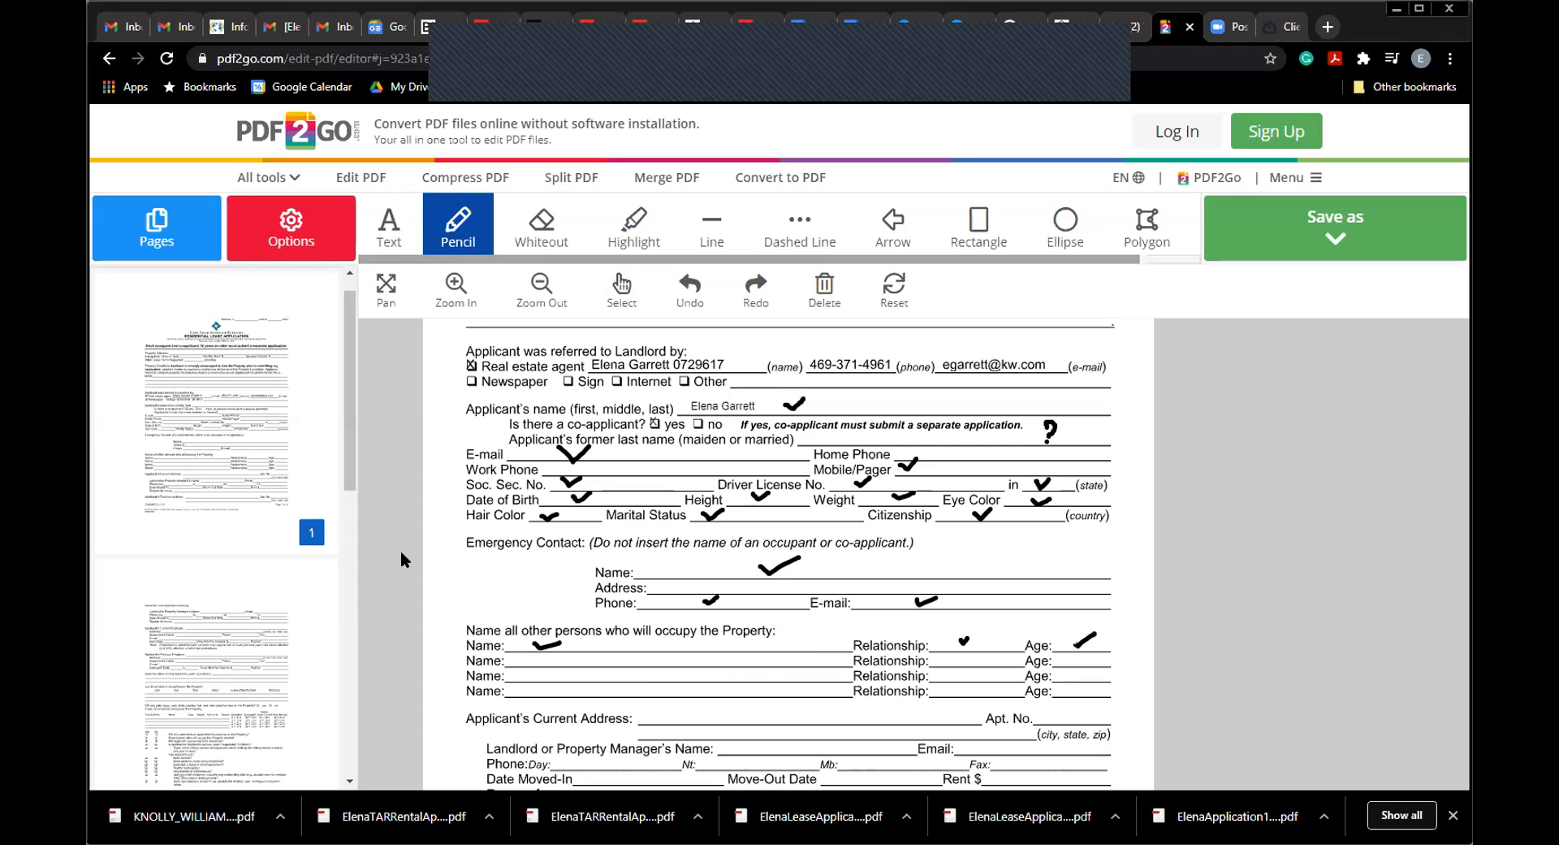
click(387, 290)
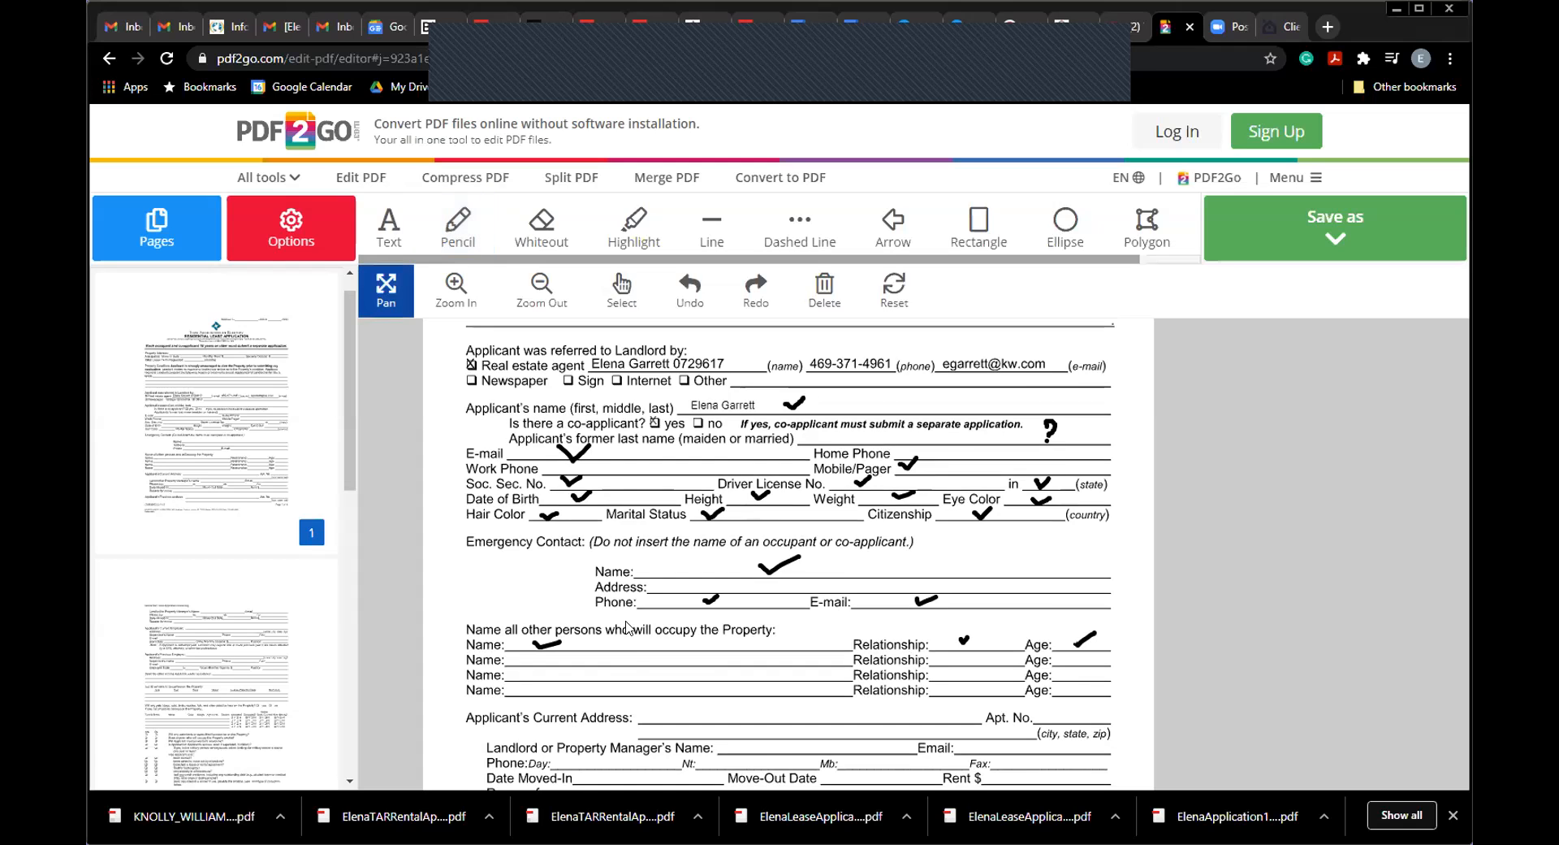
drag(647, 625, 647, 498)
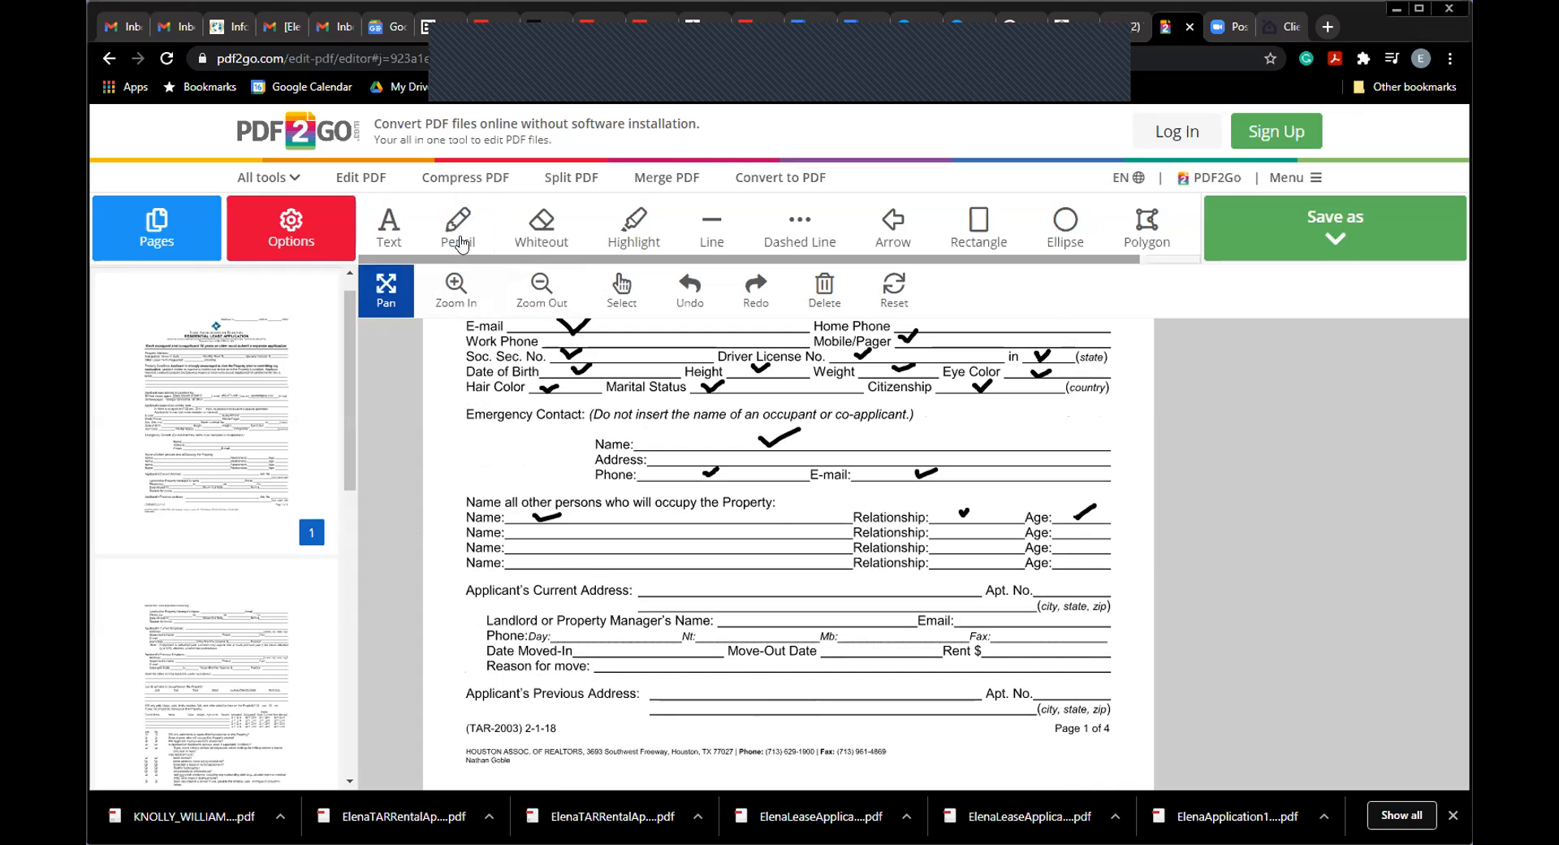
Step: Check off current address, landlord name, phone, move-out date, rent and reason-for-move lines
click(459, 241)
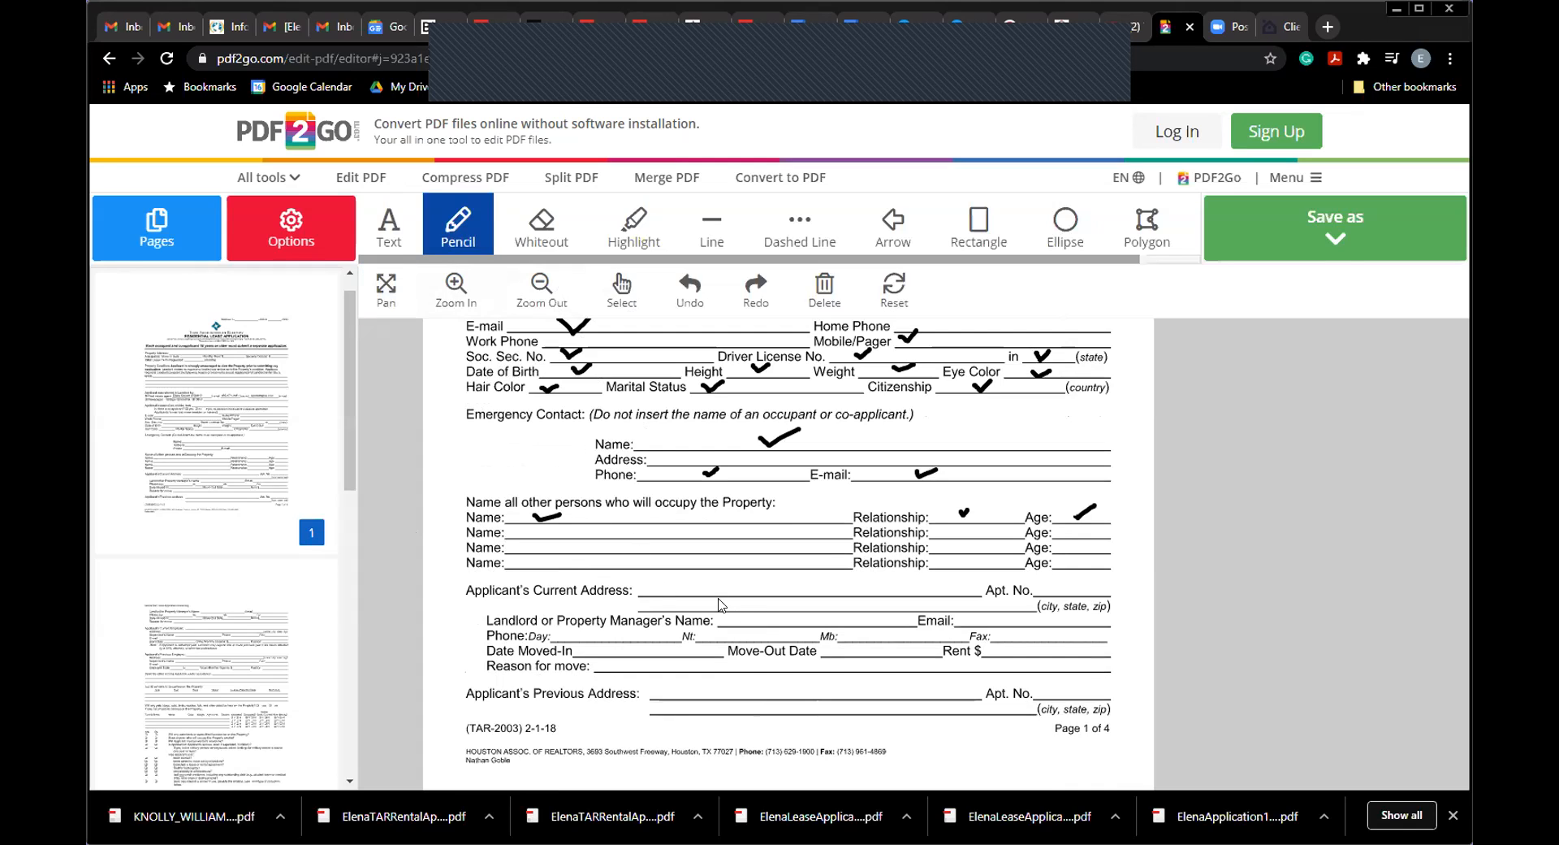
drag(709, 584, 740, 579)
drag(735, 621, 758, 612)
drag(576, 629, 591, 647)
drag(855, 651, 863, 646)
drag(1005, 652, 1020, 646)
drag(682, 665, 708, 660)
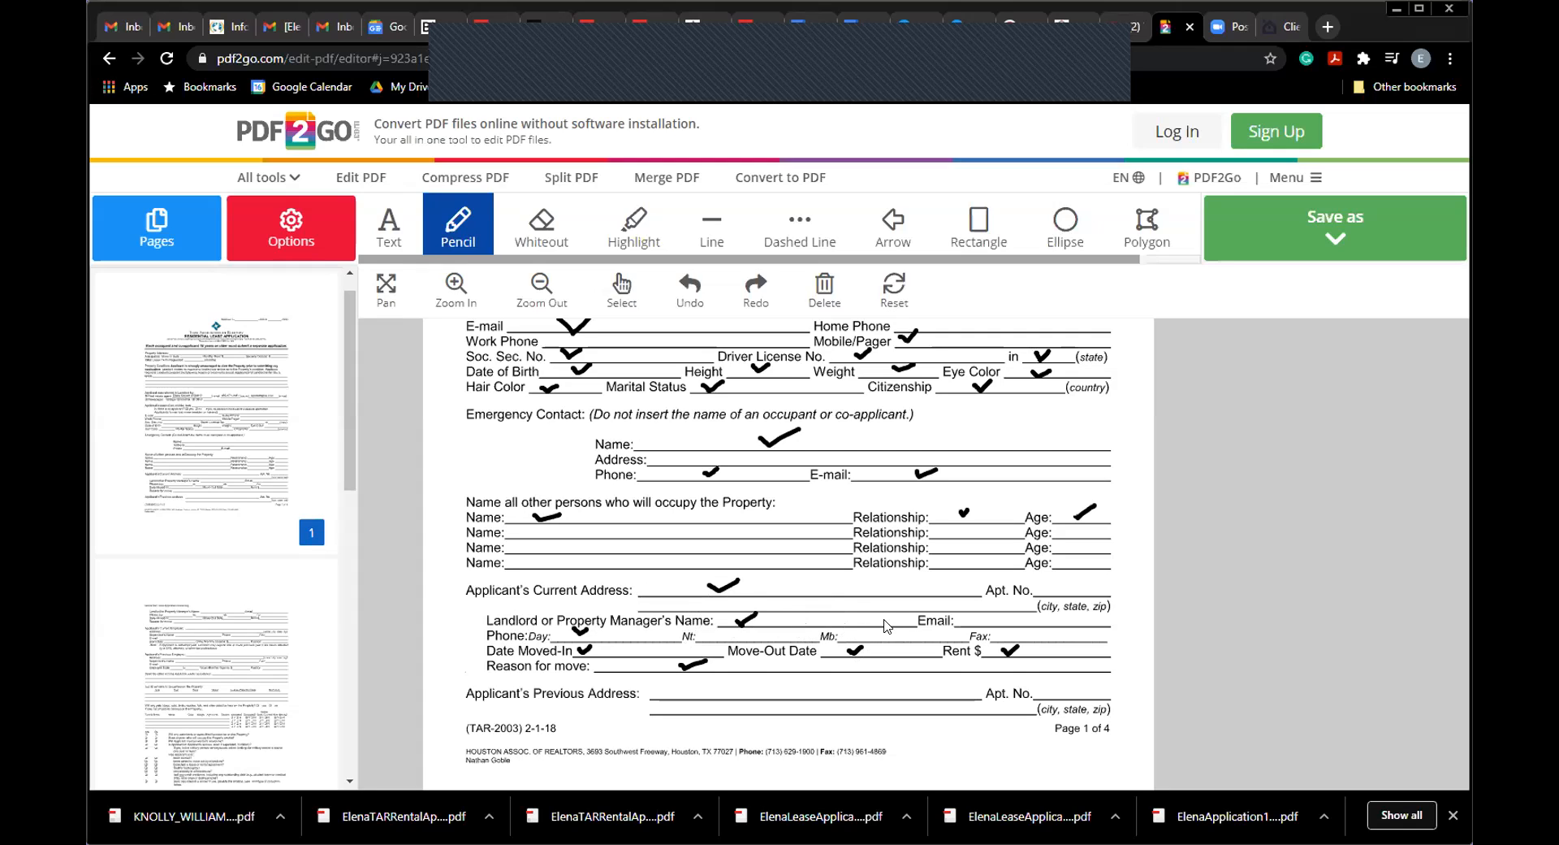
Step: Check off the Email and Previous Address lines and handwrite 1 and 2 in the left margin
drag(968, 623, 982, 615)
drag(730, 691, 748, 684)
drag(436, 539, 441, 560)
drag(437, 692, 452, 719)
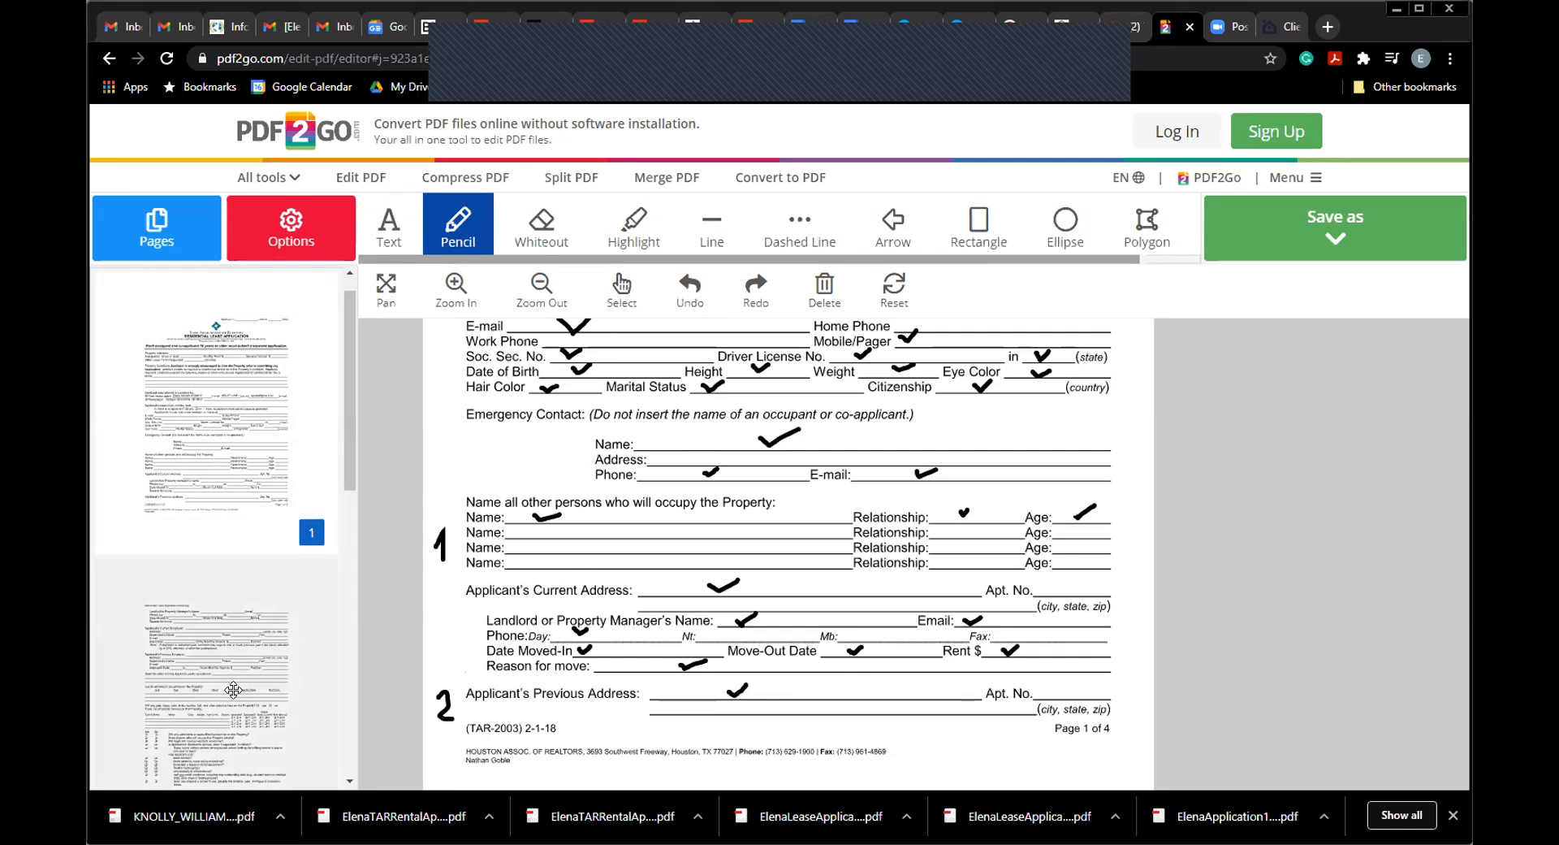
click(147, 219)
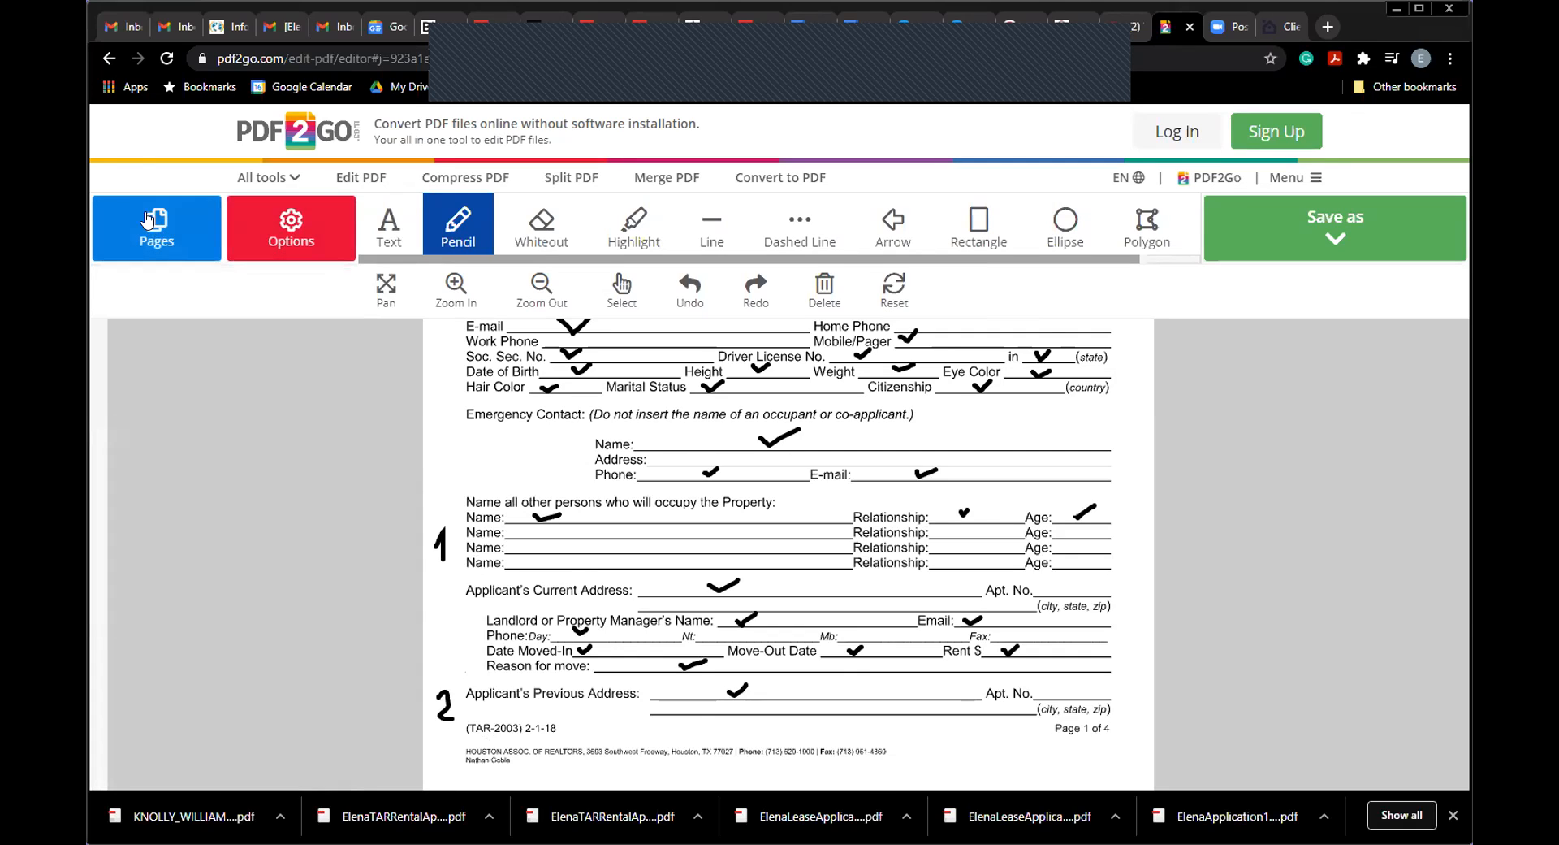
Step: On page 2, check off the landlord name, move-in, phone, rent, move-out, reason and email lines
click(147, 220)
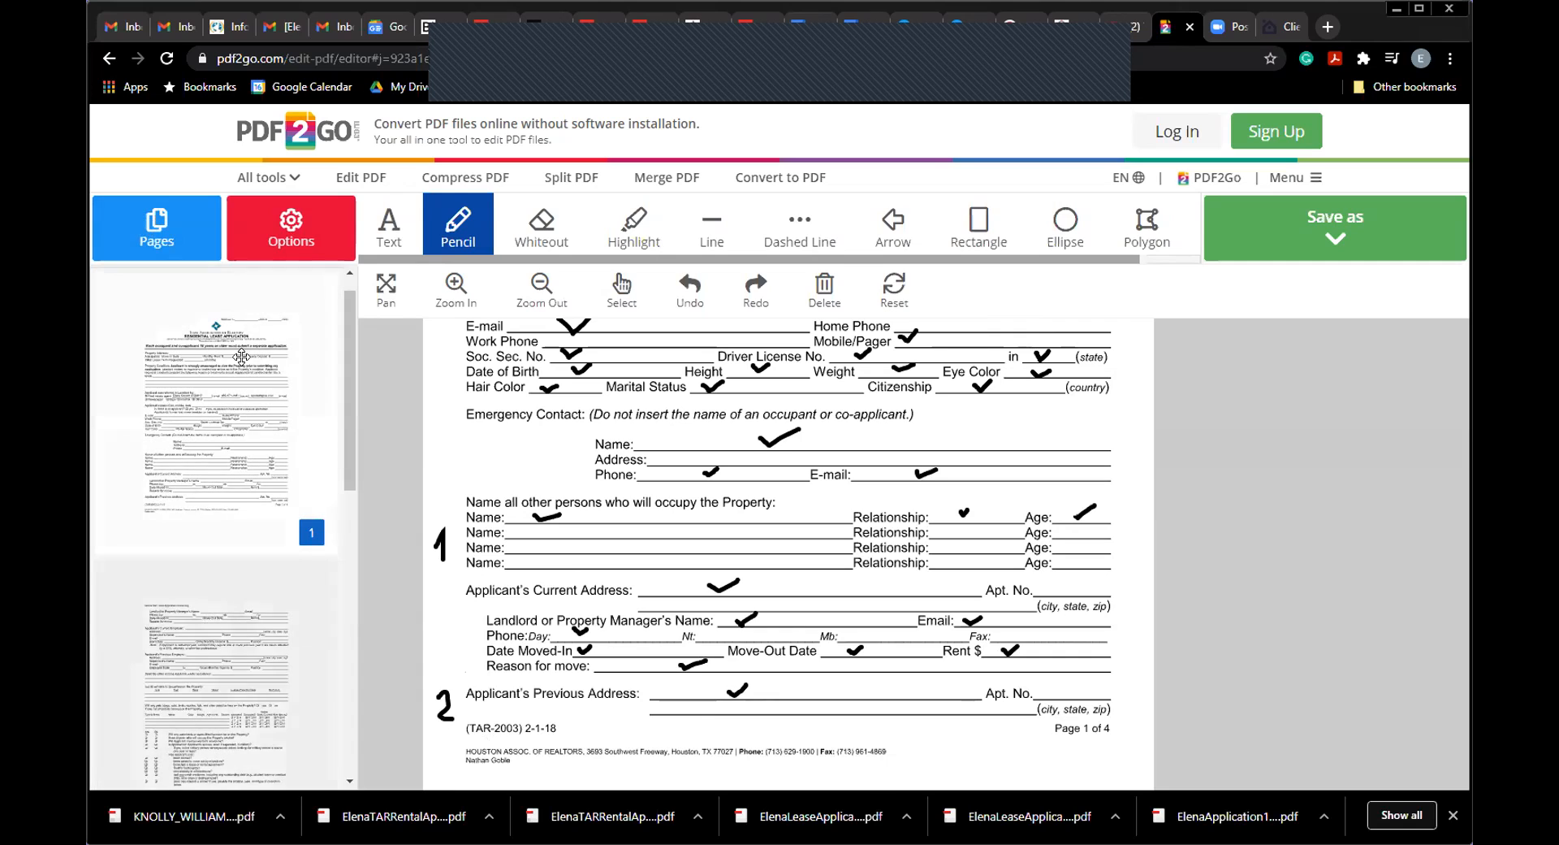
click(202, 661)
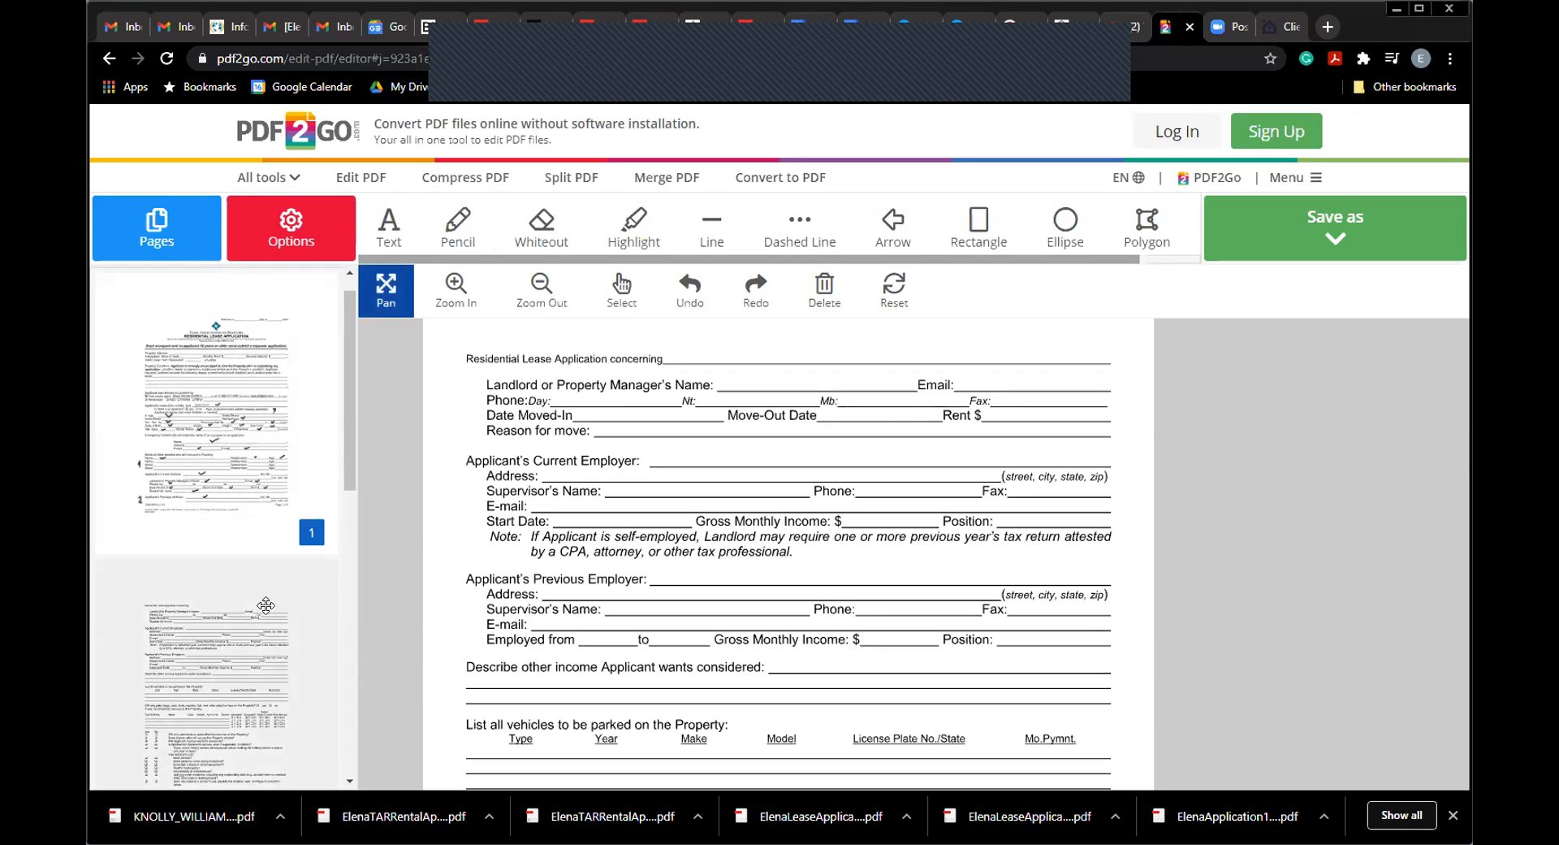
click(455, 224)
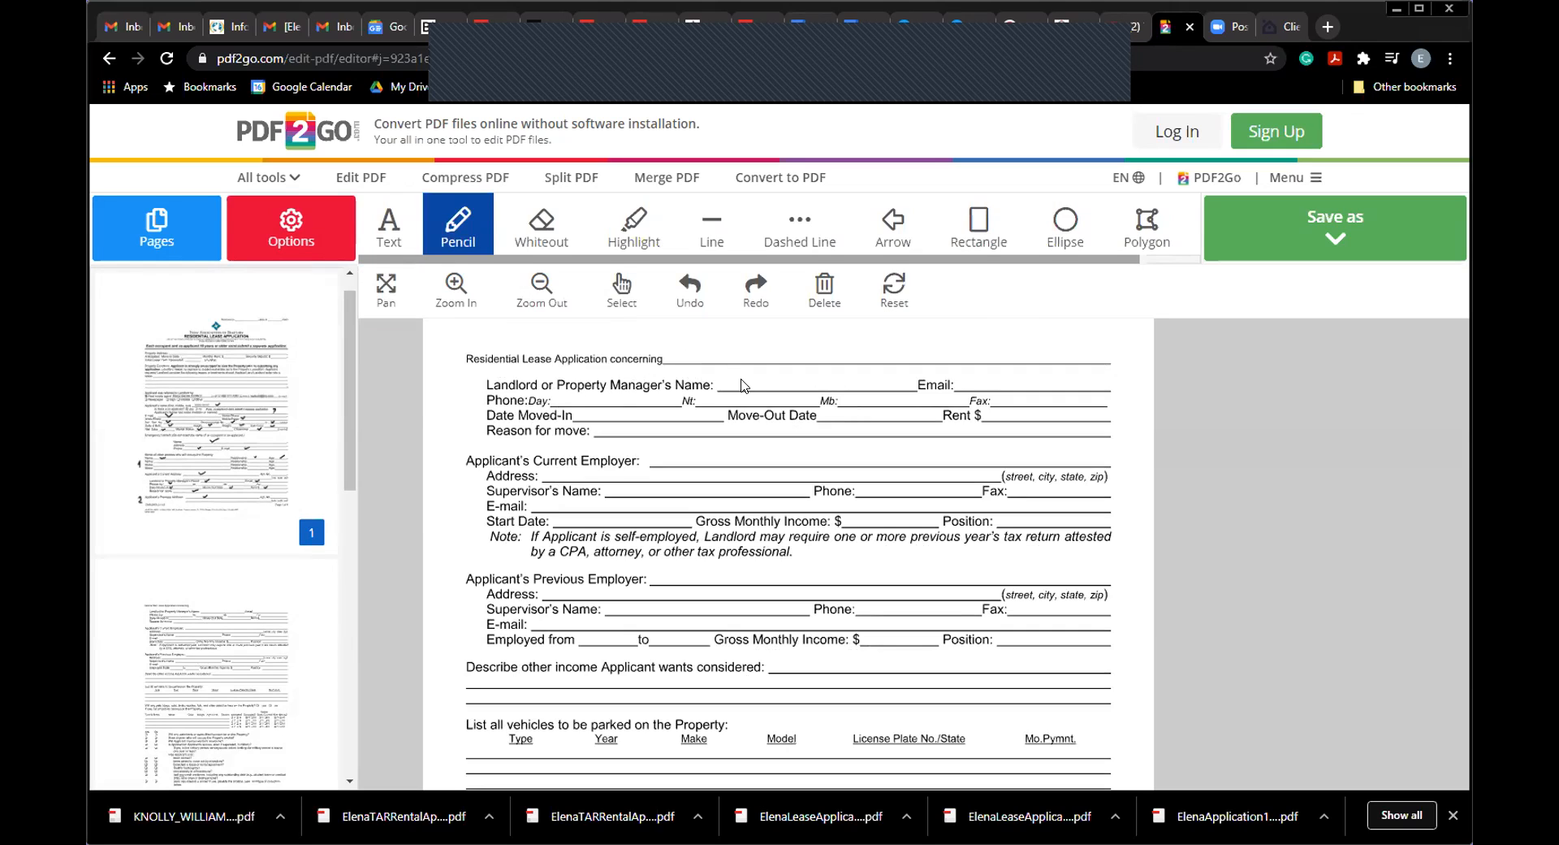
drag(744, 379, 770, 375)
drag(593, 417, 597, 394)
drag(994, 414, 1022, 408)
drag(854, 416, 873, 410)
drag(667, 429, 692, 427)
drag(1000, 375, 1025, 374)
Step: Check off the current employer name, address, phone, e-mail, start date, income and position lines
drag(706, 455, 713, 453)
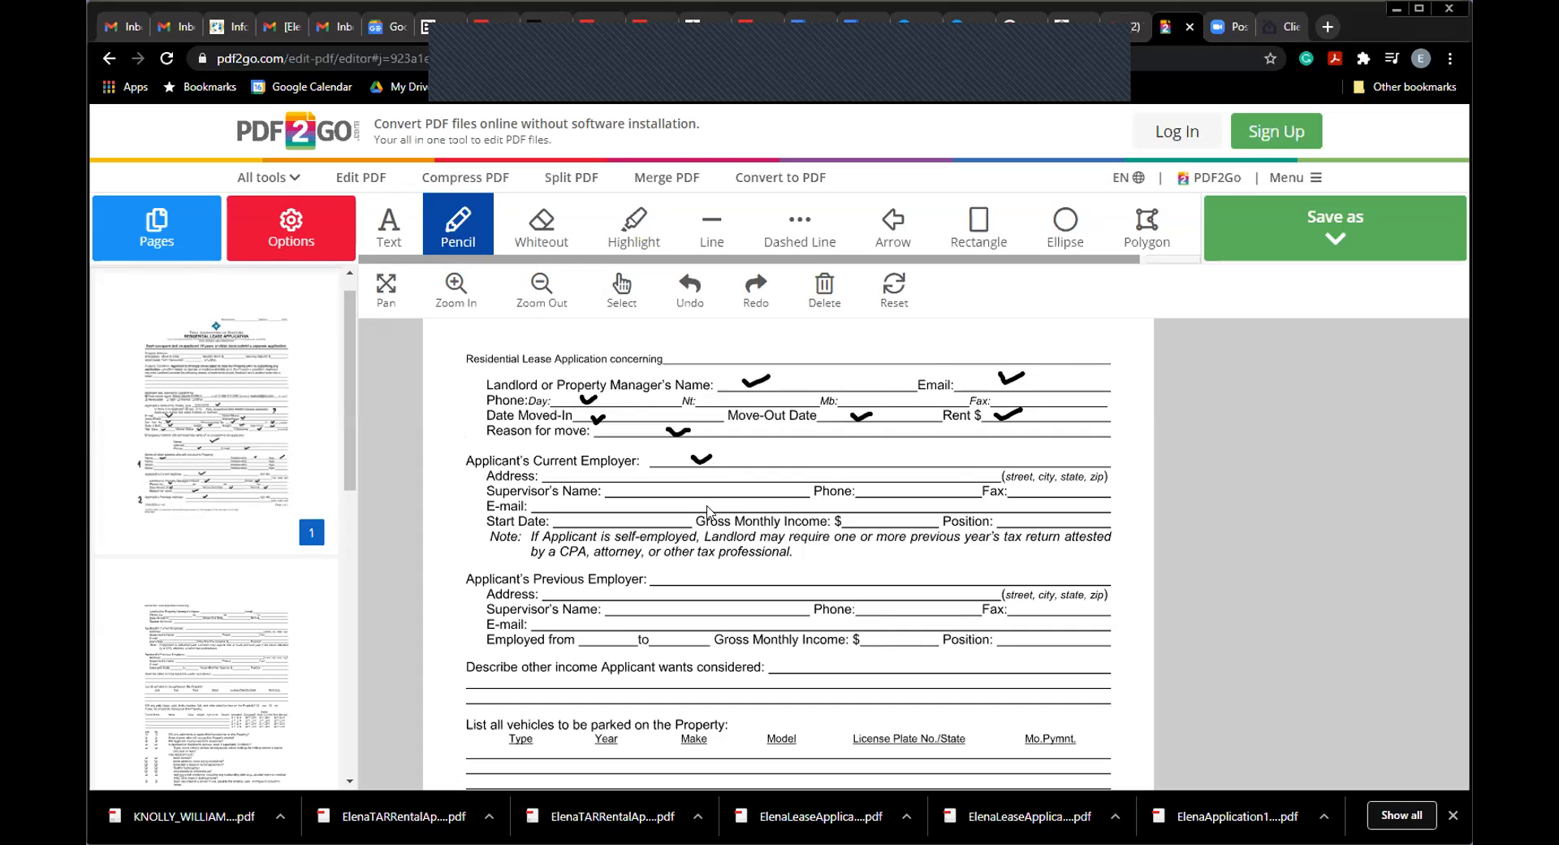
drag(571, 483, 647, 482)
drag(881, 489, 900, 484)
mouse_move(568, 509)
mouse_down()
mouse_move(588, 499)
mouse_move(562, 524)
mouse_move(574, 513)
mouse_up()
drag(856, 522, 866, 514)
drag(1015, 528, 1040, 518)
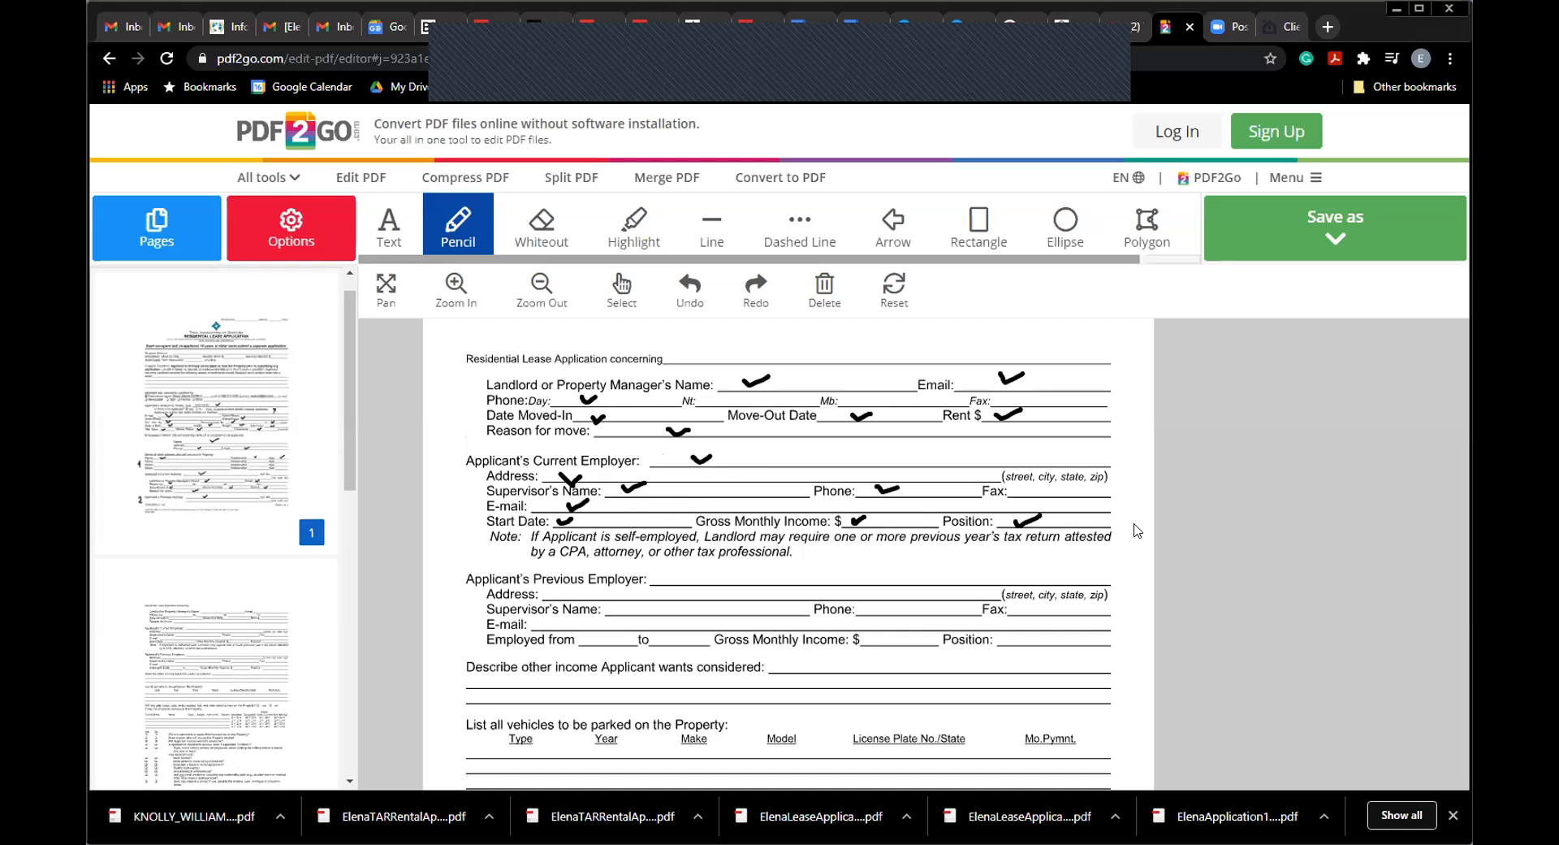
Step: Check off the previous employer name, address, phone, e-mail, gross monthly income and position lines
drag(677, 578, 711, 569)
drag(590, 594, 645, 604)
drag(874, 607, 892, 604)
drag(541, 626, 687, 635)
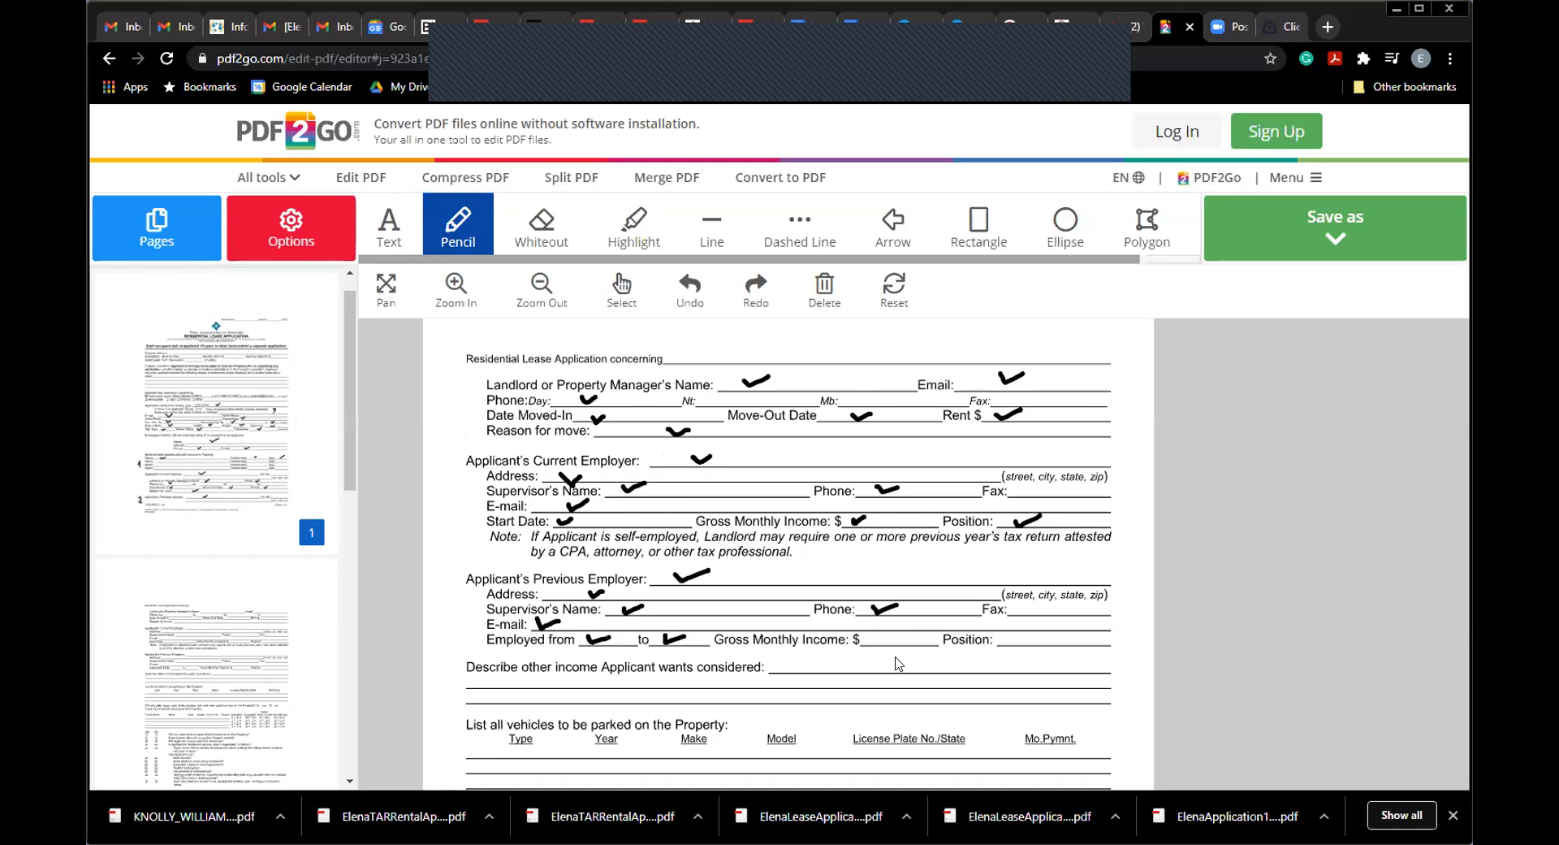
drag(888, 642, 897, 634)
drag(1028, 640, 1043, 635)
Step: Scroll to the income section and draw a question mark on the 'Describe other income' line
click(388, 292)
scroll(697, 591, down, 3)
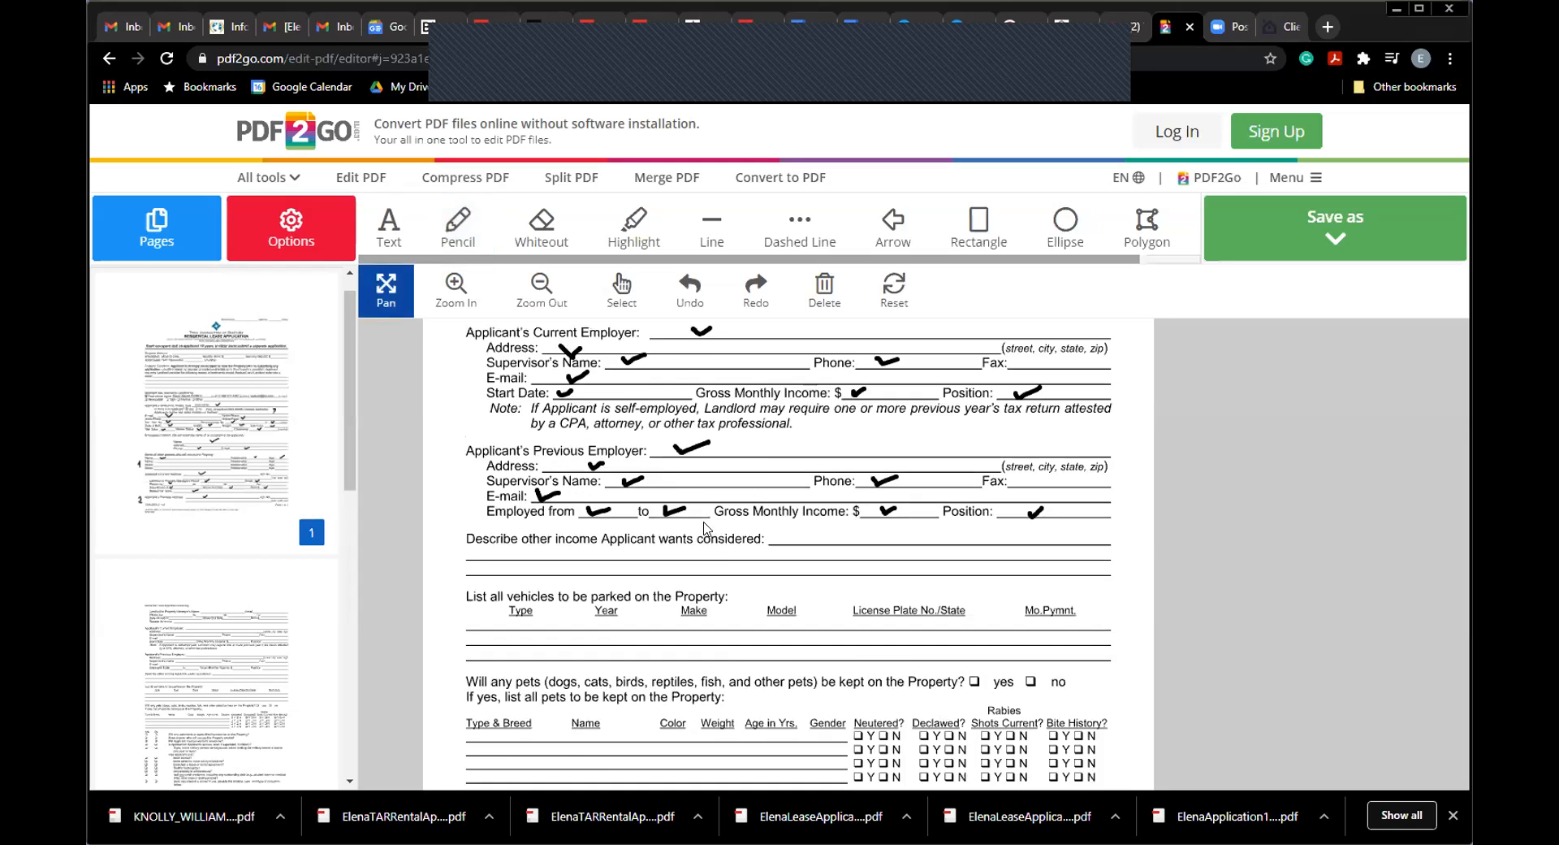
click(459, 221)
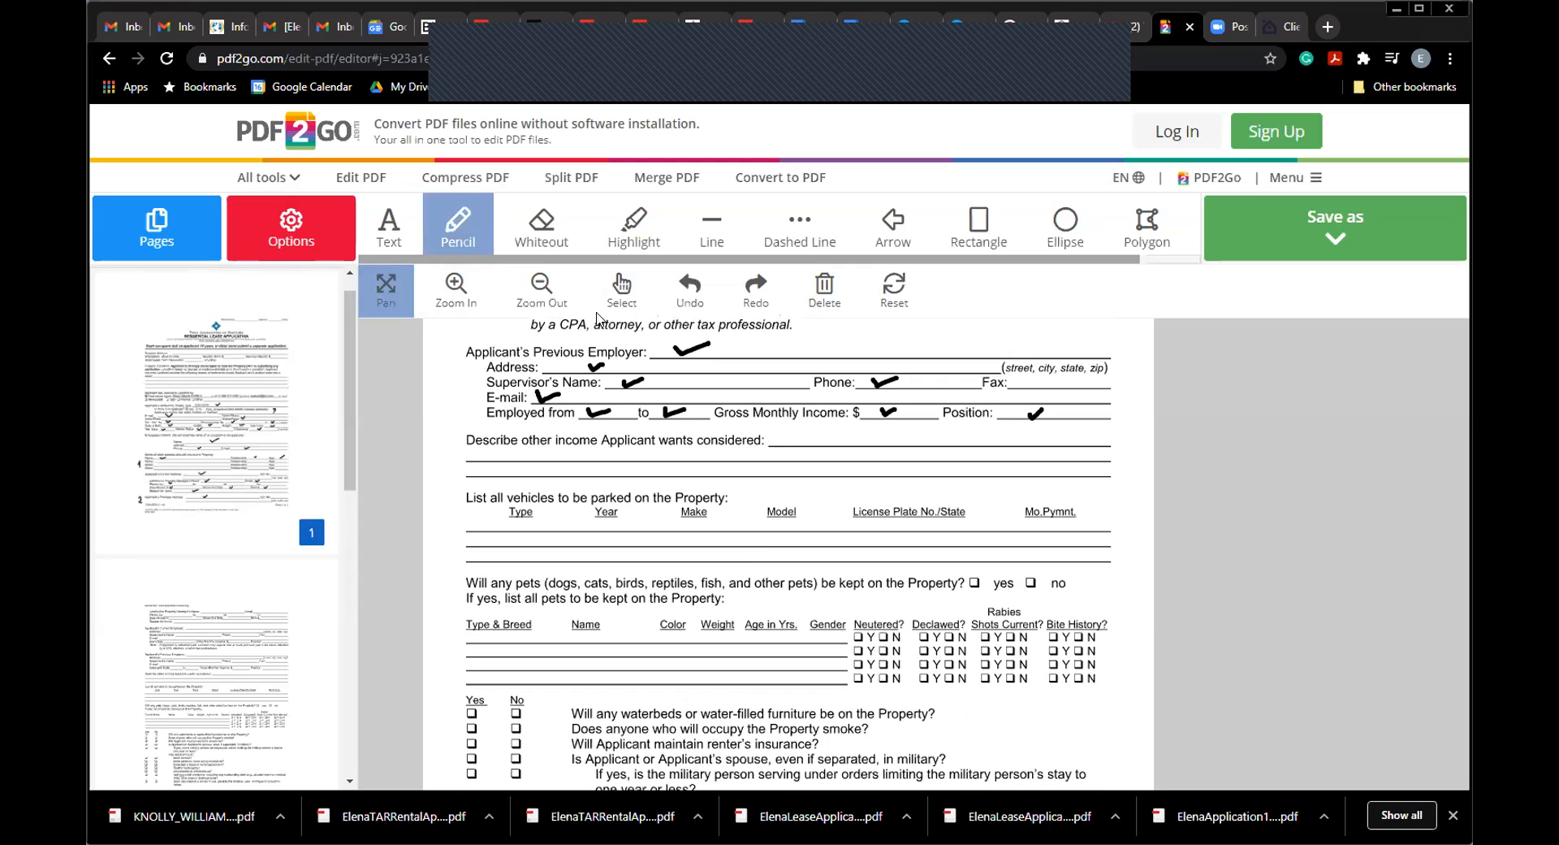
drag(828, 434, 837, 449)
click(838, 457)
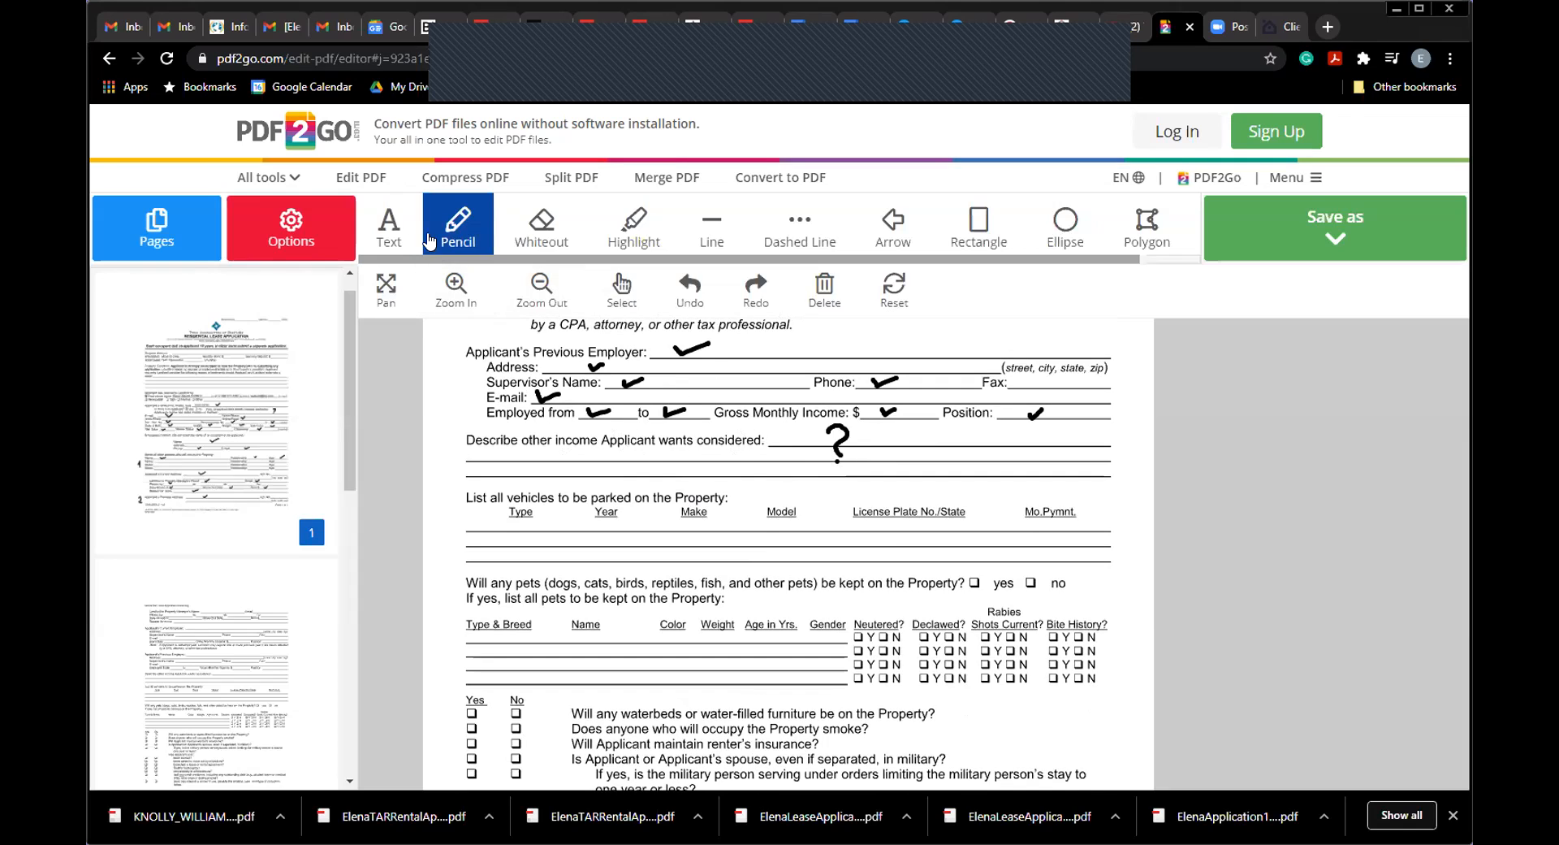
Step: Check off the vehicle Type, Year, License Plate and Mo.Pymnt. columns, discarding an empty text box
click(389, 223)
click(880, 439)
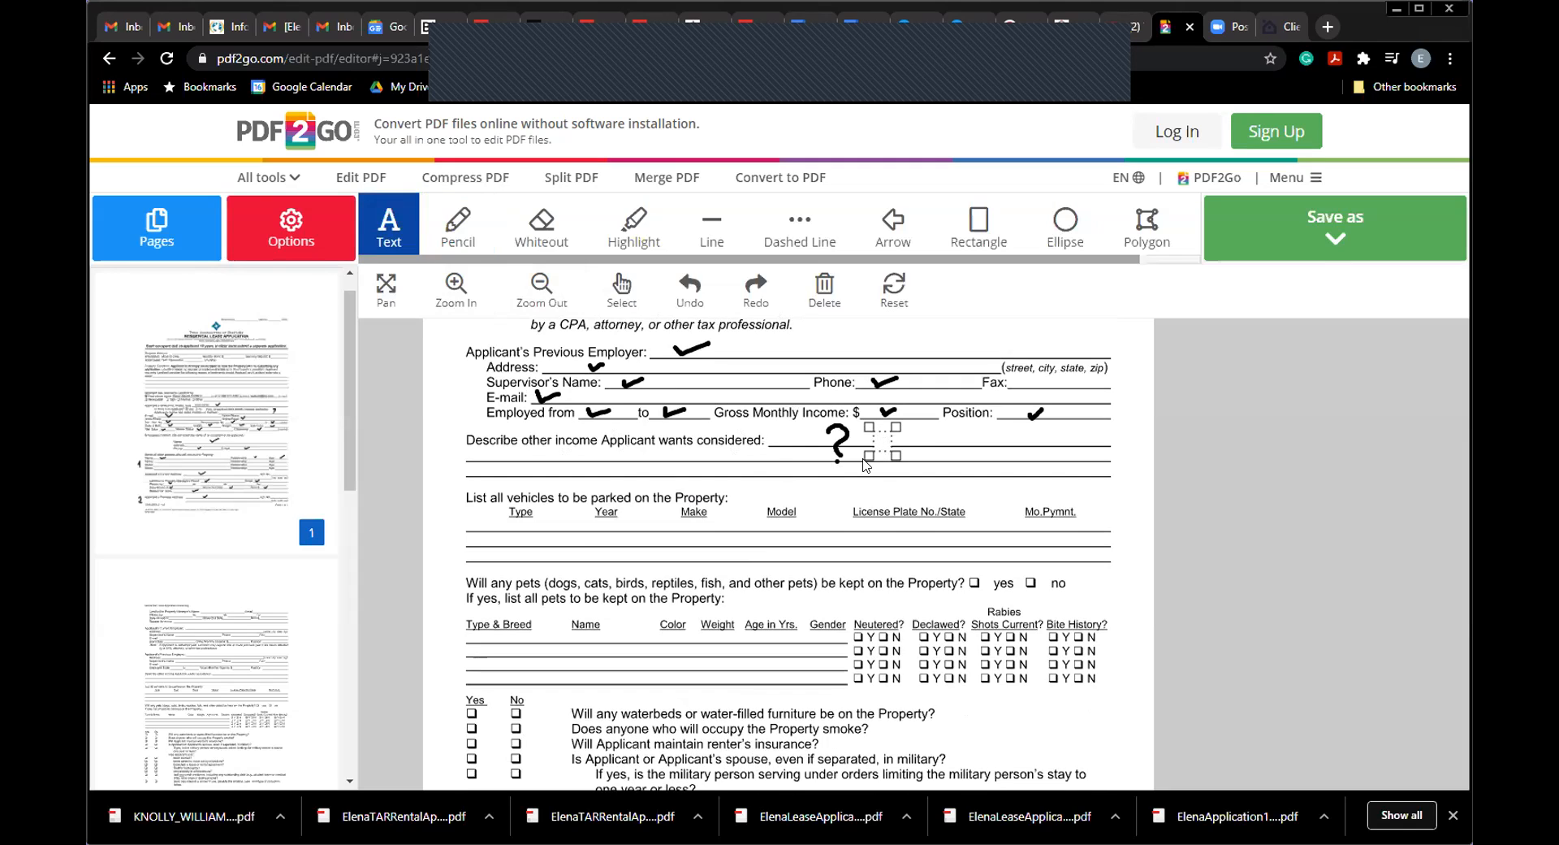
click(449, 233)
drag(483, 518, 491, 516)
drag(599, 525, 786, 518)
drag(892, 526, 903, 521)
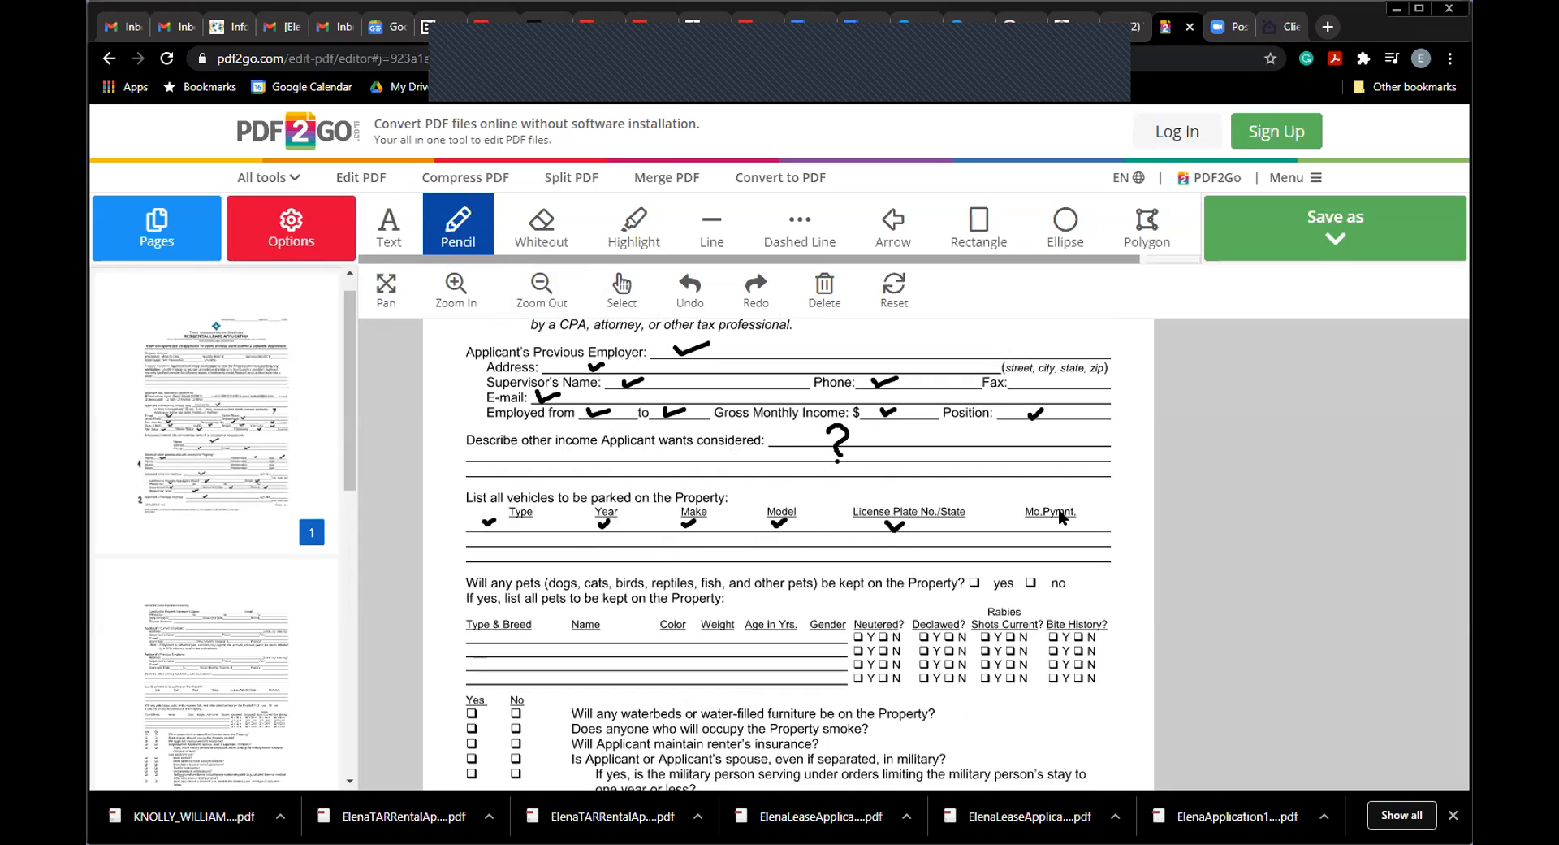
drag(1044, 526, 1068, 517)
Step: Mark the pets 'no' answer with a pencilled check and a typed X in its box
drag(1082, 585, 1100, 570)
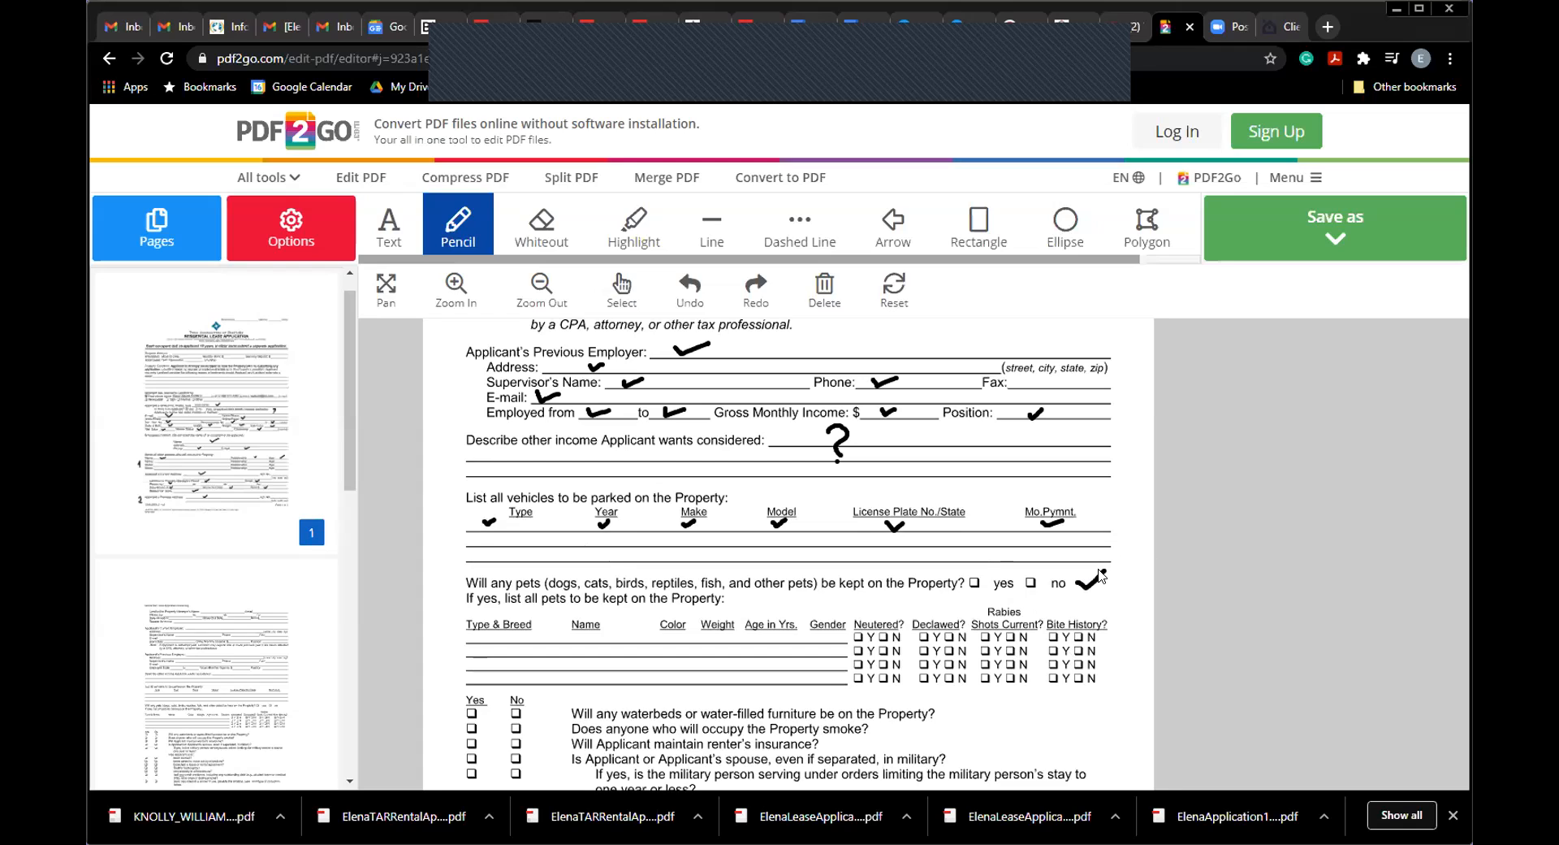
click(412, 237)
click(1029, 581)
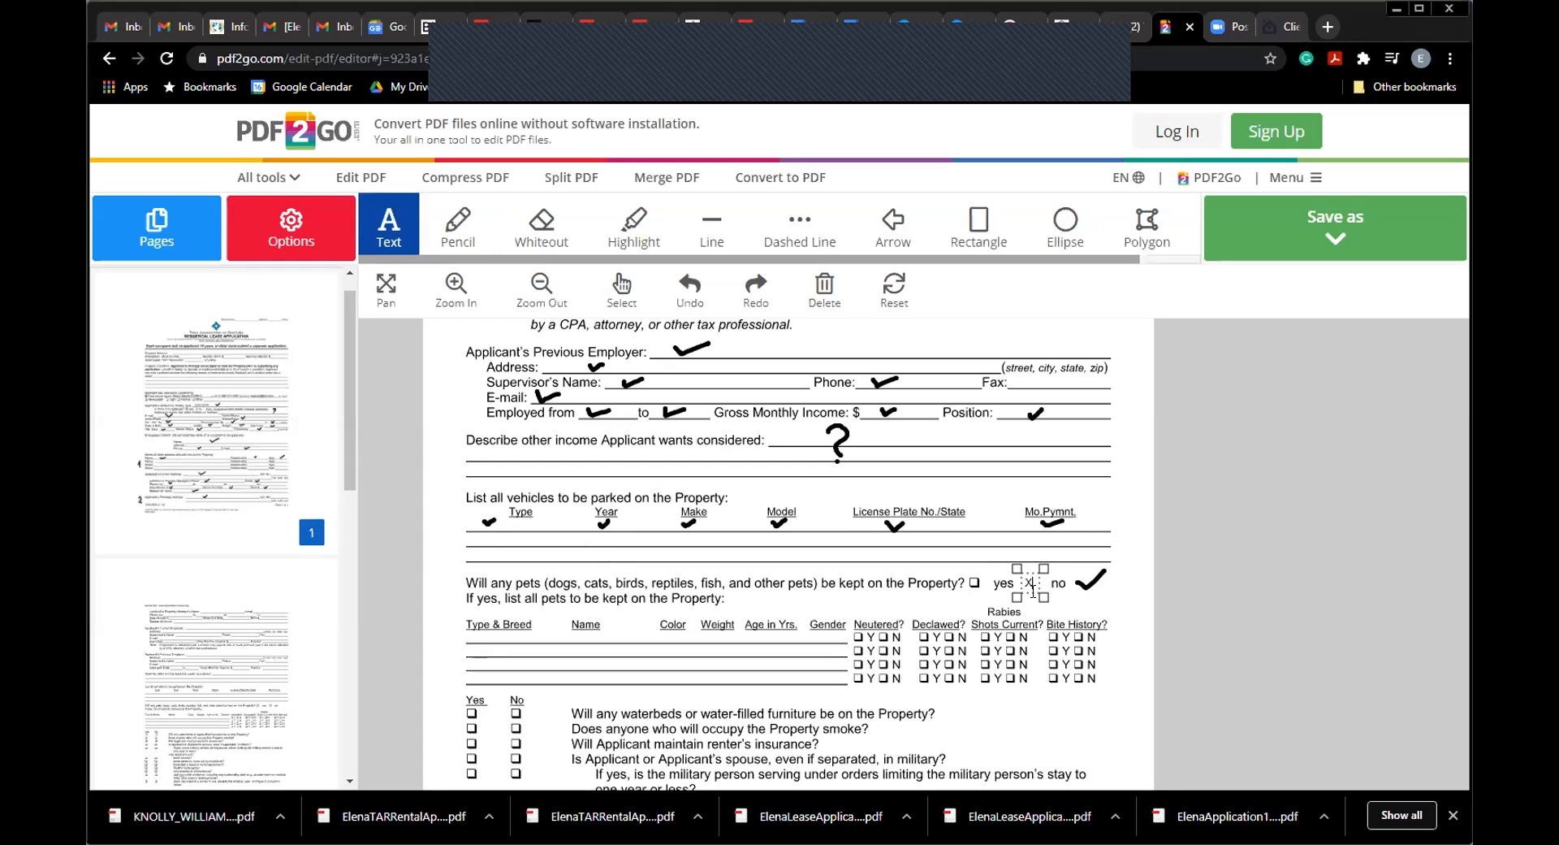
text(X)
click(1083, 556)
Step: Pencil a question mark, with its dot, in the pet Type & Breed rows
click(458, 236)
mouse_move(536, 644)
mouse_down()
mouse_move(567, 654)
mouse_move(552, 672)
mouse_up()
click(553, 686)
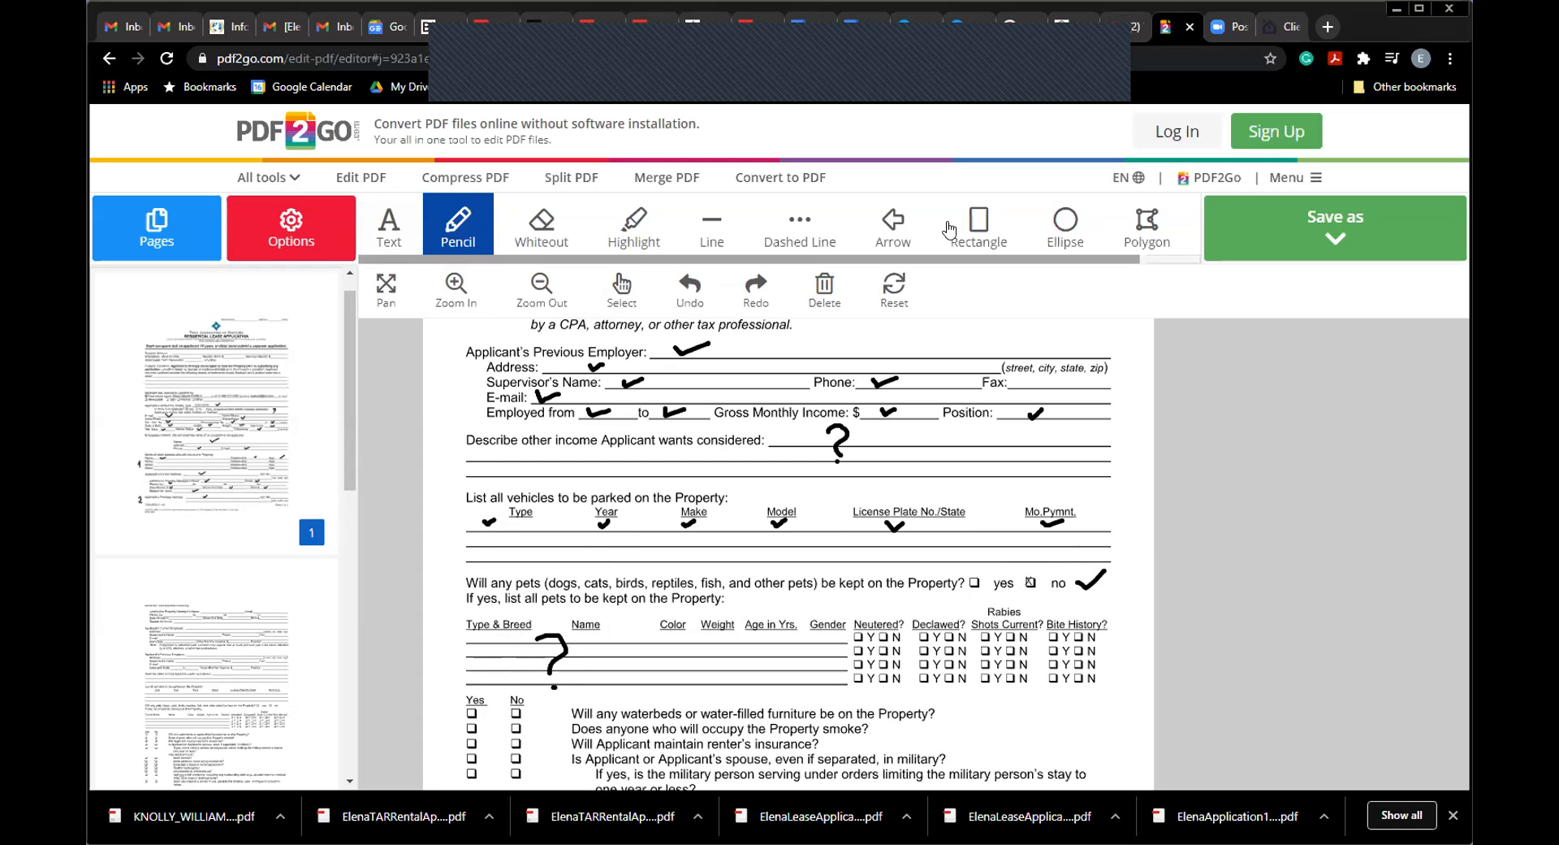
click(981, 224)
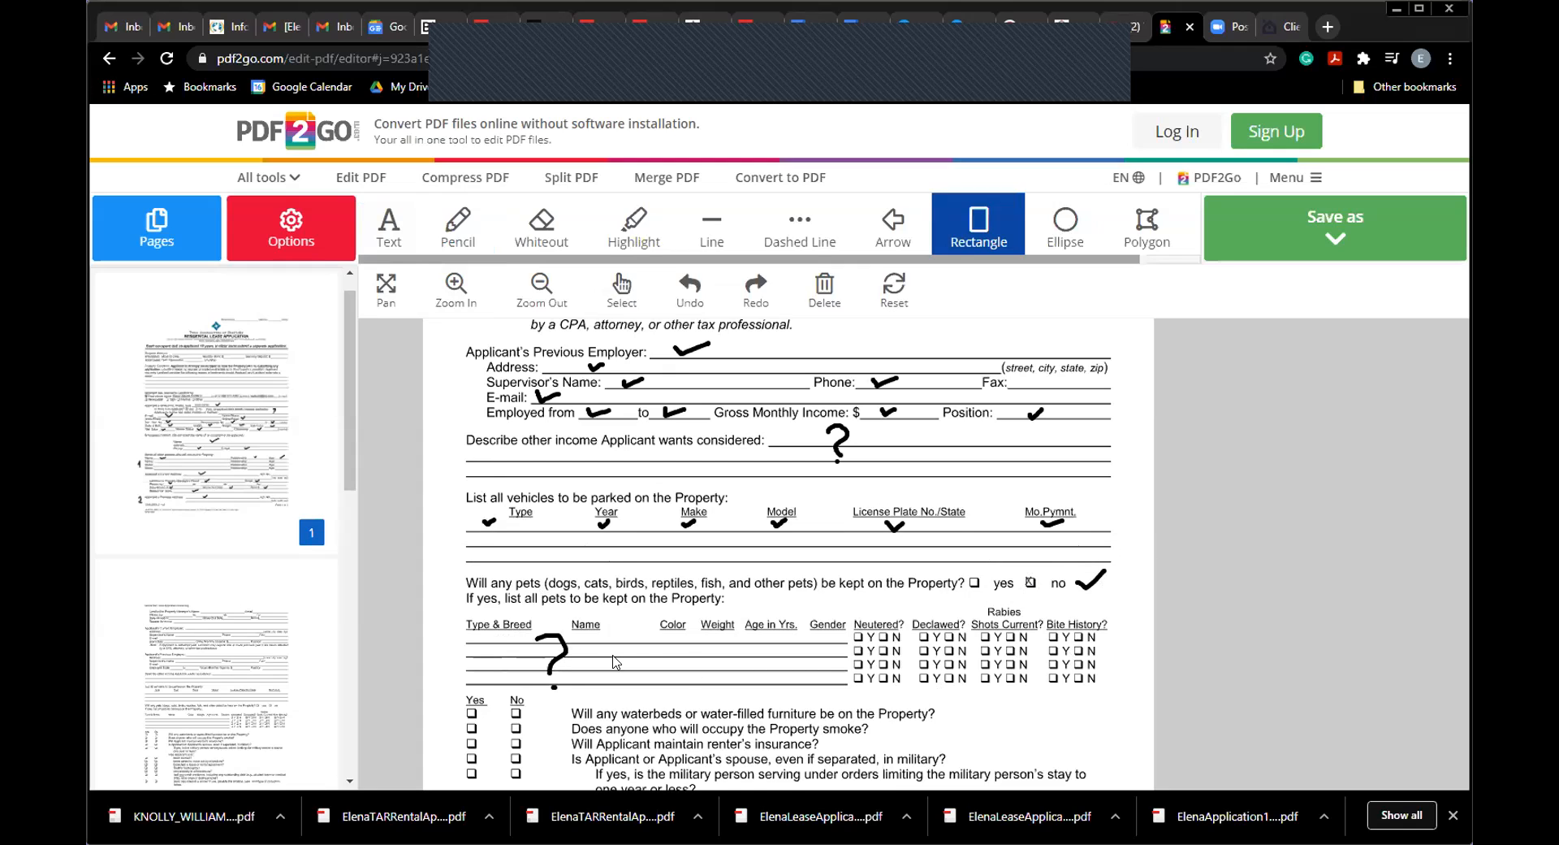
Step: Draw red bars under the Type & Breed/Name and Weight/Age headings, then scroll down page 2
drag(491, 637, 613, 641)
mouse_move(711, 631)
mouse_down()
mouse_move(865, 650)
mouse_move(1120, 644)
mouse_up()
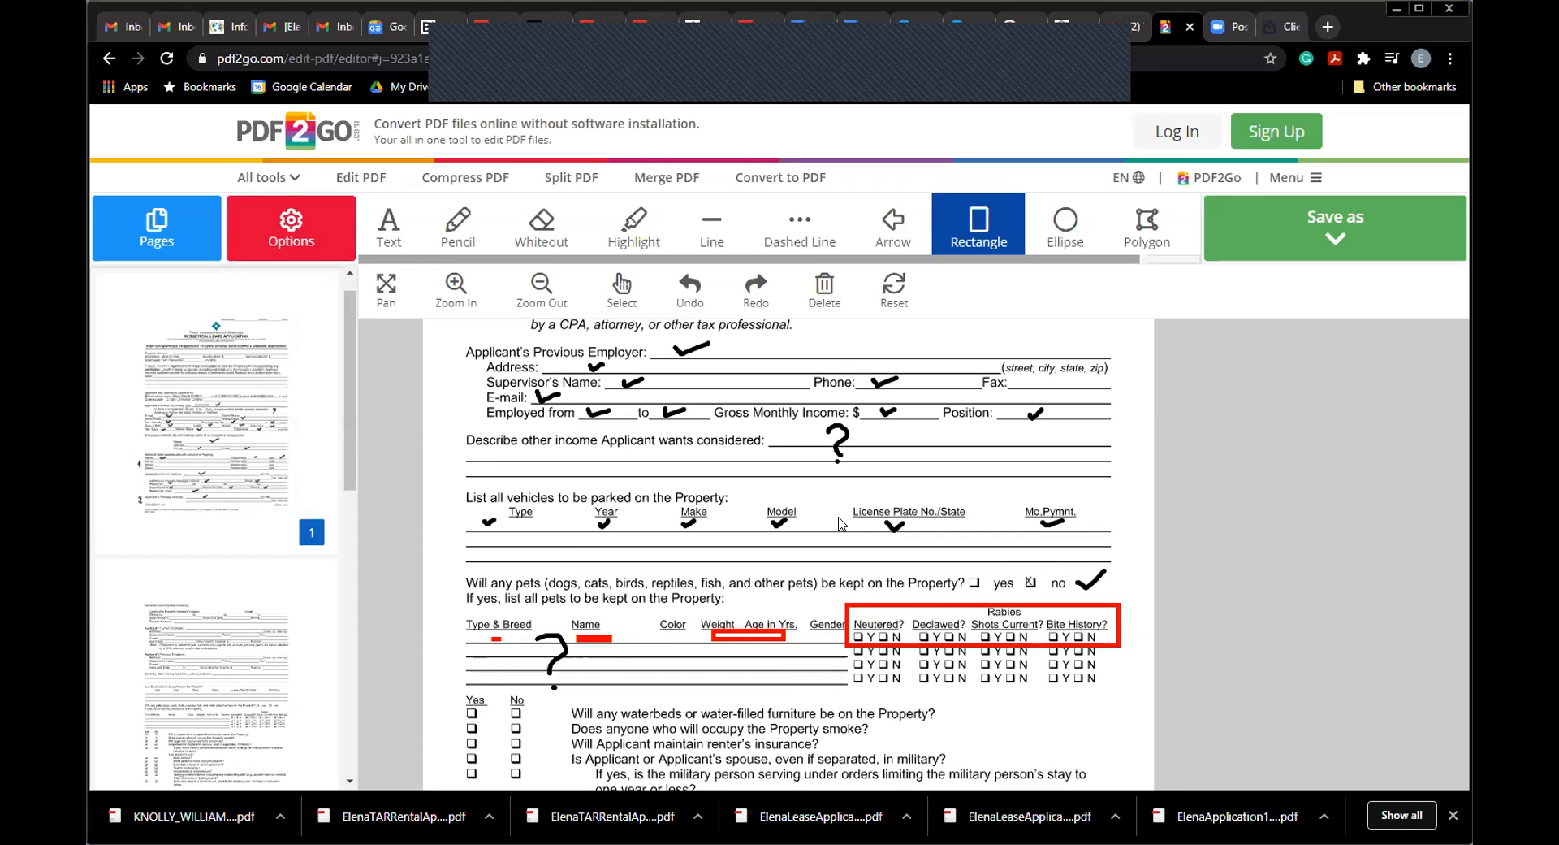
click(386, 288)
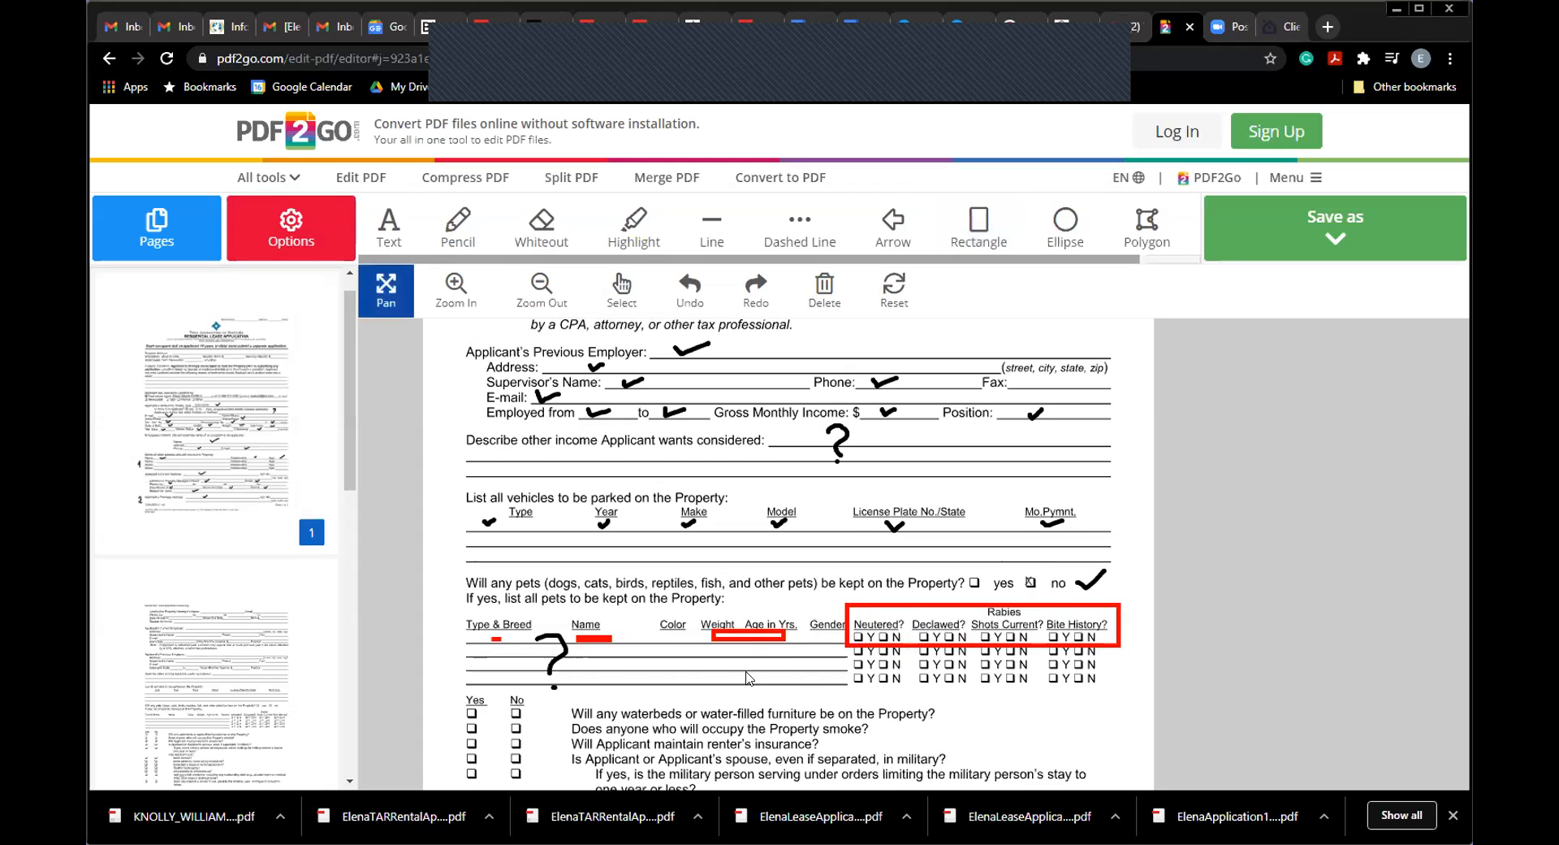
scroll(751, 540, down, 3)
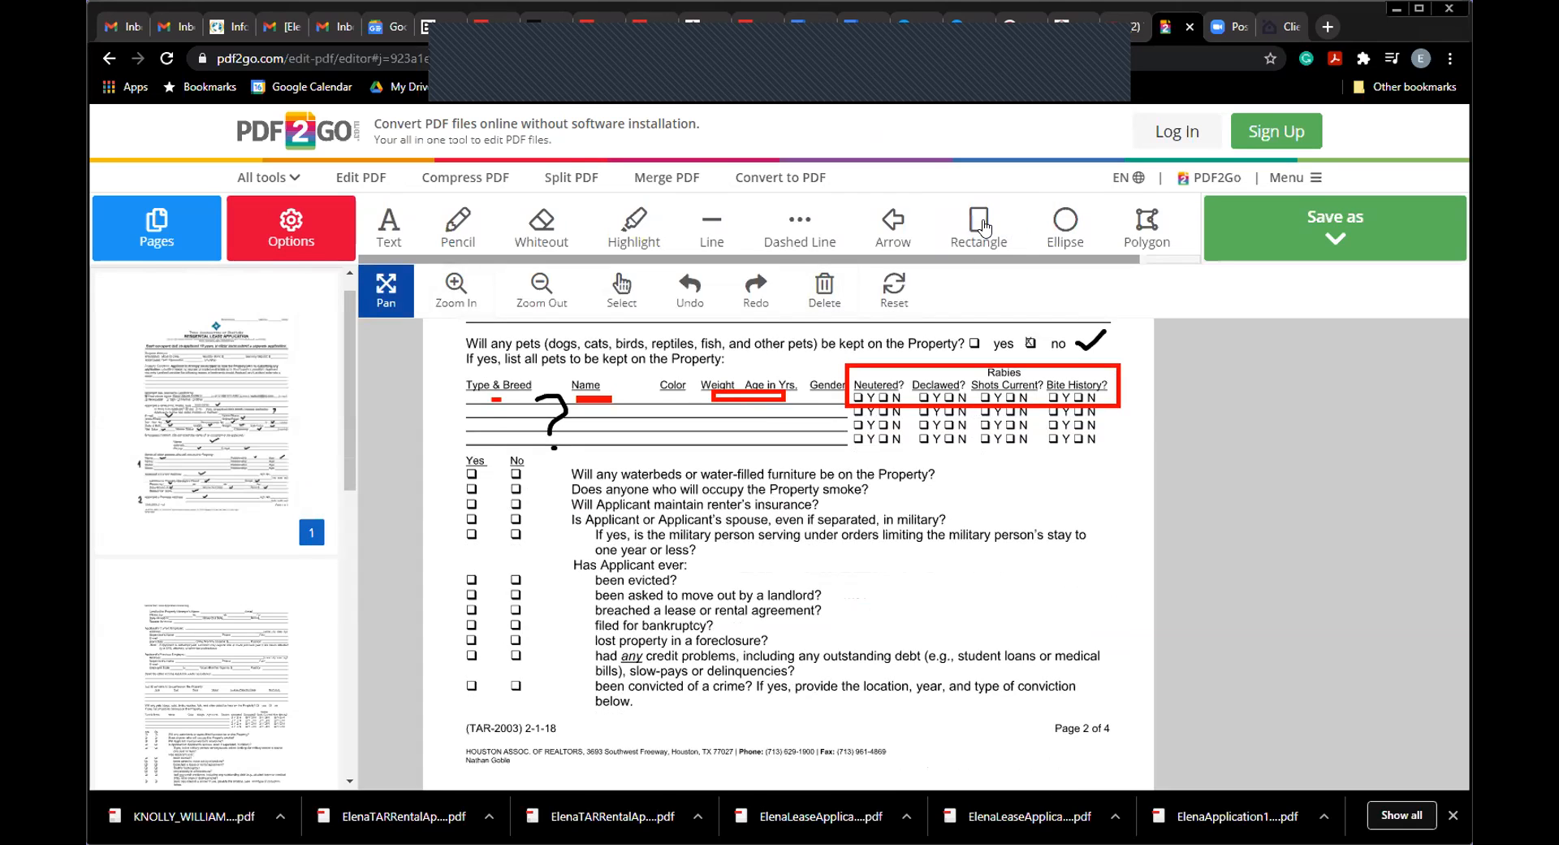
click(983, 226)
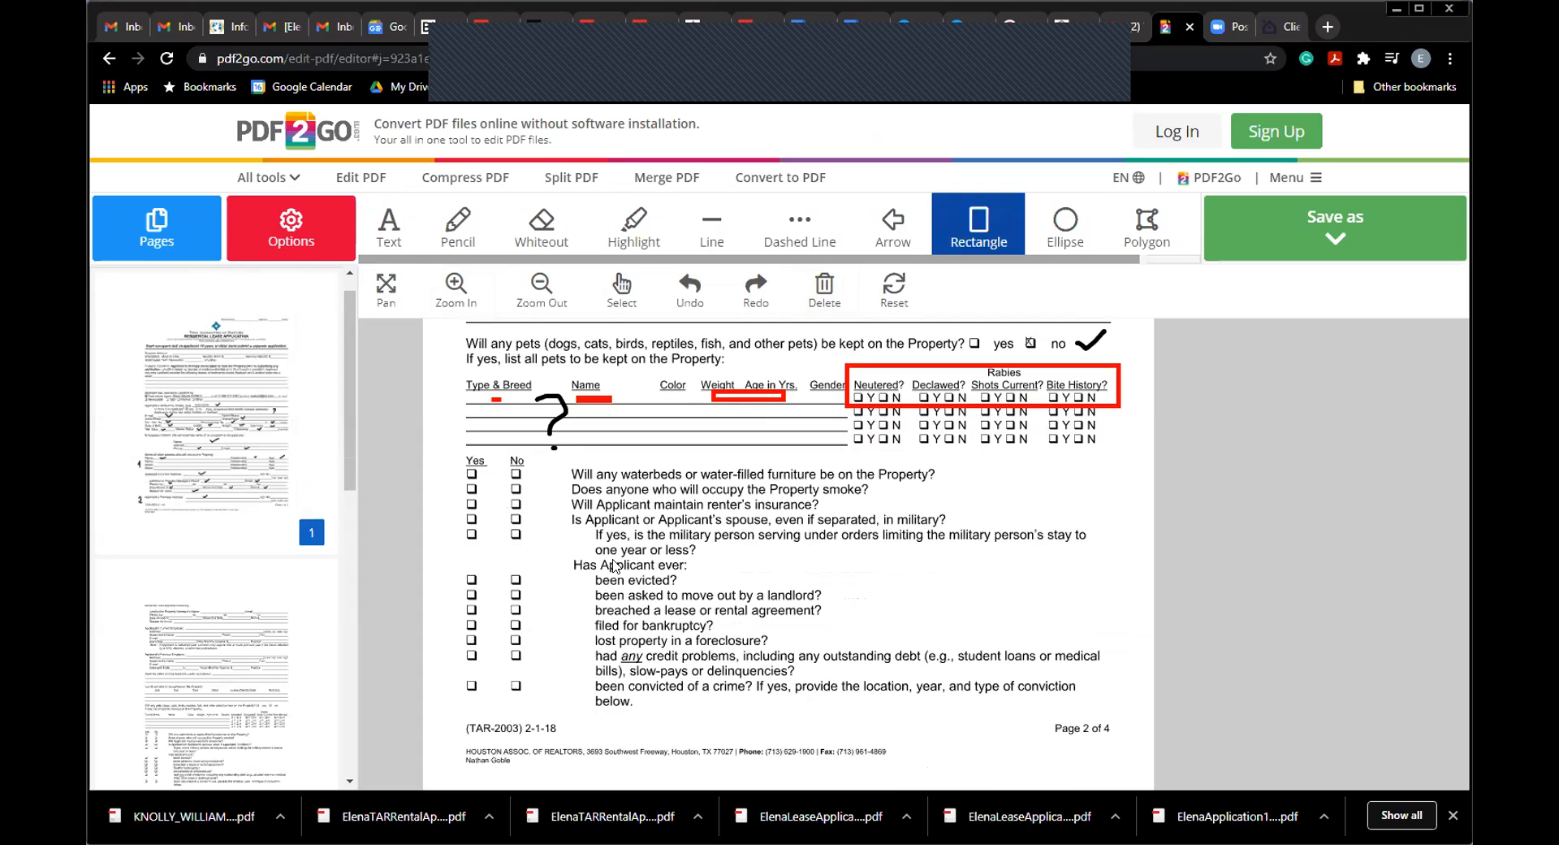
Step: Make the rectangle fill transparent and frame the waterbeds-to-criminal-conviction question block in red
drag(449, 453, 929, 626)
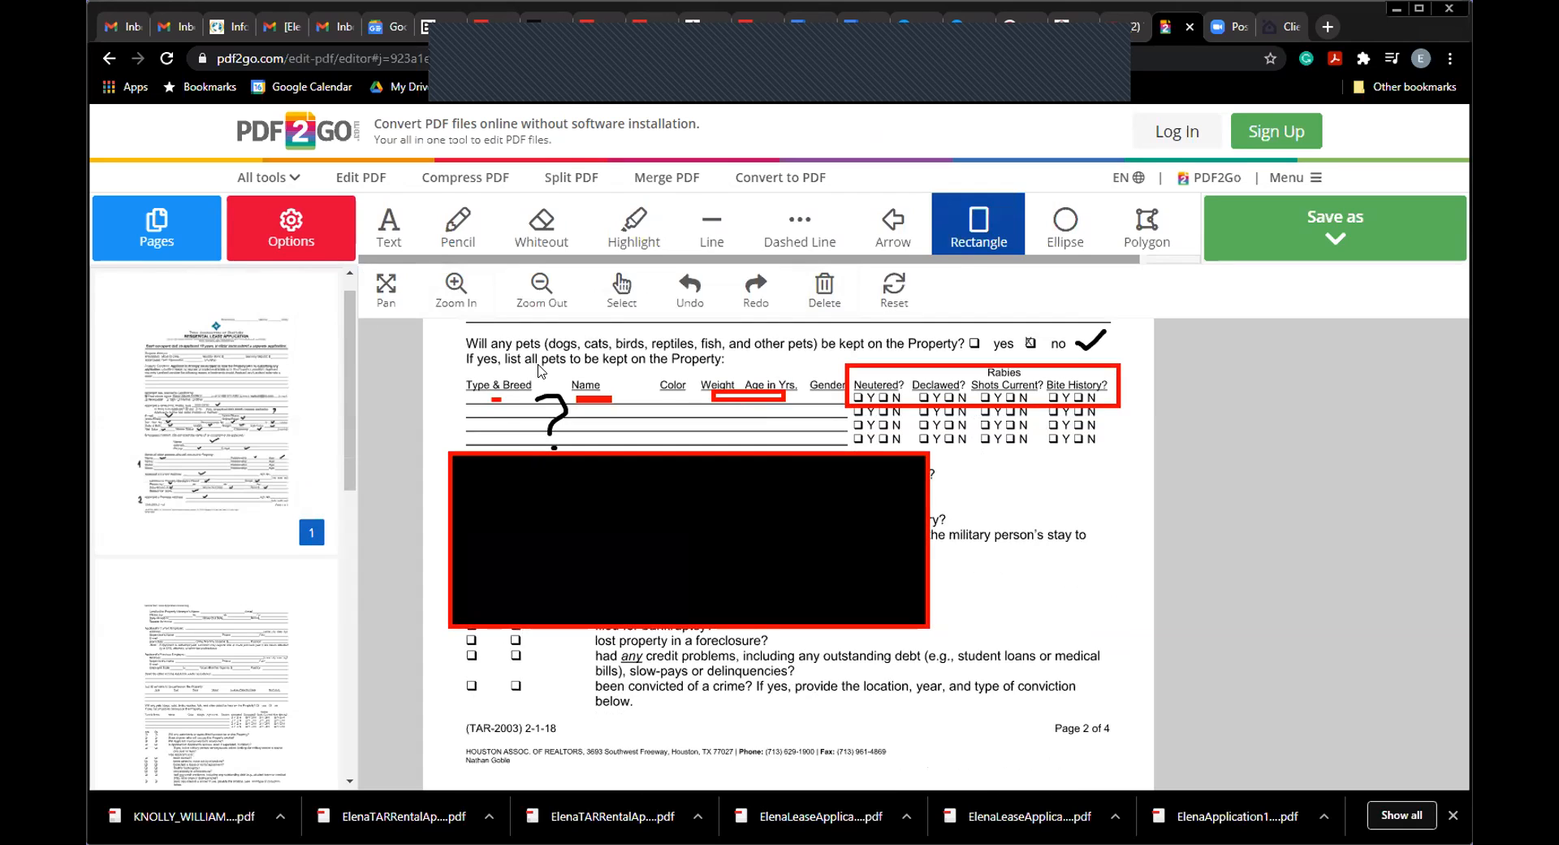
click(282, 238)
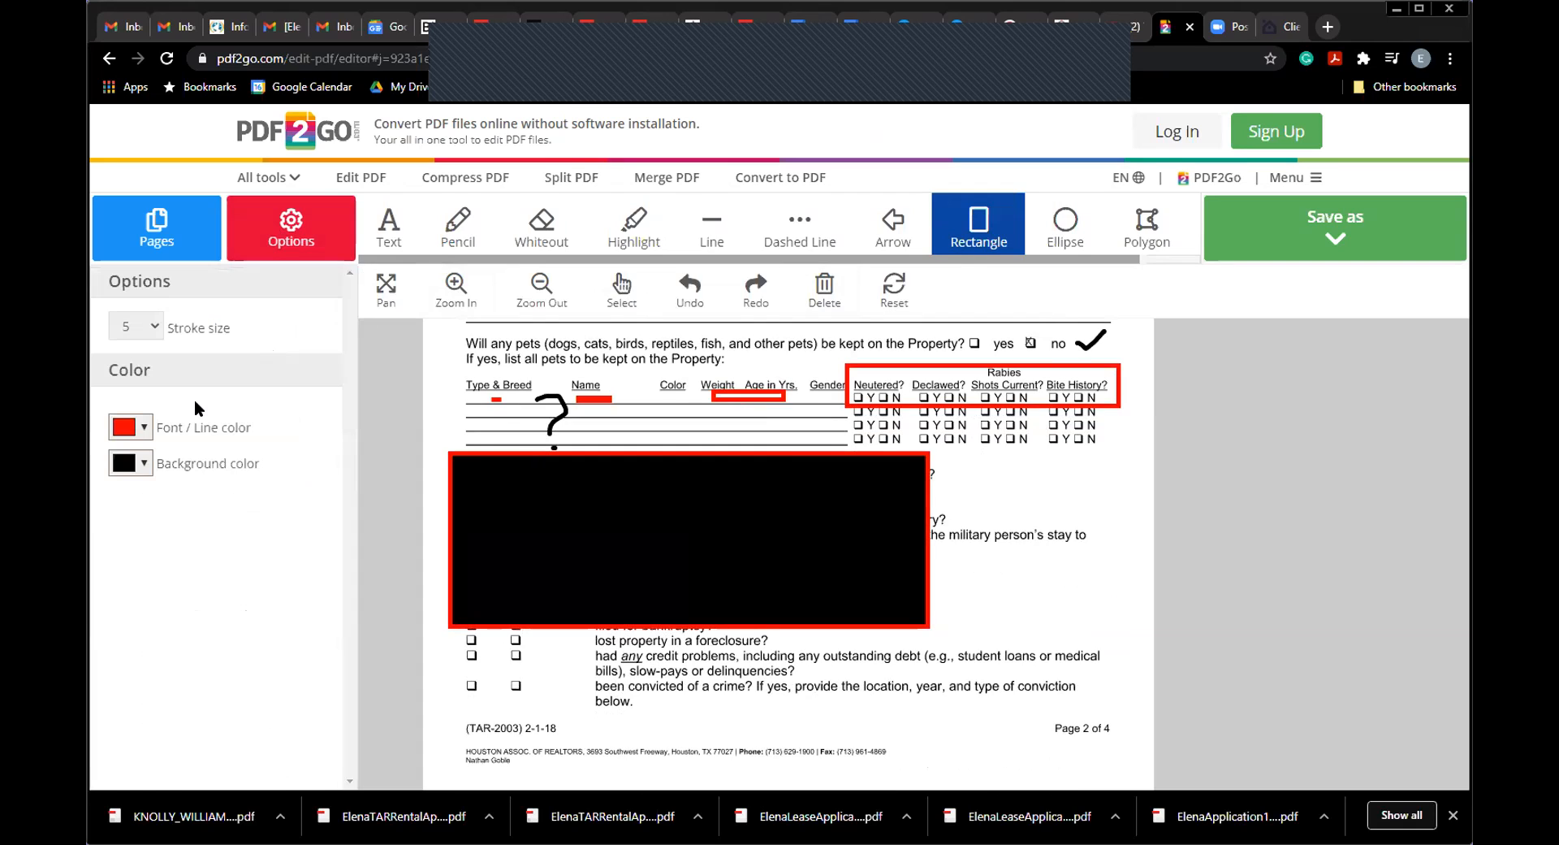
click(144, 463)
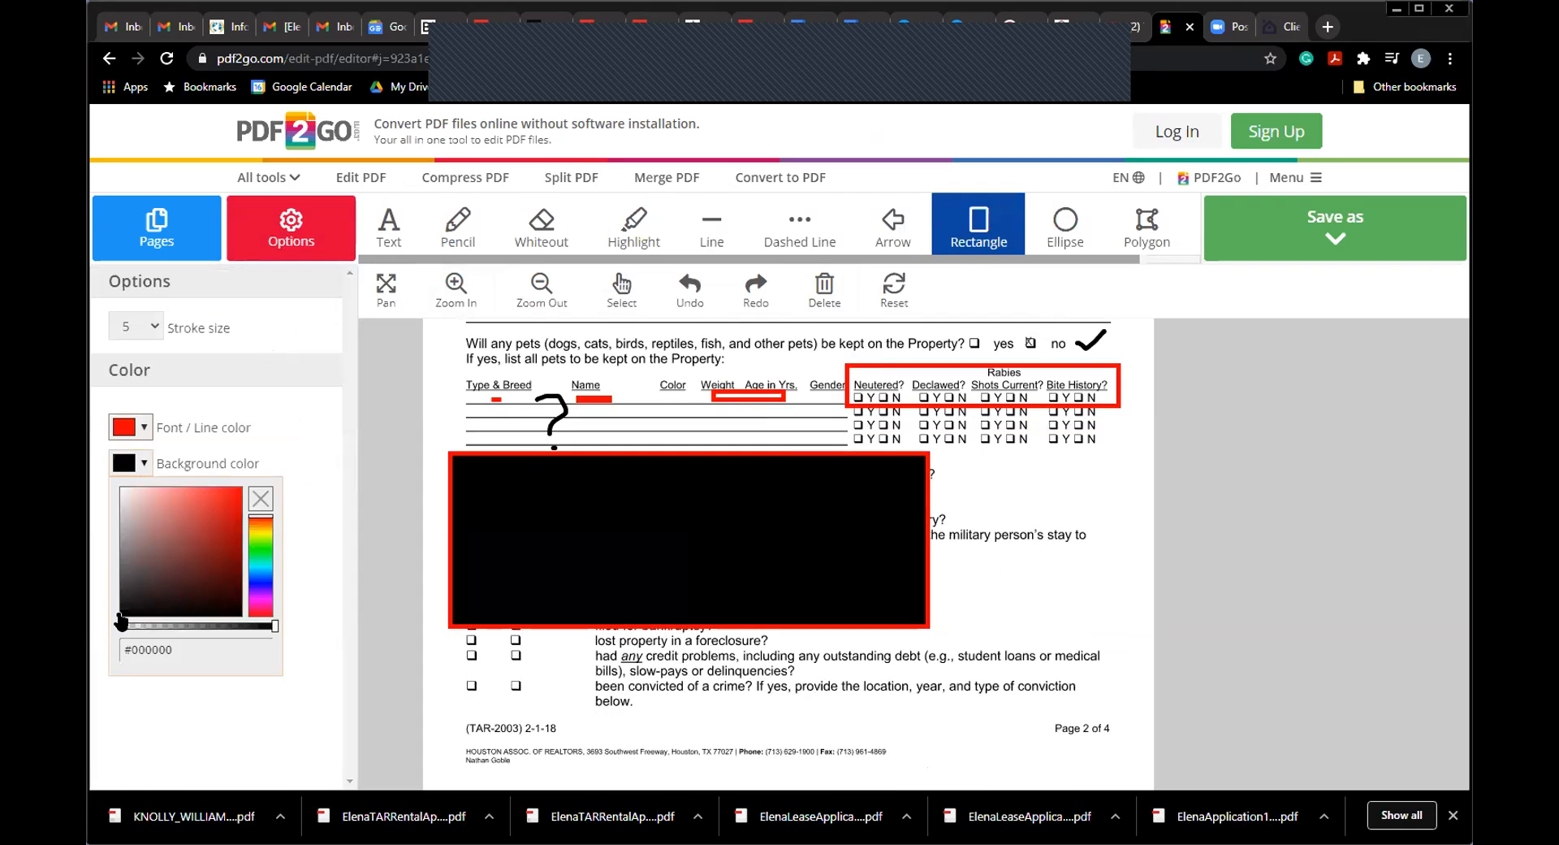
drag(268, 633, 122, 627)
click(334, 714)
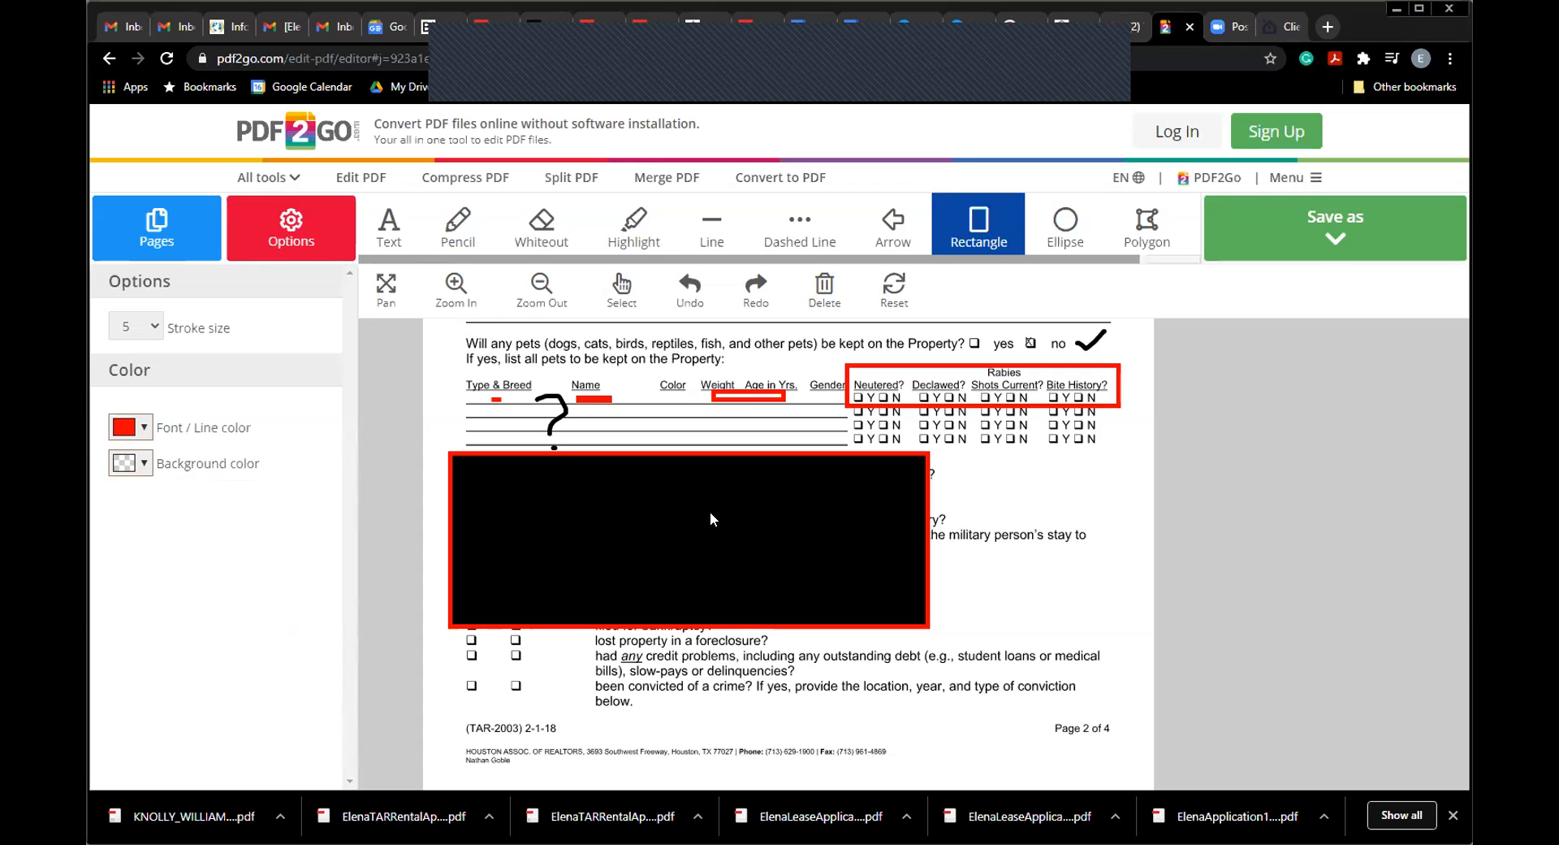
click(689, 289)
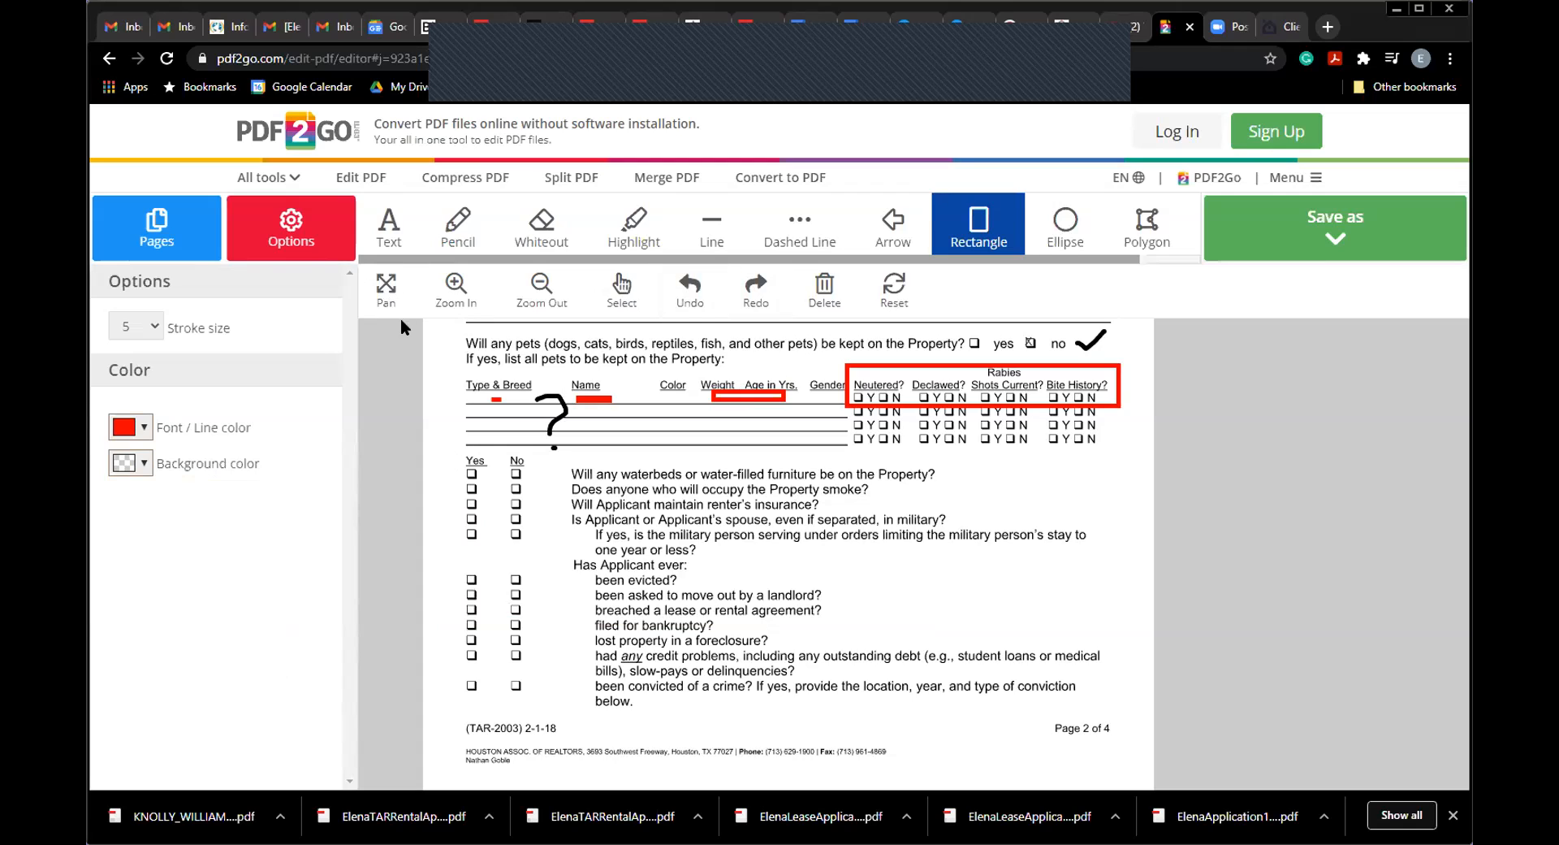
drag(461, 451, 1122, 713)
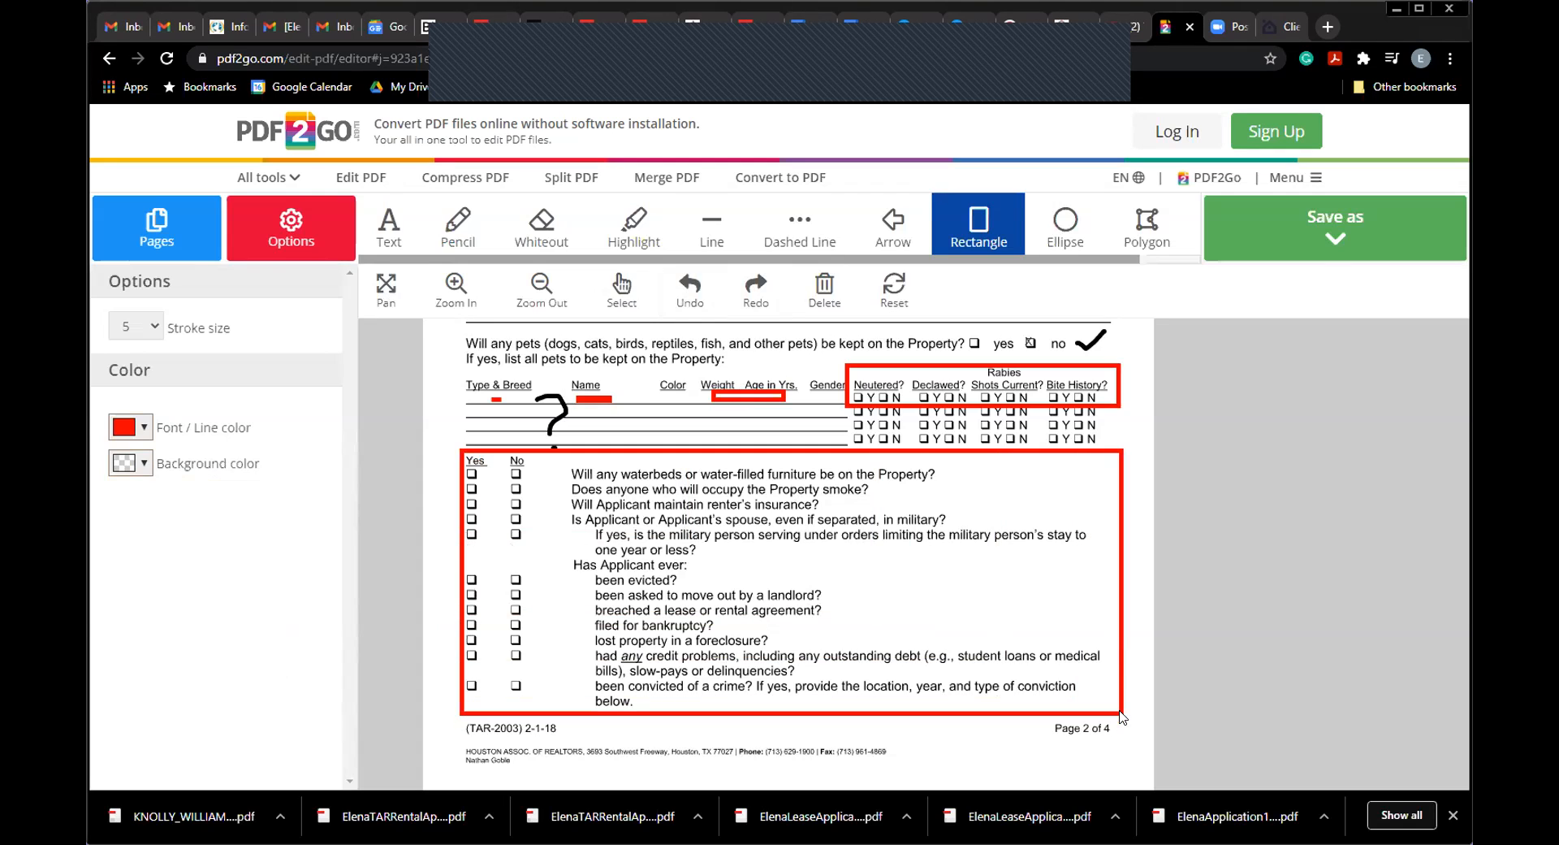
click(185, 239)
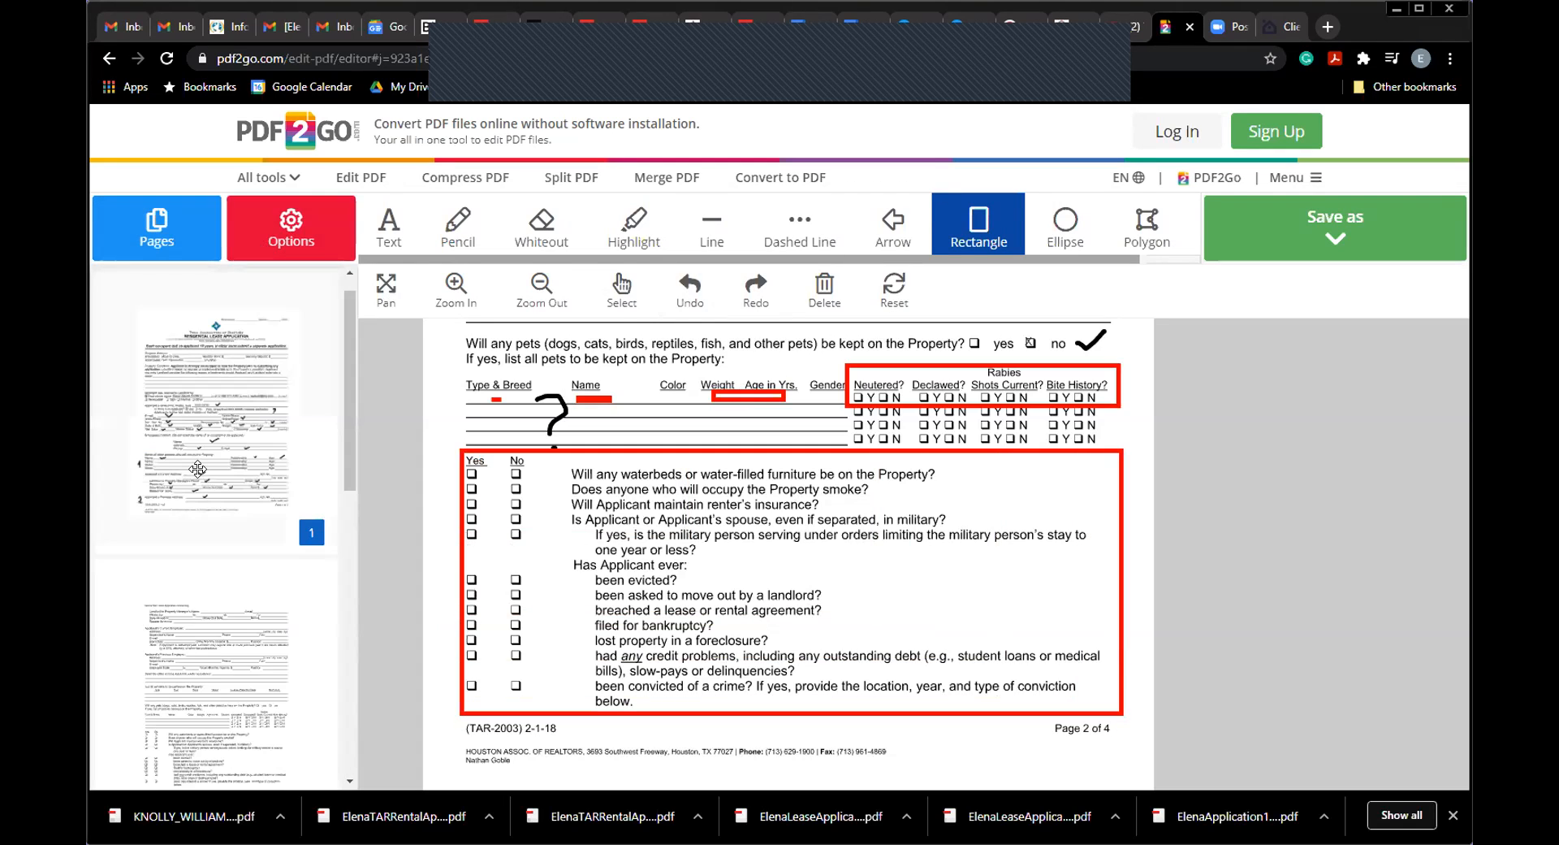
Step: Frame page 3's sex-offender and additional-information questions with a transparent-fill red rectangle
scroll(329, 568, down, 2)
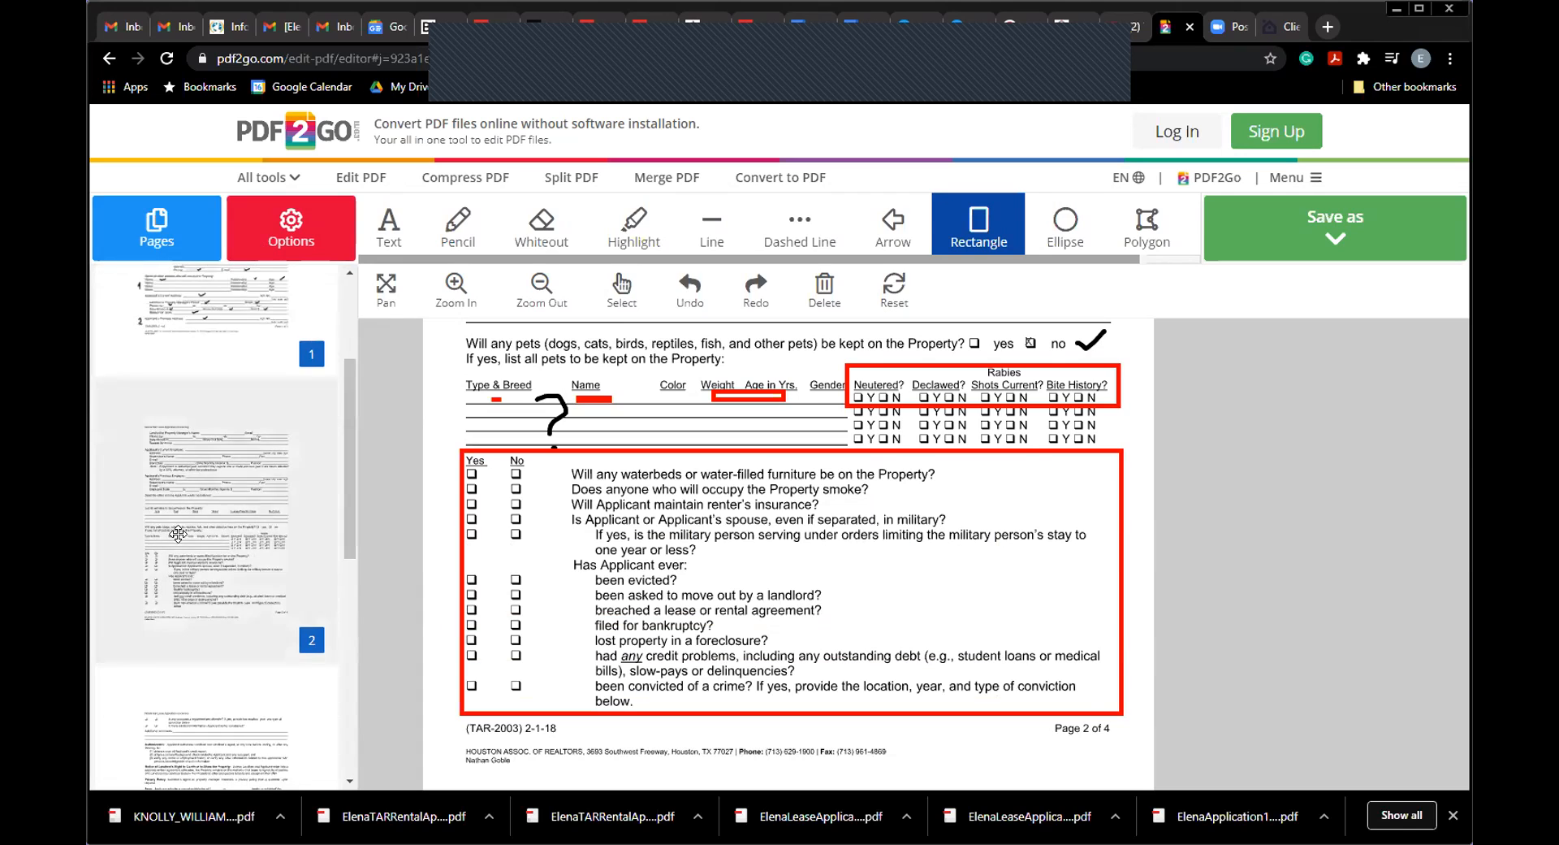
scroll(337, 580, down, 3)
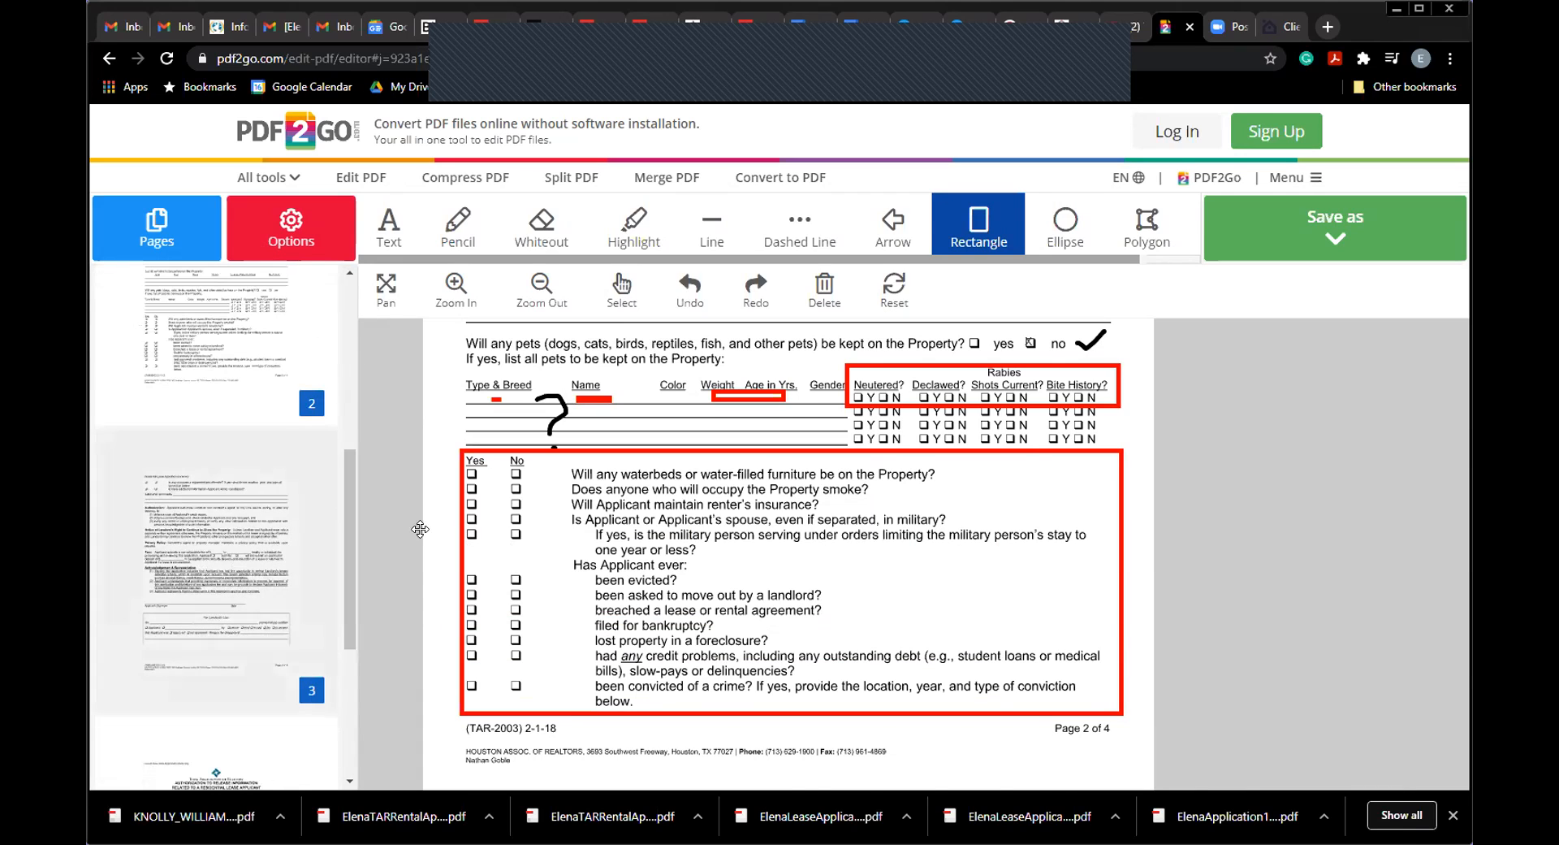
scroll(526, 508, down, 3)
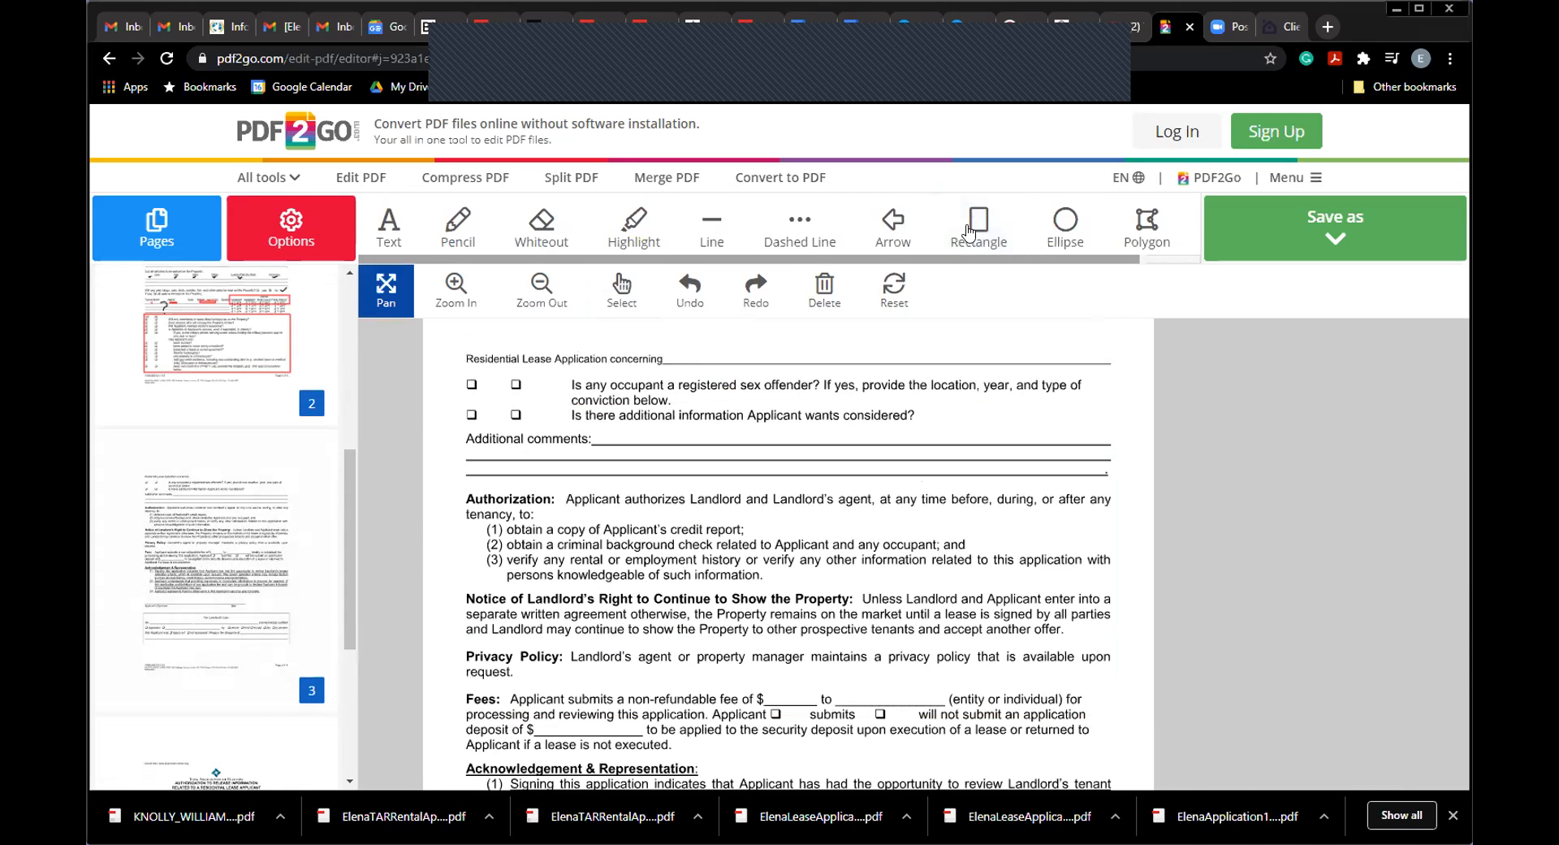
drag(452, 369, 1023, 429)
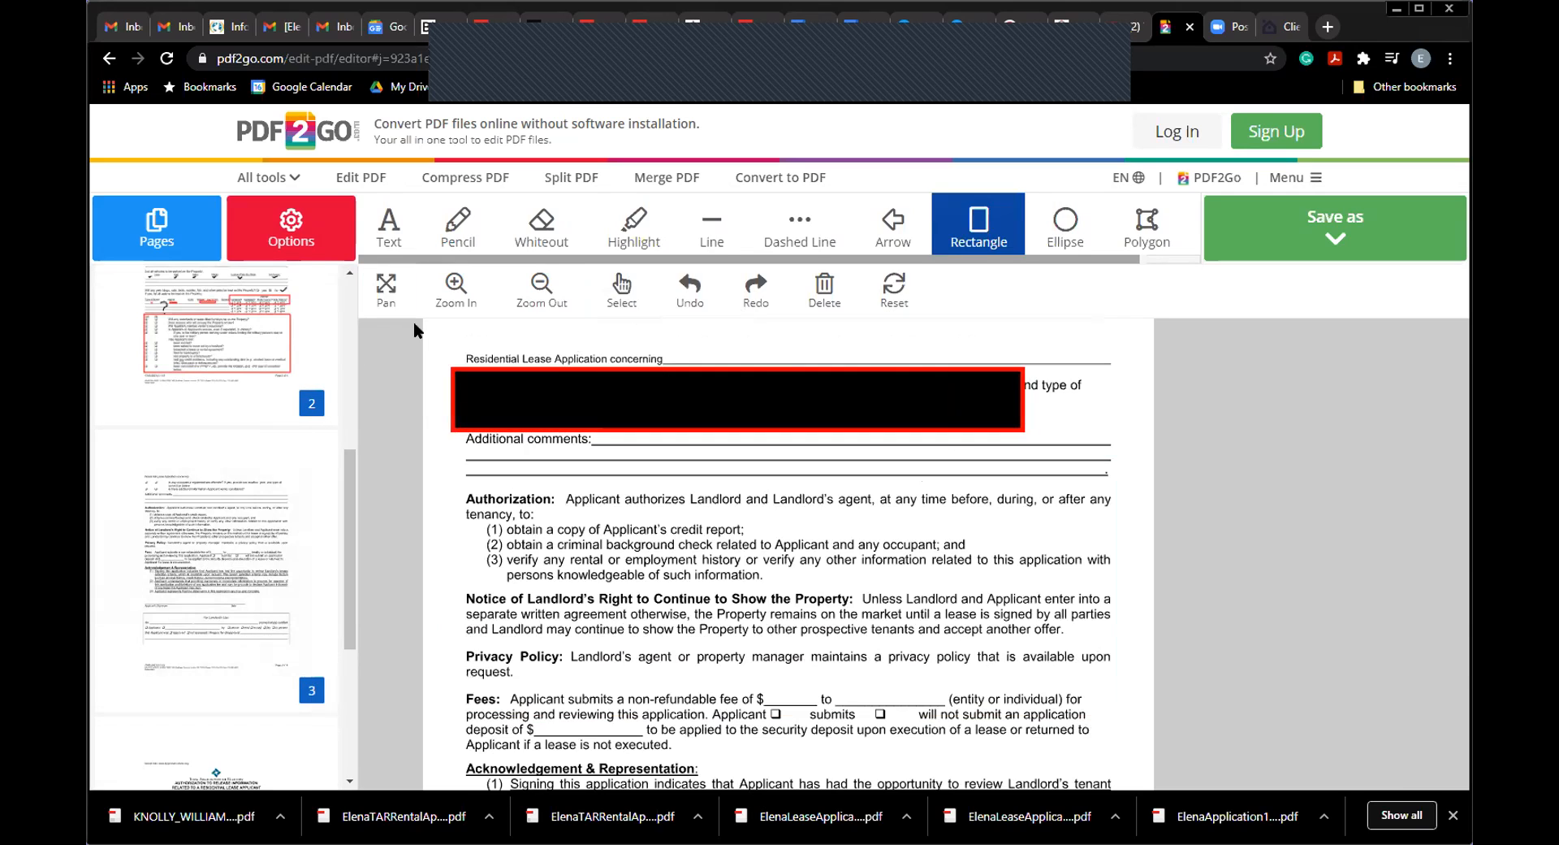
click(691, 290)
click(312, 238)
click(130, 463)
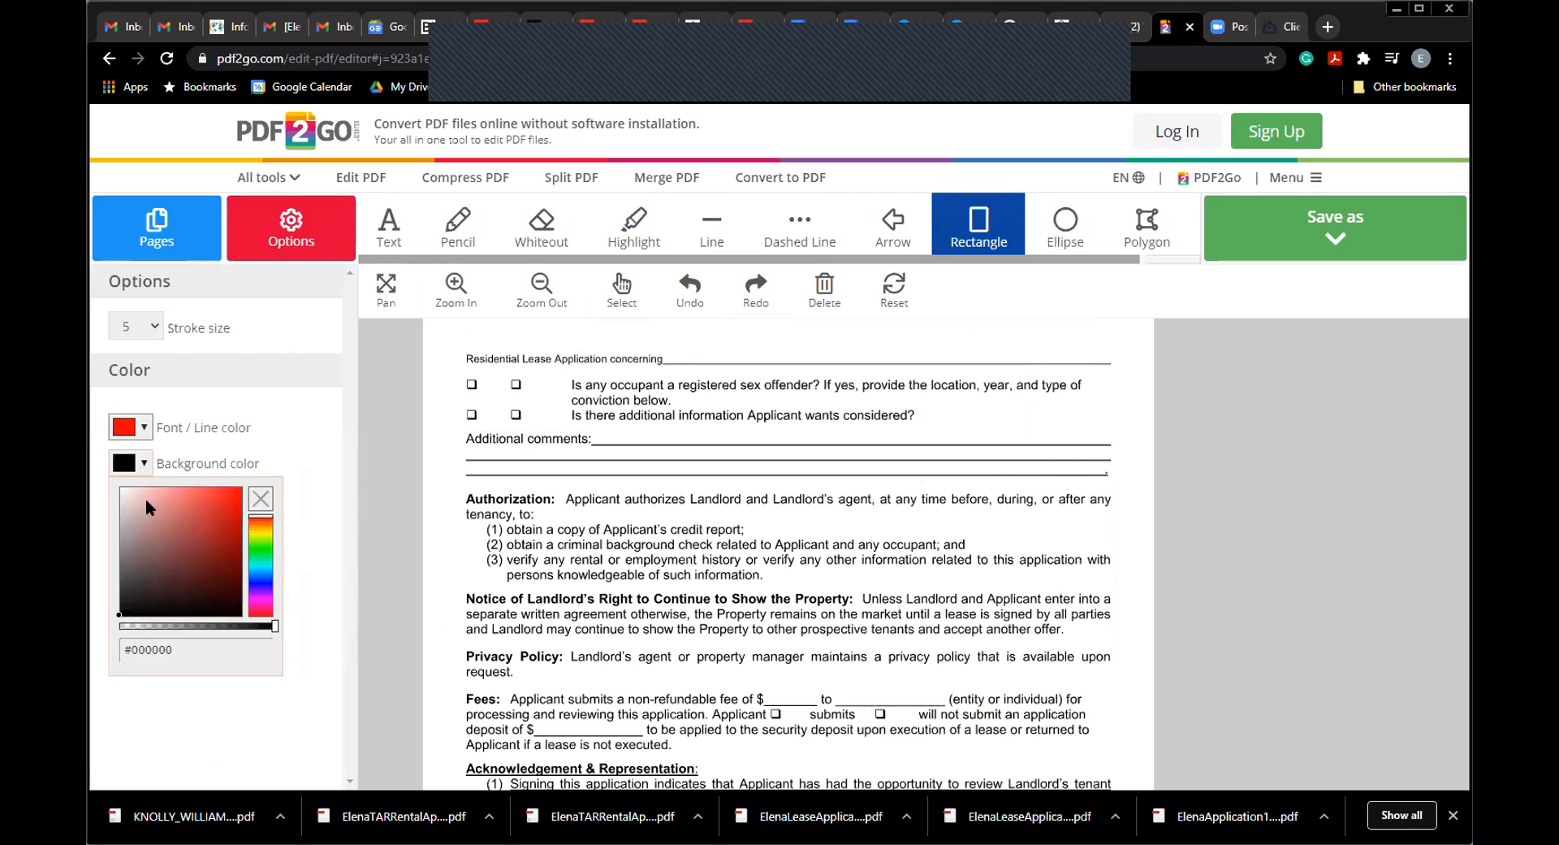
drag(274, 626, 115, 627)
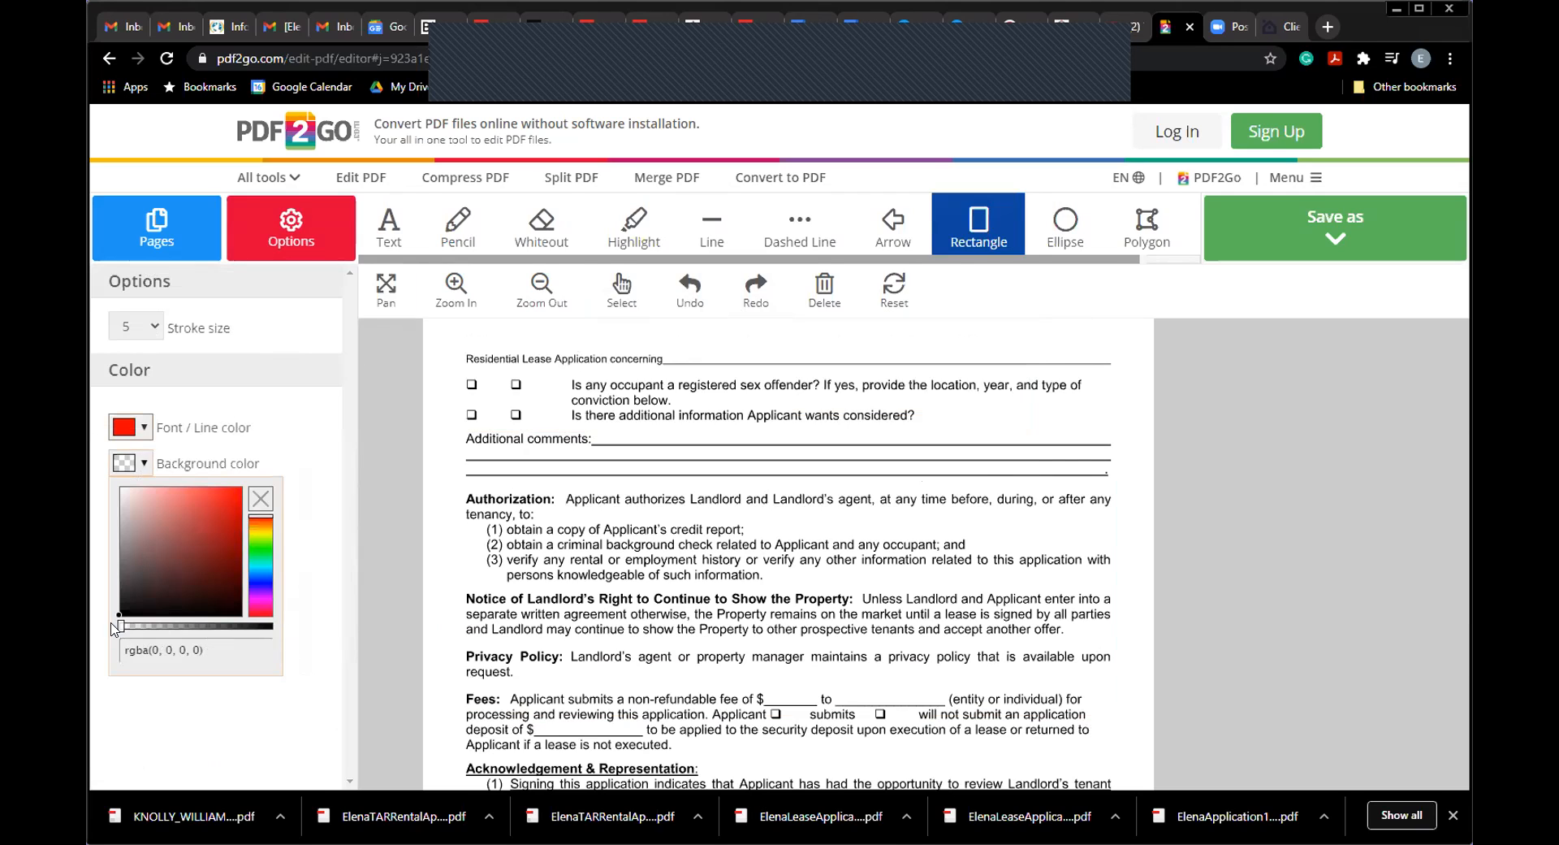
click(639, 567)
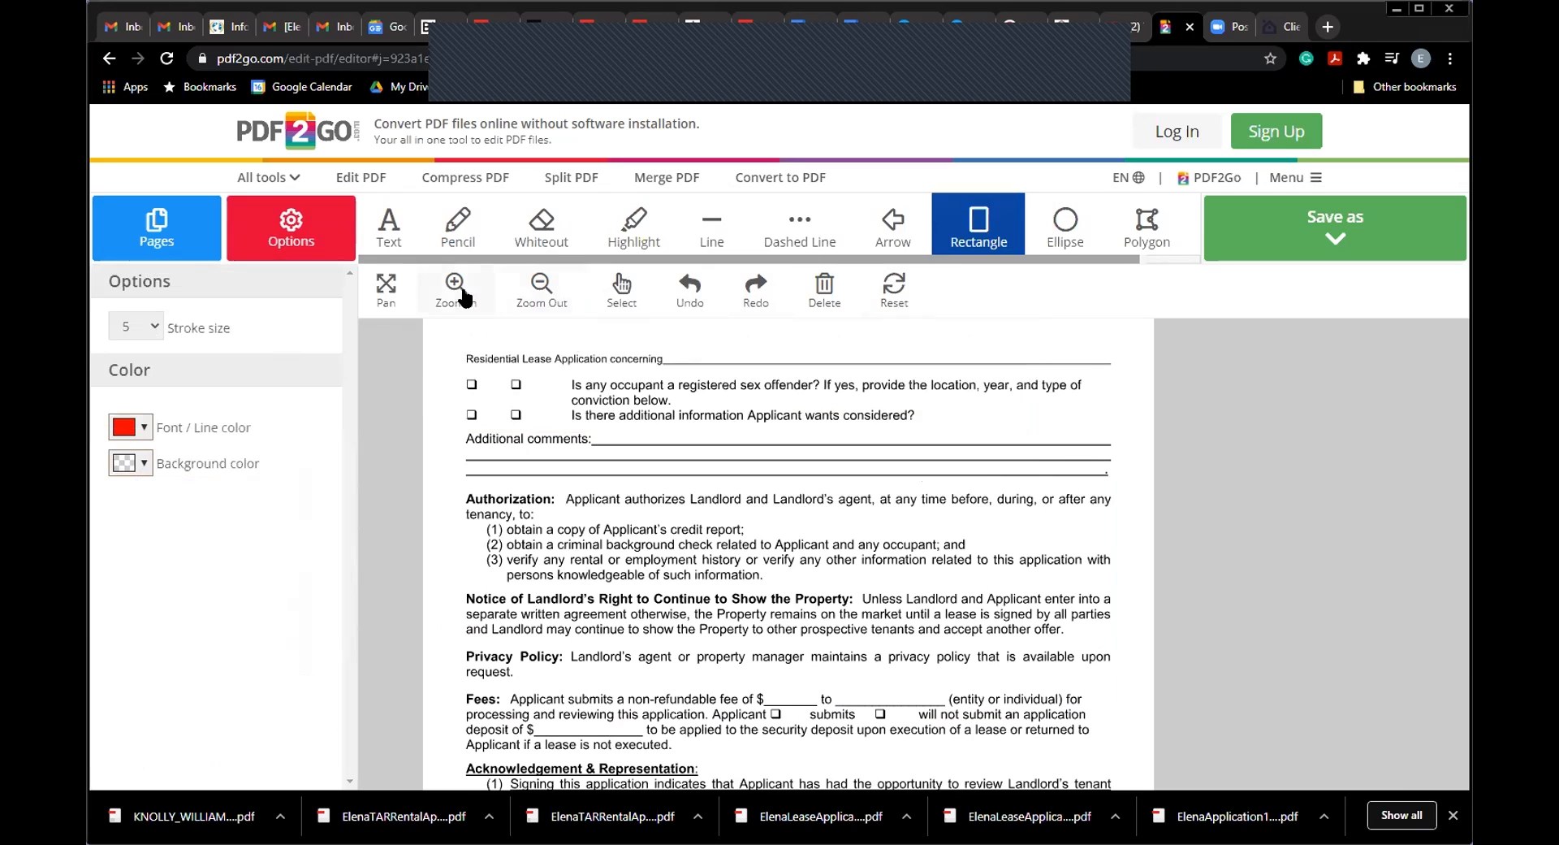
drag(456, 372, 1109, 434)
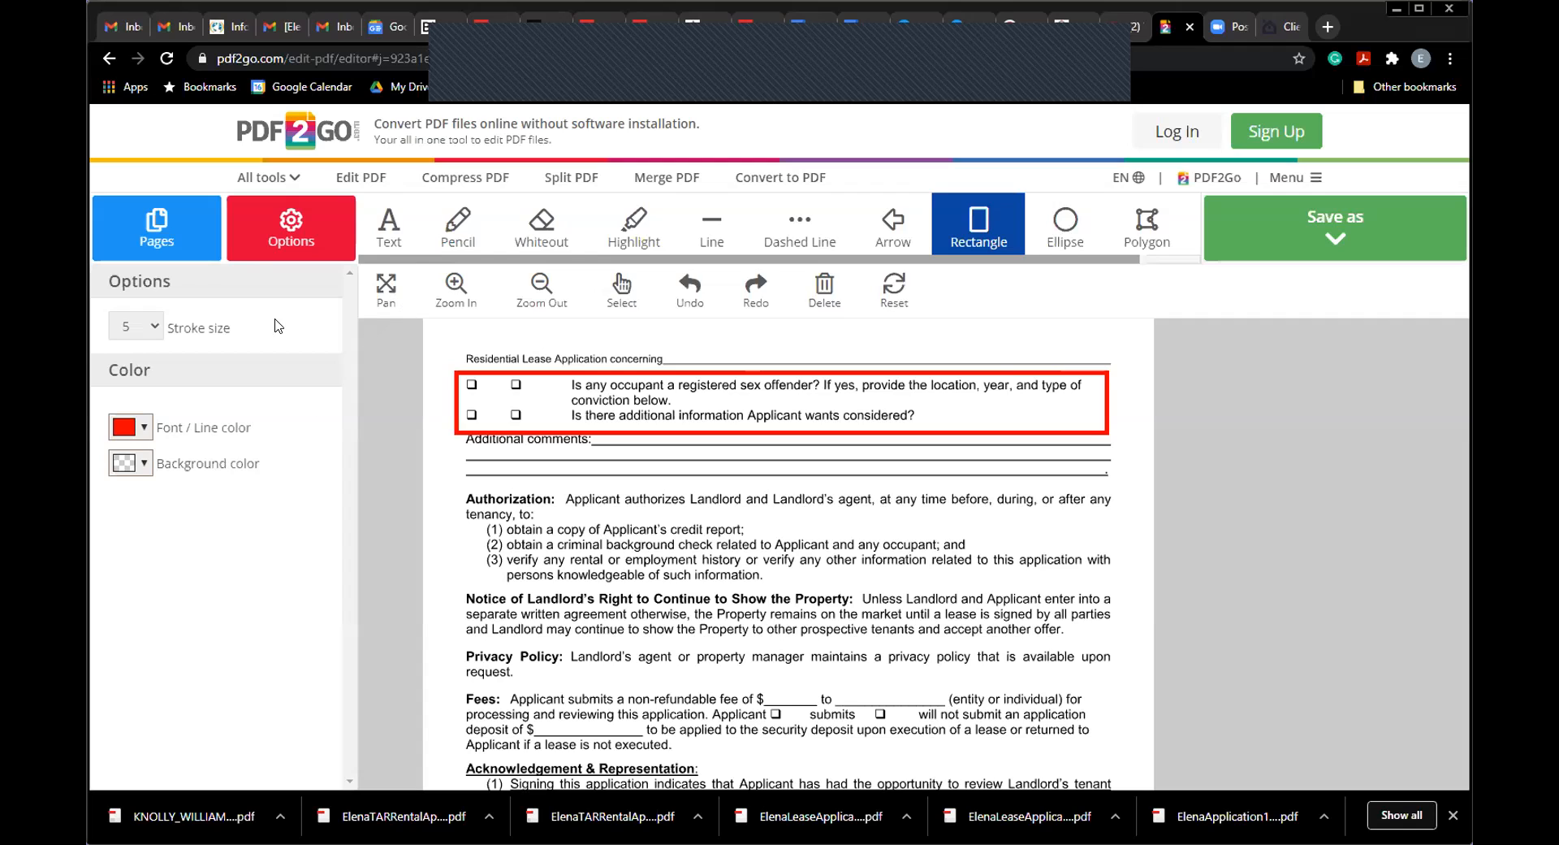
Step: Return to page 2's lower section using the page thumbnails
click(166, 240)
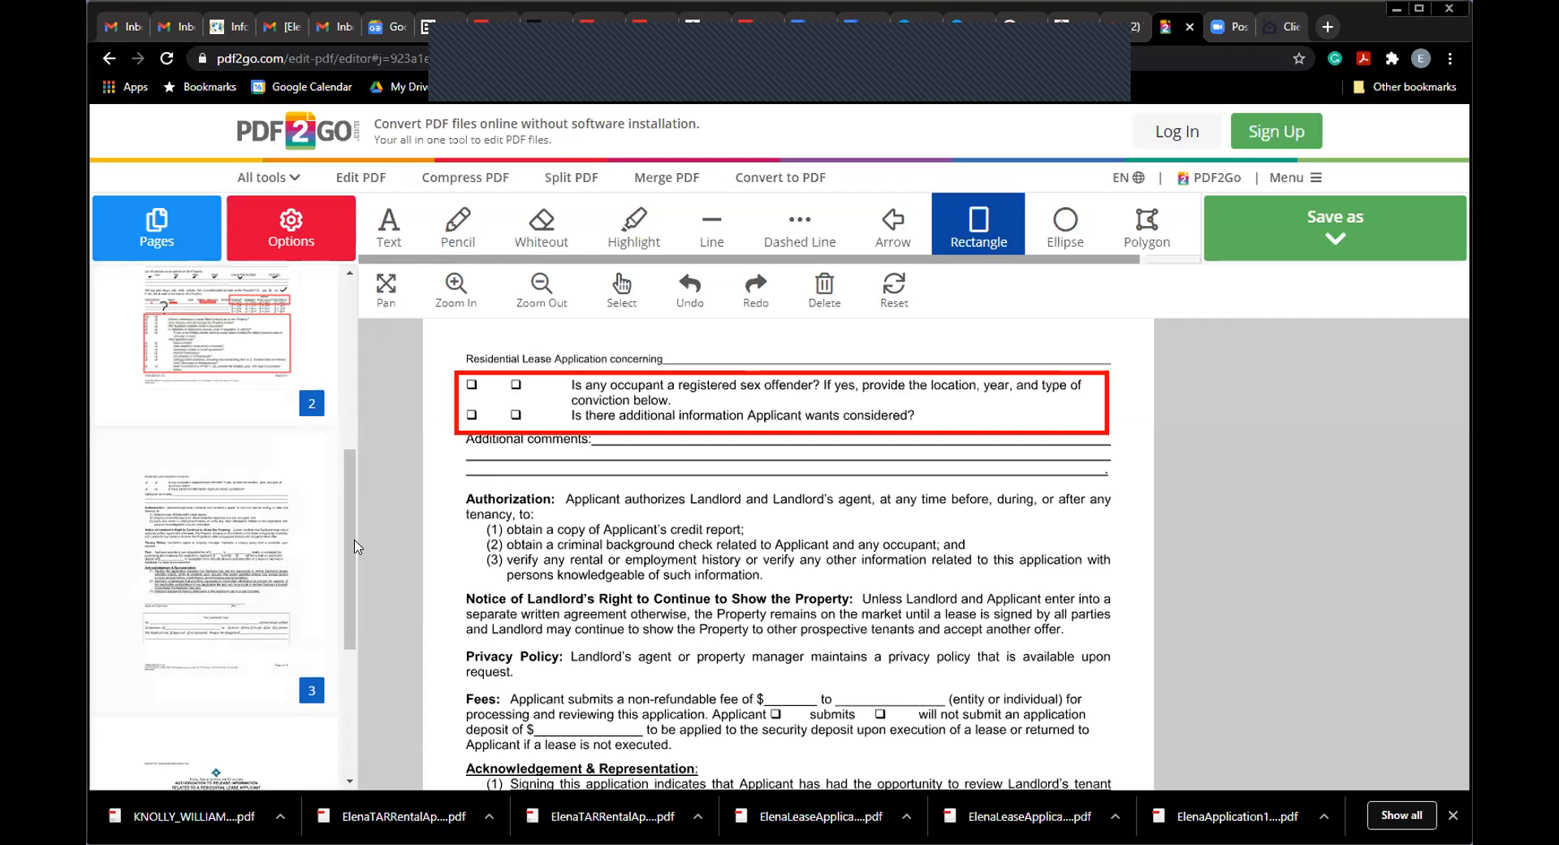
scroll(341, 467, up, 3)
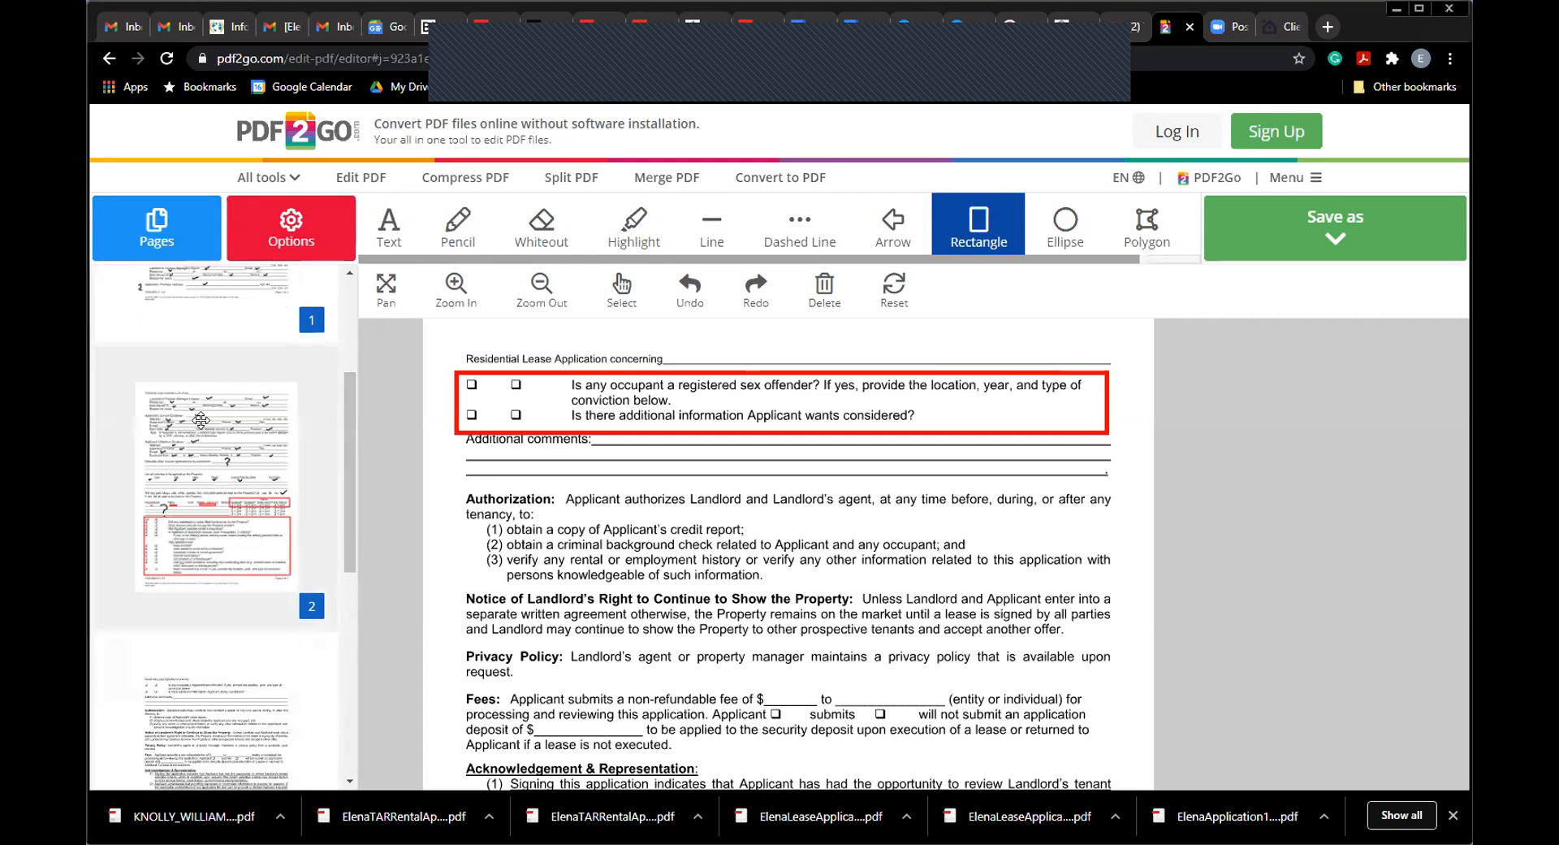
click(284, 443)
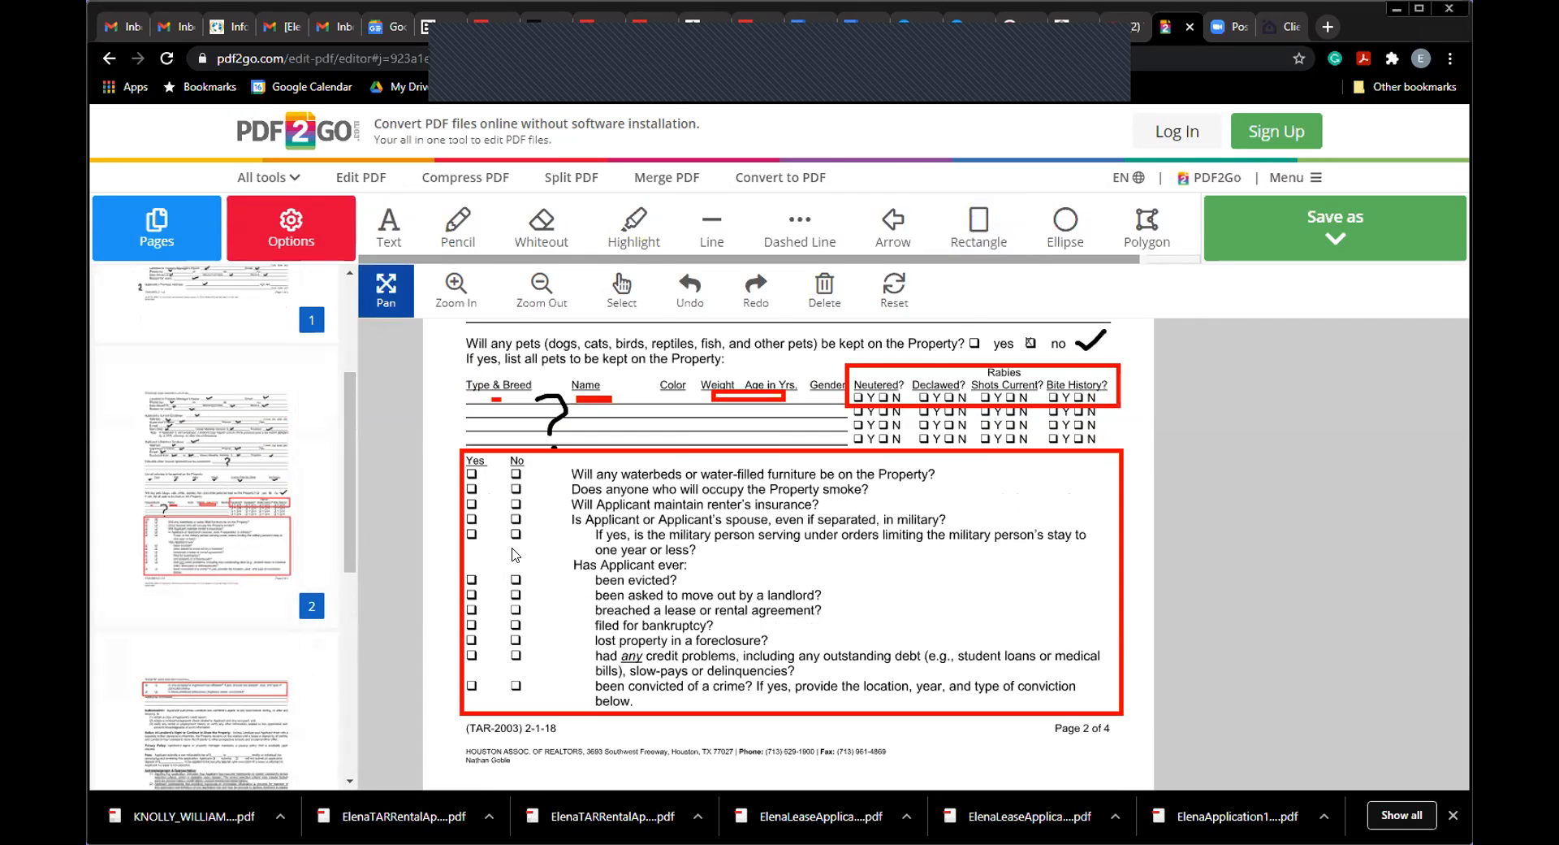
Step: Underline the military-orders question in red and box the No checkboxes from waterbeds through military
click(712, 230)
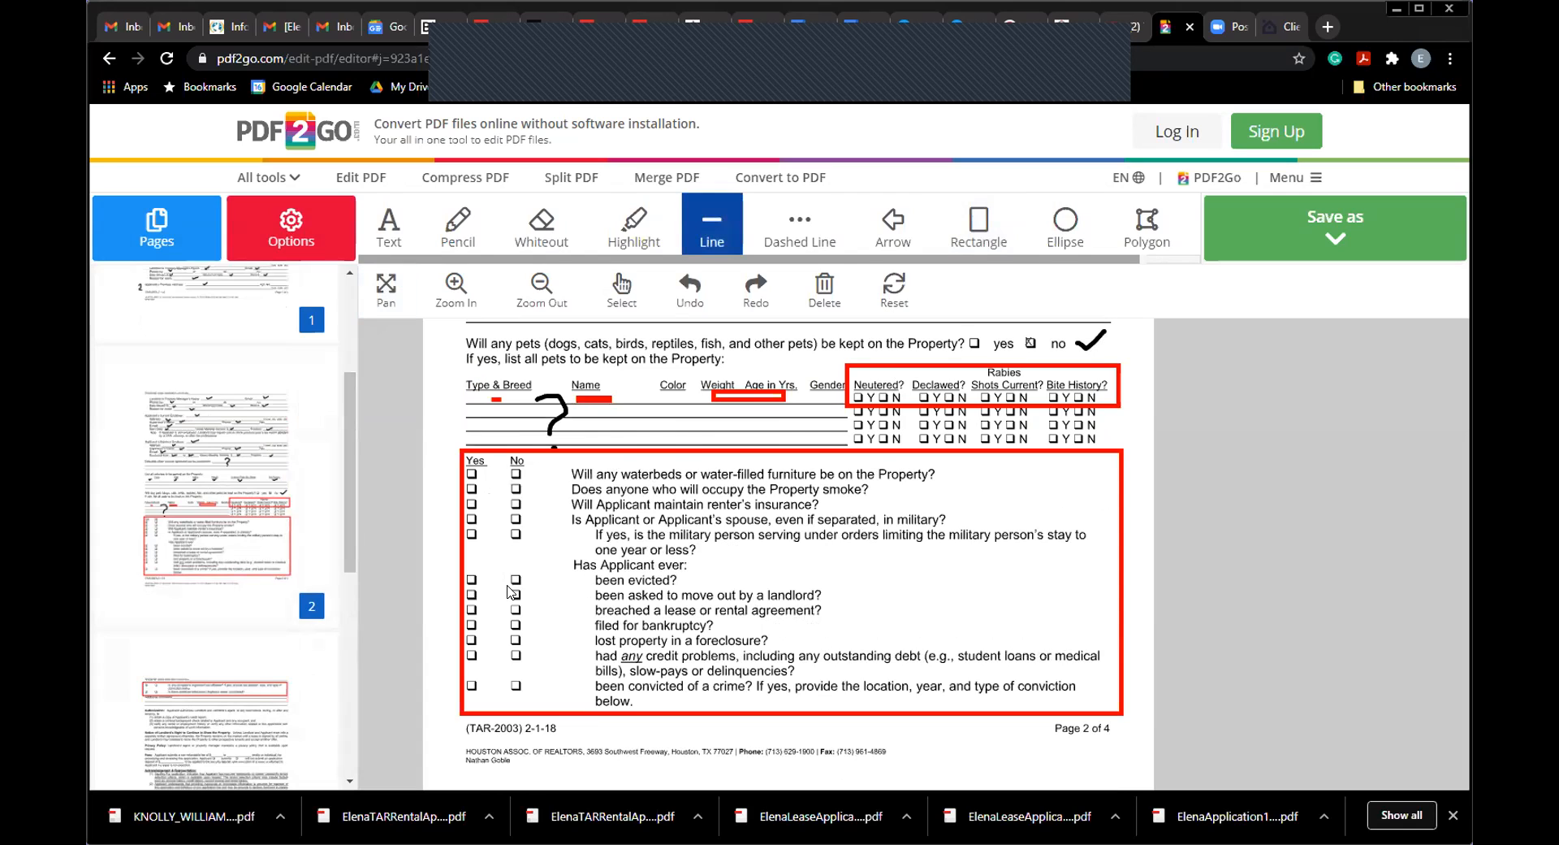
drag(472, 558, 1113, 557)
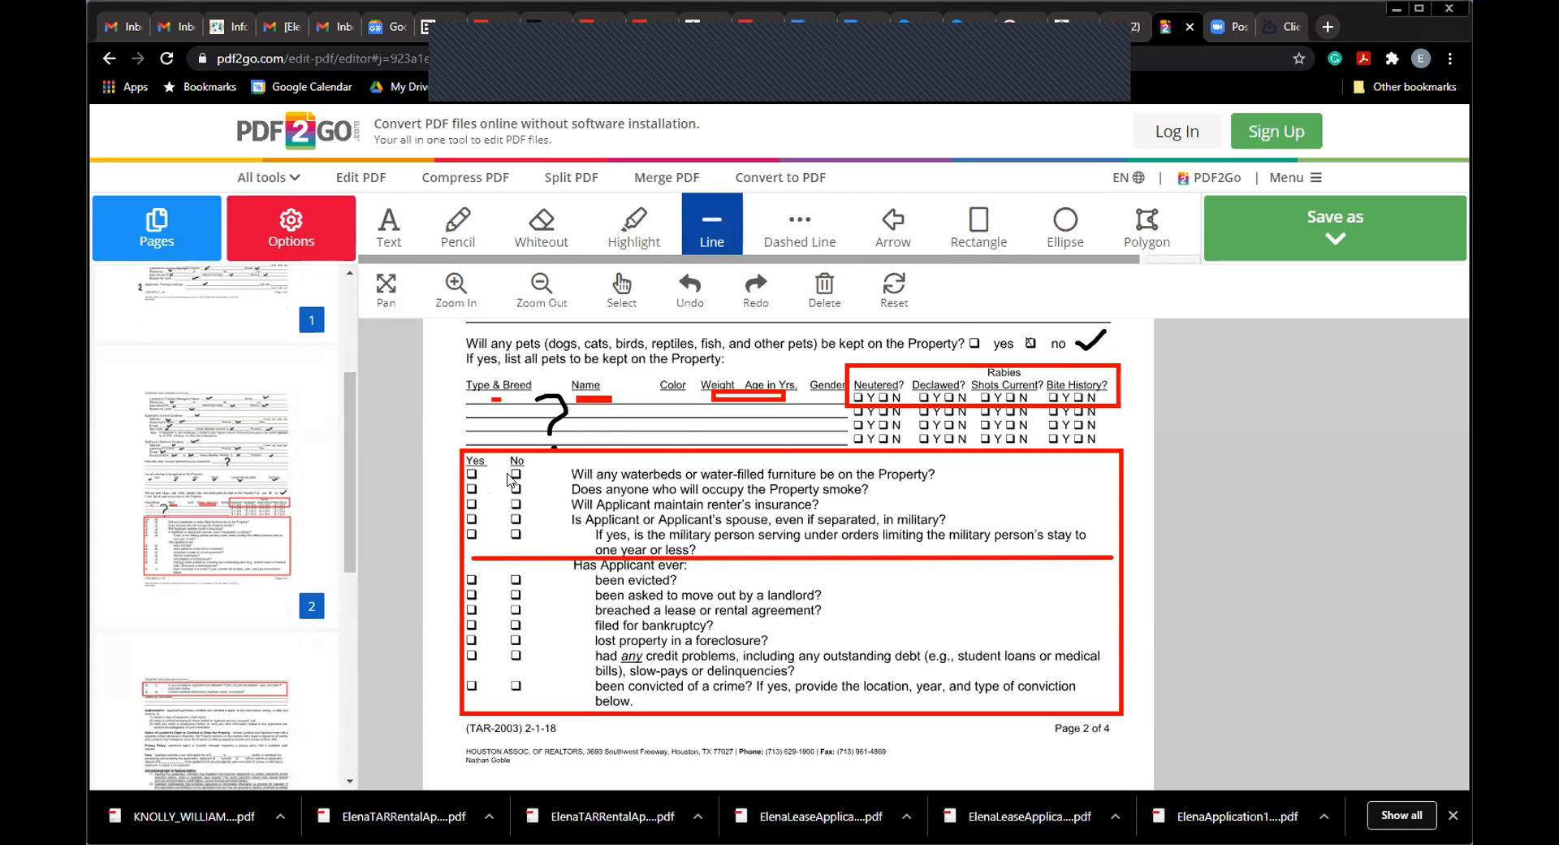
click(689, 288)
click(983, 230)
drag(498, 455, 540, 555)
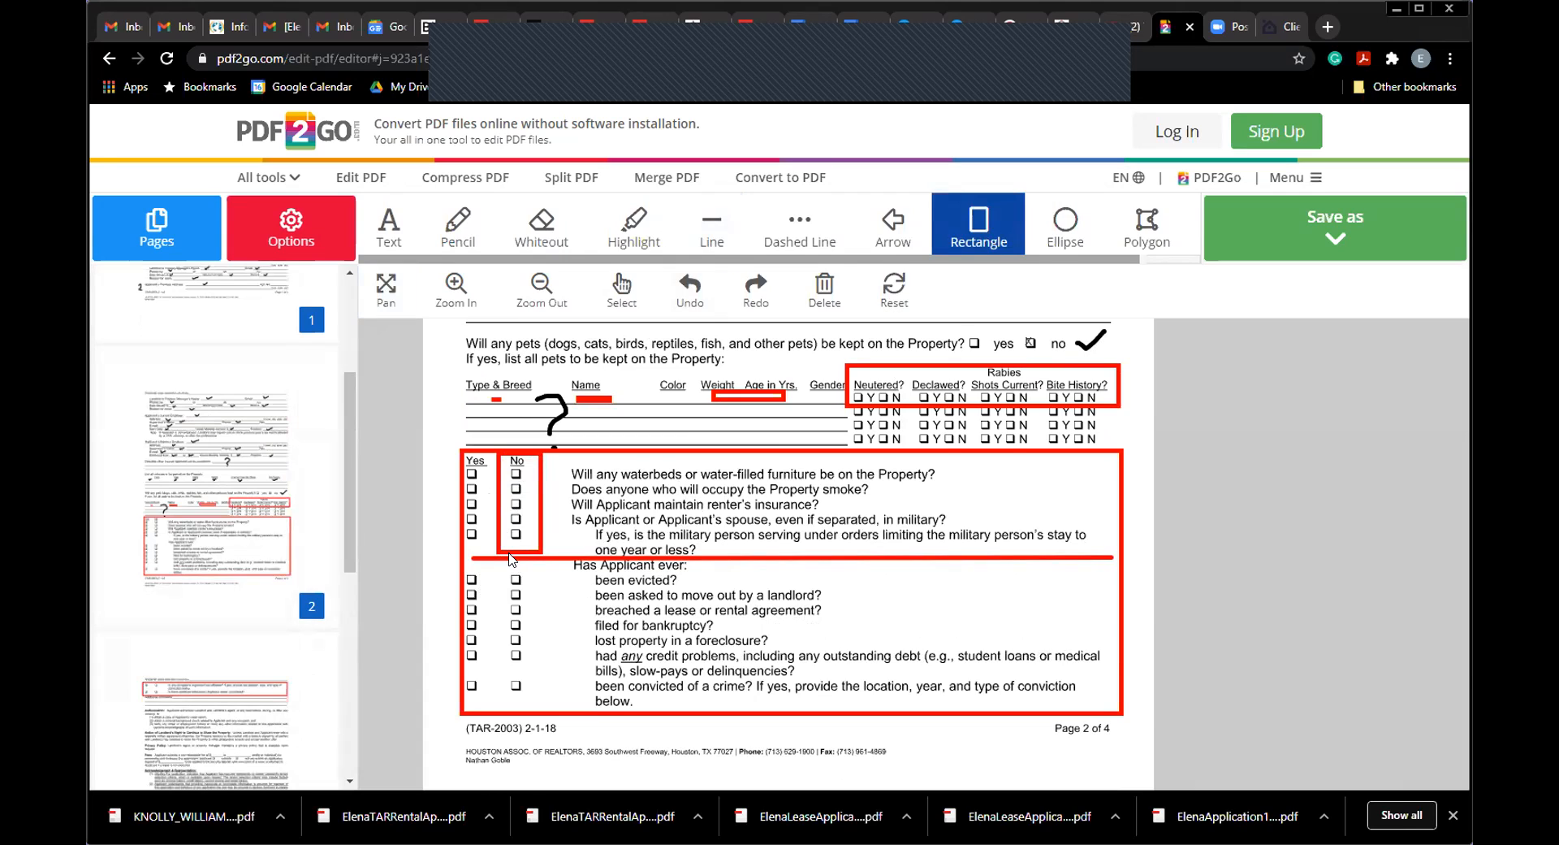
Step: Undo the red No-checkbox box, keeping the large frame and military underline
click(689, 288)
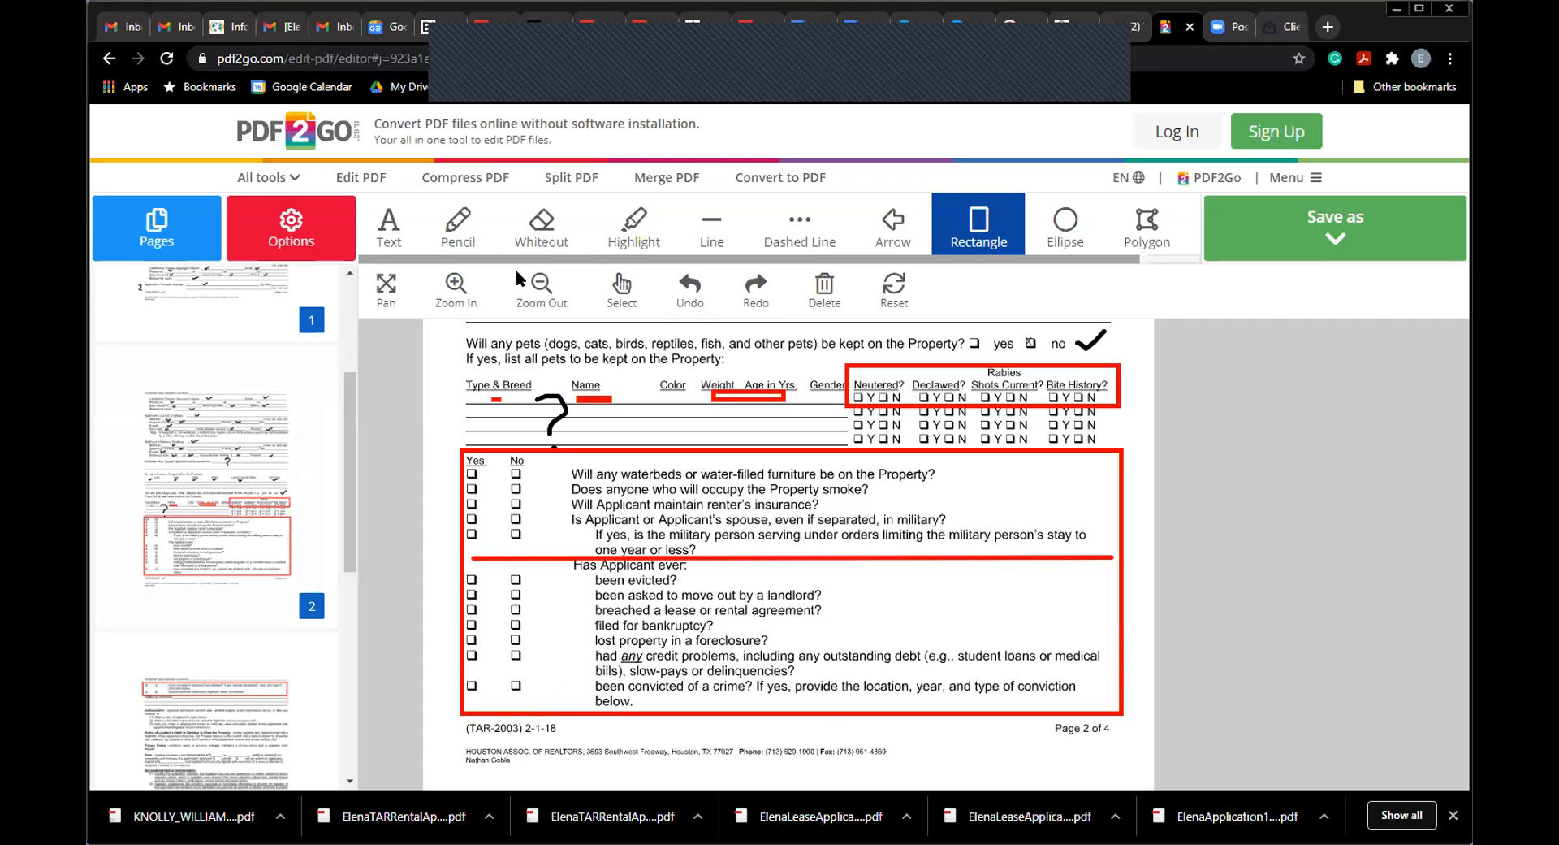
click(400, 239)
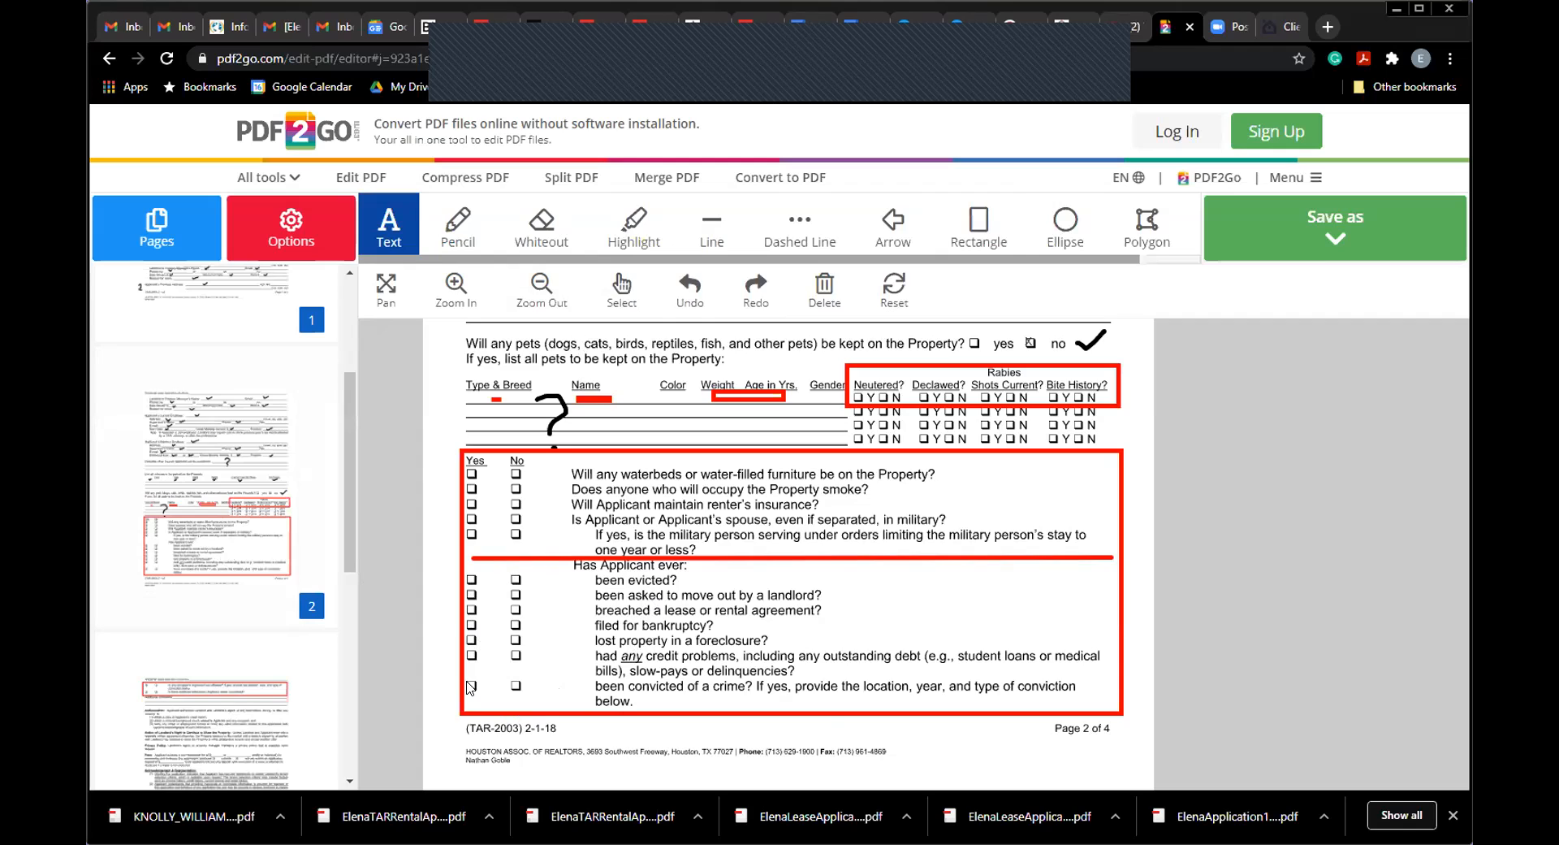
Step: Set the text font colour to black and place an X in the credit-problems Yes checkbox
click(468, 656)
text(v)
key(BackSpace)
click(283, 226)
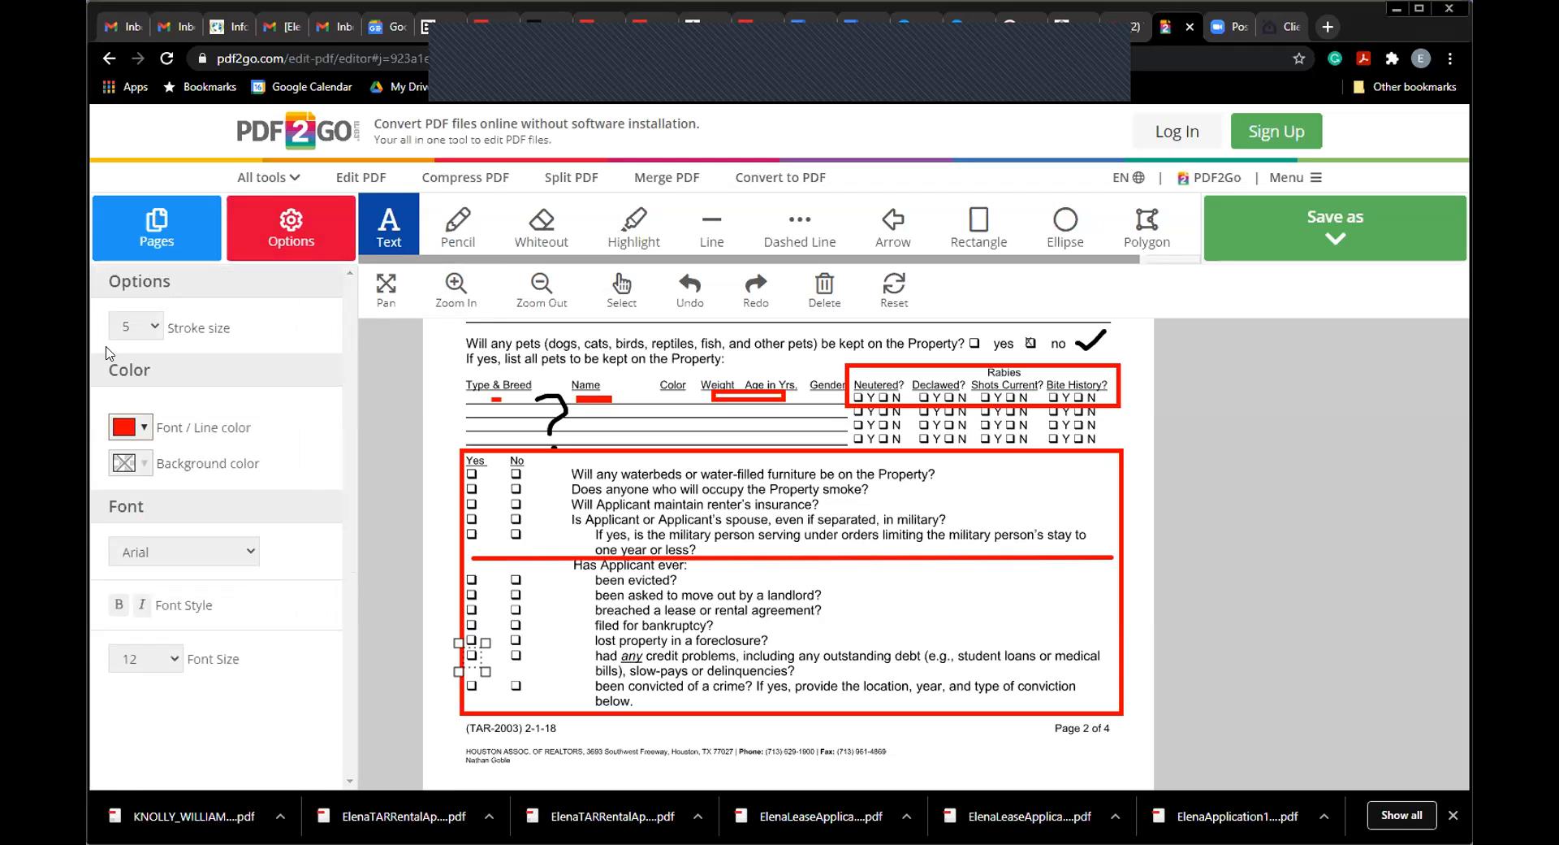
click(143, 428)
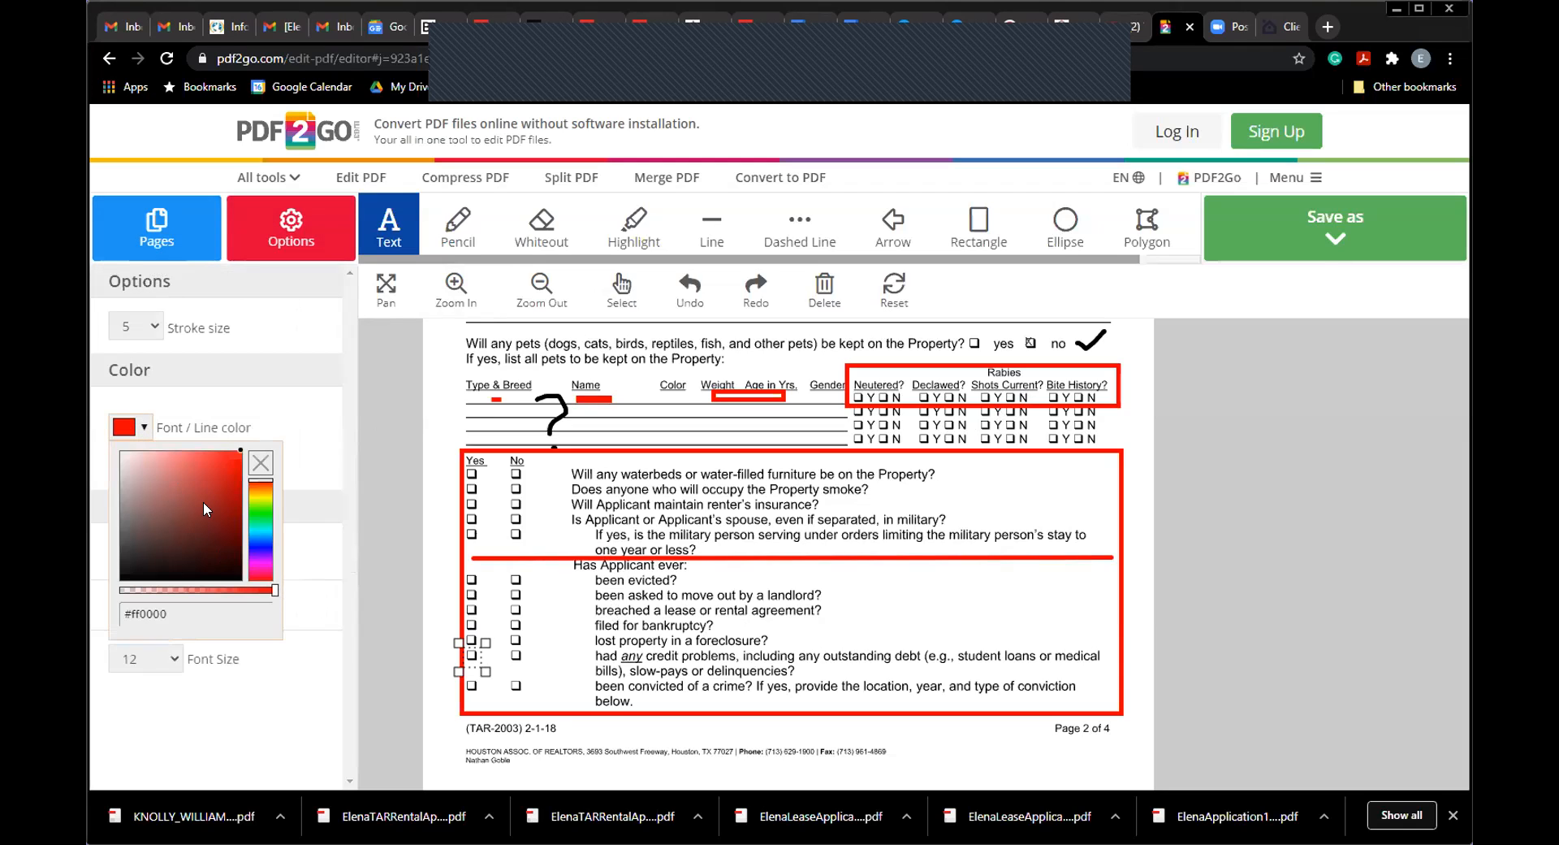
drag(242, 457, 119, 578)
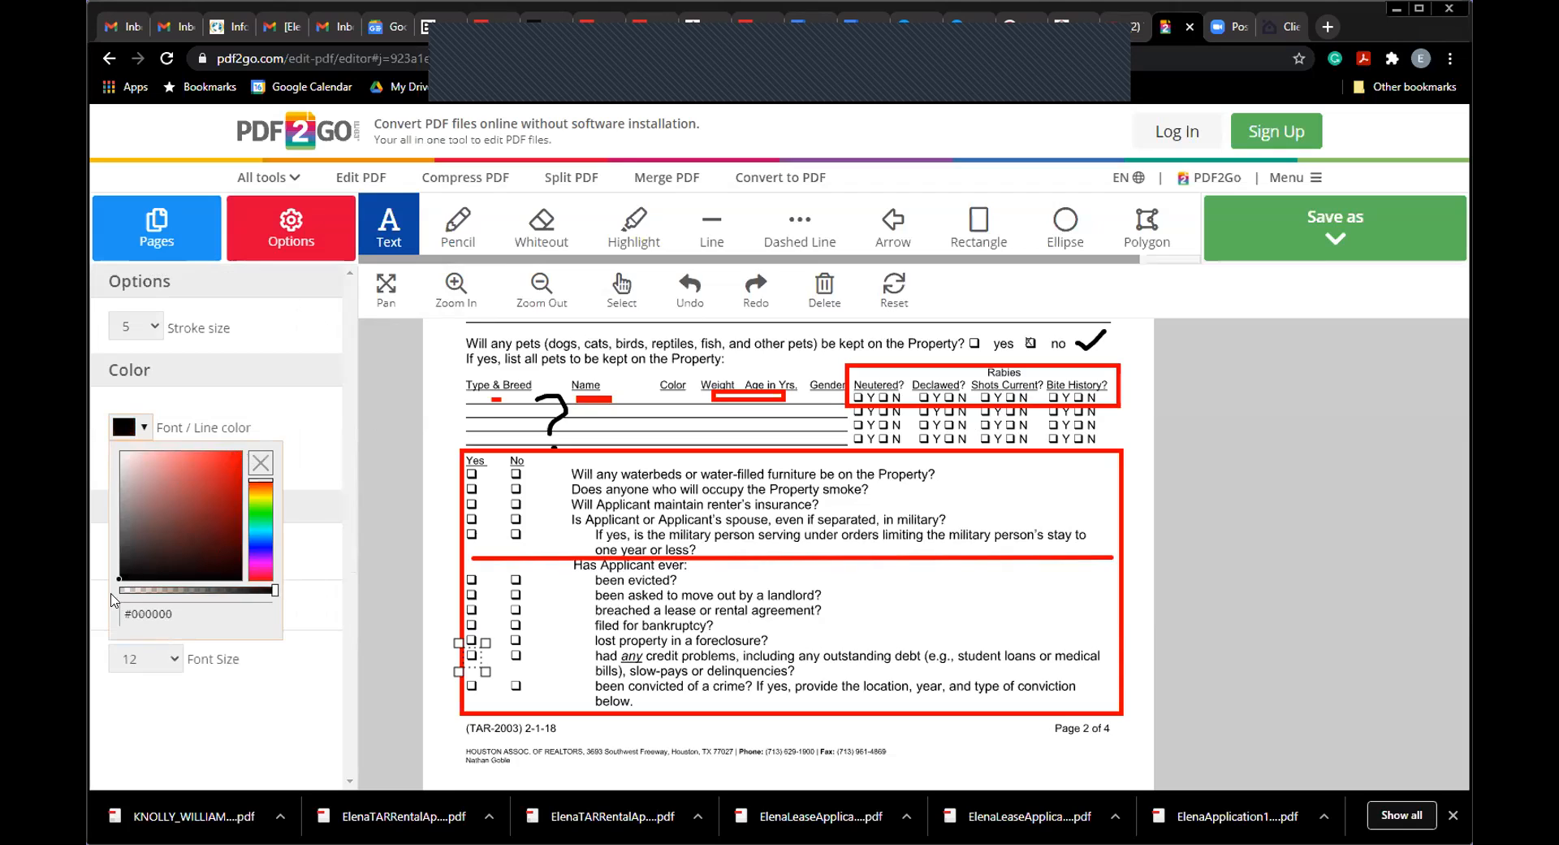
click(306, 631)
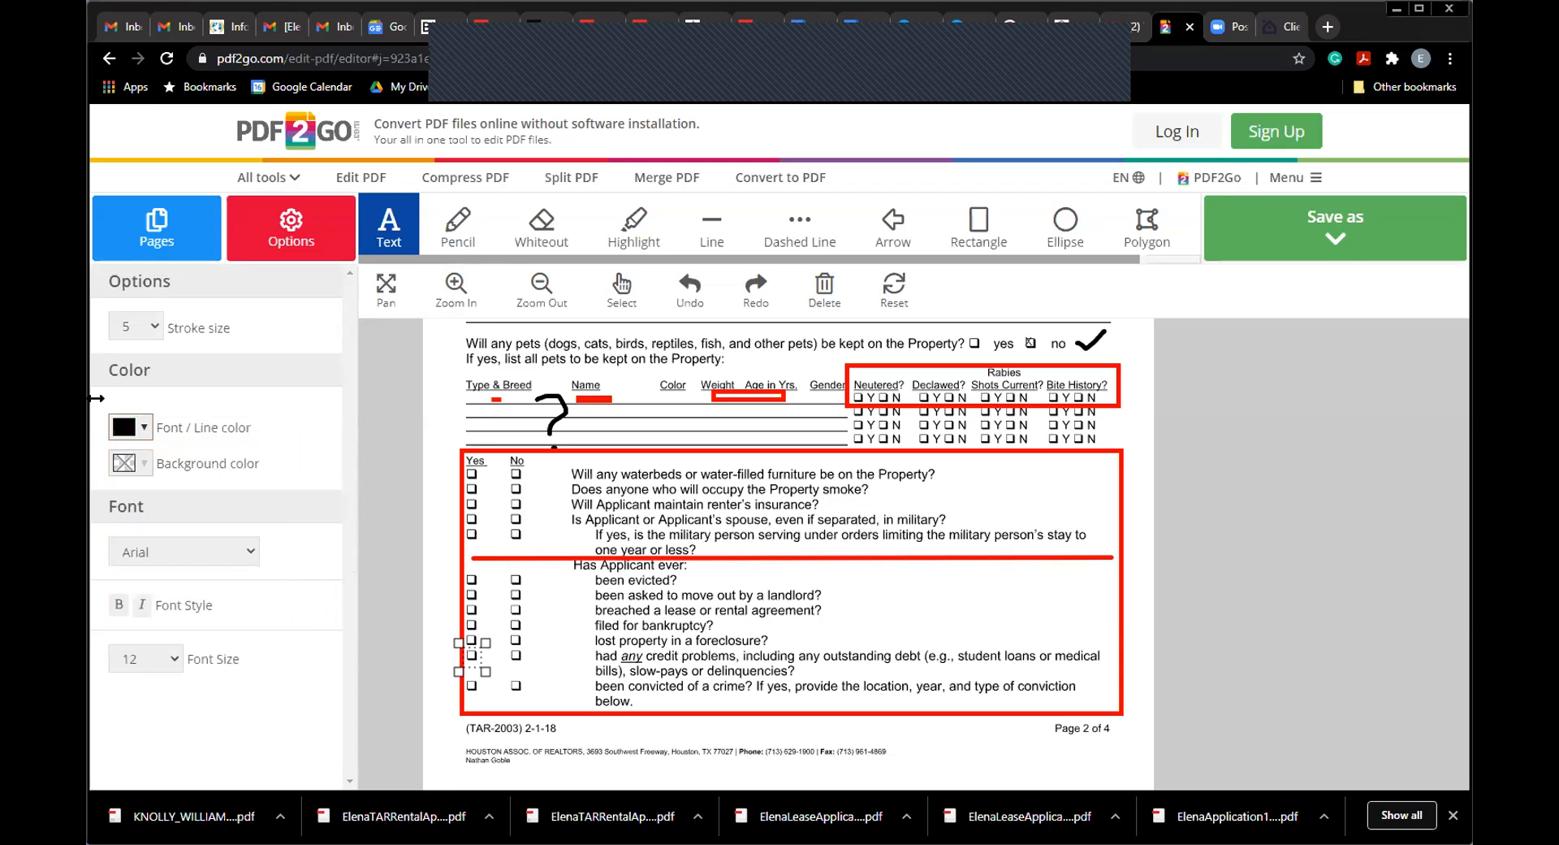
click(555, 706)
click(469, 657)
click(851, 630)
click(179, 238)
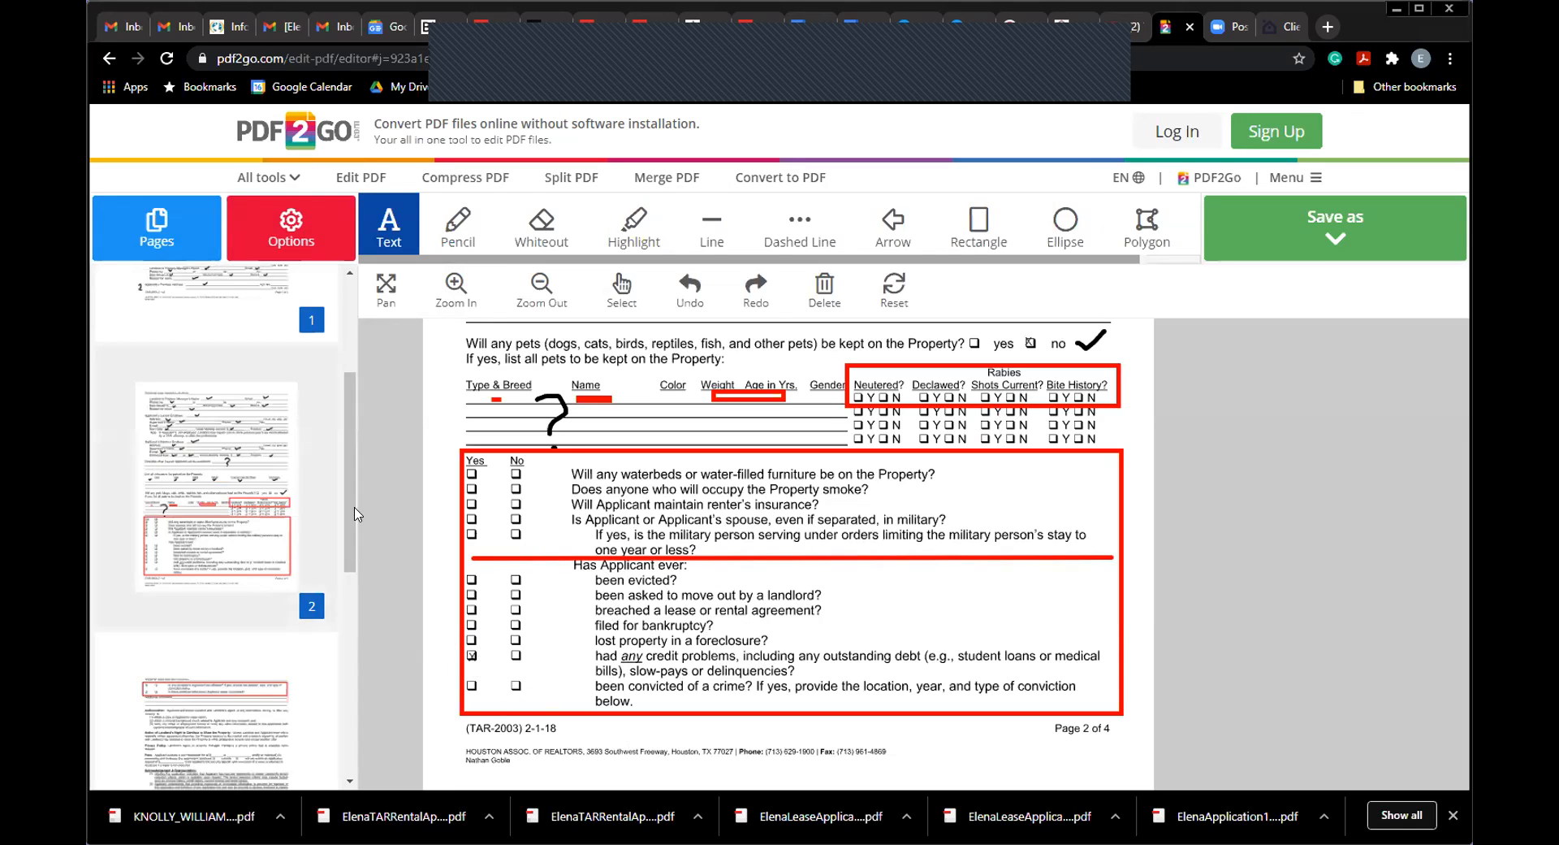
Step: On page 3, comment '2016 - bankruptcy due to medical bills' beside Additional comments, fixing the spelling
scroll(341, 510, down, 2)
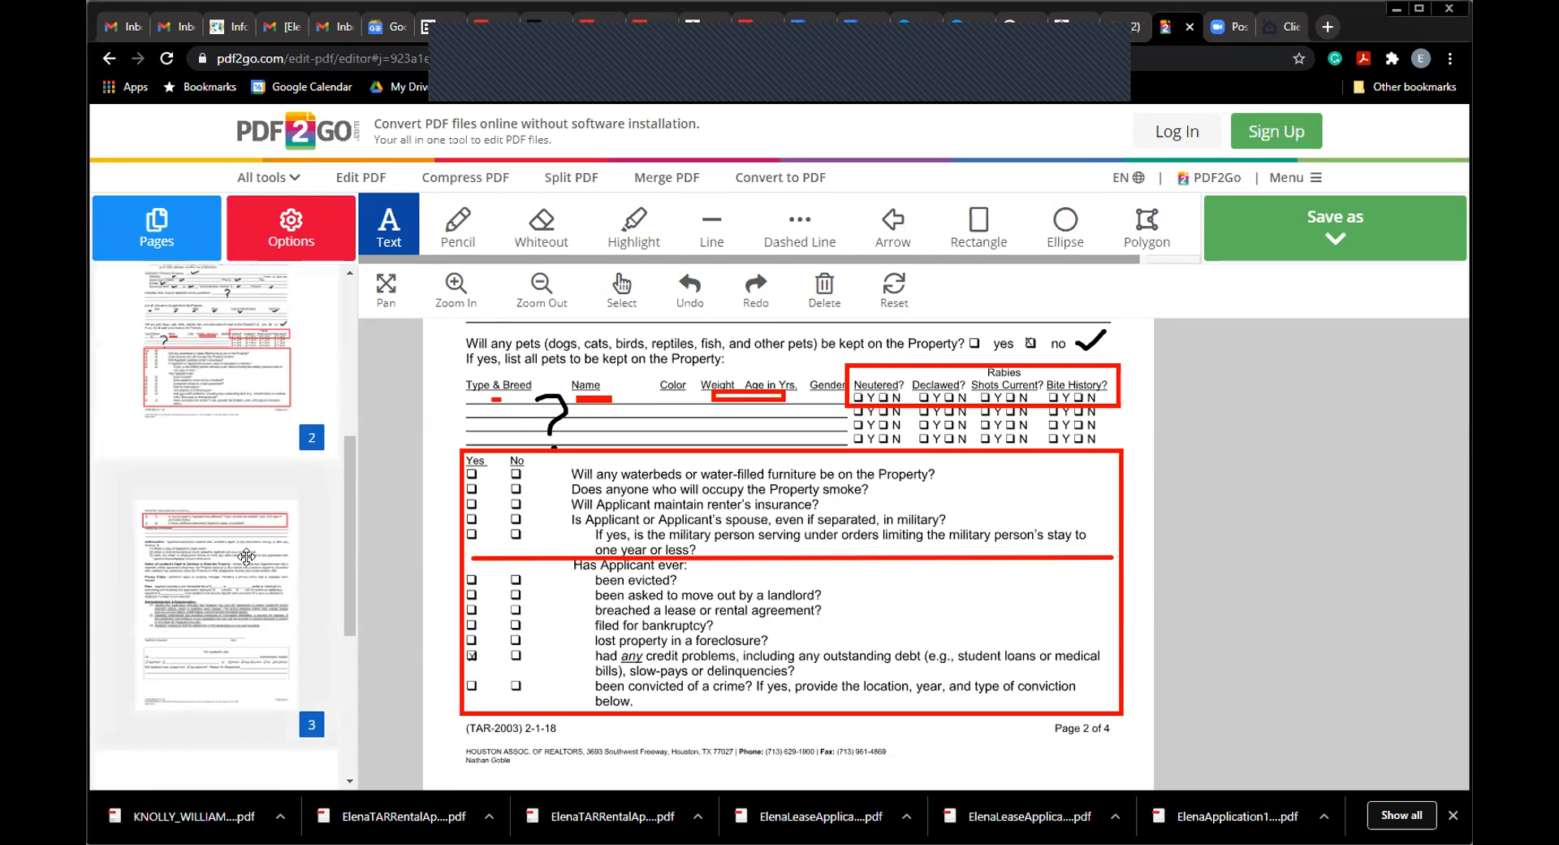
click(226, 590)
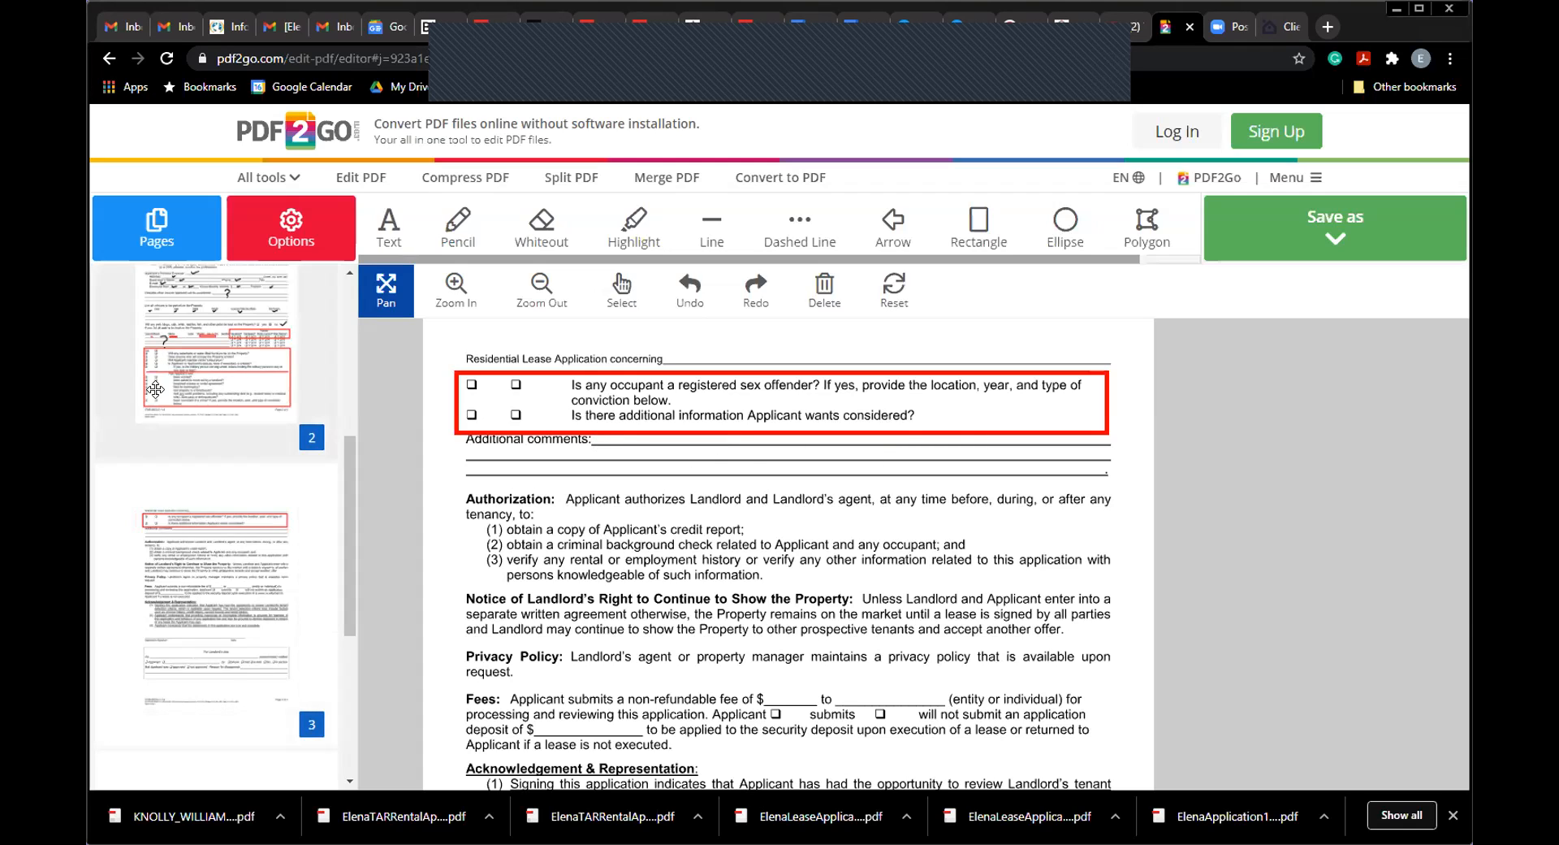
click(391, 237)
click(604, 443)
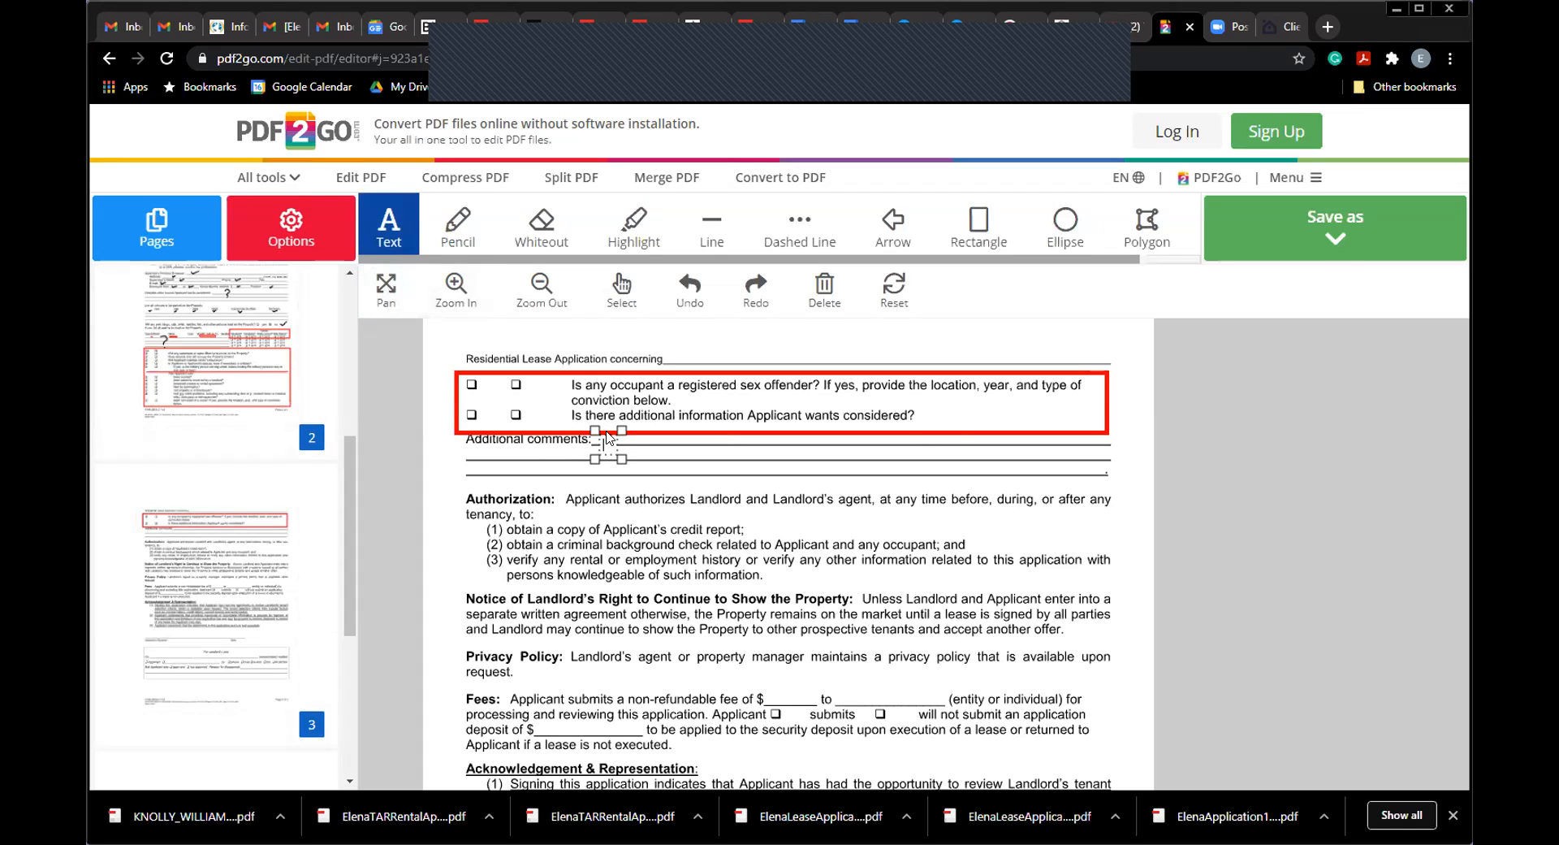
text(2016 - bancruptcy)
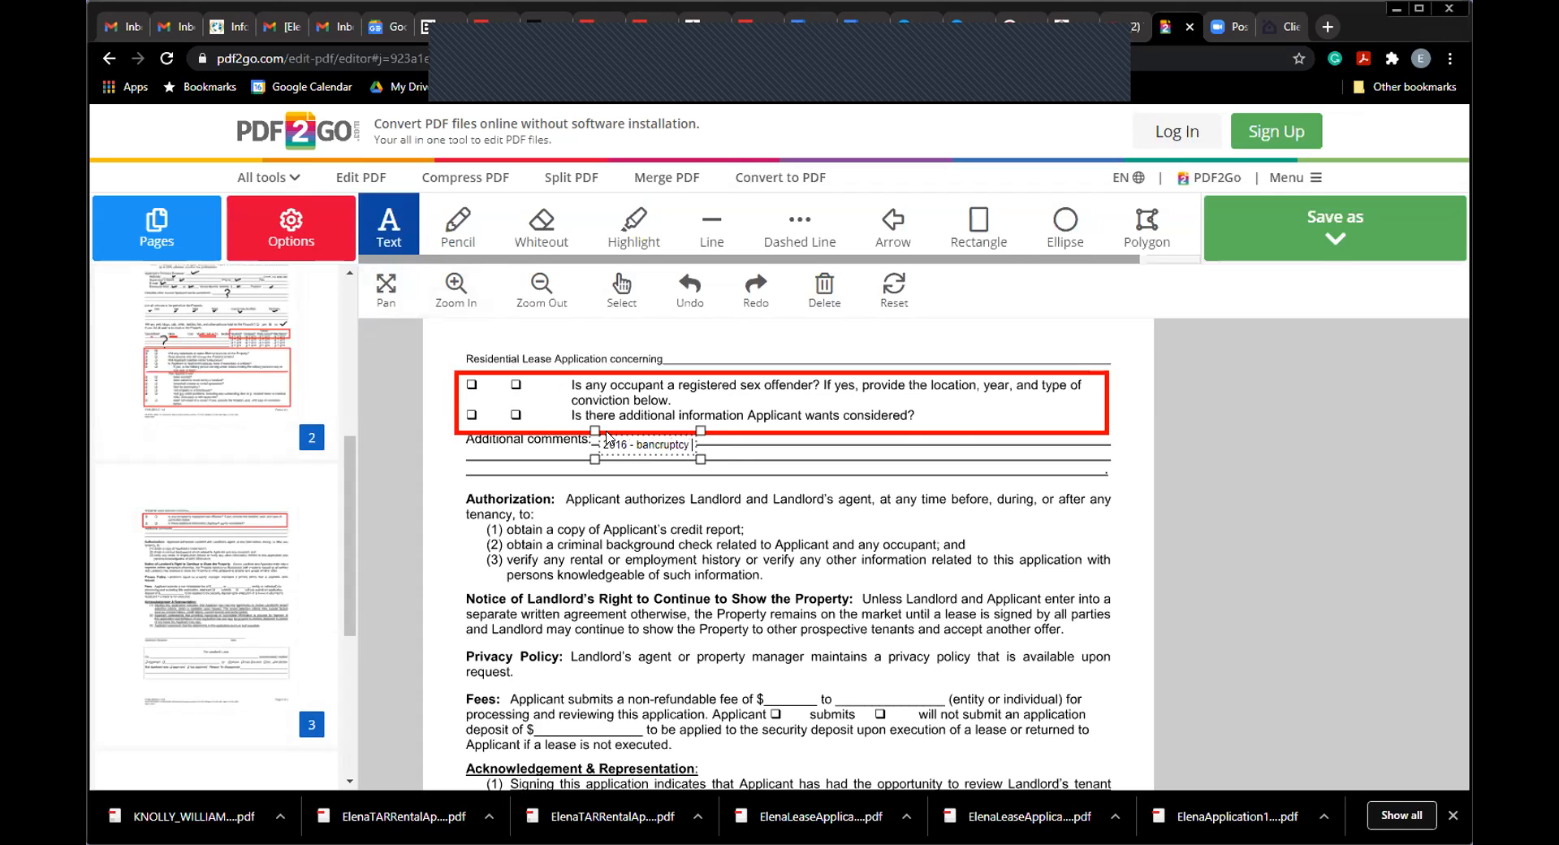
text( due to medical bills)
right_click(658, 444)
click(691, 460)
Step: Continue the comment with '; exited out of bankruptcy in 2018, built up my savings since then'
text(;)
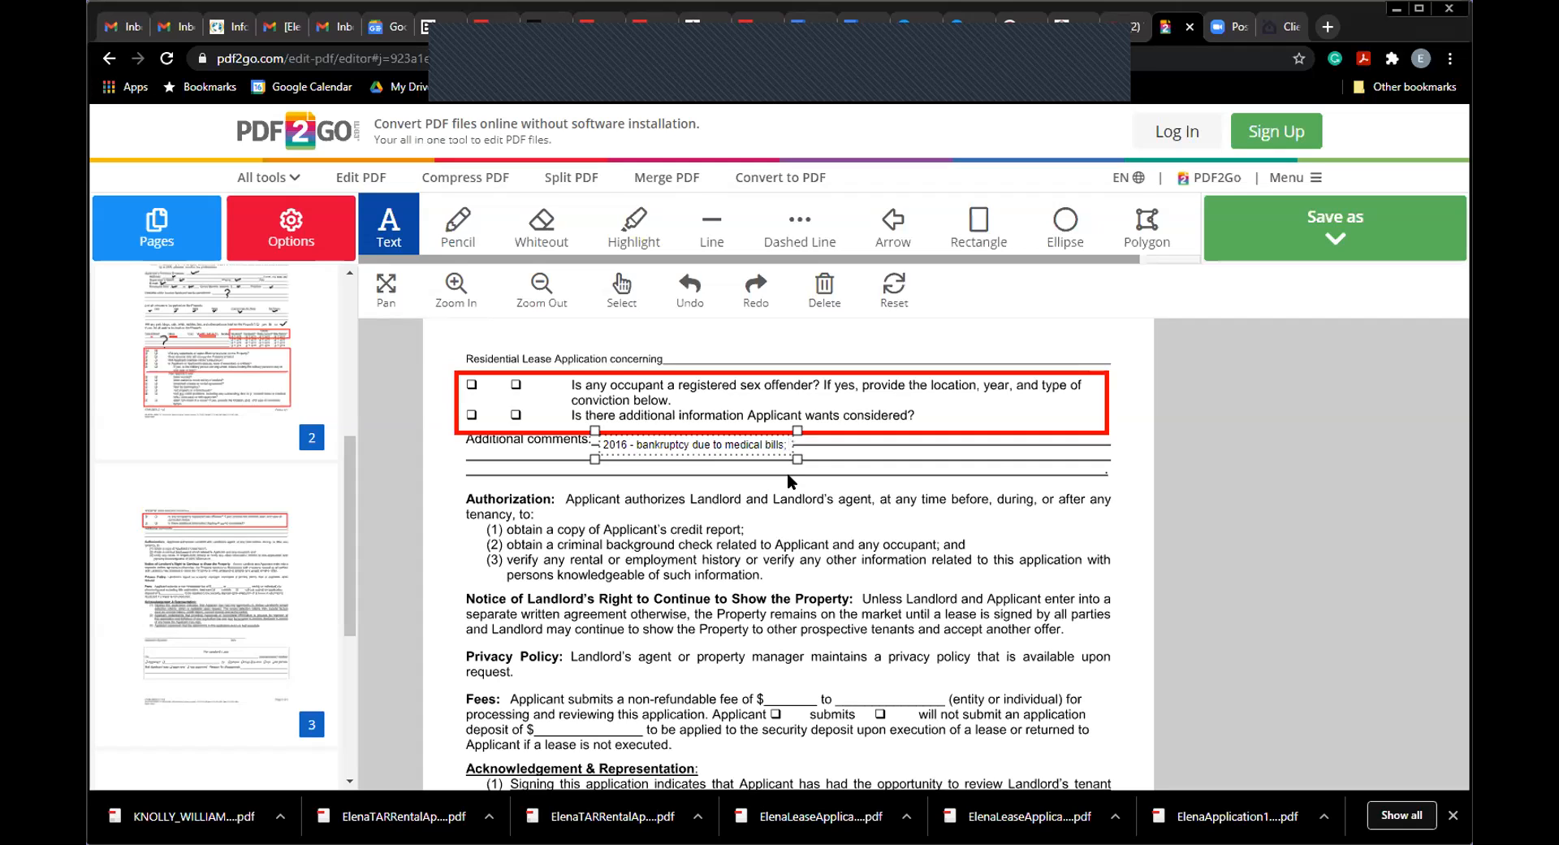
text(exited out of bankrupt)
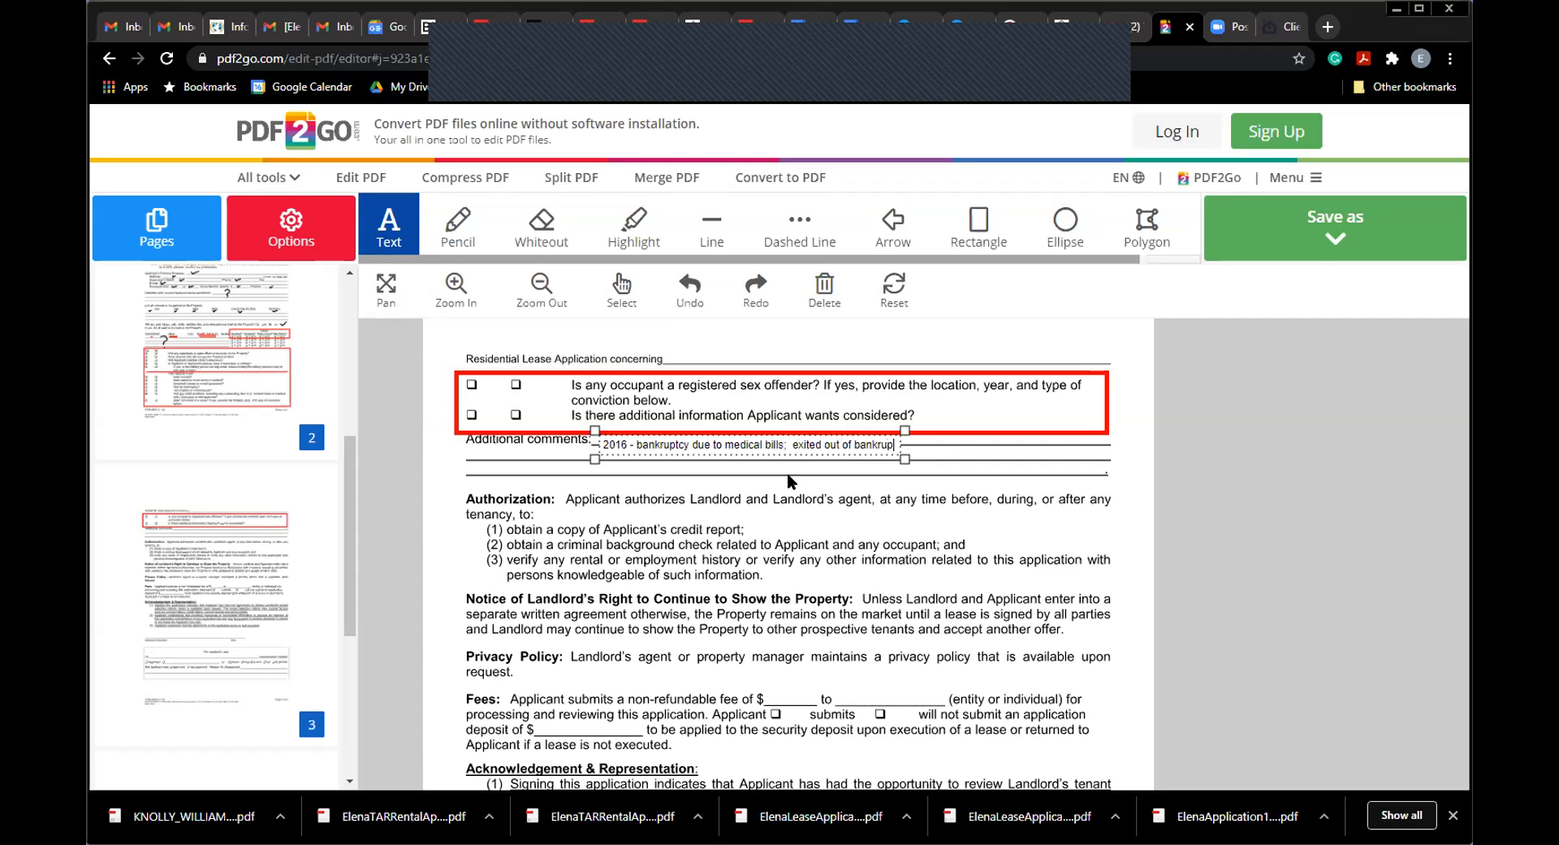
text(cy in 2)
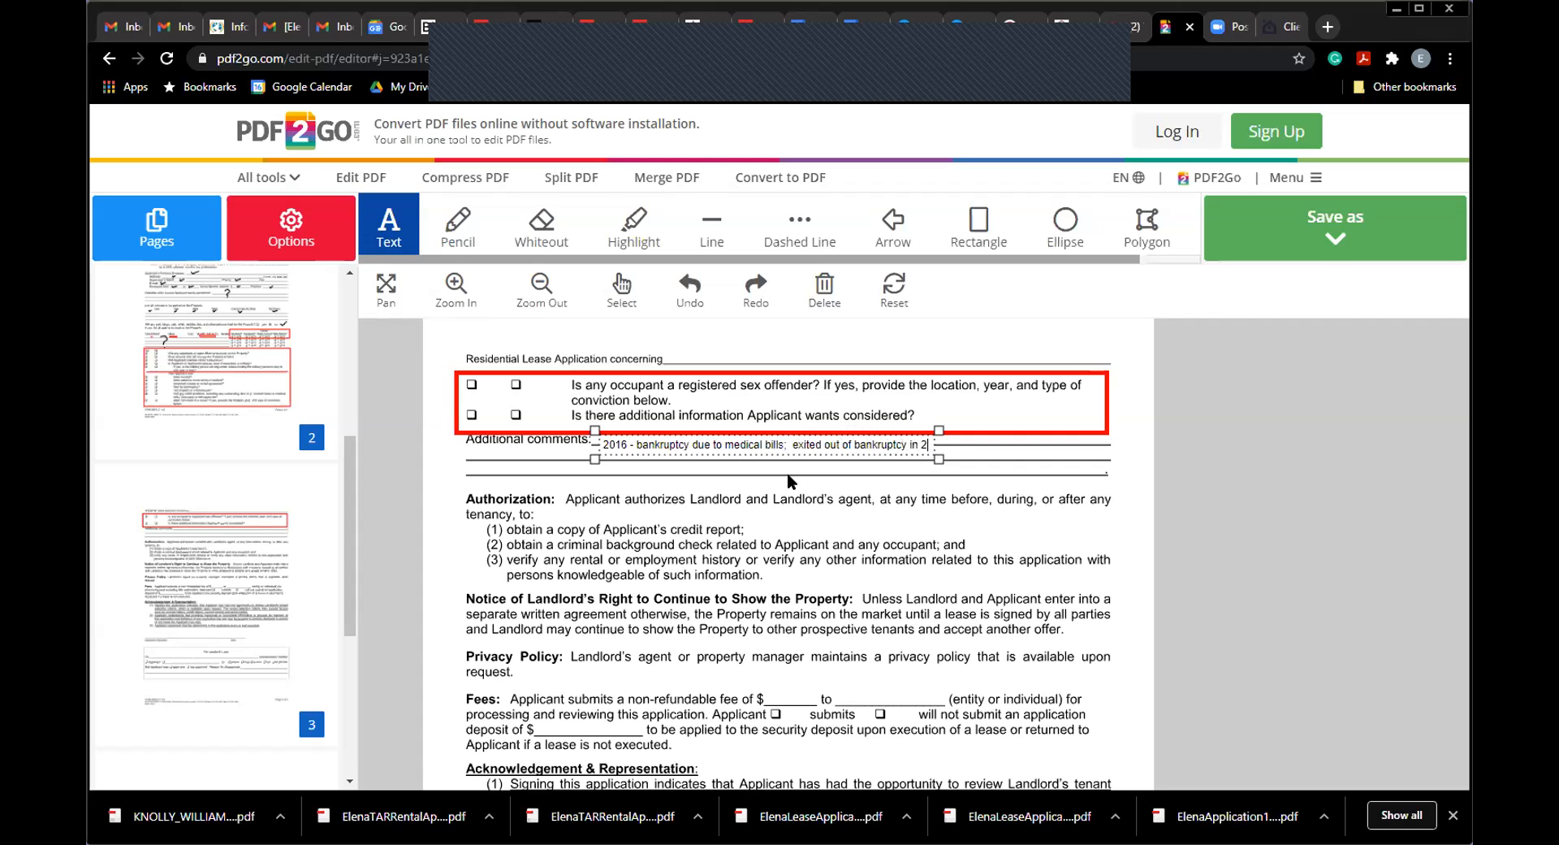
text(018.)
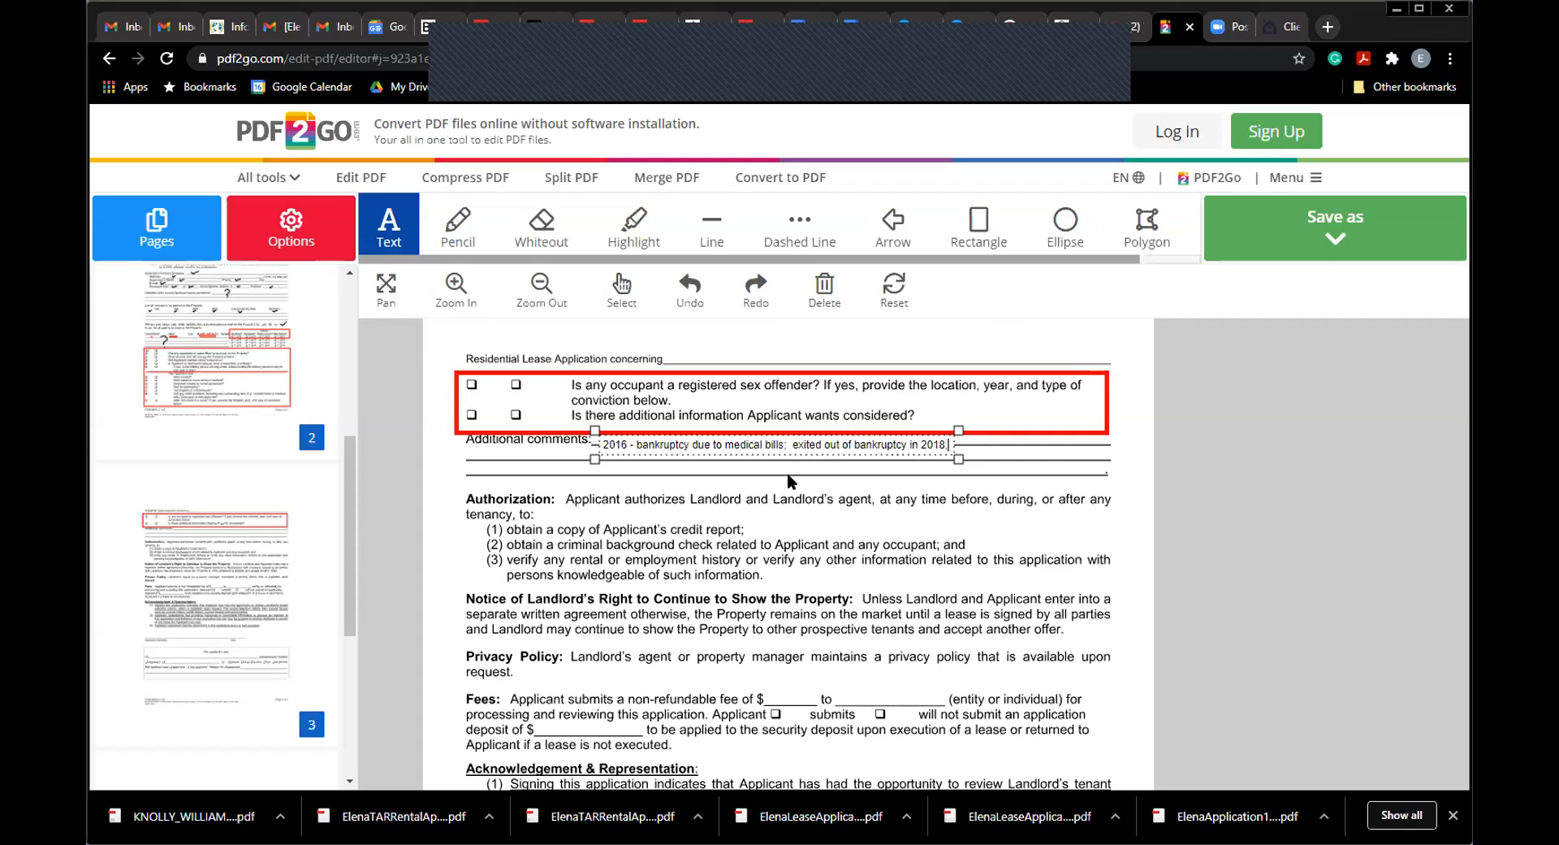
key(BackSpace)
text(, built yo)
key(BackSpace)
key(BackSpace)
text(up my saving)
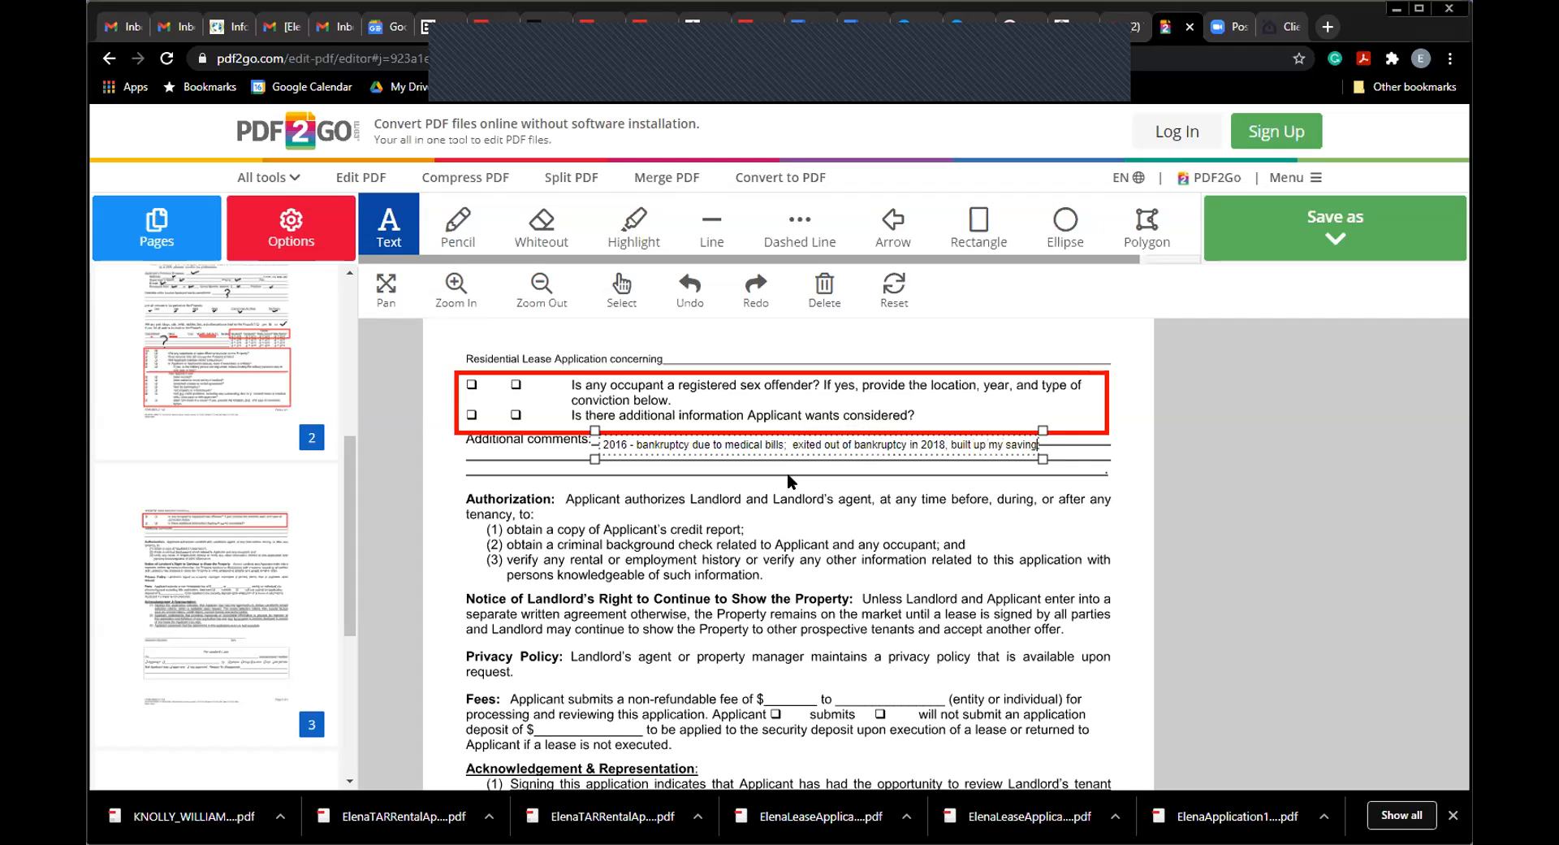
text(s since then, c)
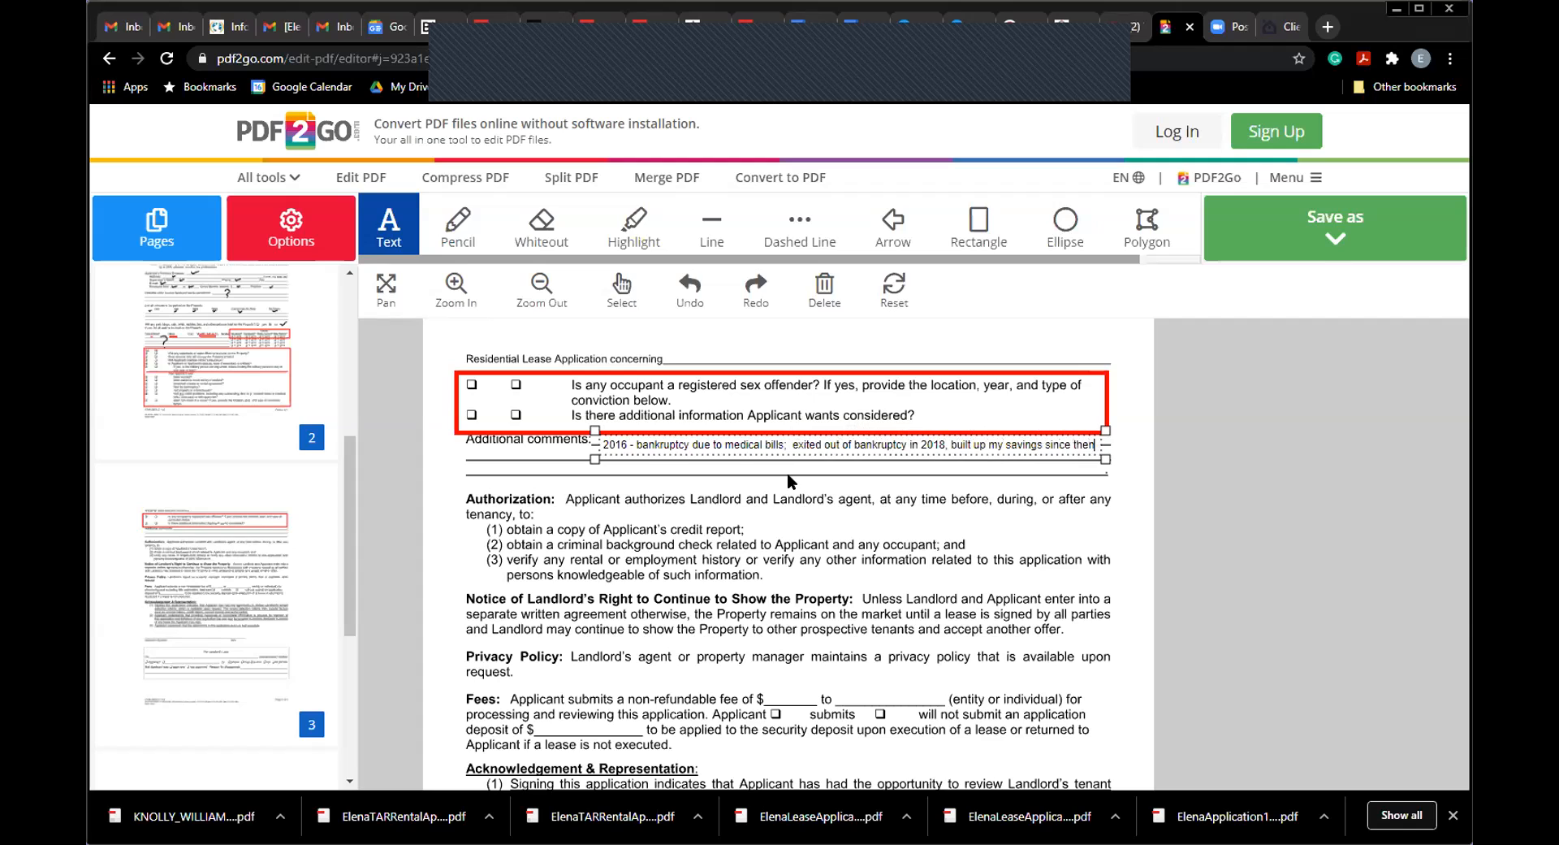
key(BackSpace)
key(BackSpace)
key(BackSpace)
key(BackSpace)
key(BackSpace)
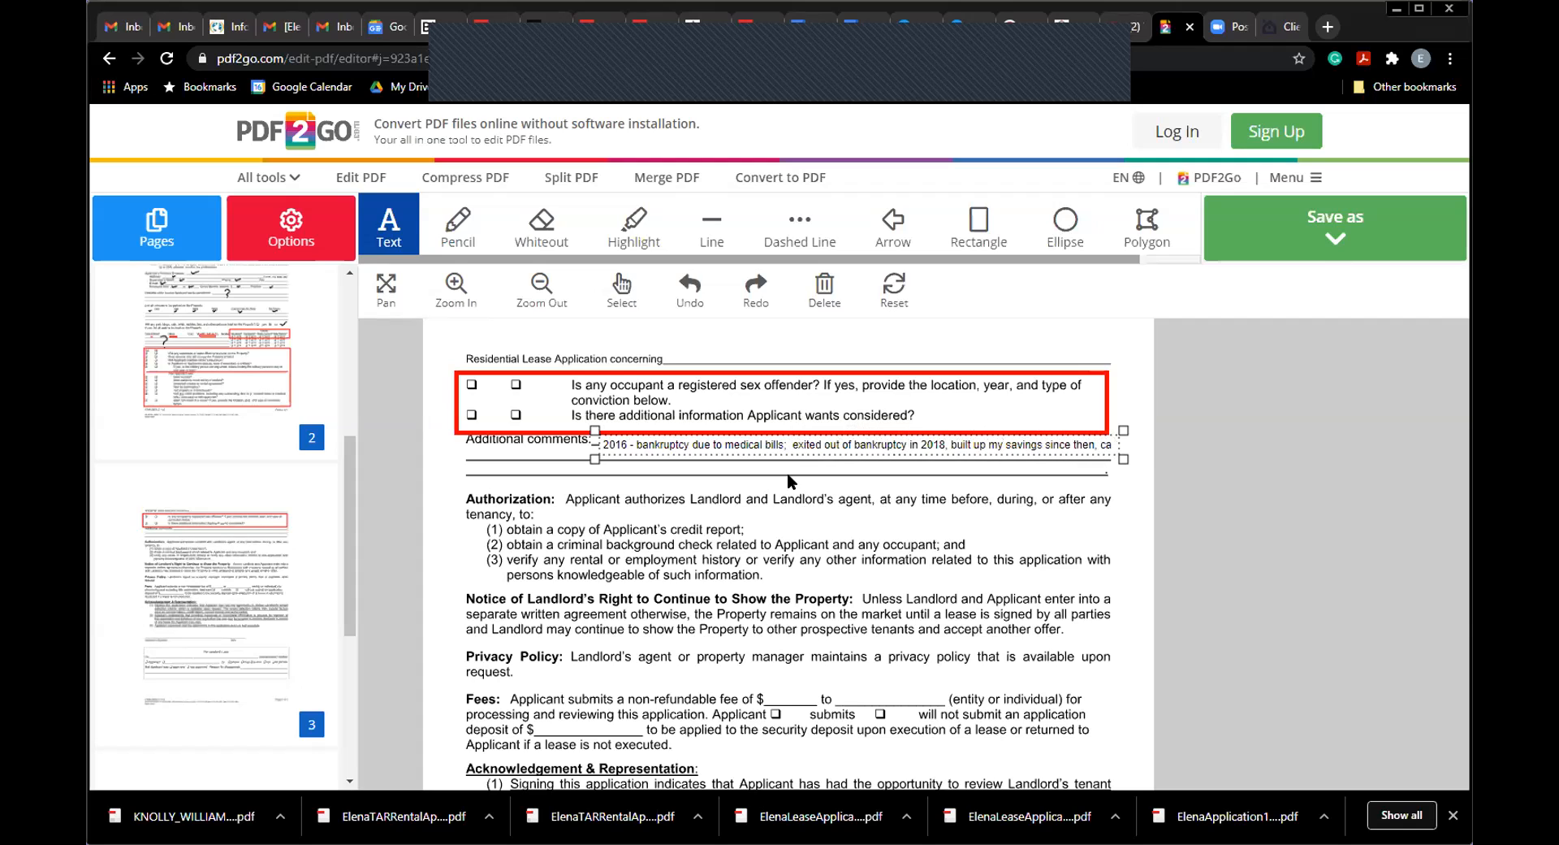
key(BackSpace)
click(641, 505)
click(518, 462)
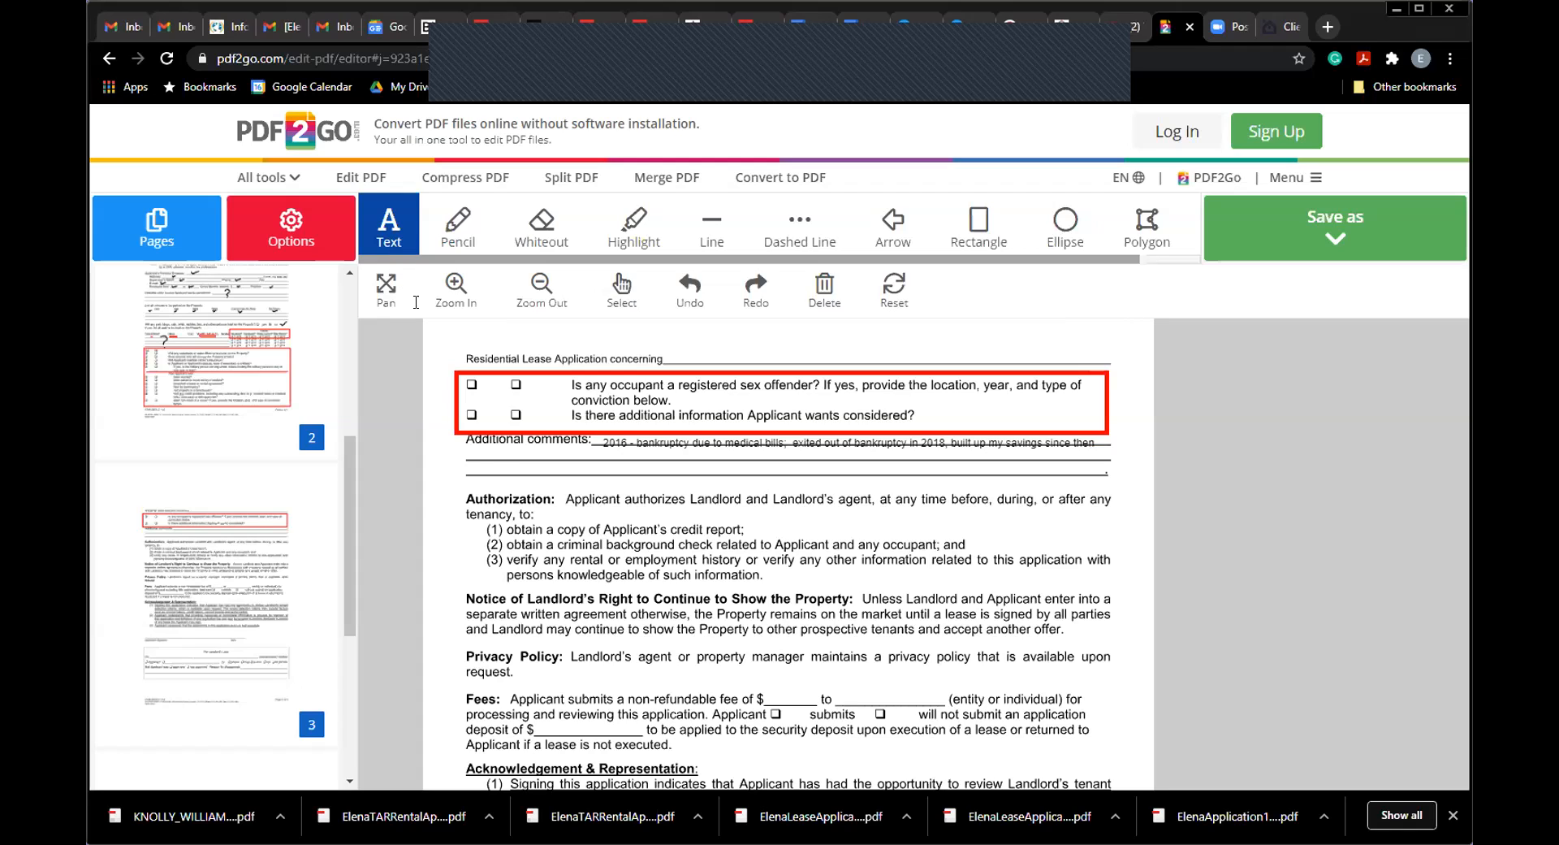
click(473, 443)
Step: Add 'can document a large amount in savings to avoid this situation in the future' beneath the first line
text(can document a)
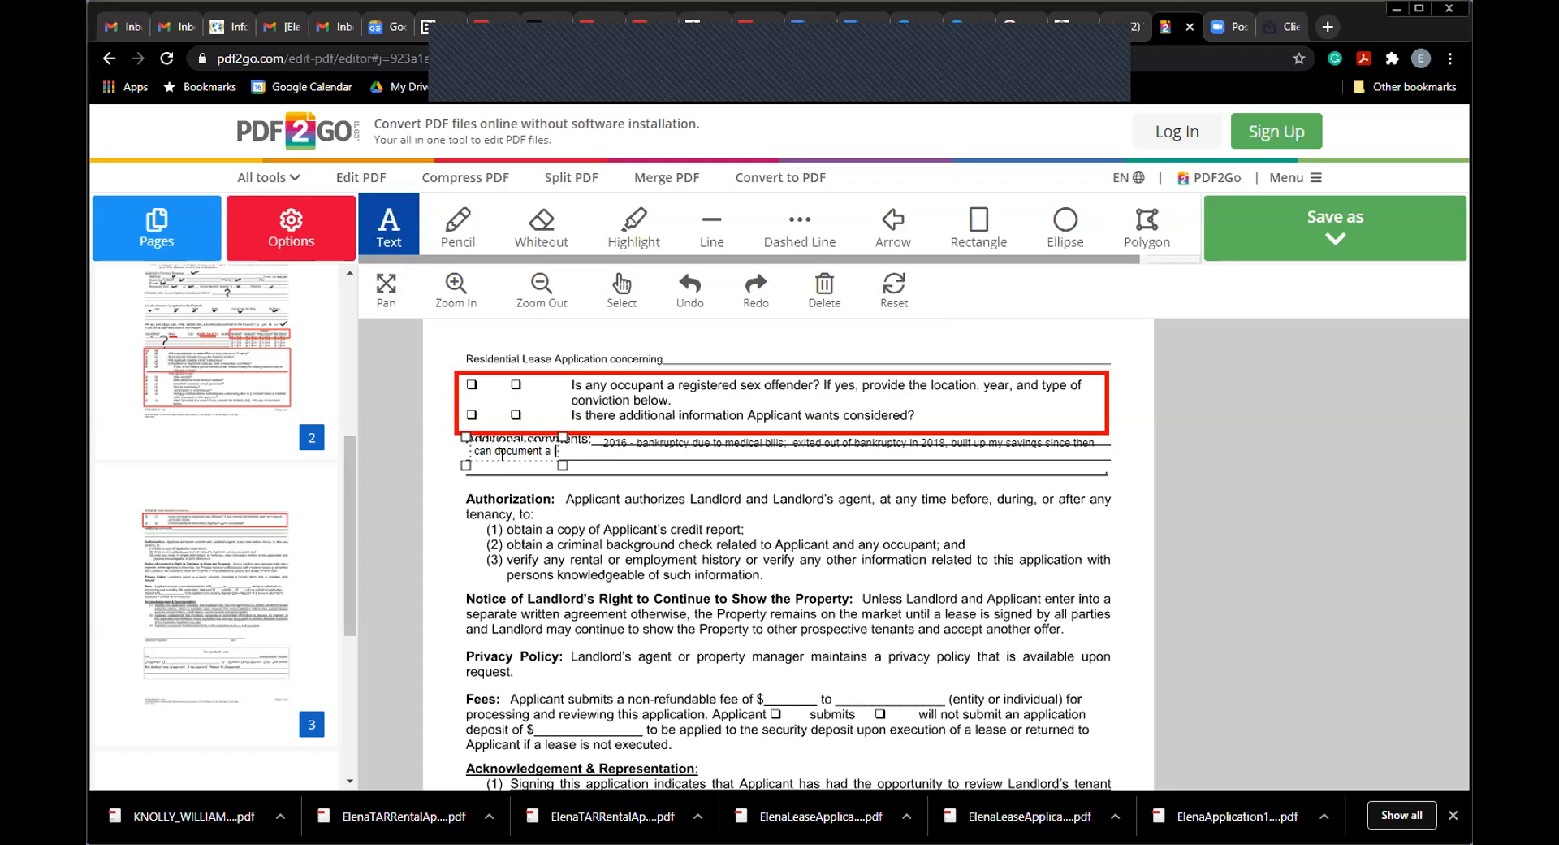
text( large amount in)
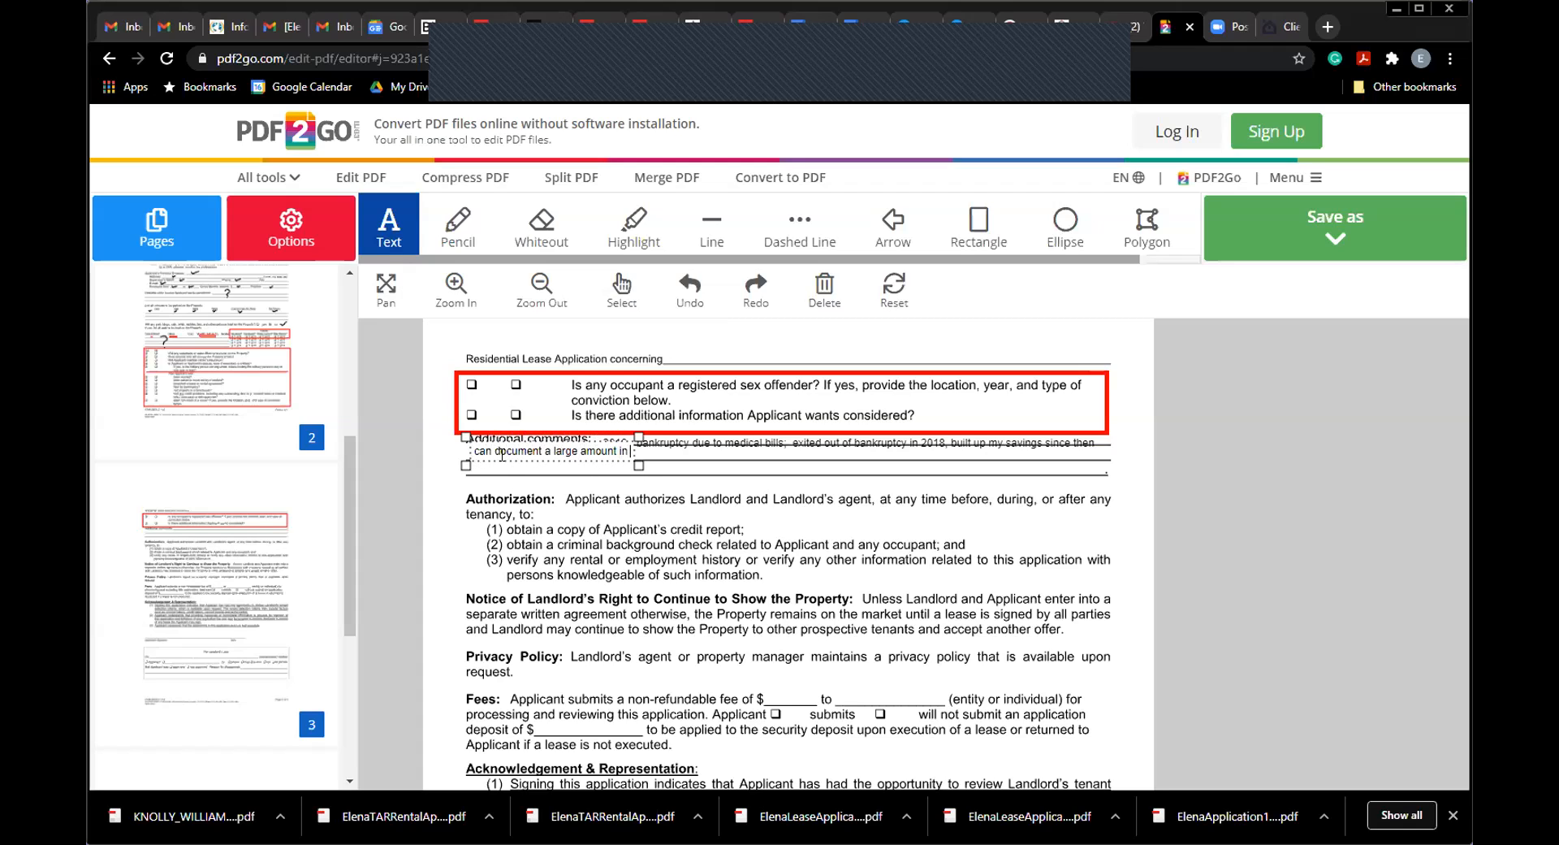
text( savings to a)
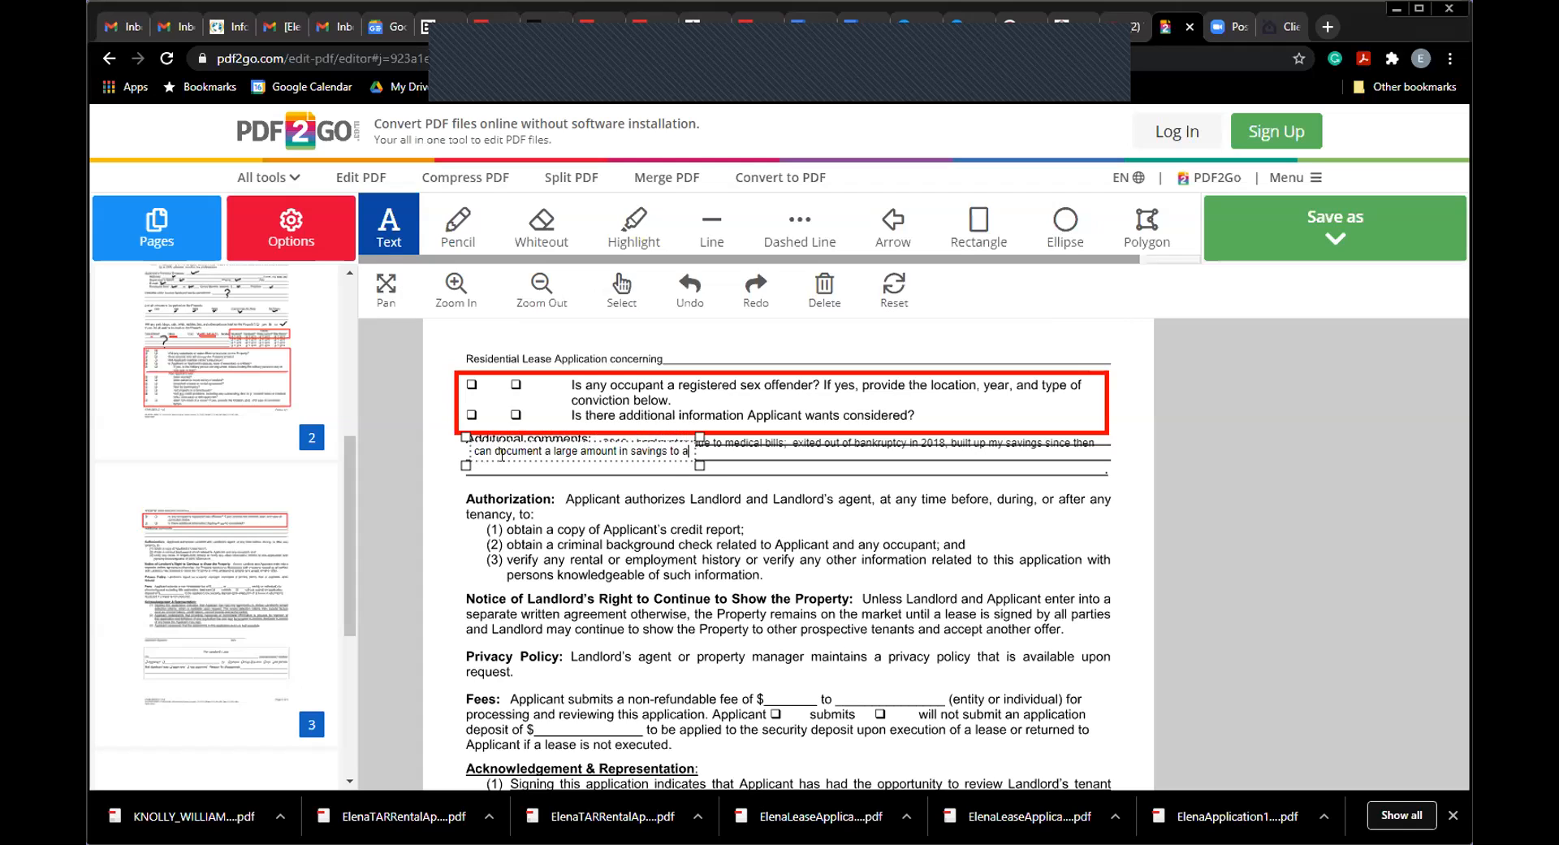
text(void this situation in the future)
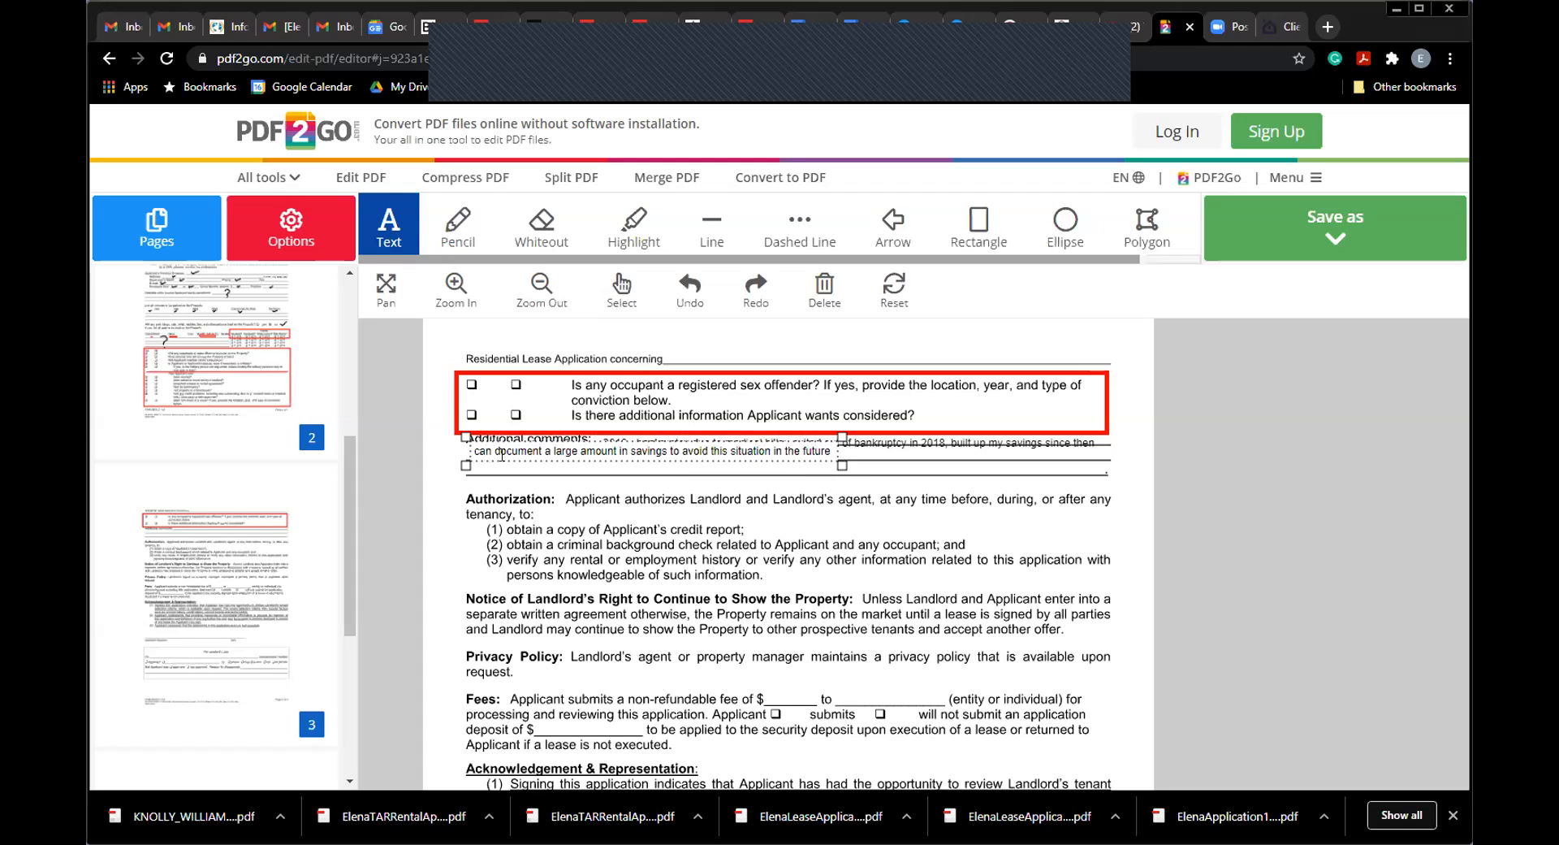
key(Escape)
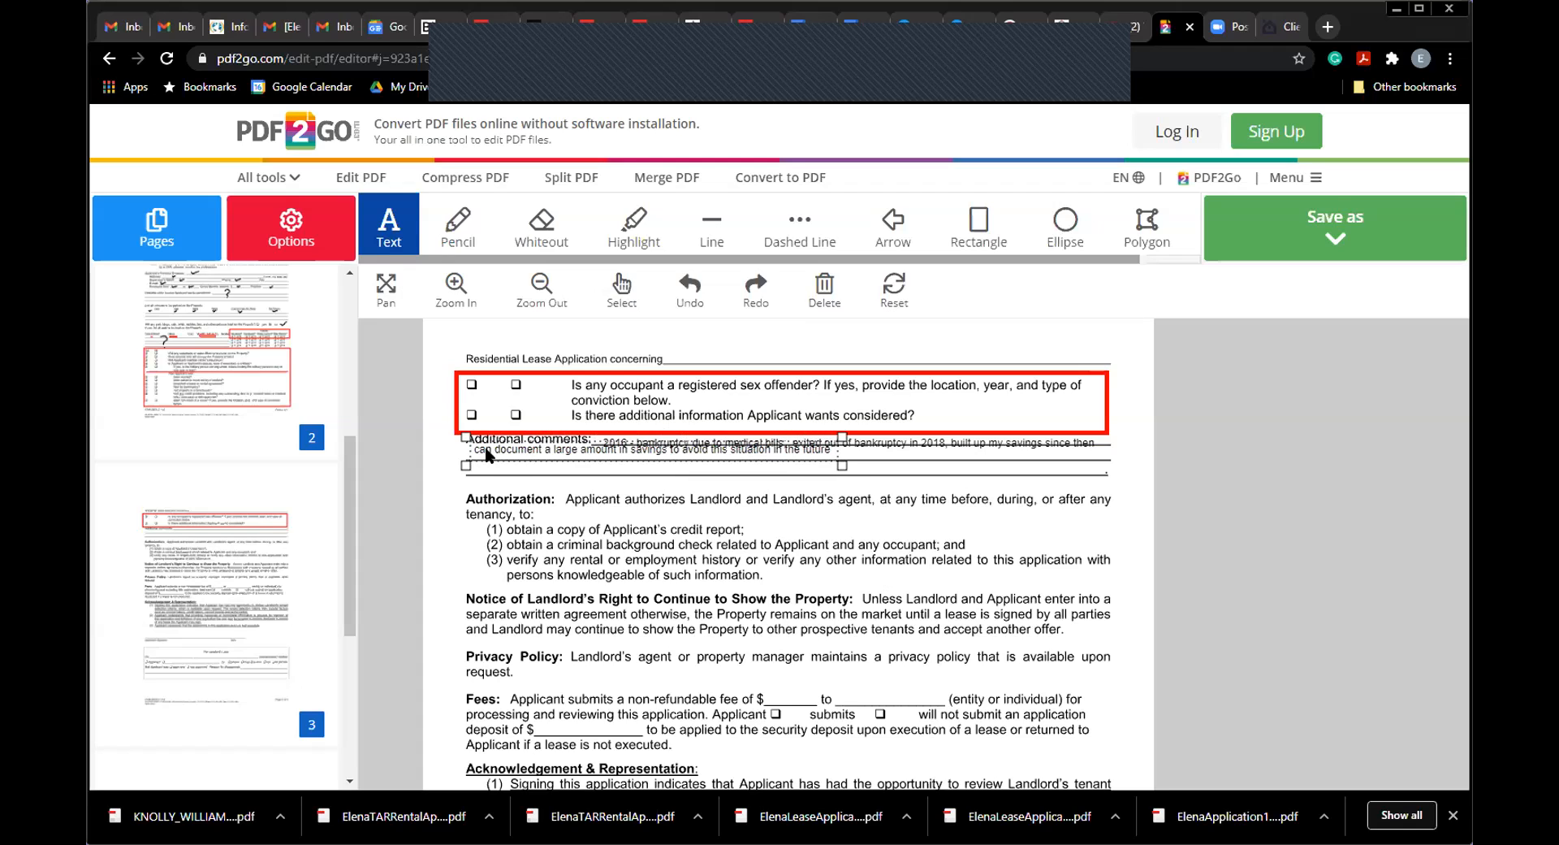
drag(467, 469, 478, 477)
drag(843, 472, 944, 473)
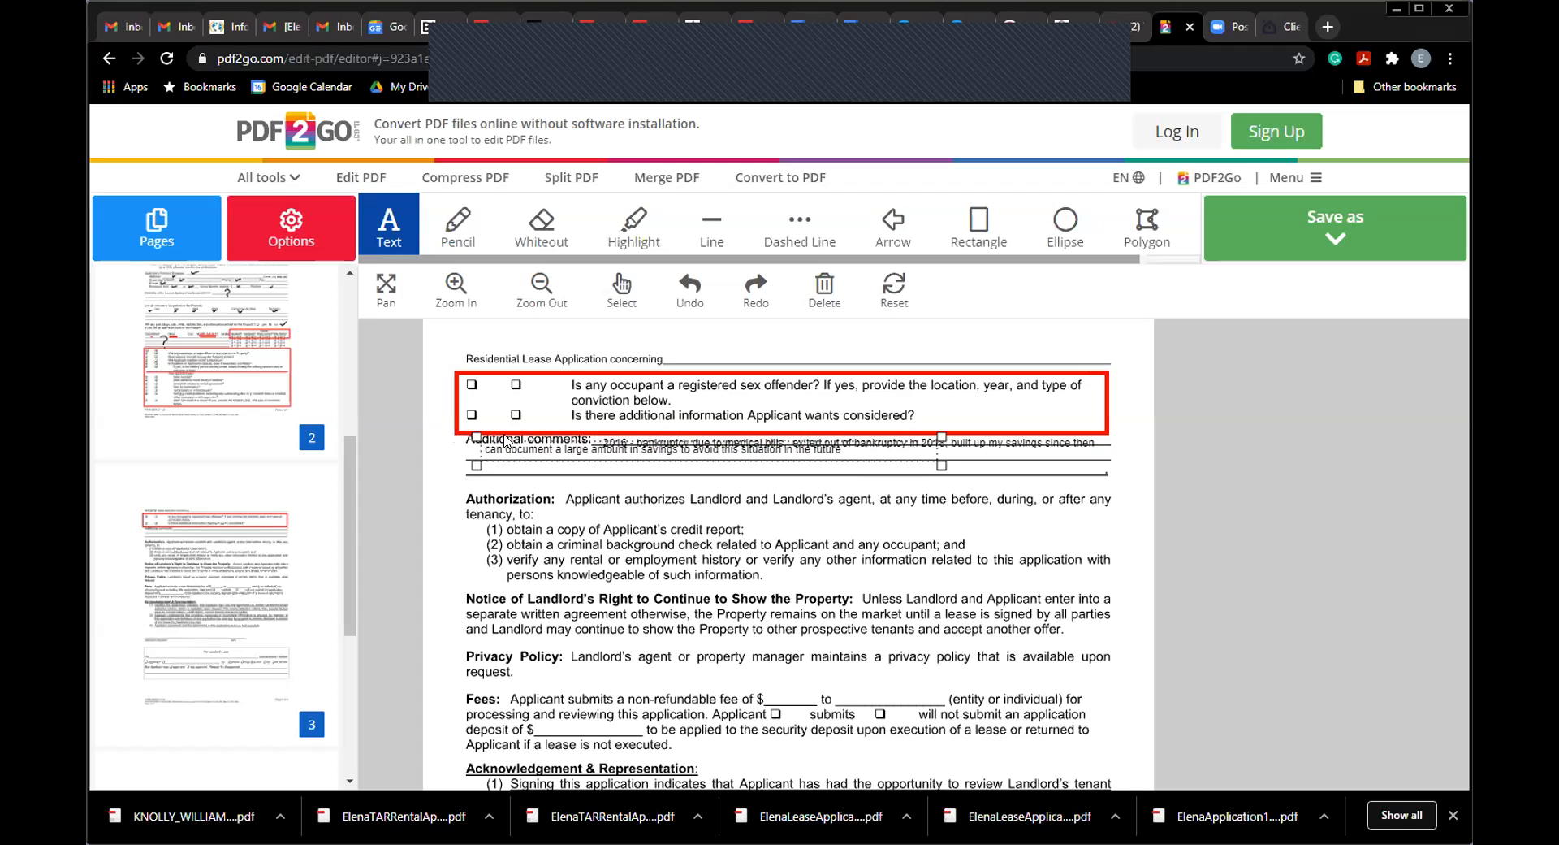
drag(477, 440, 483, 442)
click(483, 442)
click(622, 439)
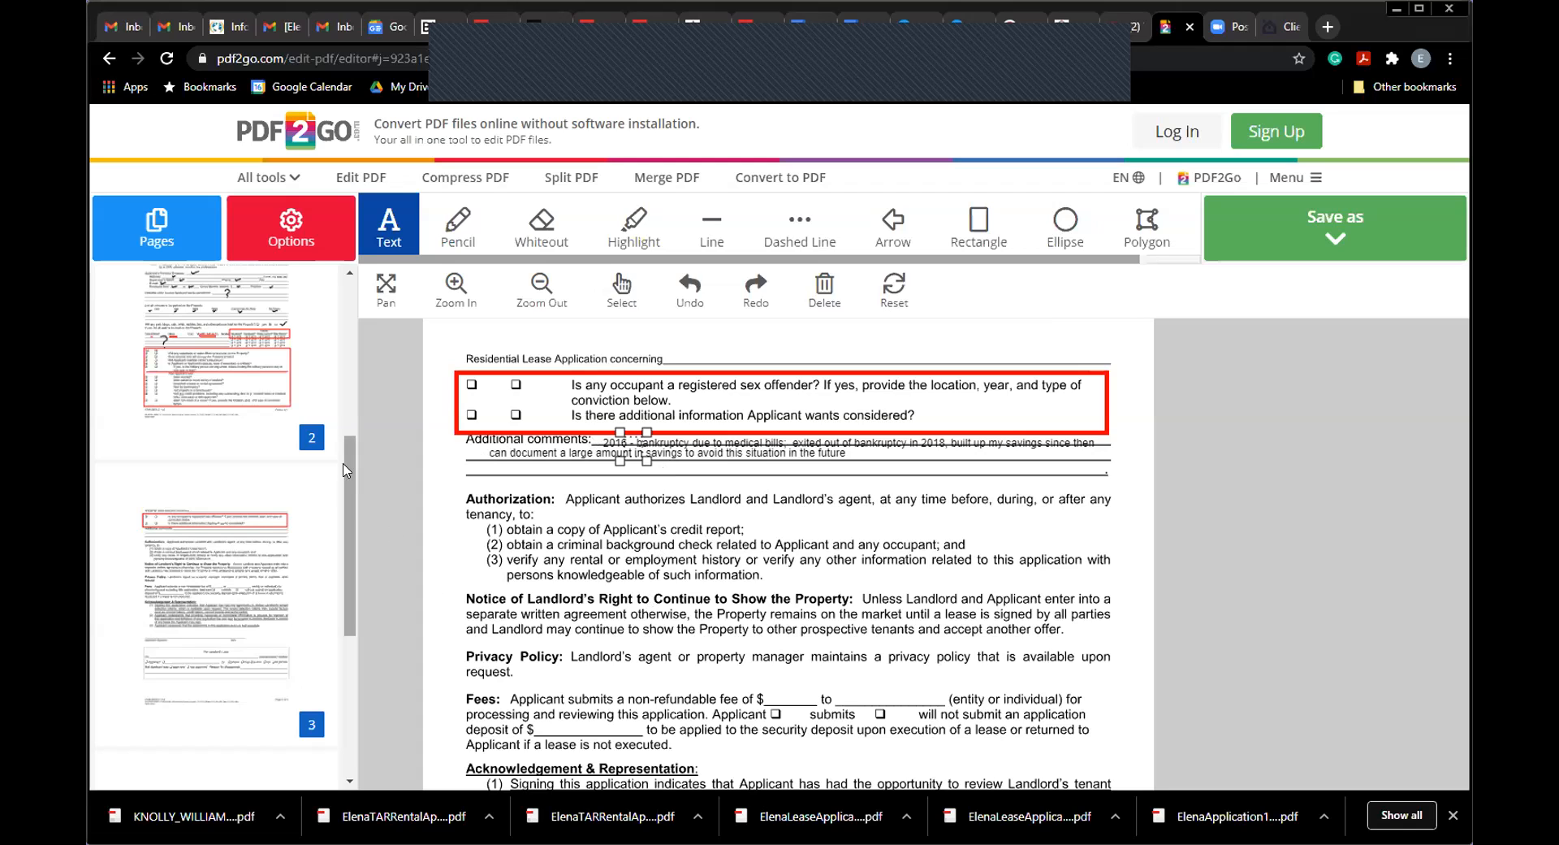
Step: Pan page 3 up to show the Applicant's Signature line and For Landlord's Use block
scroll(350, 471, down, 3)
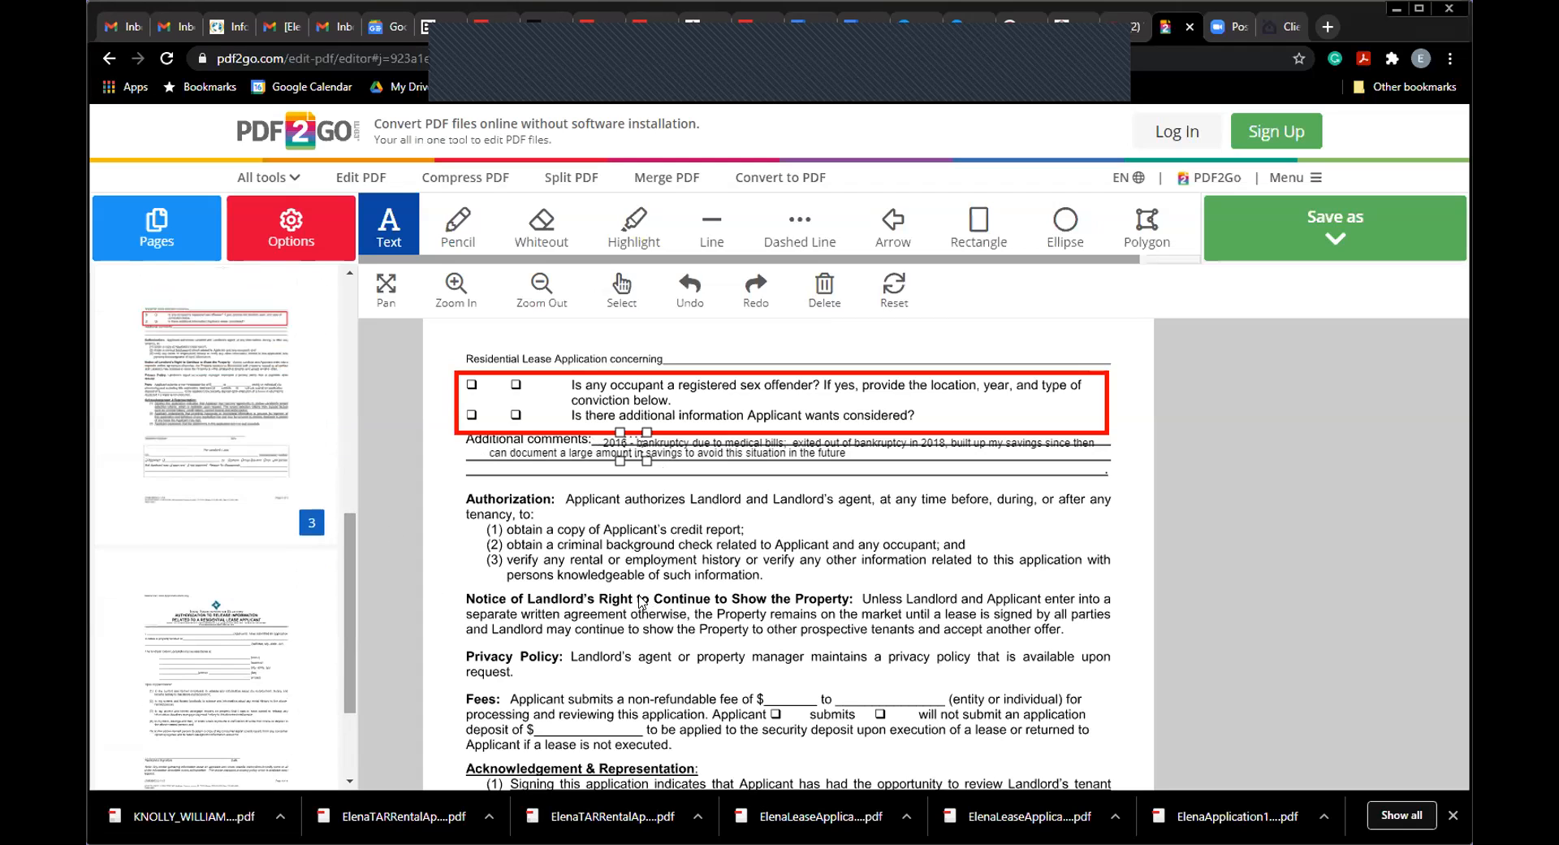
click(736, 536)
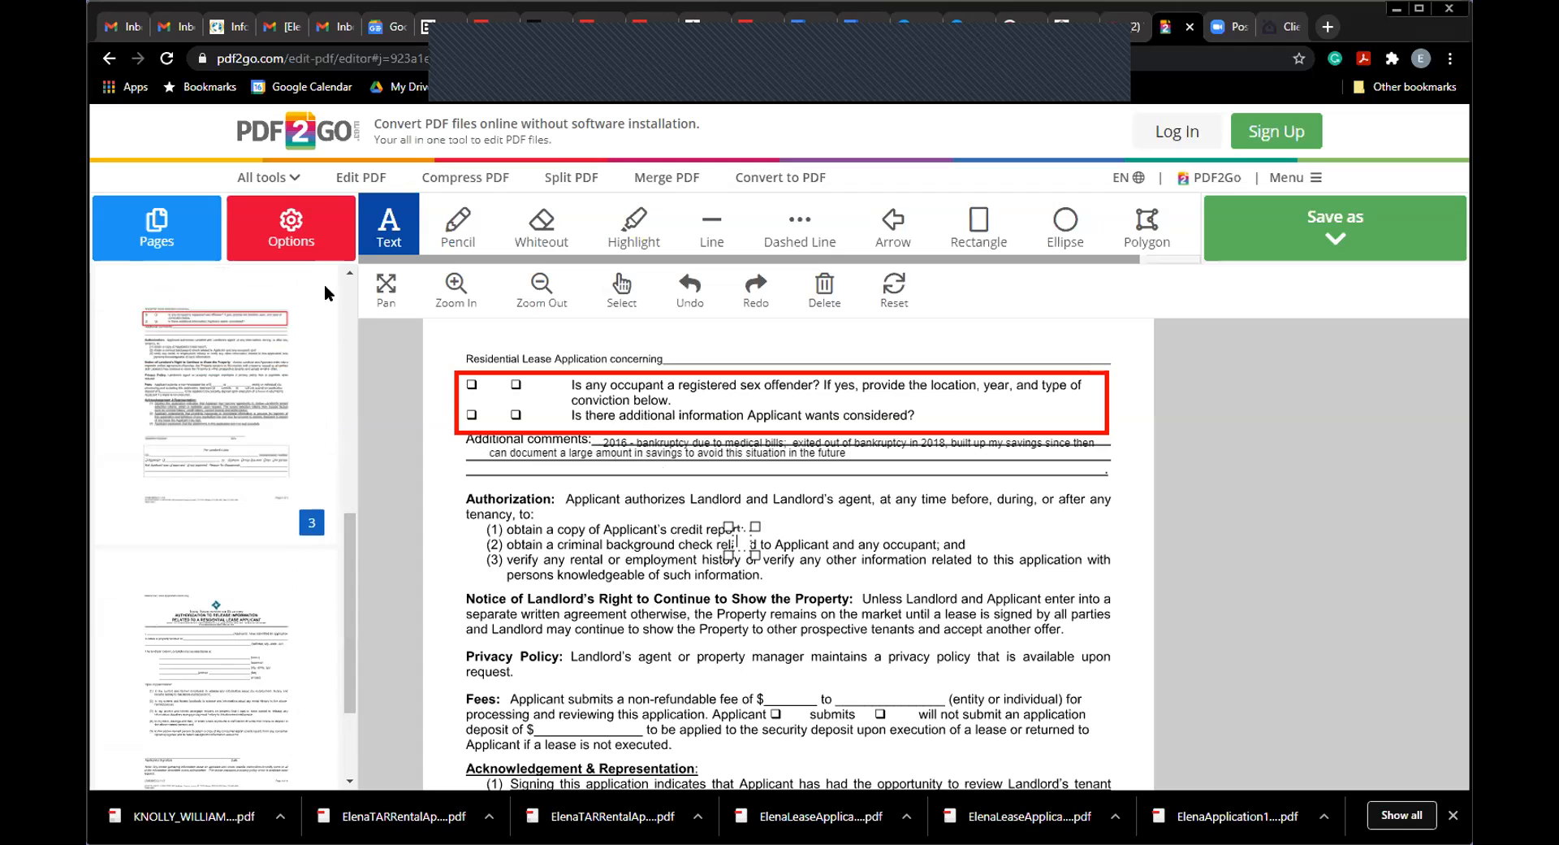
click(386, 286)
scroll(634, 504, down, 3)
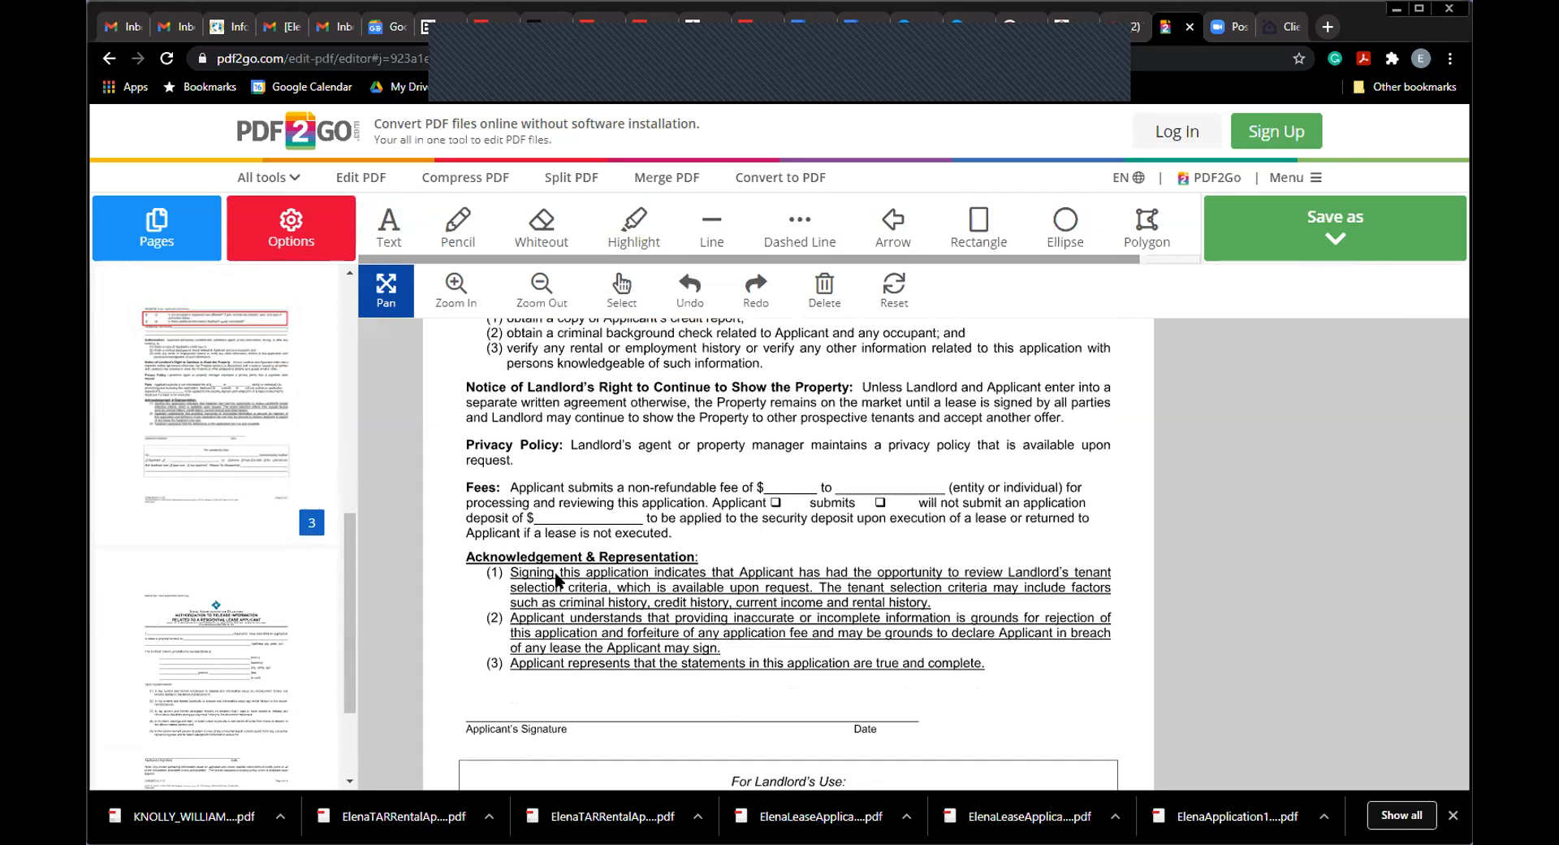
drag(593, 627, 599, 497)
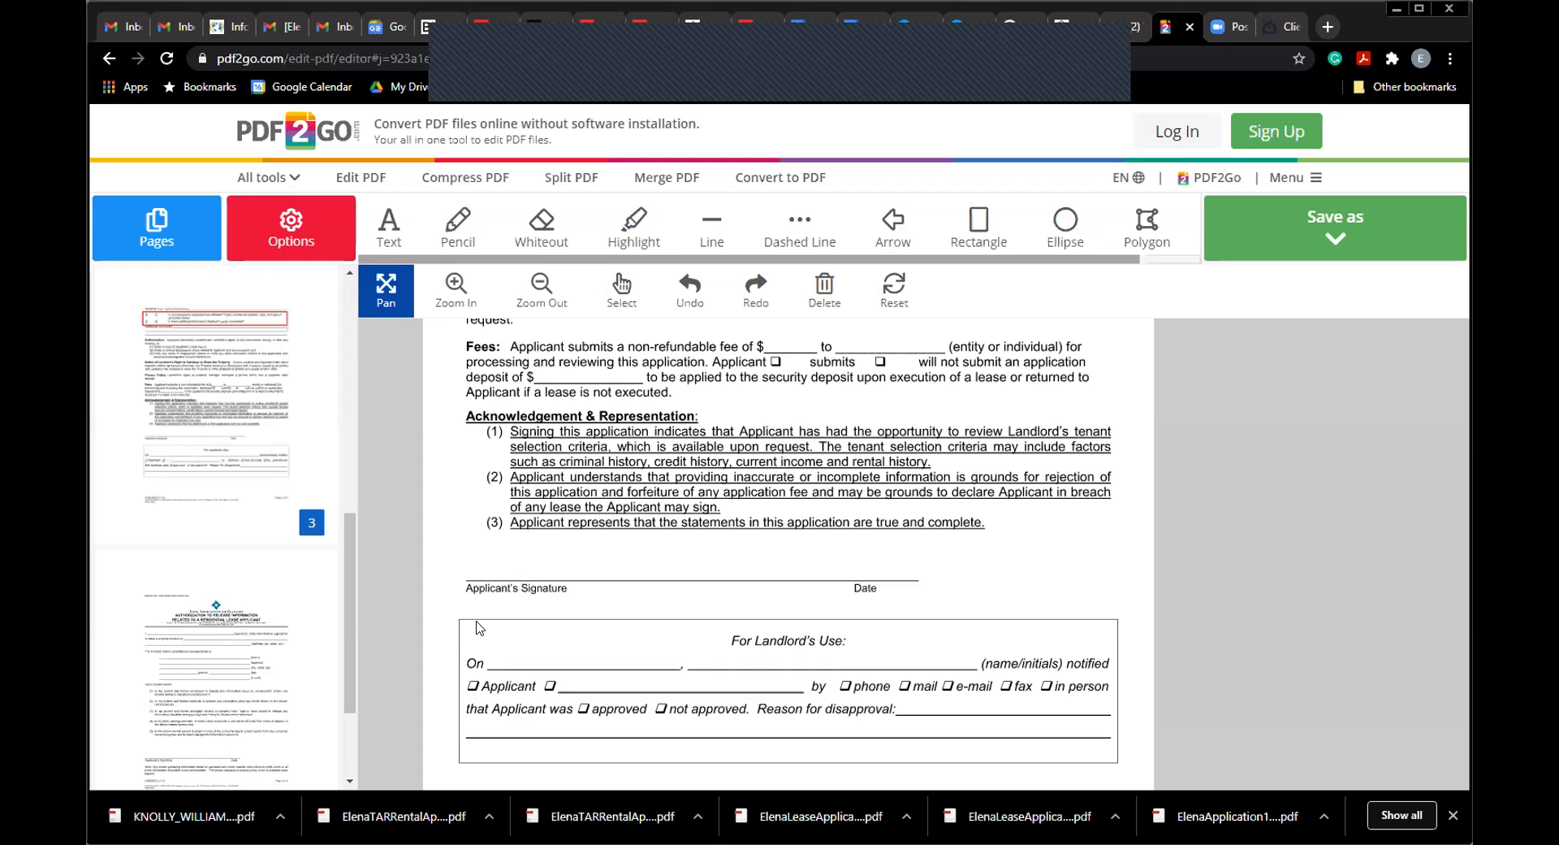
Step: Choose the Pencil tool with a stroke size of 1
click(487, 243)
click(324, 247)
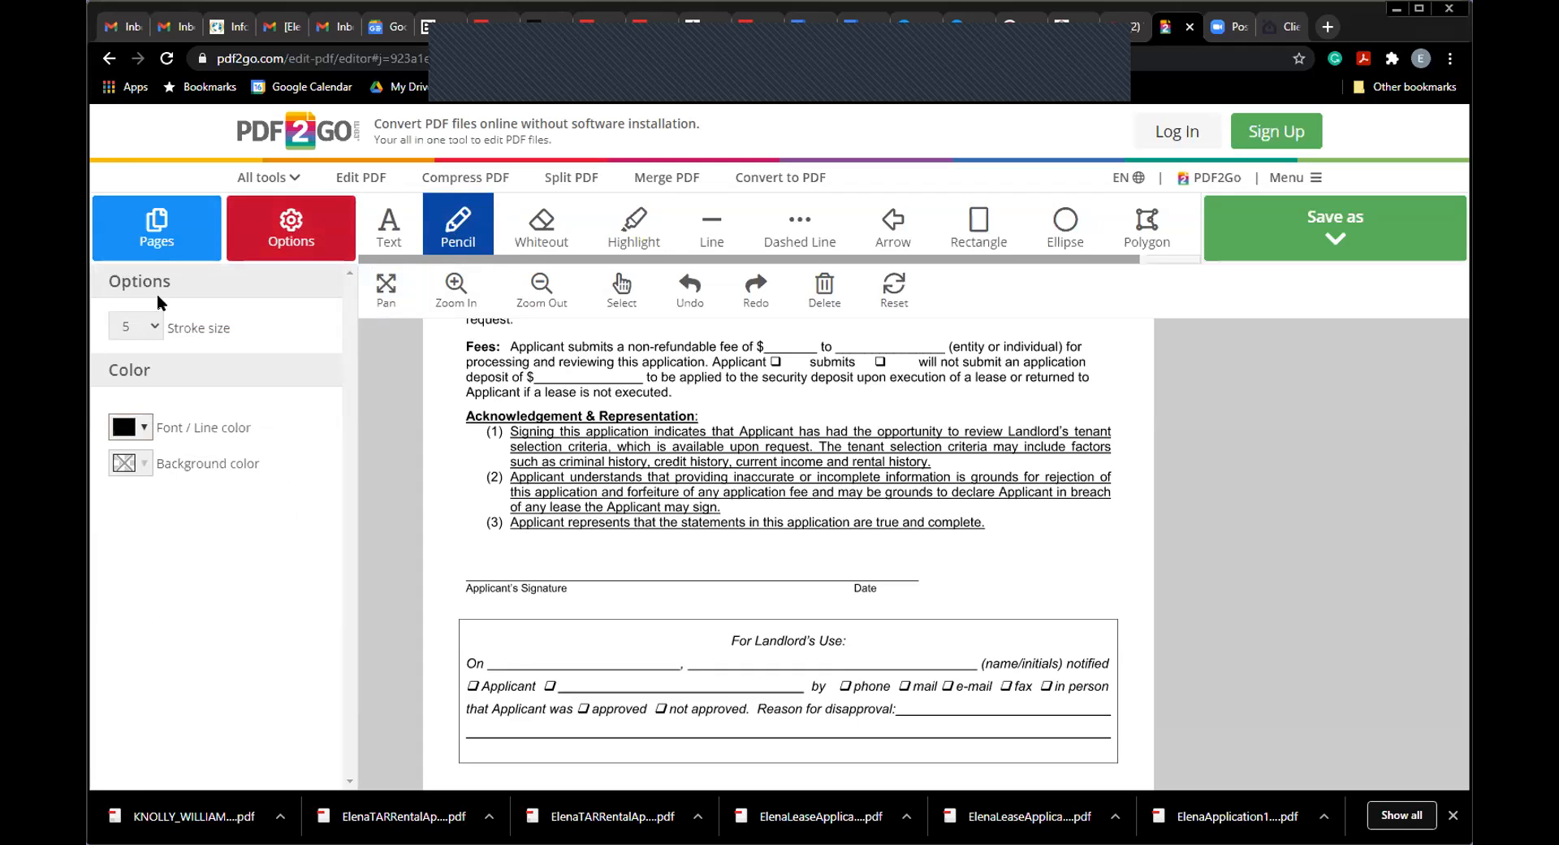
click(135, 326)
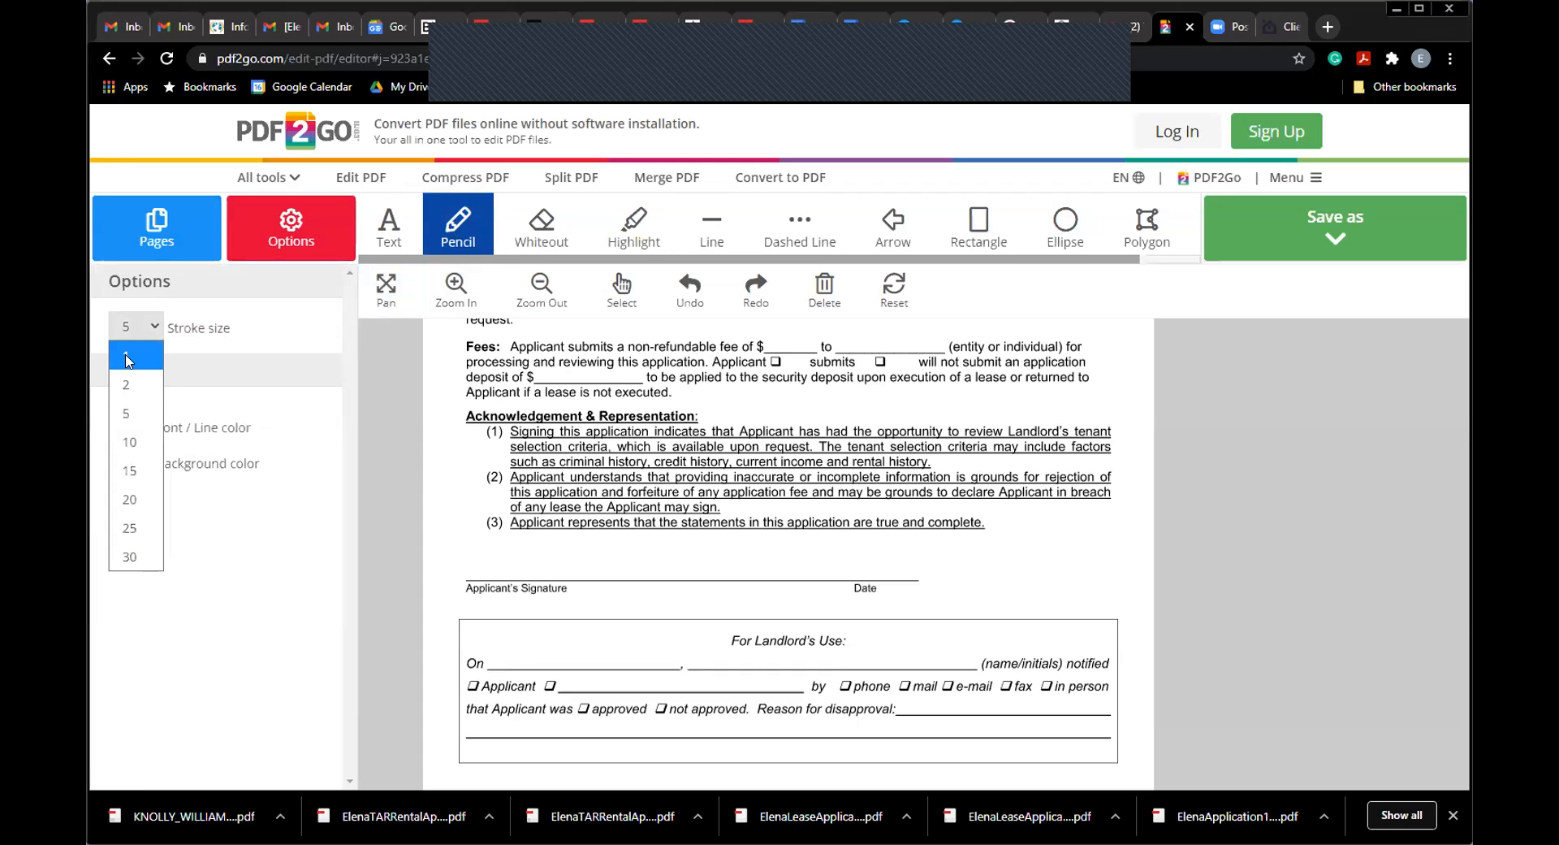
click(127, 357)
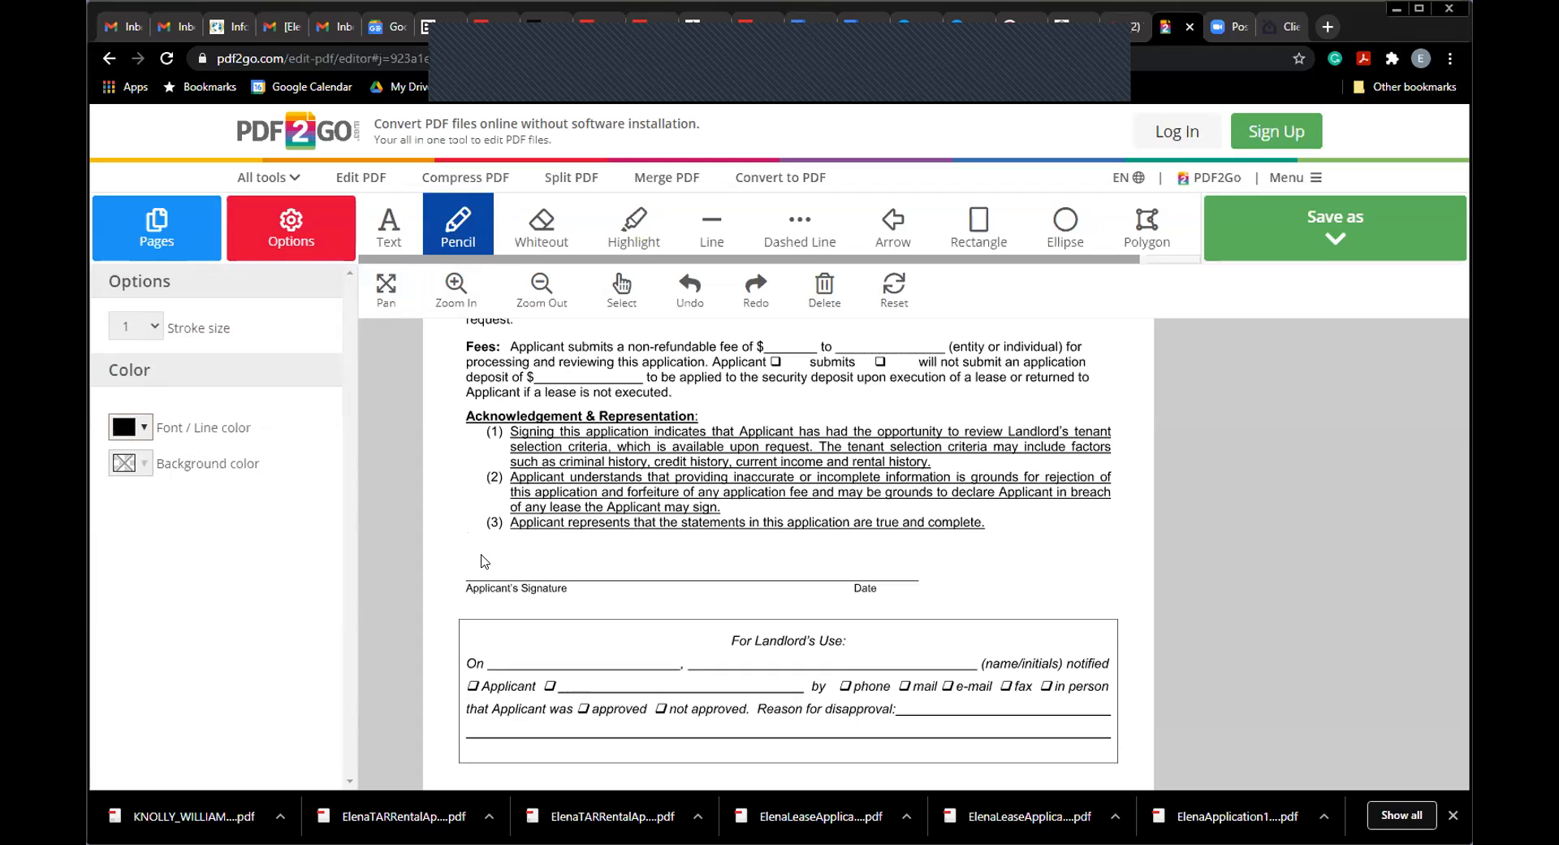
Step: Draw the signature above the Applicant's Signature line, removing a misdrawn letter
mouse_move(490, 552)
mouse_down()
mouse_move(497, 541)
mouse_move(482, 564)
mouse_move(500, 543)
mouse_move(506, 571)
mouse_move(532, 575)
mouse_up()
right_click(544, 573)
click(548, 550)
mouse_move(611, 546)
mouse_down()
mouse_move(570, 569)
mouse_move(654, 566)
mouse_up()
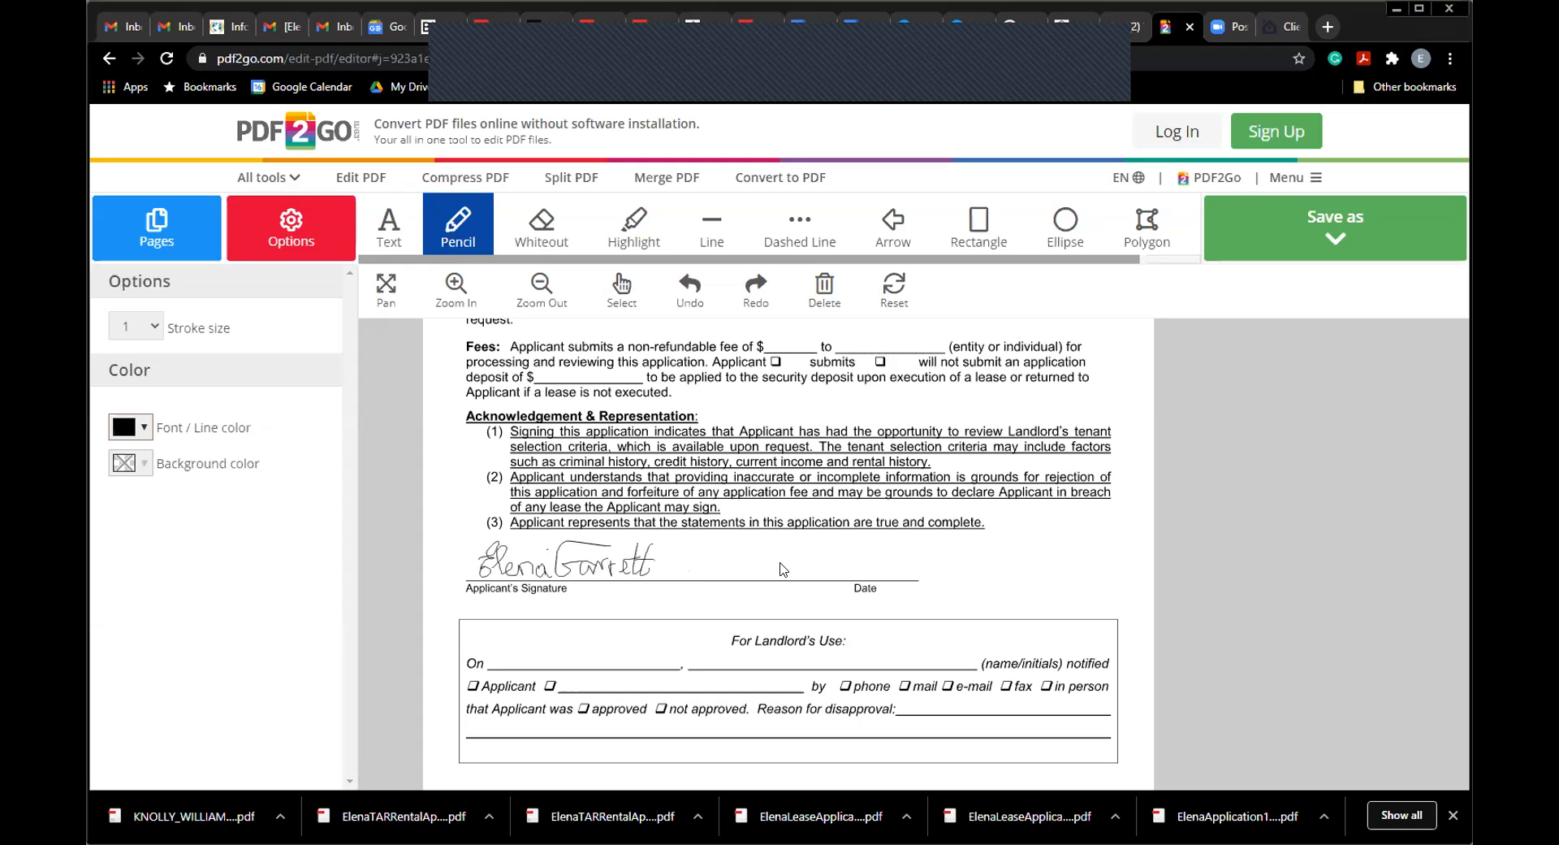
Step: Go to page 4, the authorization form, from the page thumbnails
click(142, 243)
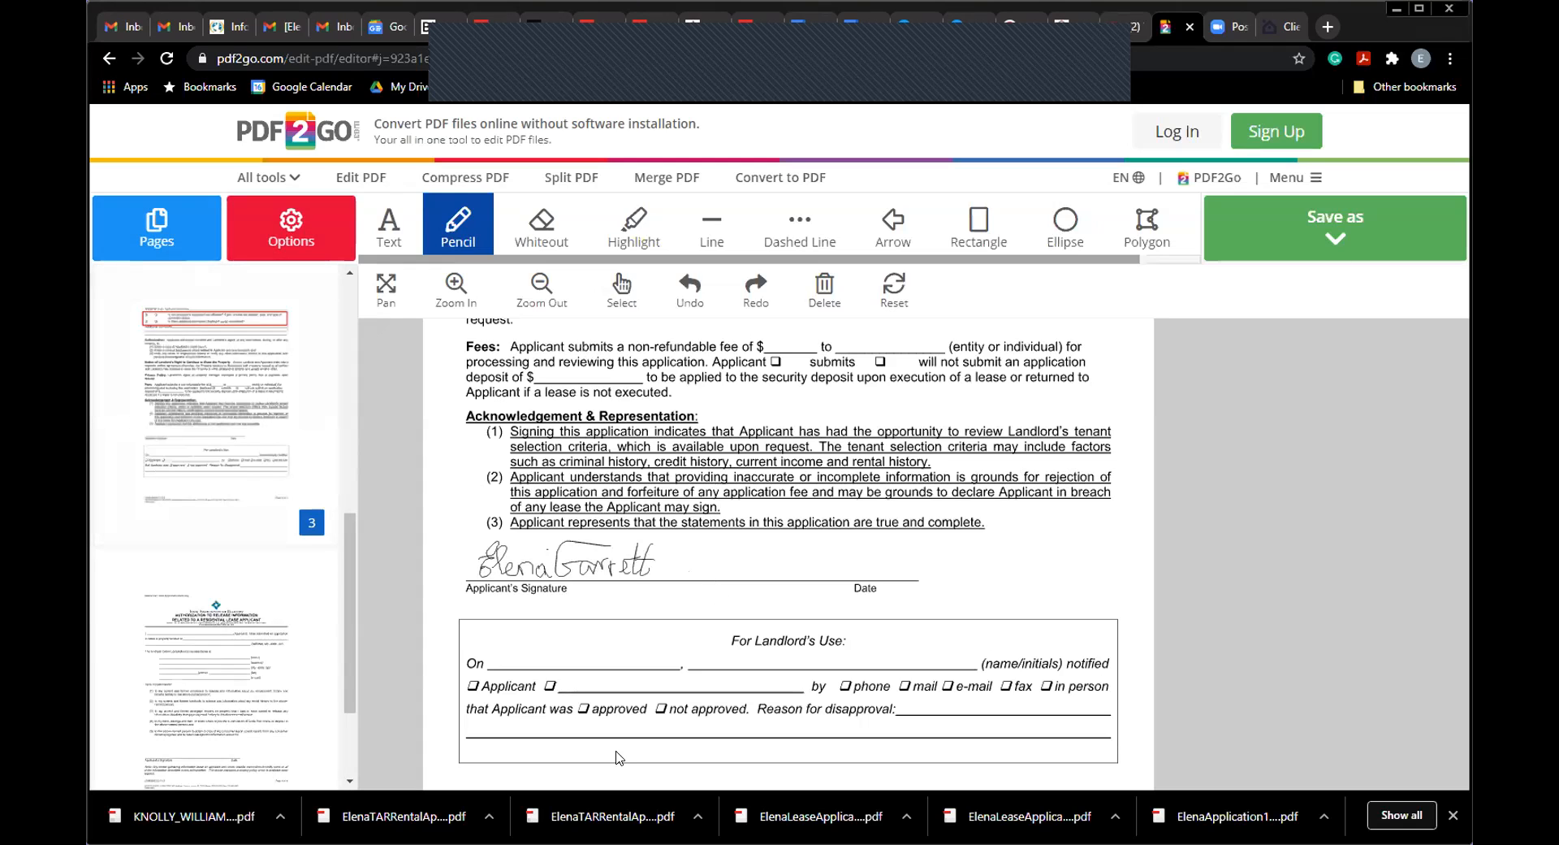
scroll(226, 565, down, 2)
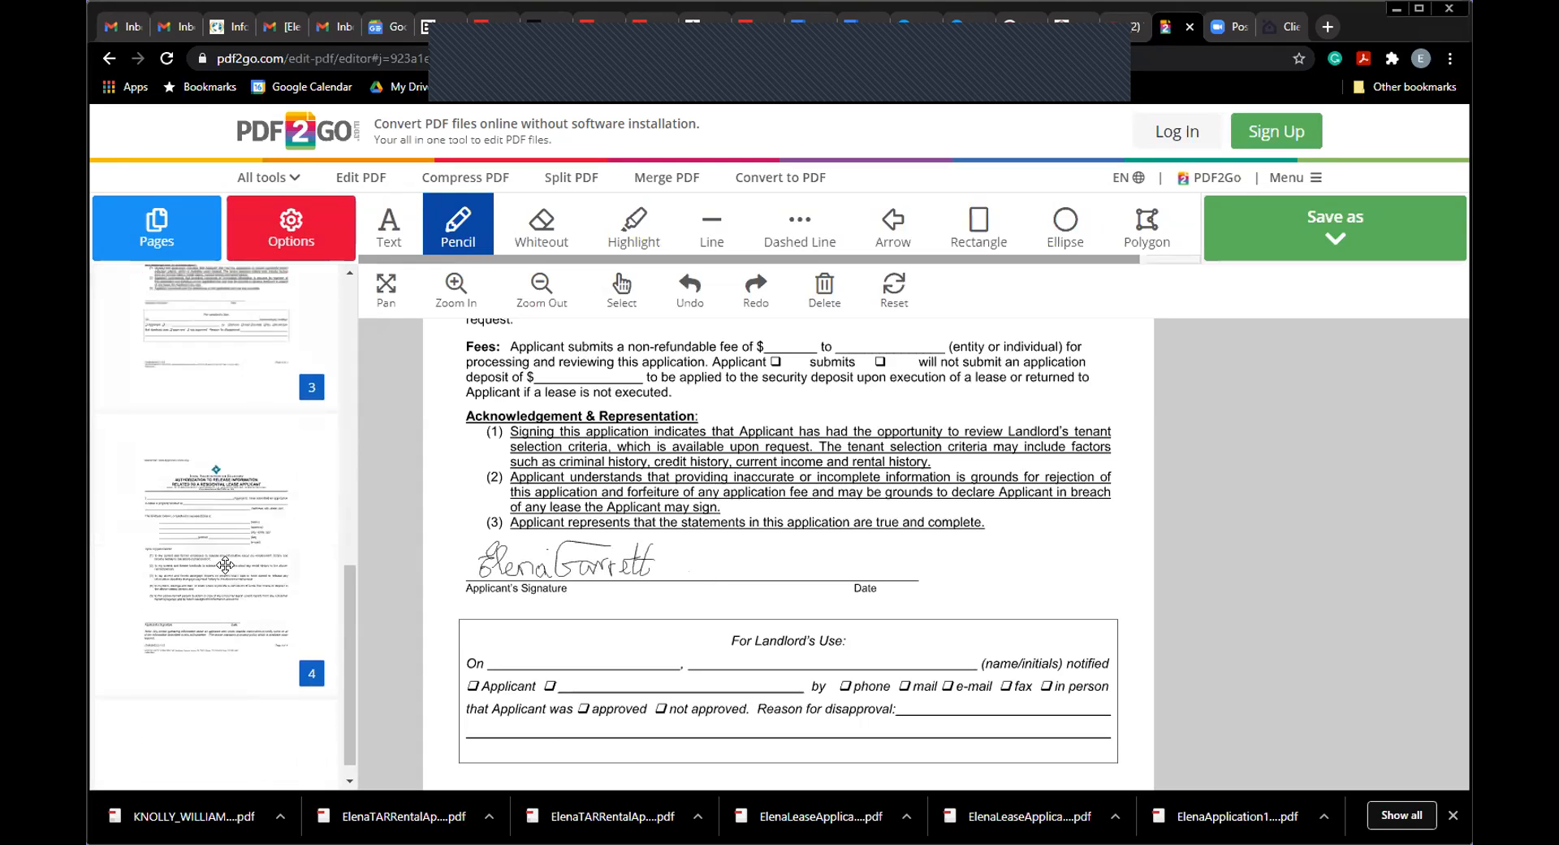
click(226, 565)
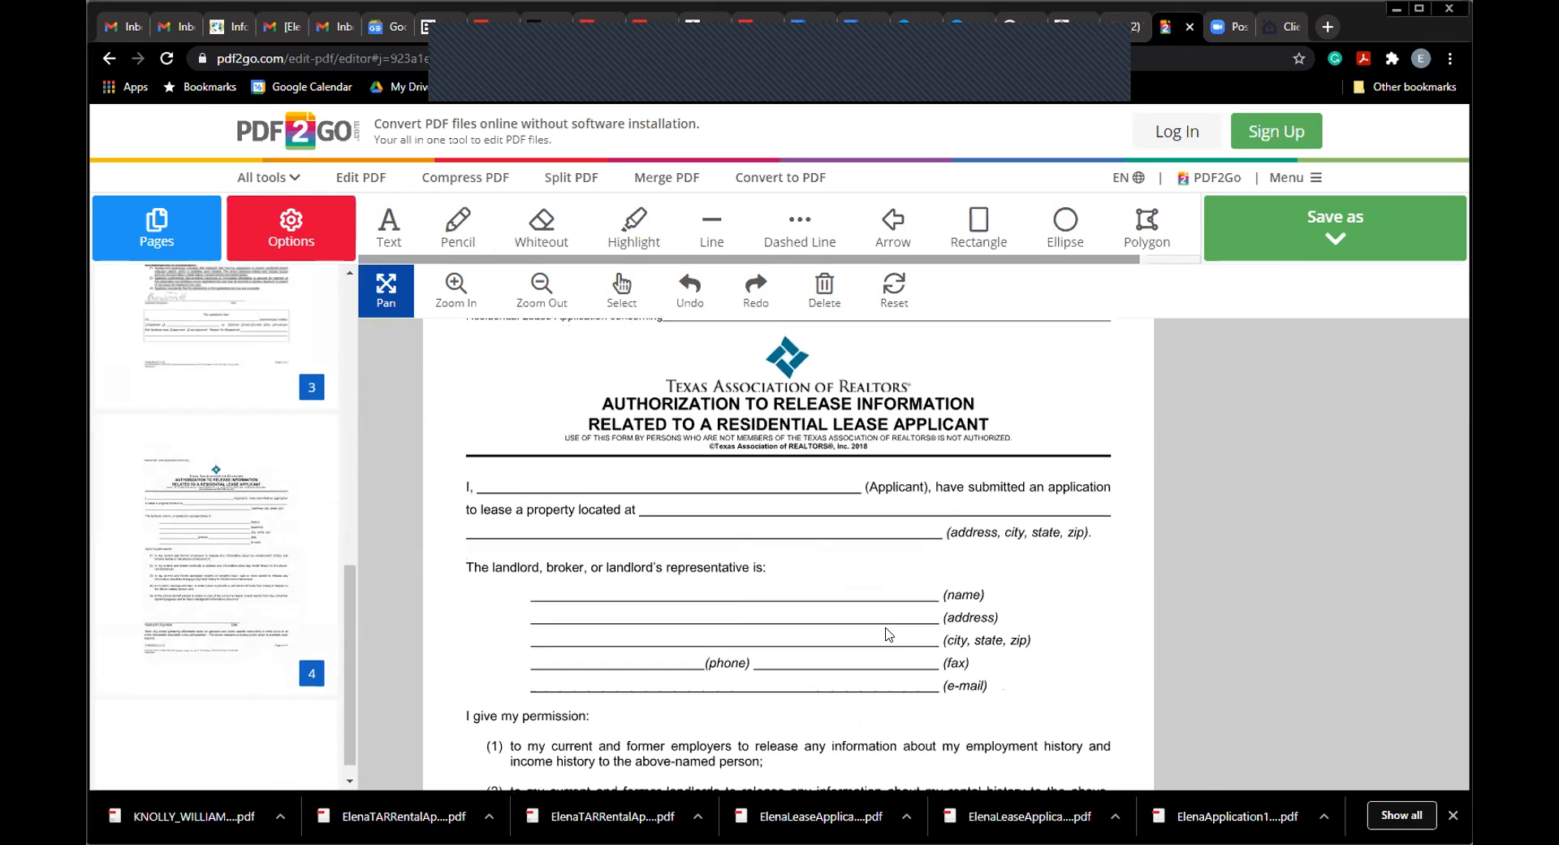
scroll(890, 635, down, 1)
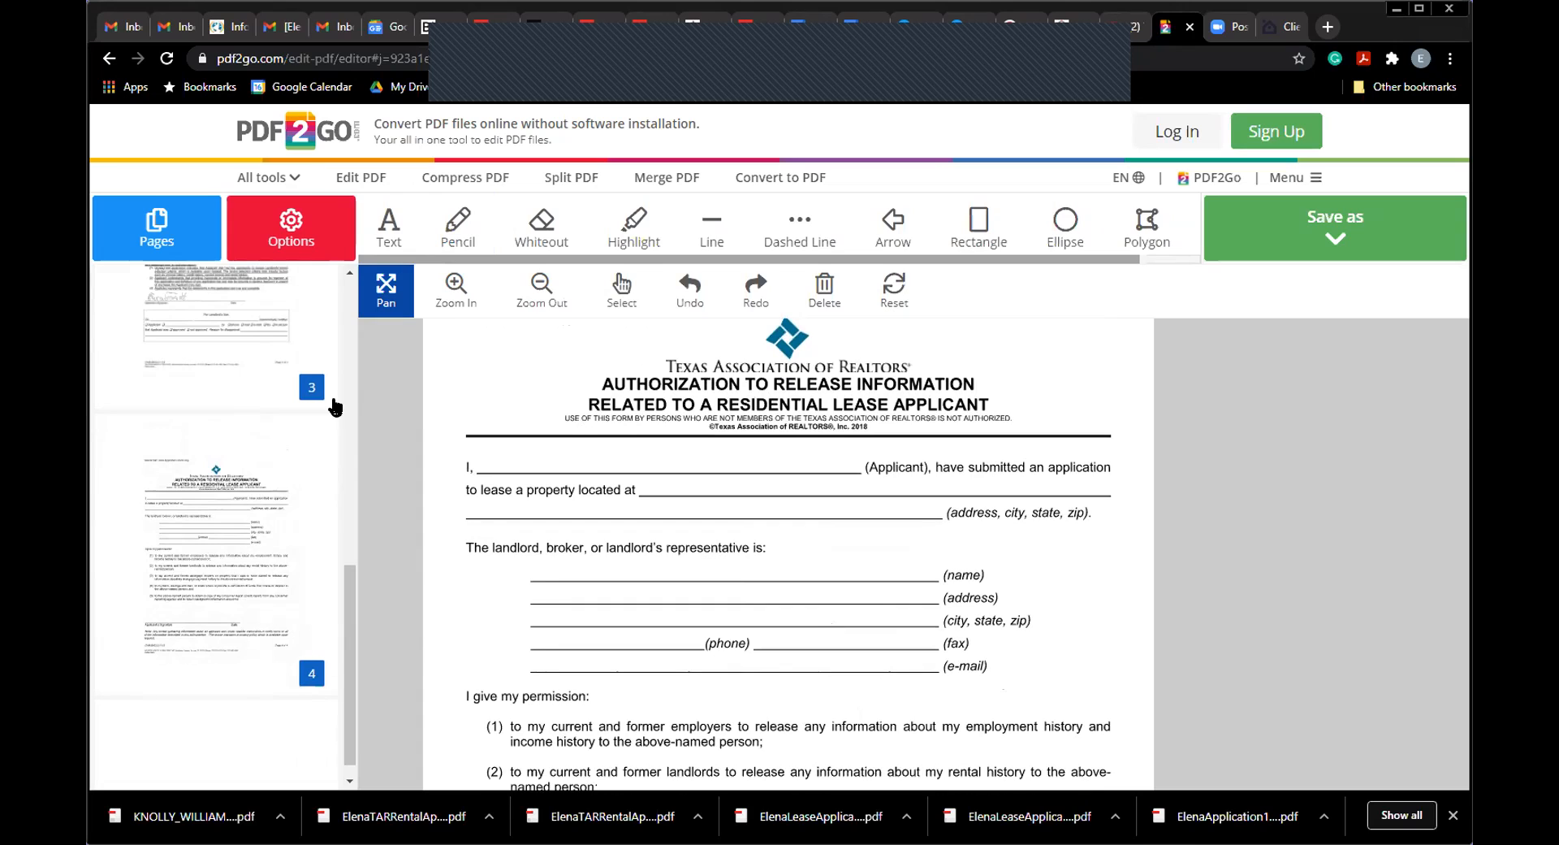
Step: Type the applicant's full name on the 'I,' blank and nudge it onto the line
click(378, 234)
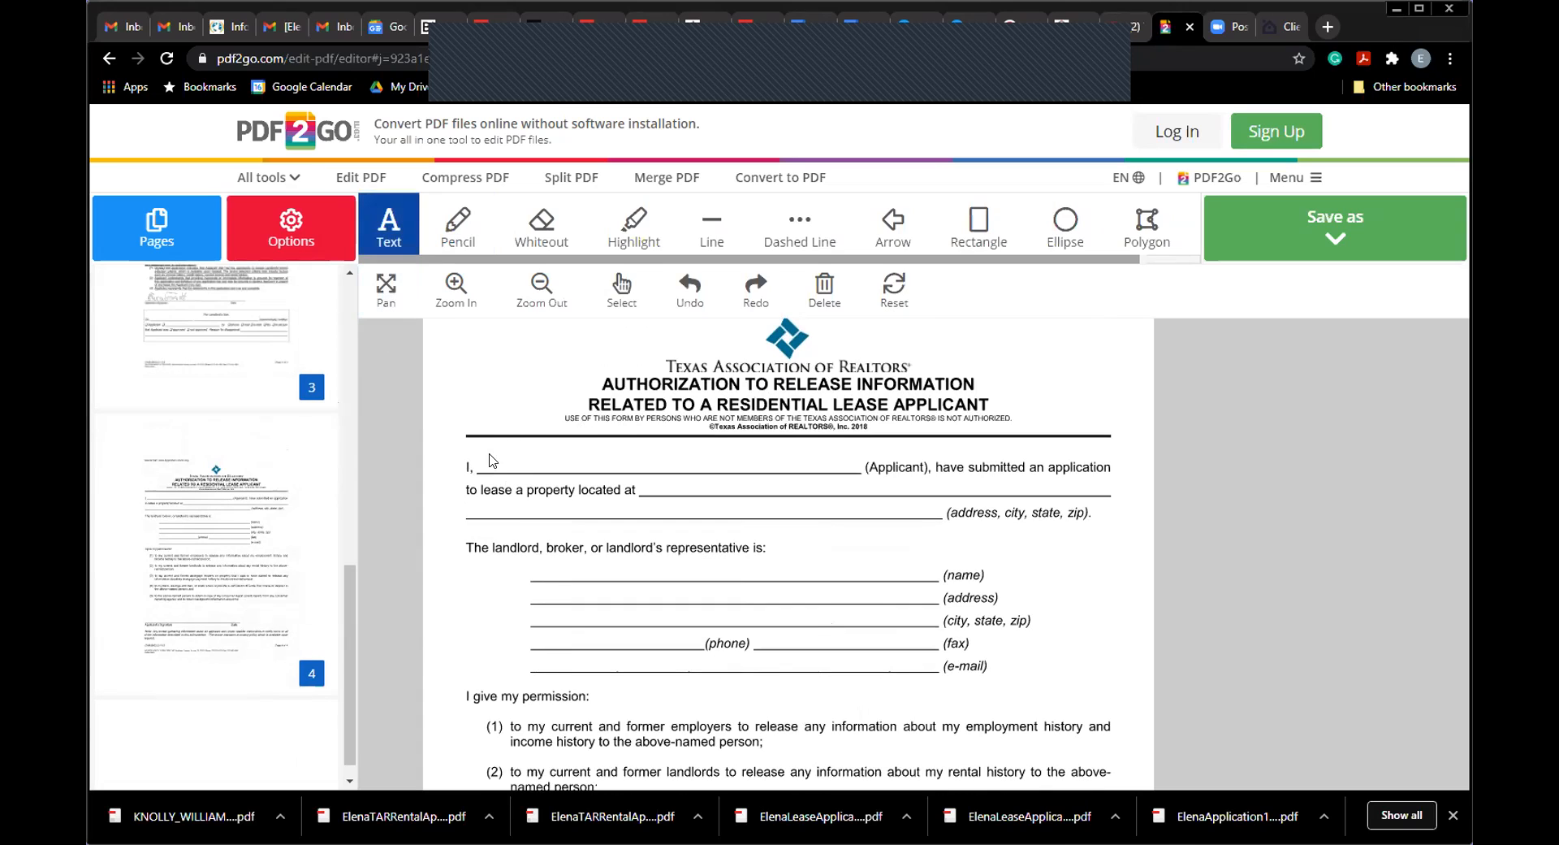
click(490, 460)
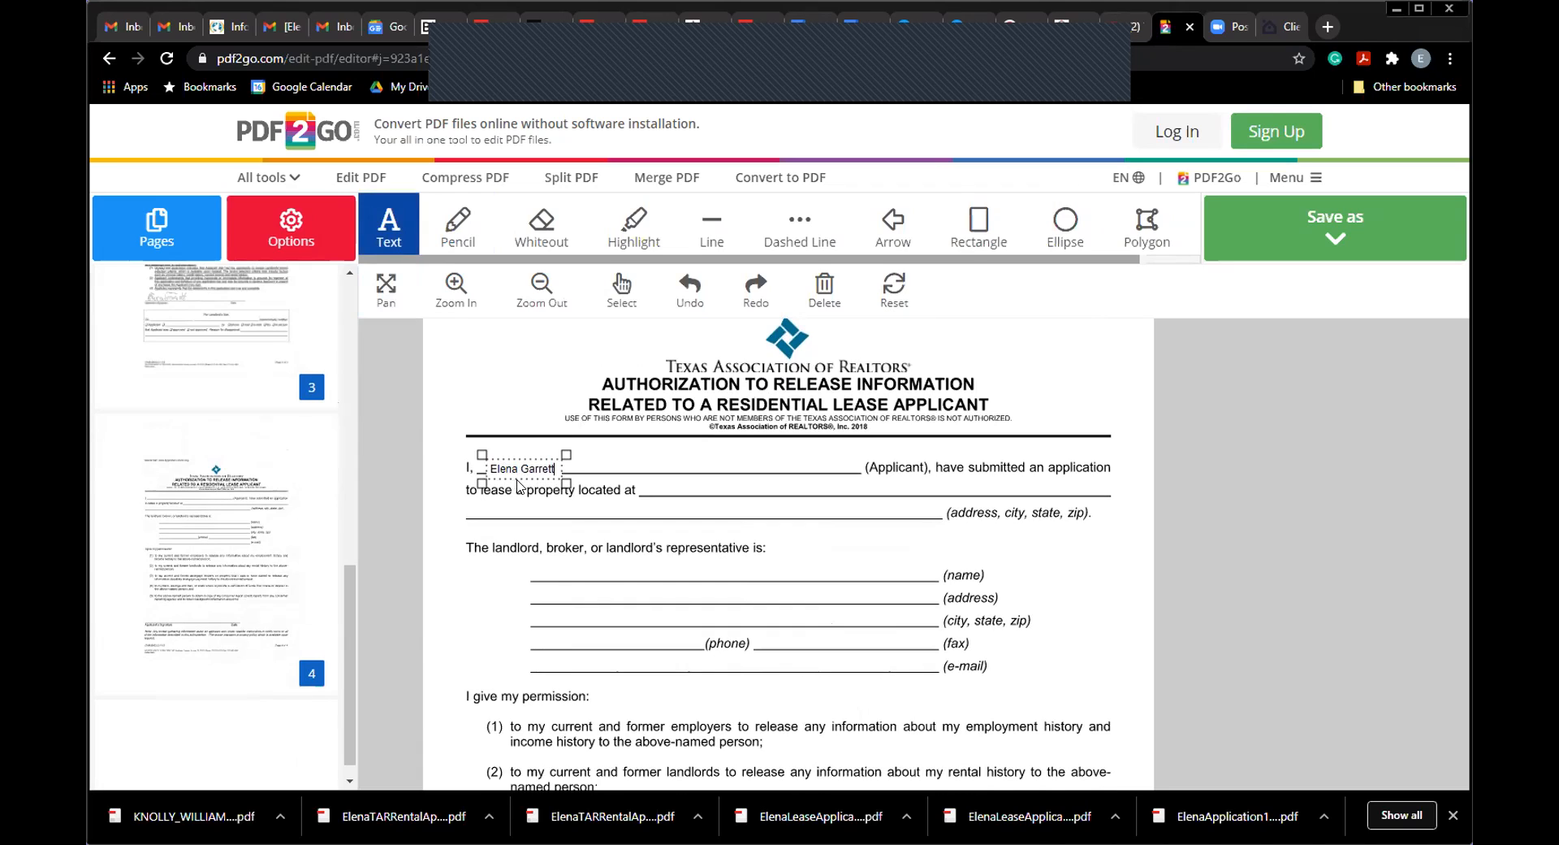
drag(480, 453, 480, 445)
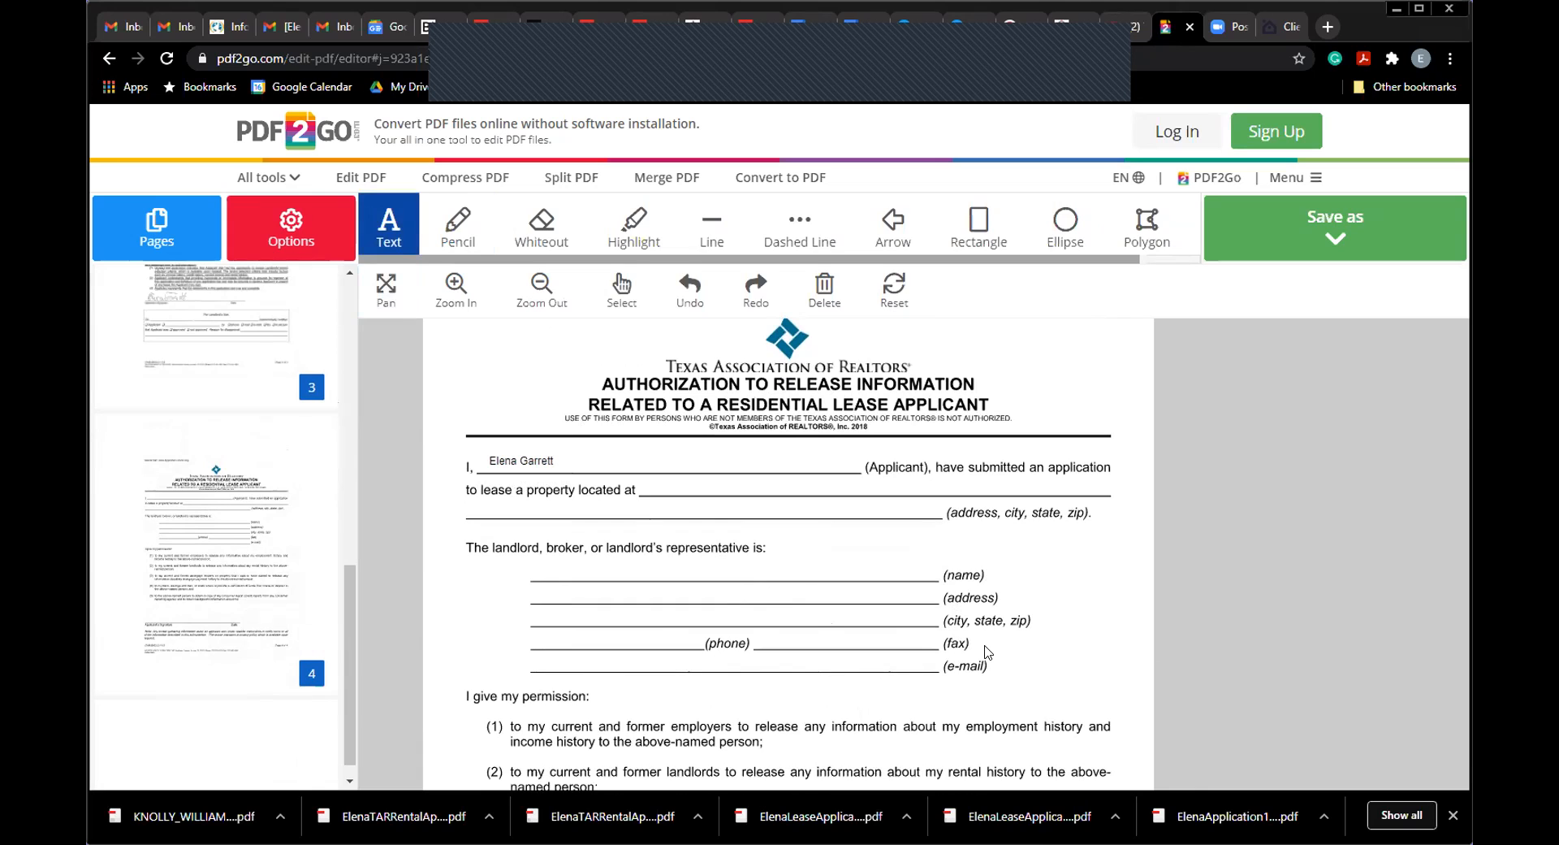
click(389, 296)
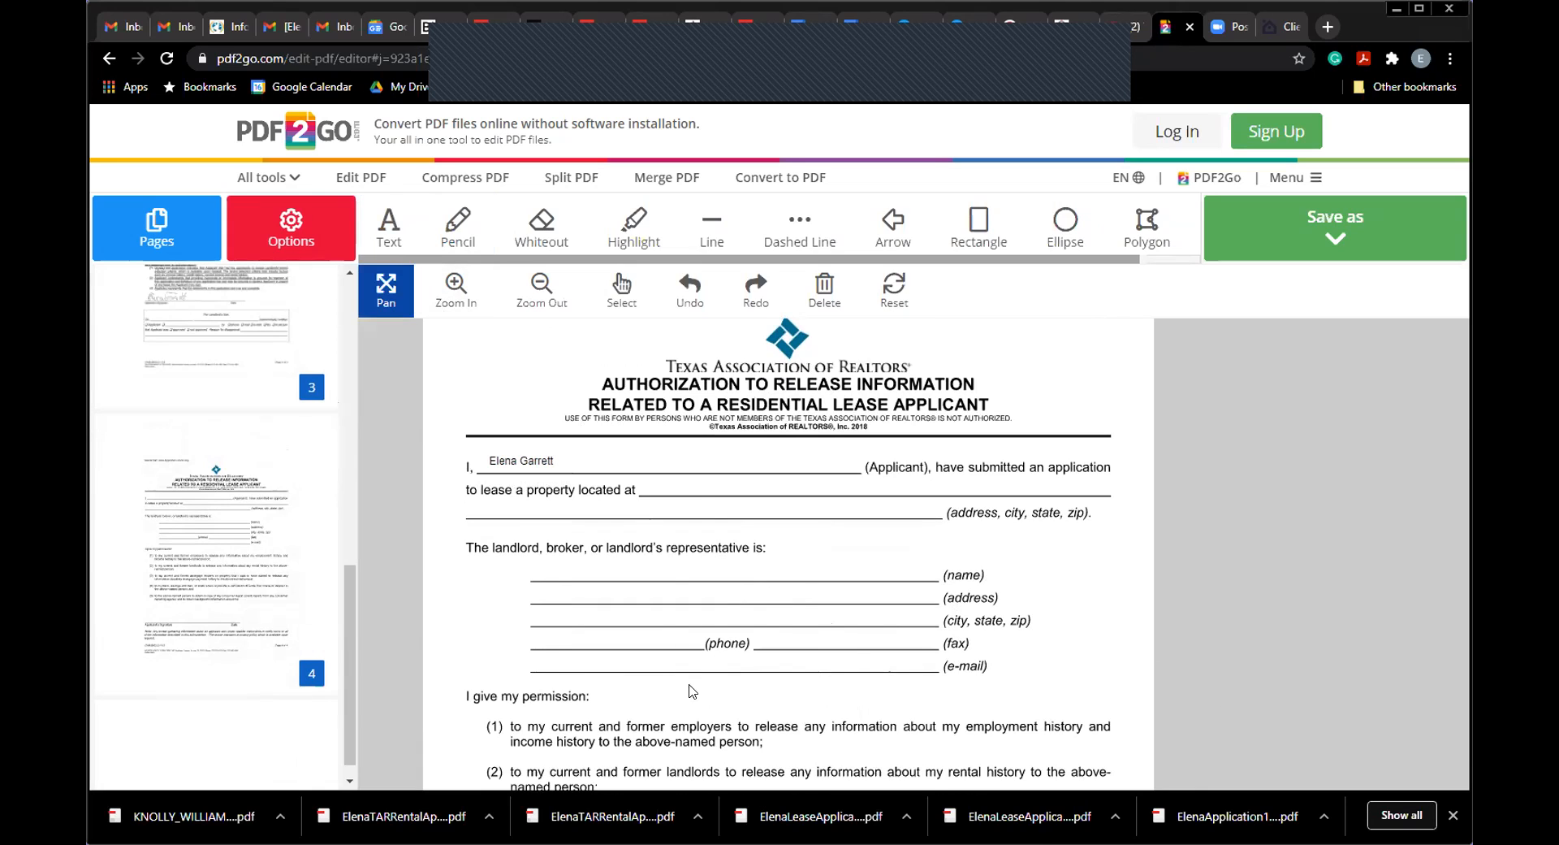
Step: Scroll to the signature area and set the Pencil stroke size to 2, undoing a first attempt
drag(692, 692, 698, 491)
drag(693, 658, 700, 476)
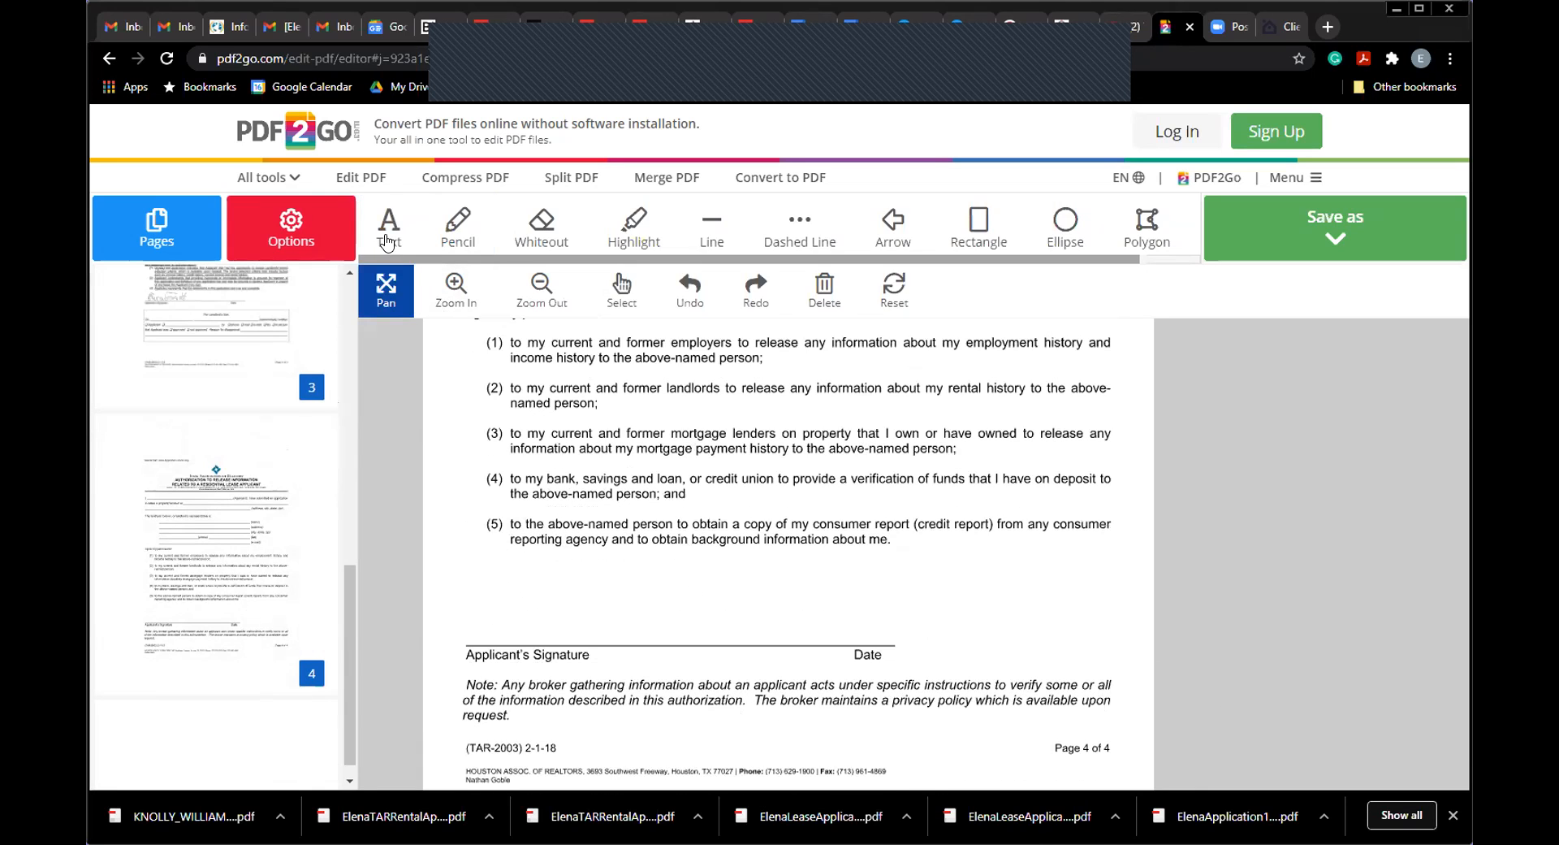
click(370, 222)
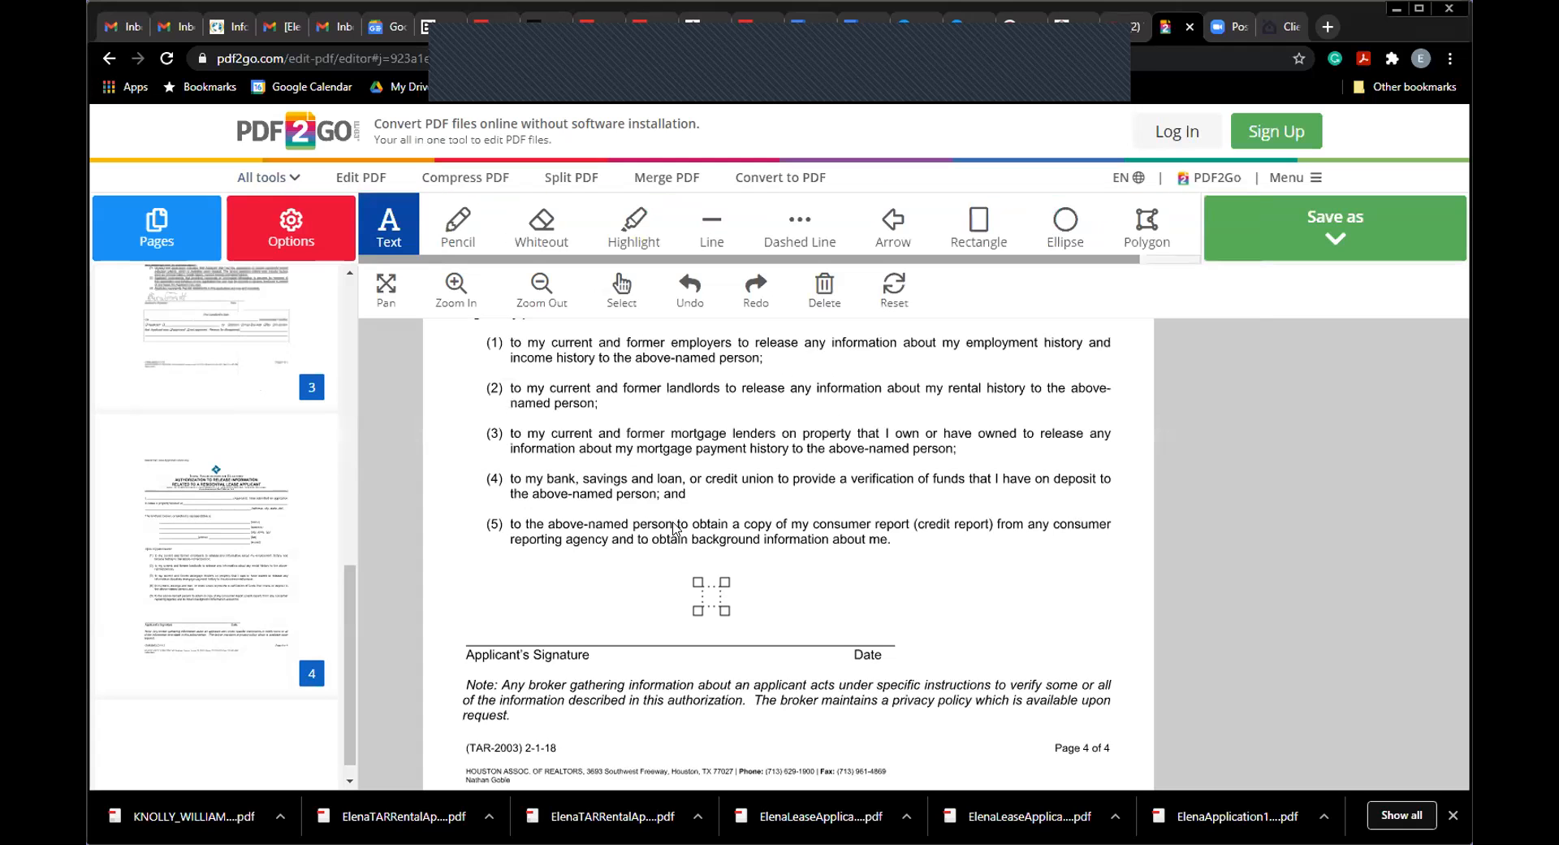
click(445, 228)
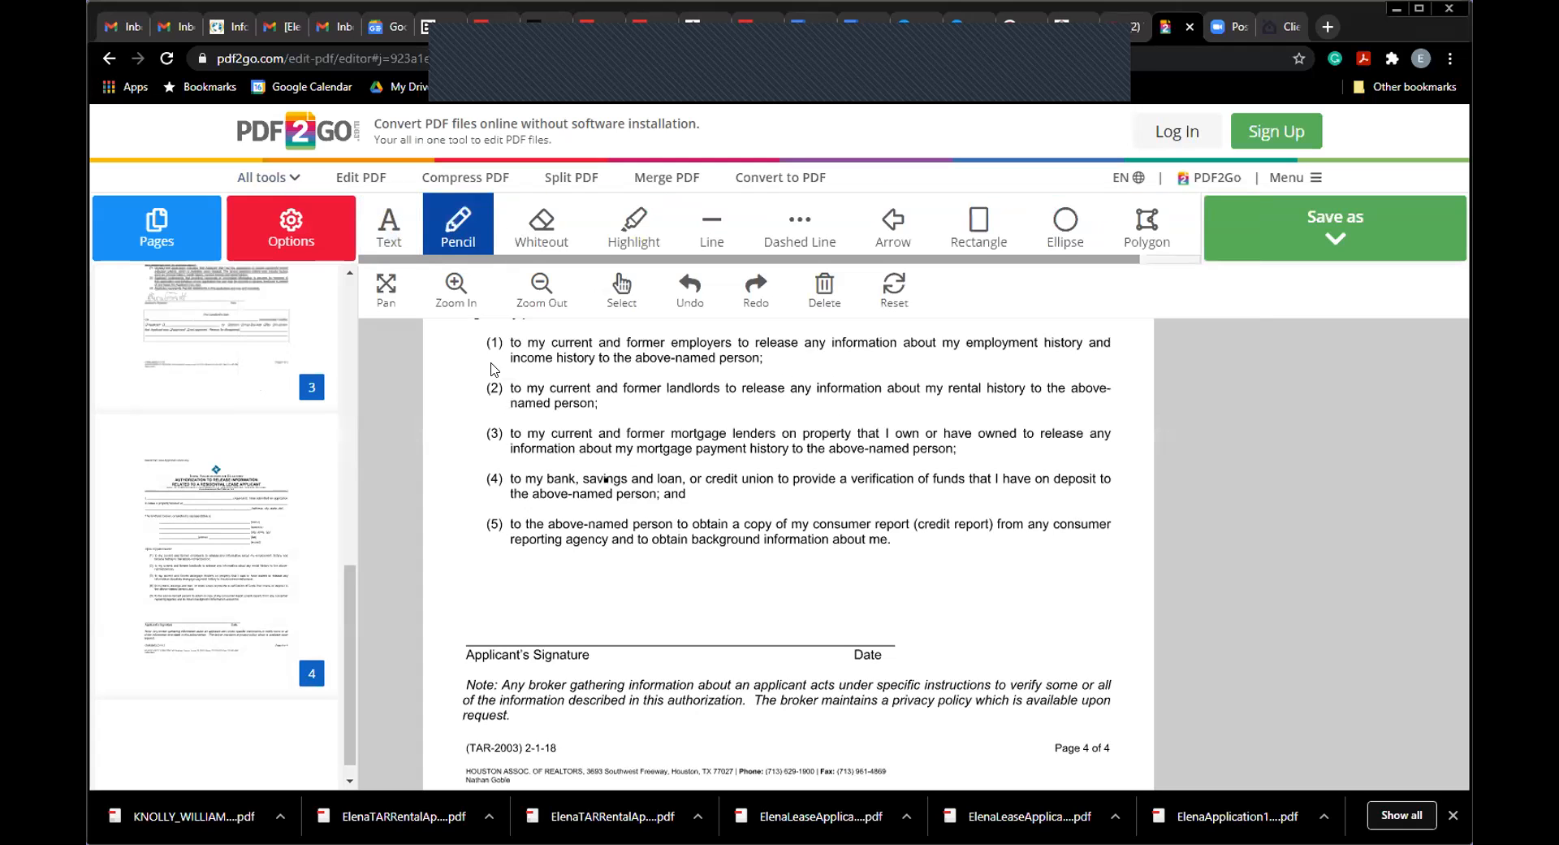
click(291, 231)
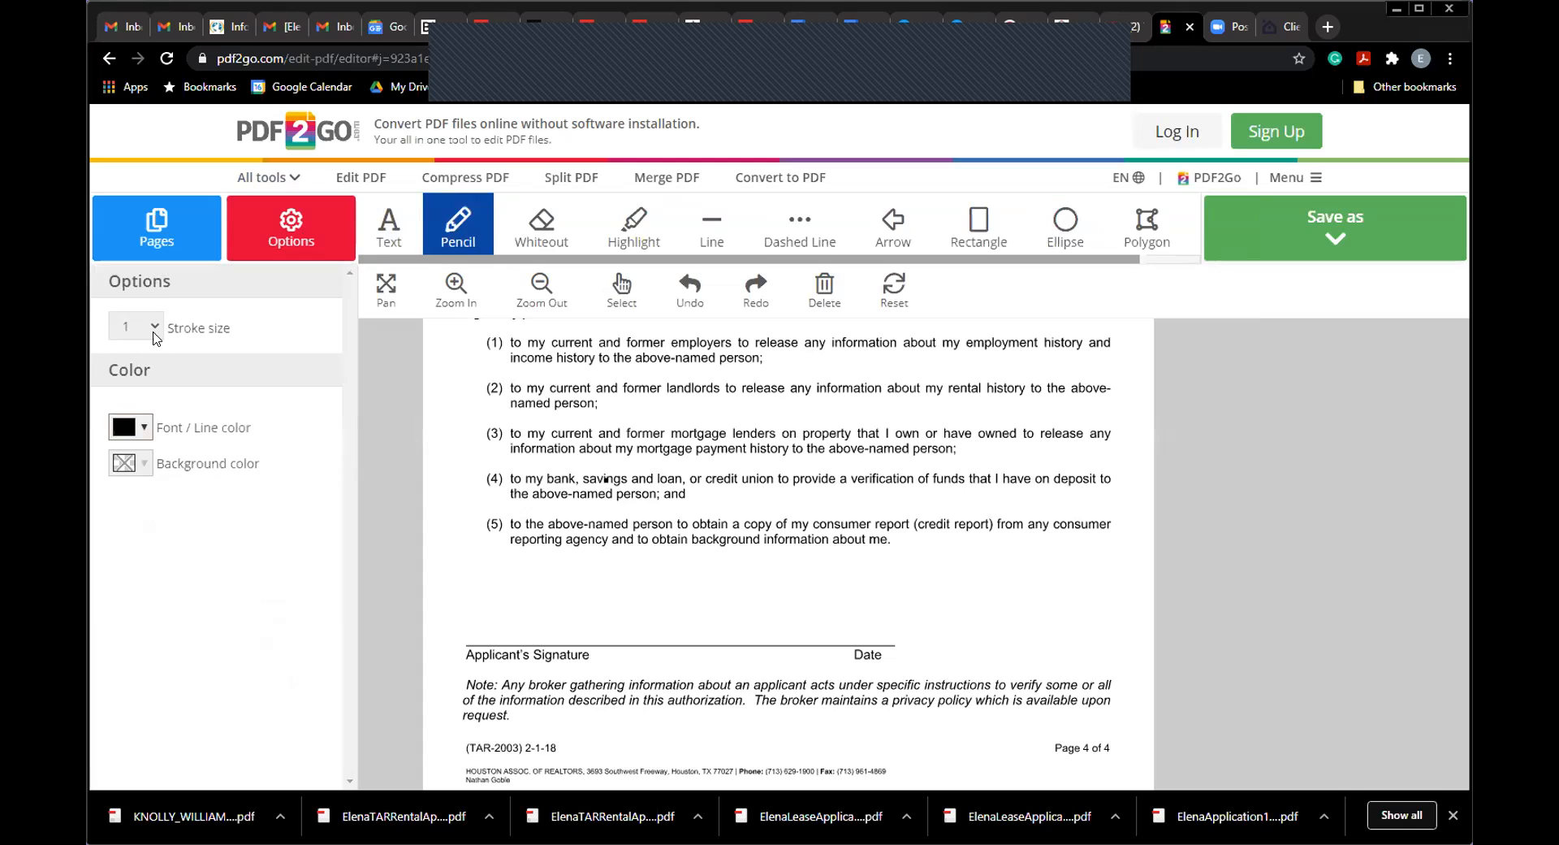
mouse_move(494, 605)
mouse_down()
mouse_move(532, 583)
mouse_move(493, 621)
mouse_move(549, 606)
mouse_move(594, 624)
mouse_up()
click(692, 288)
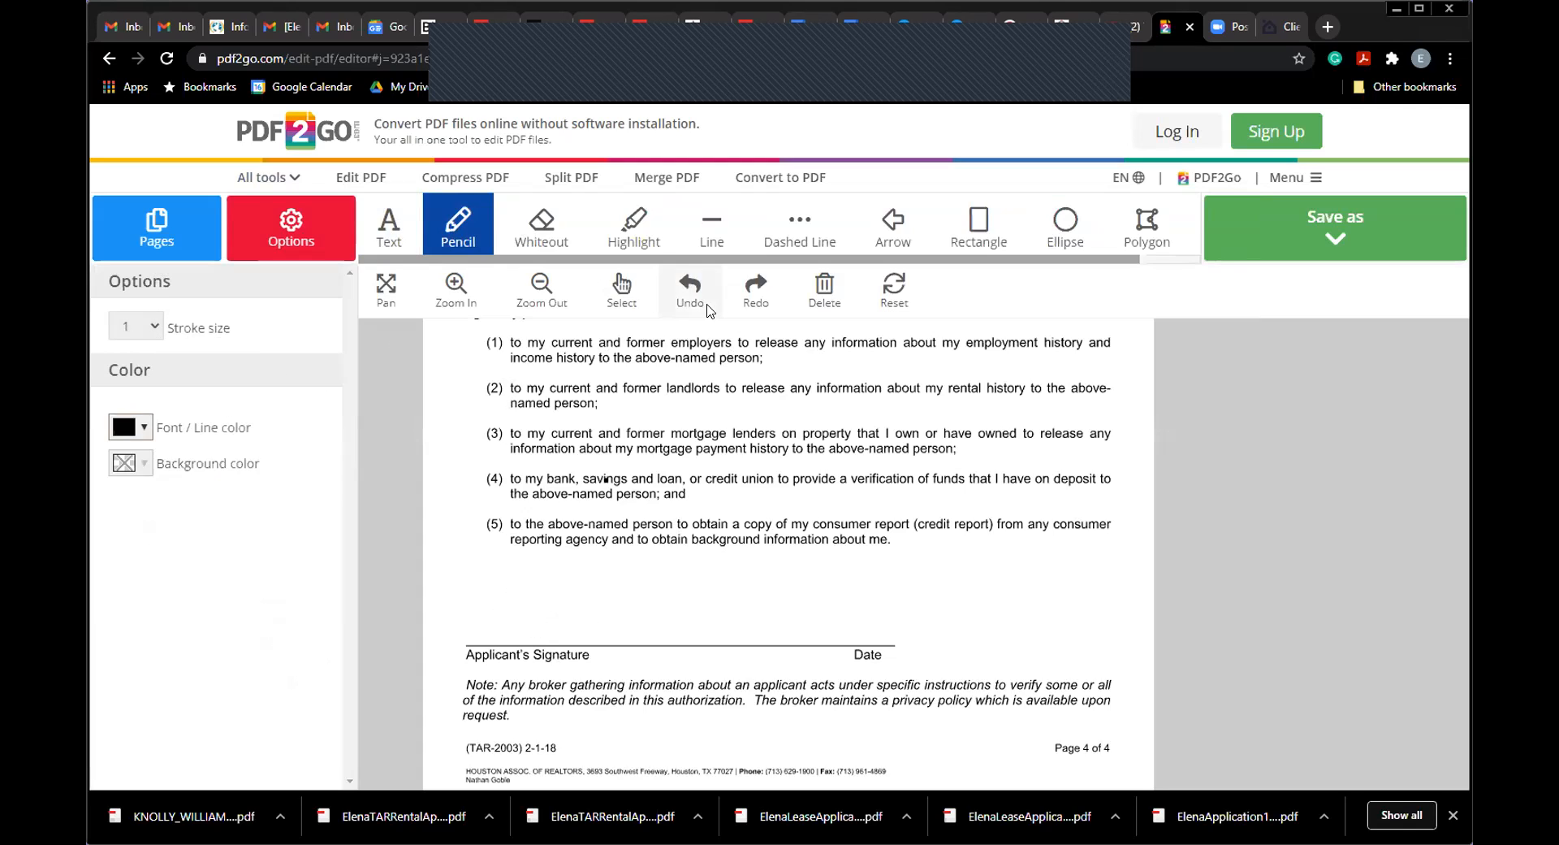
click(139, 326)
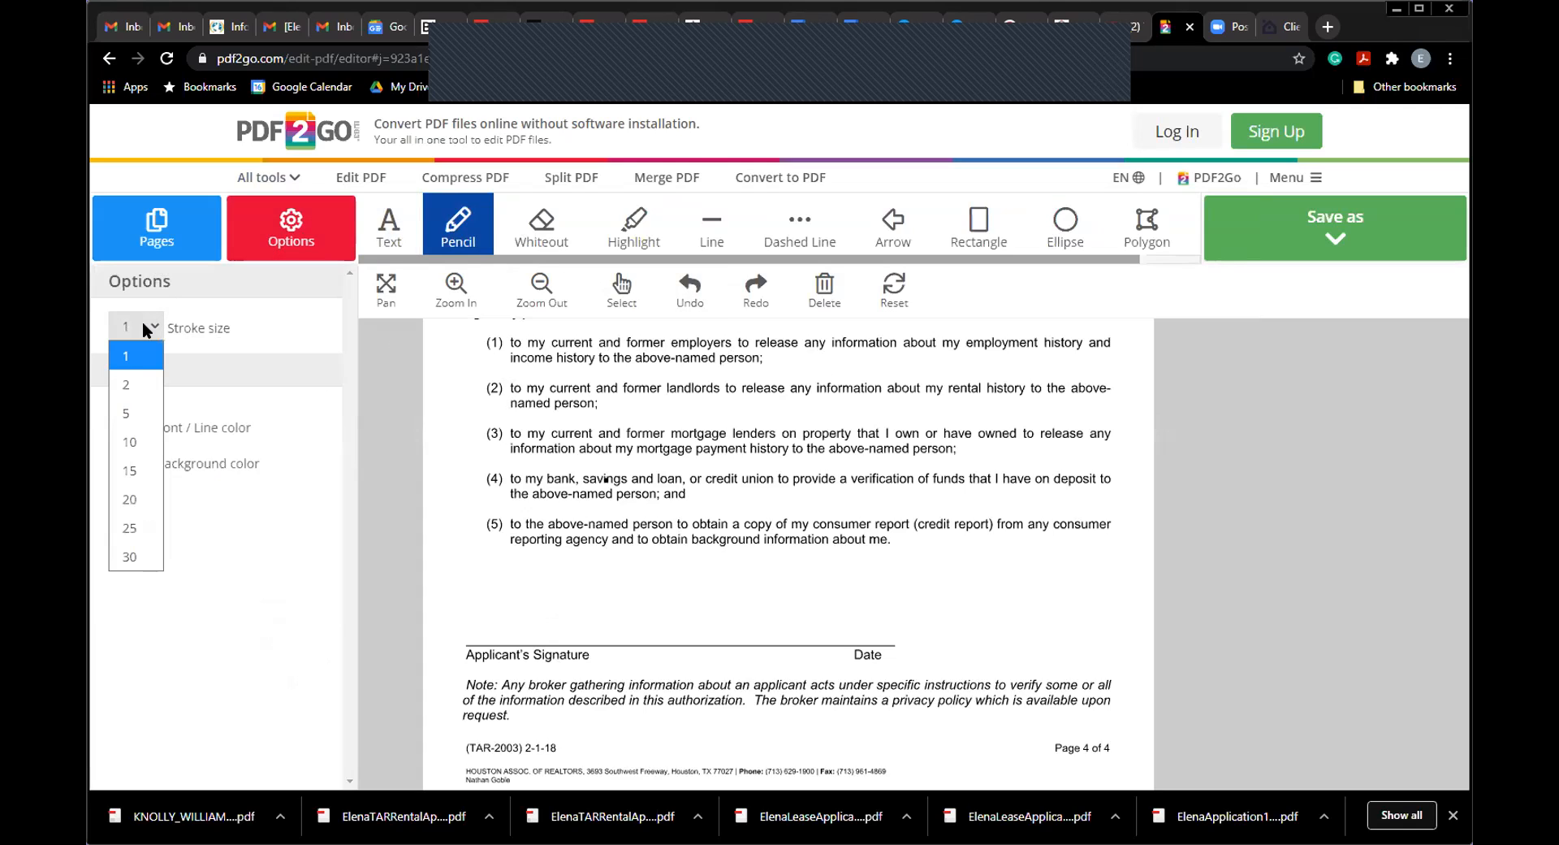
click(140, 380)
Step: Draw the signature above the Applicant's Signature line, undoing stray strokes
drag(477, 616, 488, 605)
click(689, 293)
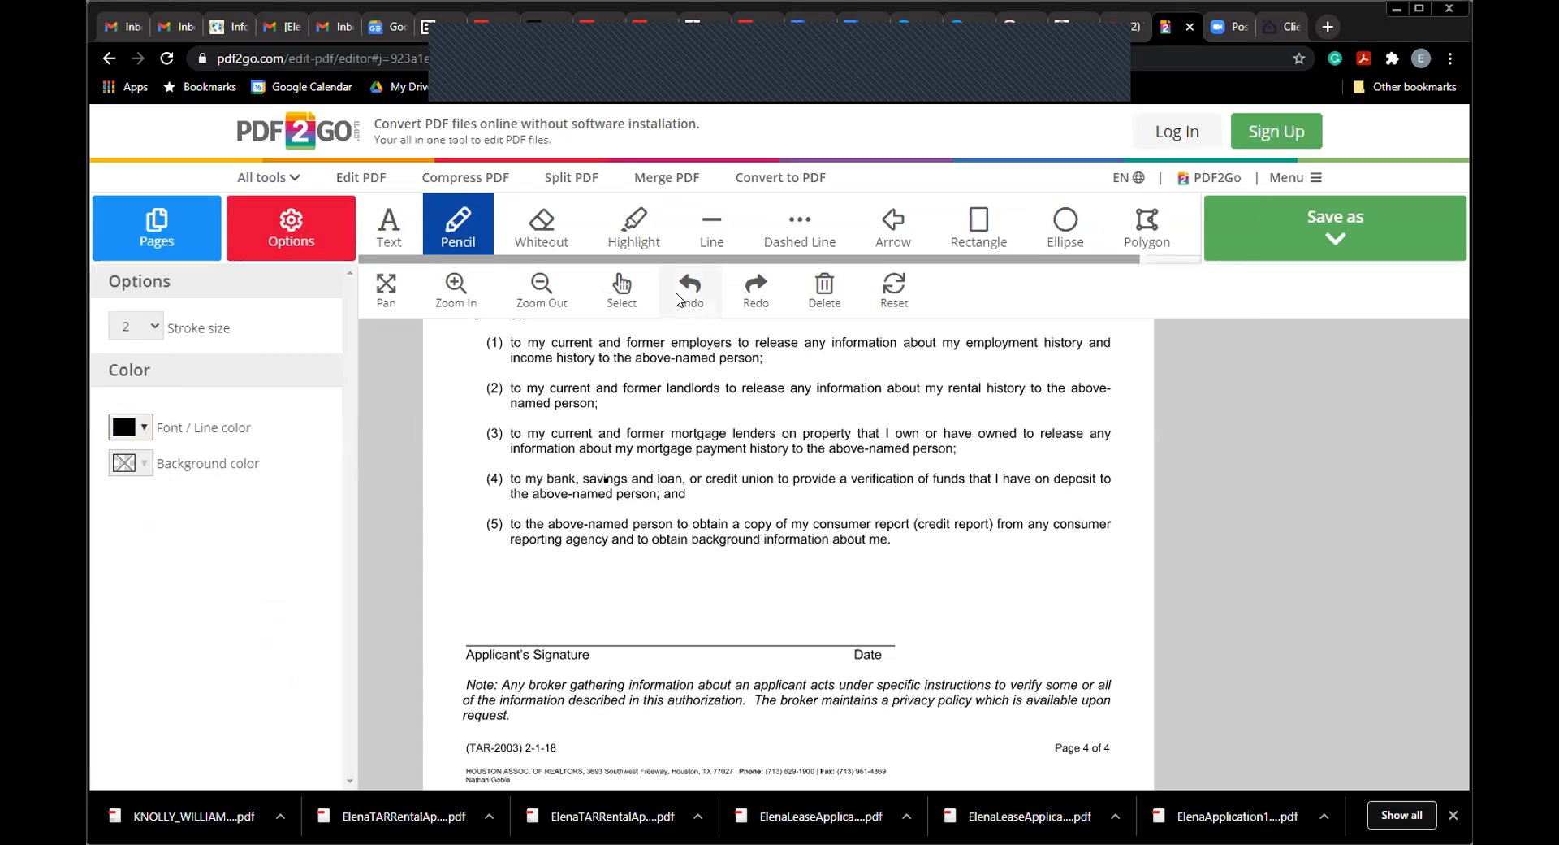
click(150, 341)
mouse_move(479, 602)
mouse_down()
mouse_move(543, 617)
mouse_move(569, 642)
mouse_move(689, 649)
mouse_move(712, 599)
mouse_up()
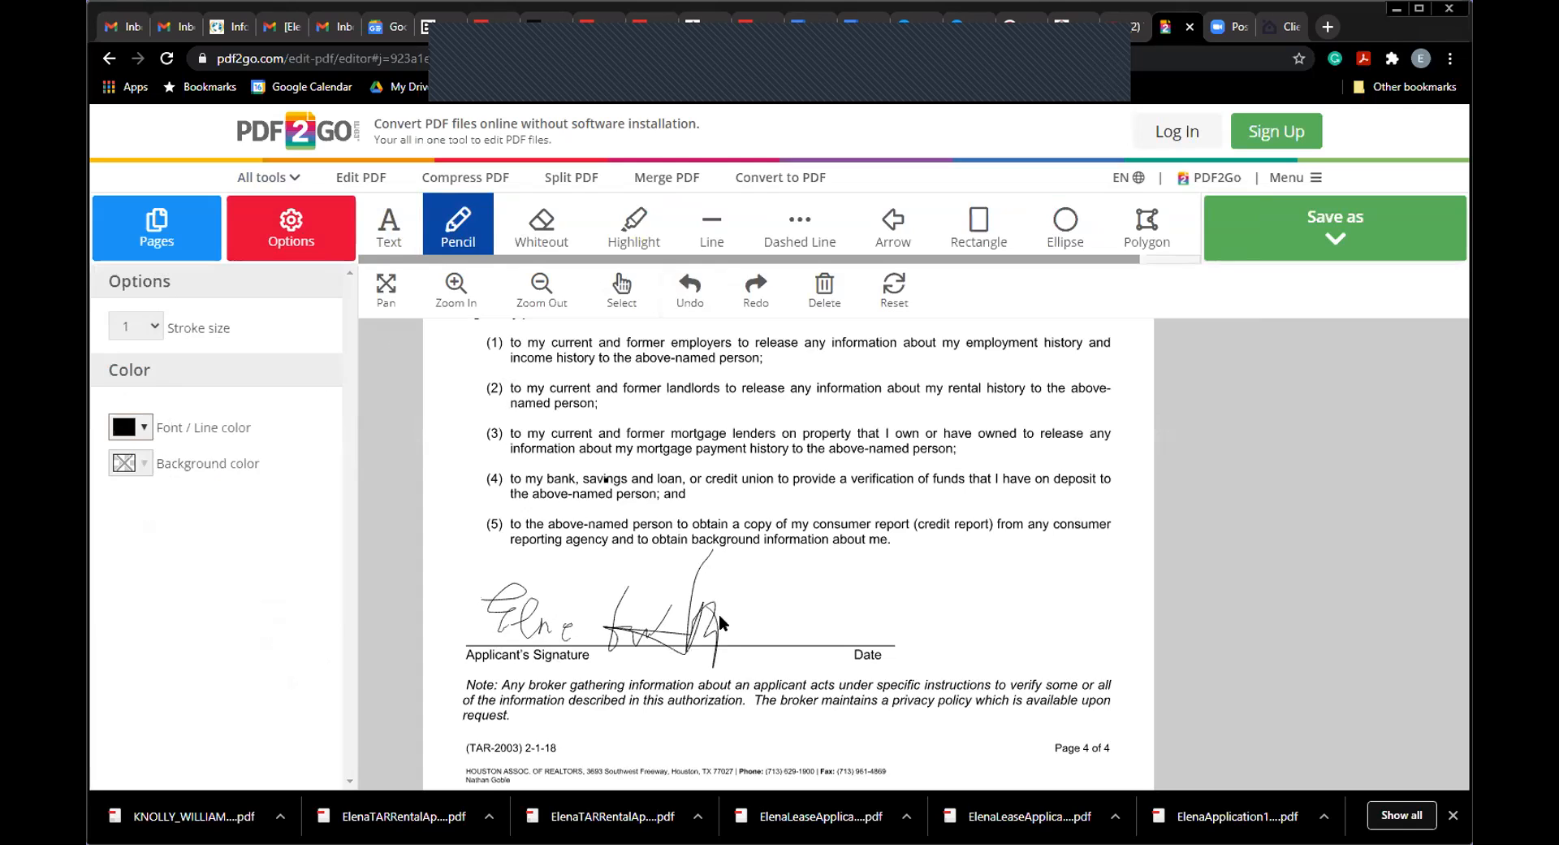
drag(605, 624, 725, 610)
drag(721, 552, 716, 639)
click(689, 289)
Step: Show the page thumbnails again and scroll through them
click(161, 234)
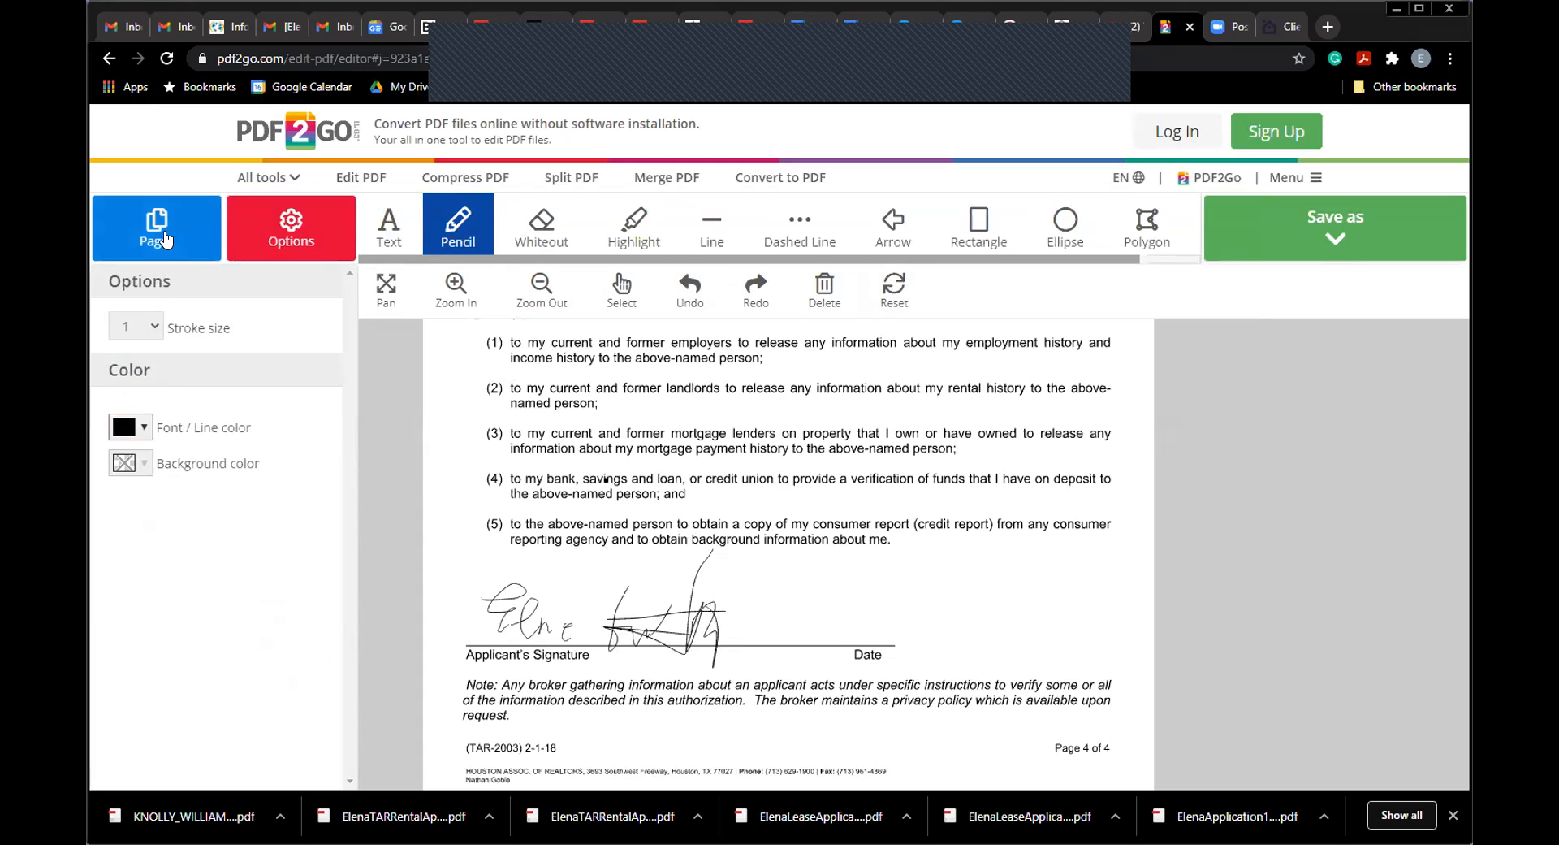
scroll(341, 647, down, 3)
mouse_move(341, 648)
mouse_down()
mouse_move(367, 544)
mouse_move(376, 379)
mouse_move(352, 631)
mouse_up()
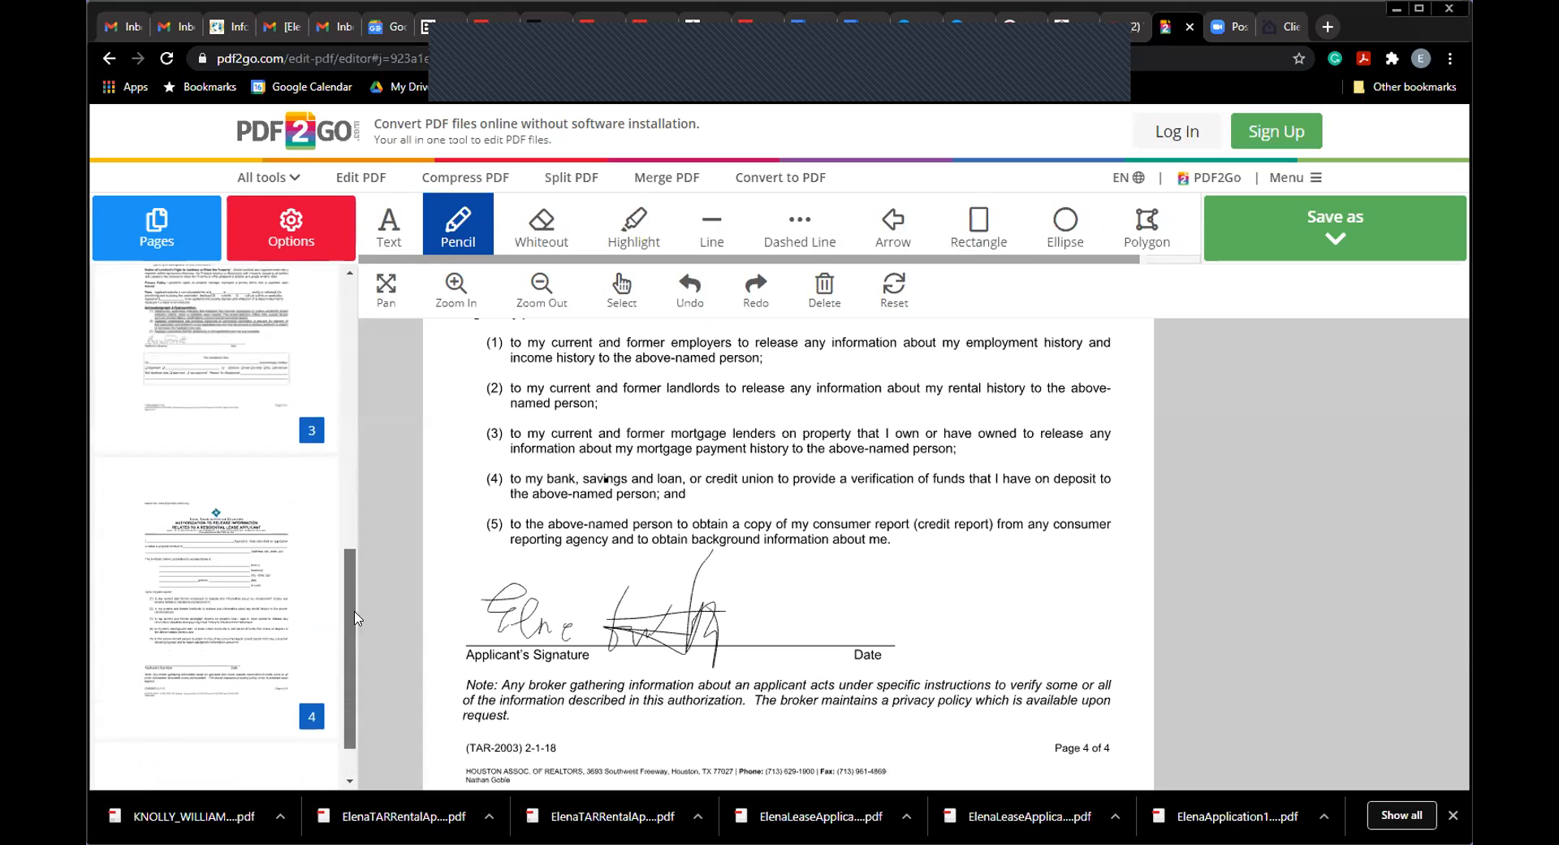
Step: Save the edited PDF into Dropbox, replacing 'output' with the template file name
click(1326, 236)
click(1273, 302)
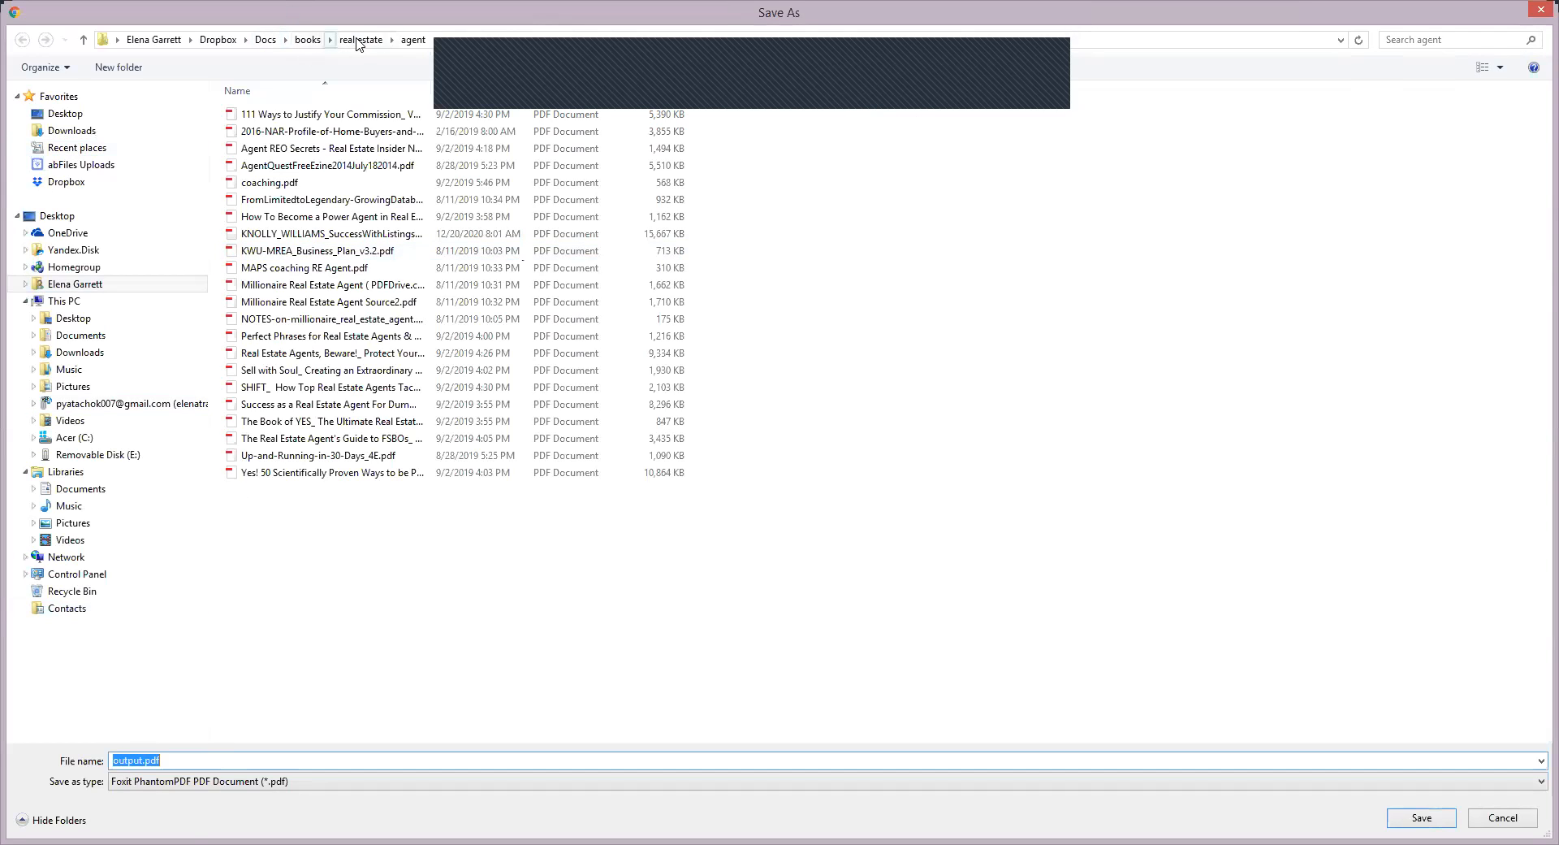
click(218, 40)
click(143, 760)
mouse_move(139, 757)
mouse_down()
mouse_move(99, 757)
mouse_move(116, 757)
mouse_up()
click(185, 757)
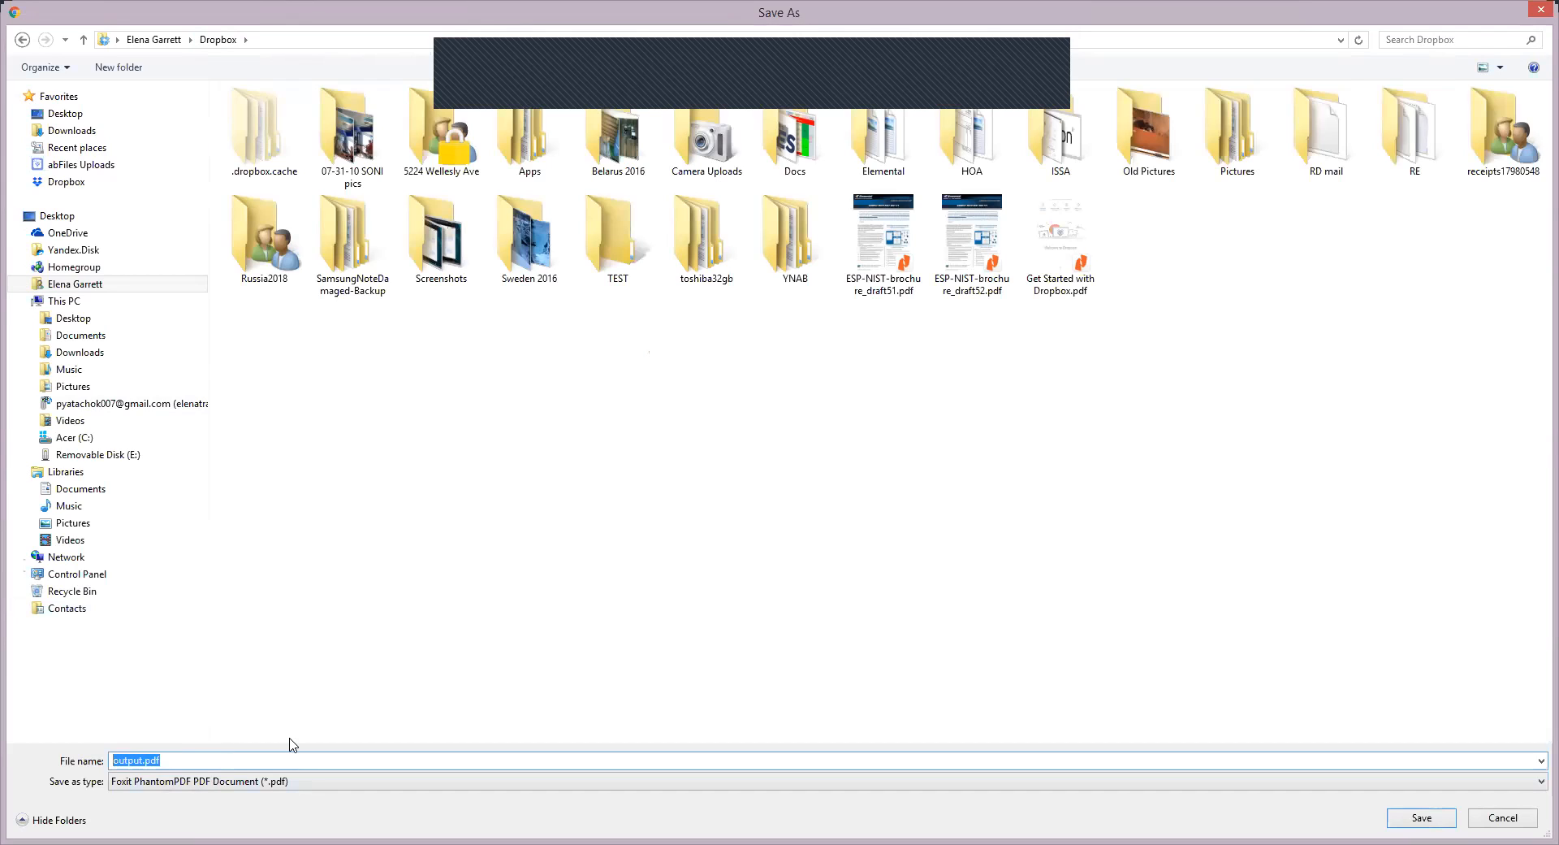
text(ElenaTARLeaseApplicationTEMPLATE)
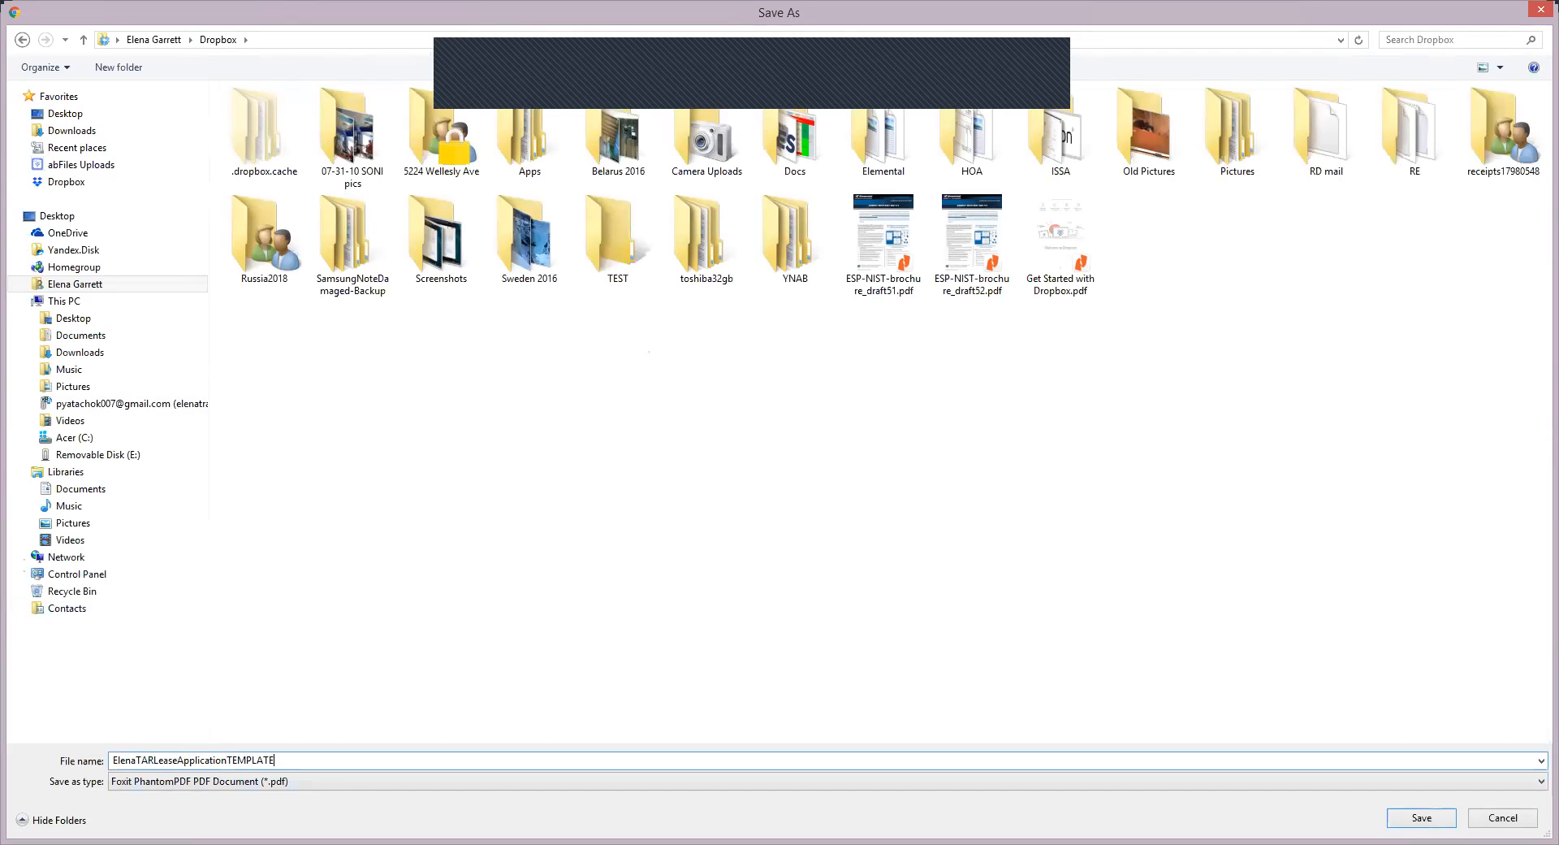
click(1410, 821)
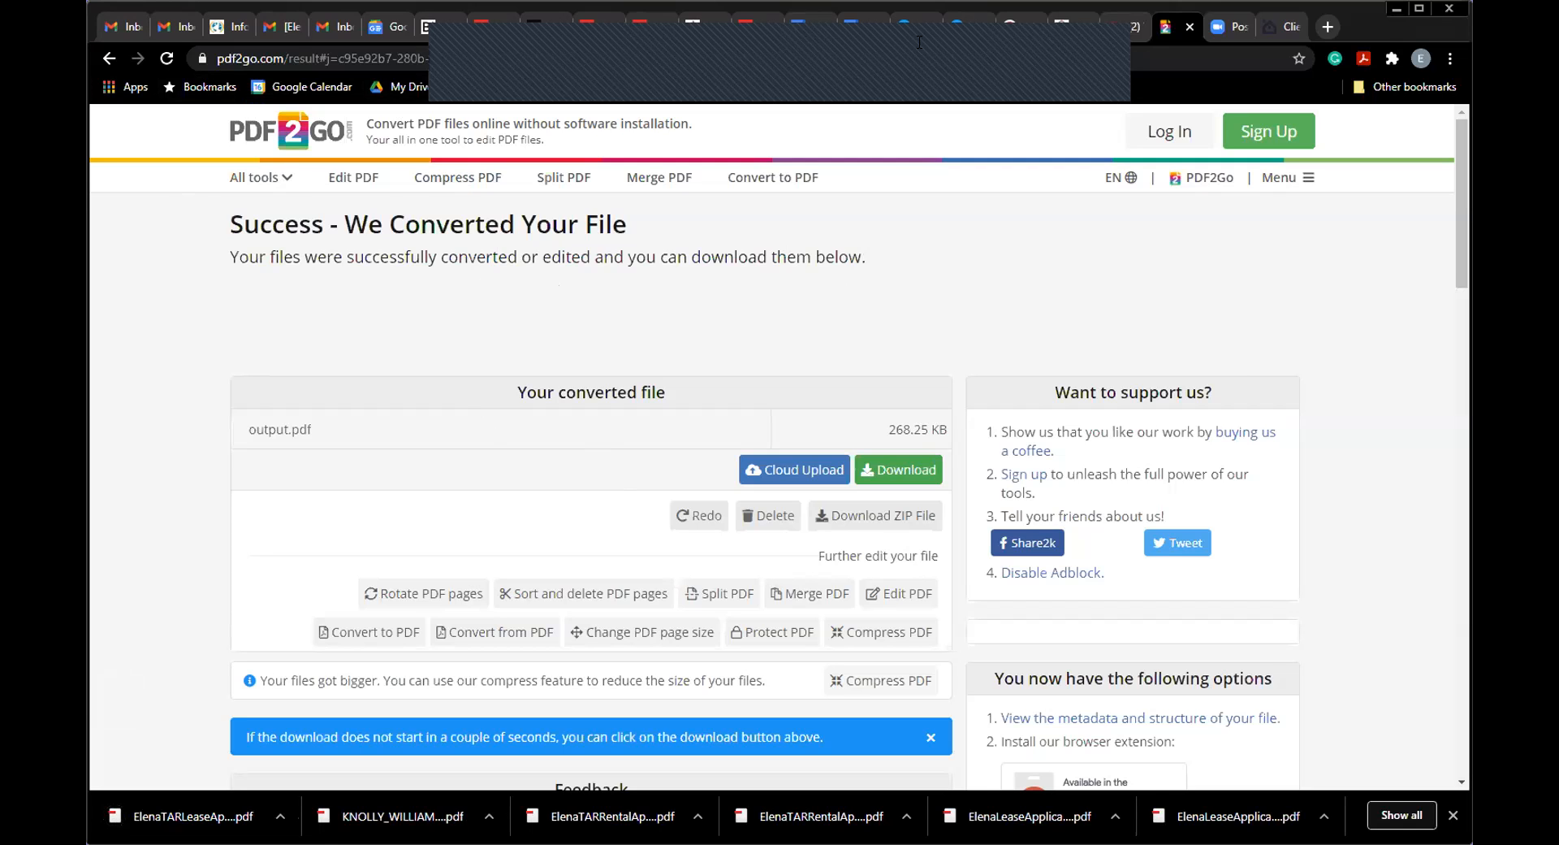
Step: Go back from the download page to the PDF editor
click(107, 60)
click(106, 63)
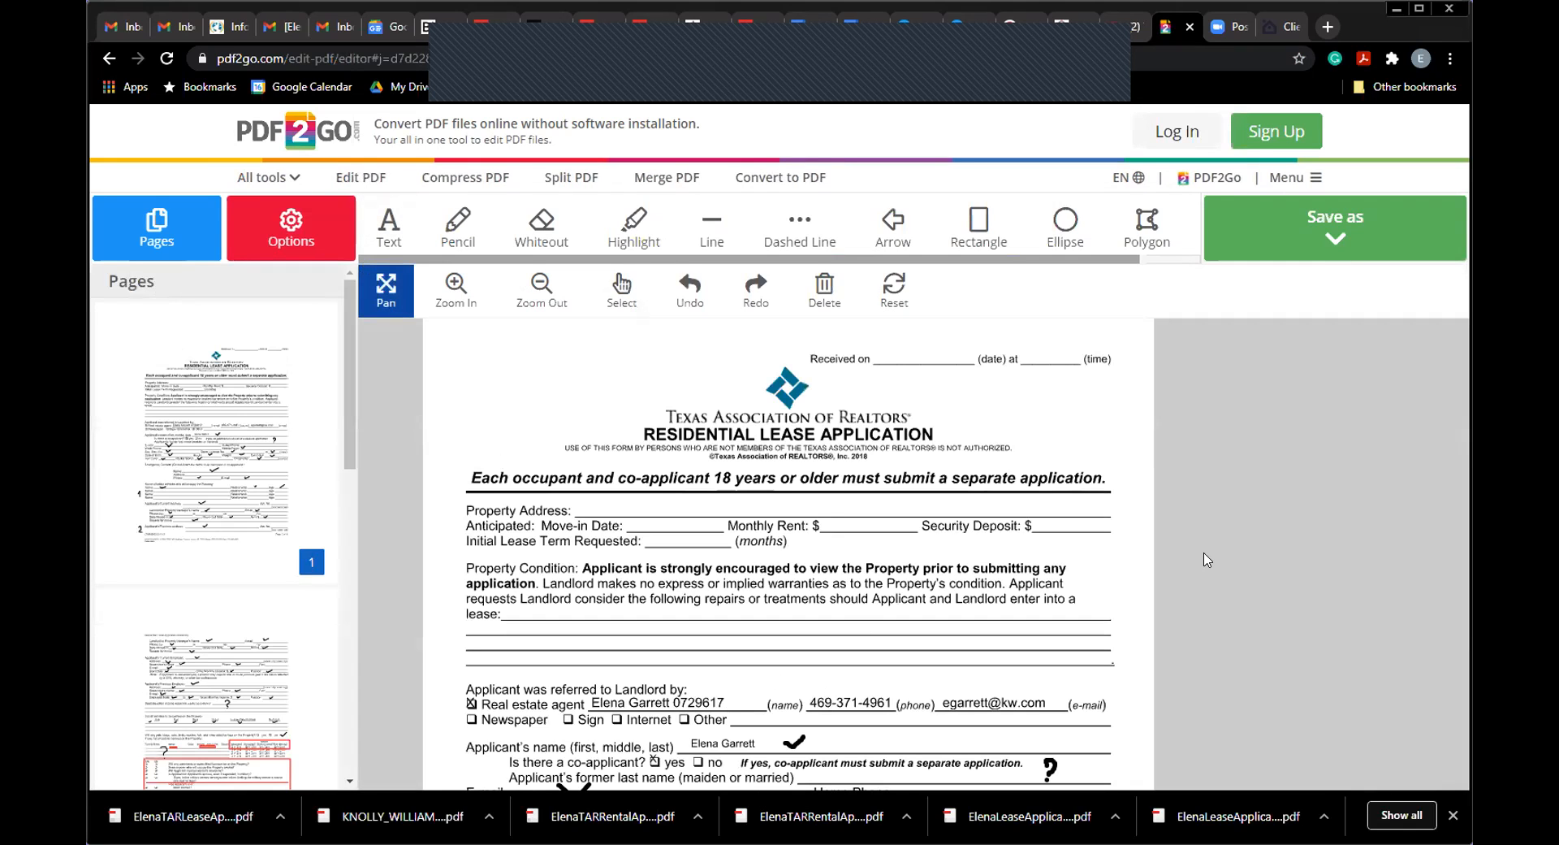
Step: Scroll the page thumbnails and return to page 1
drag(350, 356, 347, 540)
click(295, 504)
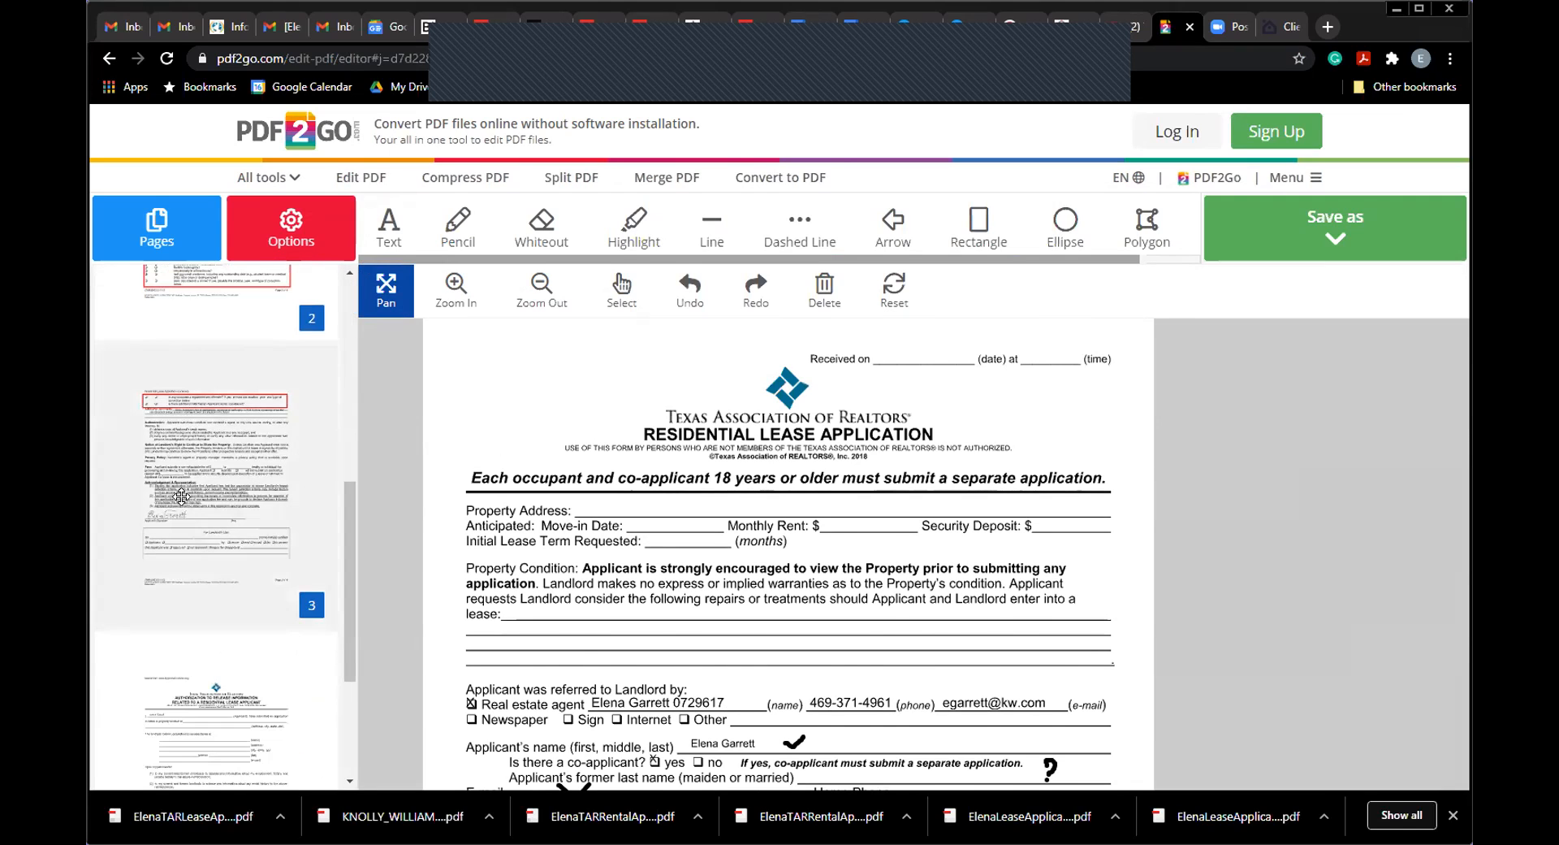
drag(347, 536, 350, 341)
click(231, 352)
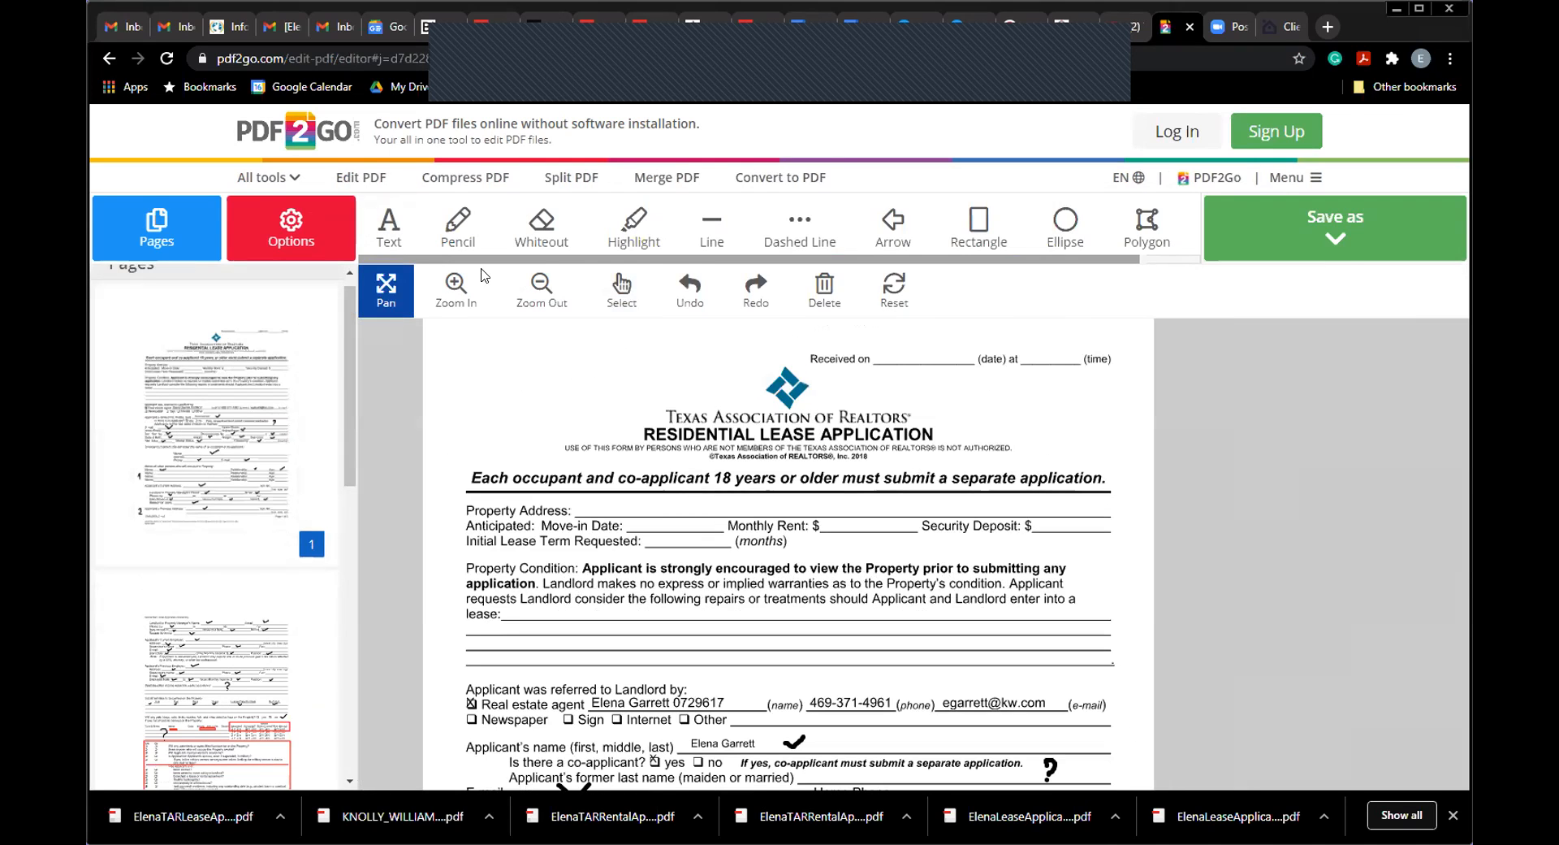
Step: Pencil check marks on the Property Address, Monthly Rent, Security Deposit and Initial Lease Term blanks
click(451, 223)
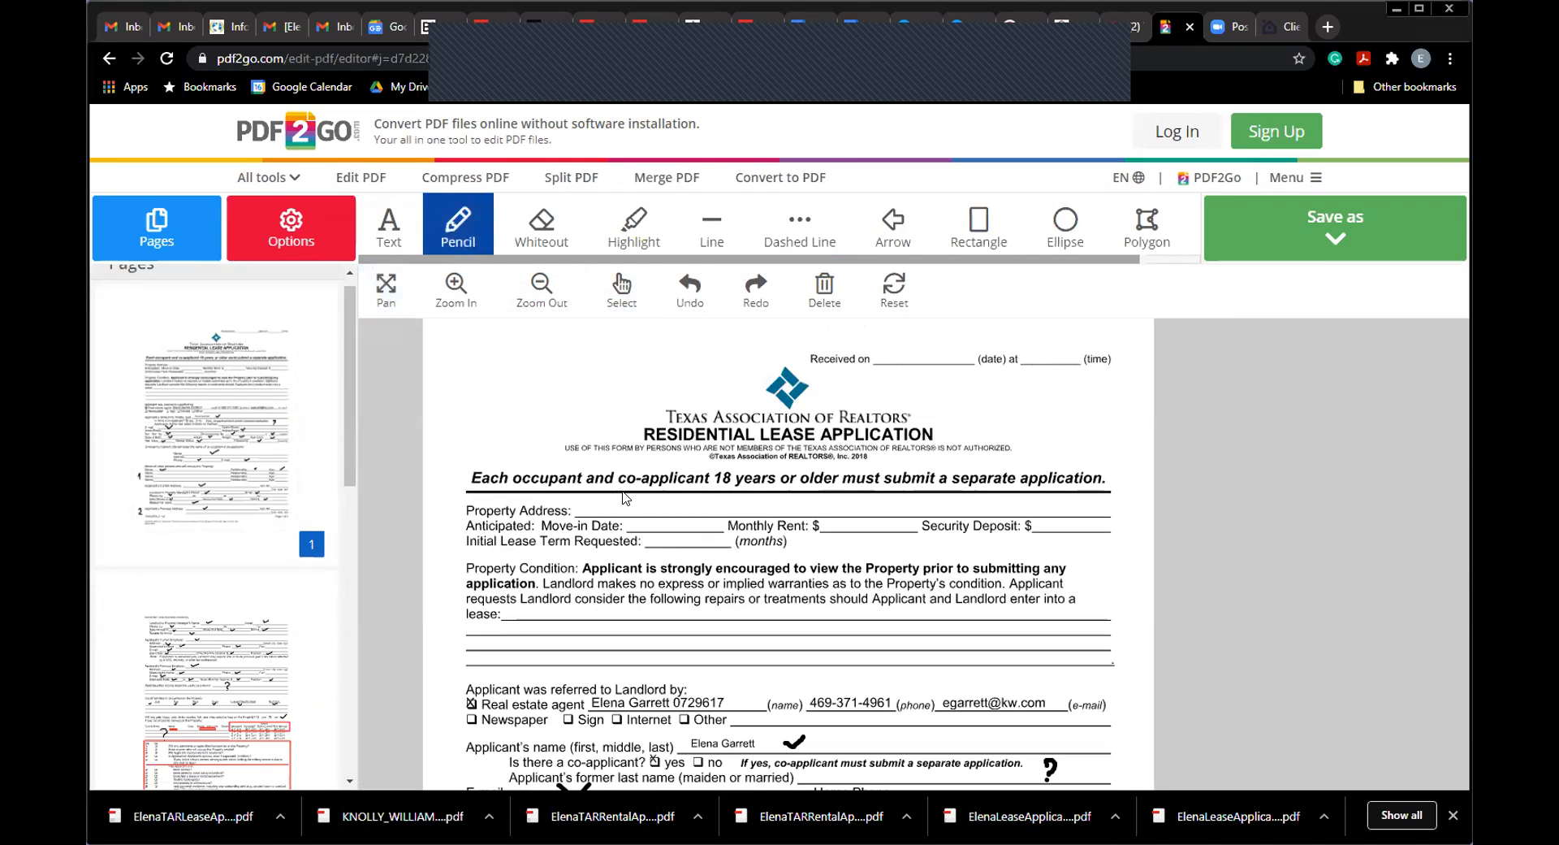
mouse_move(611, 501)
mouse_down()
mouse_move(636, 499)
mouse_move(650, 522)
mouse_up()
drag(844, 525, 865, 522)
drag(1054, 528, 1076, 522)
drag(666, 543, 685, 544)
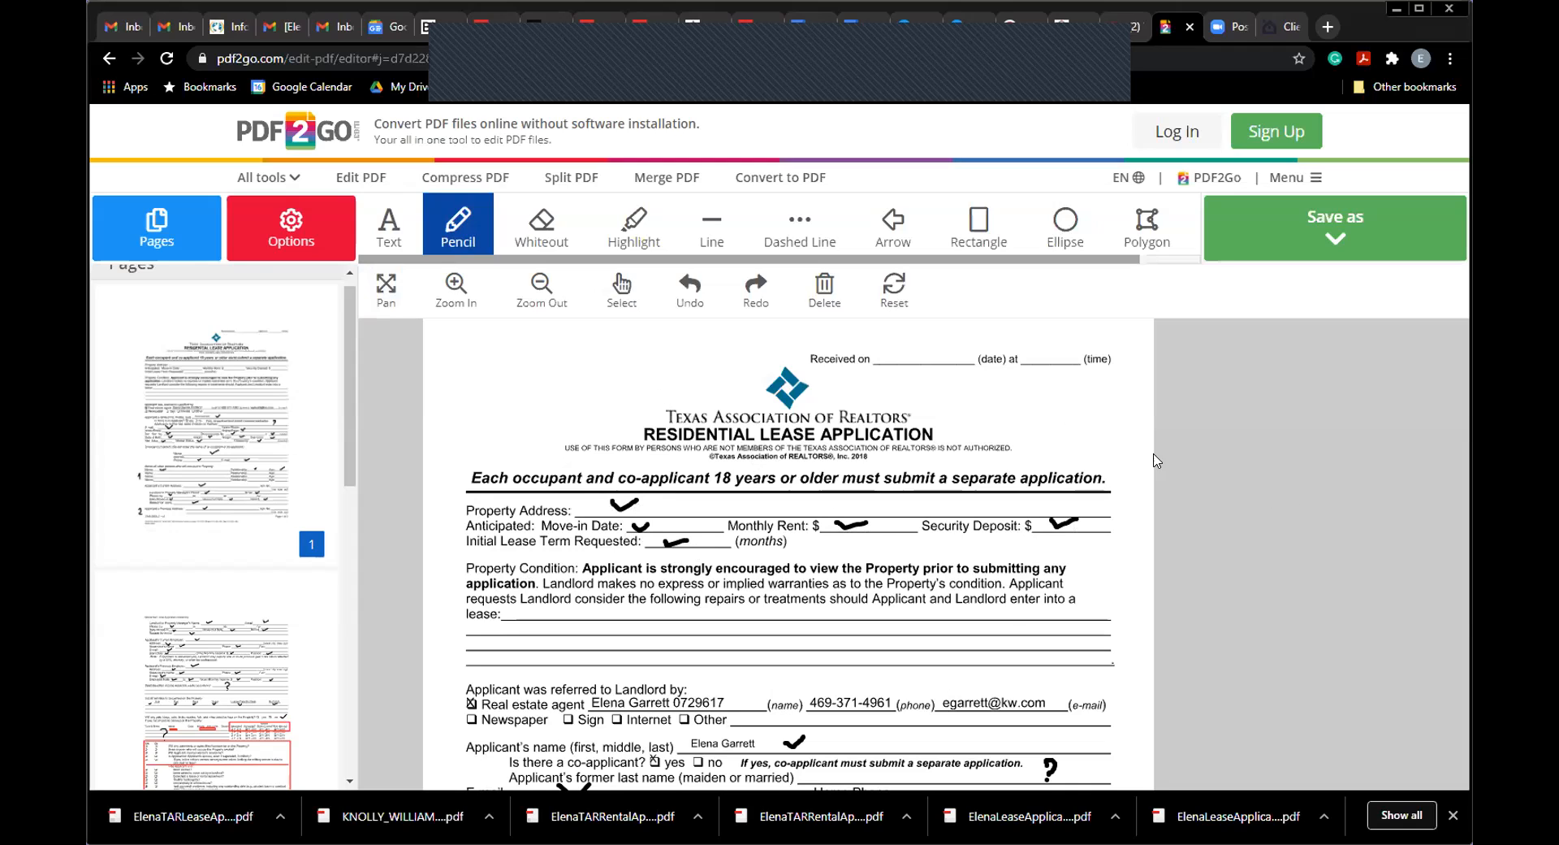
Step: Check-mark the line after 'concerning' and scroll down the page
click(391, 235)
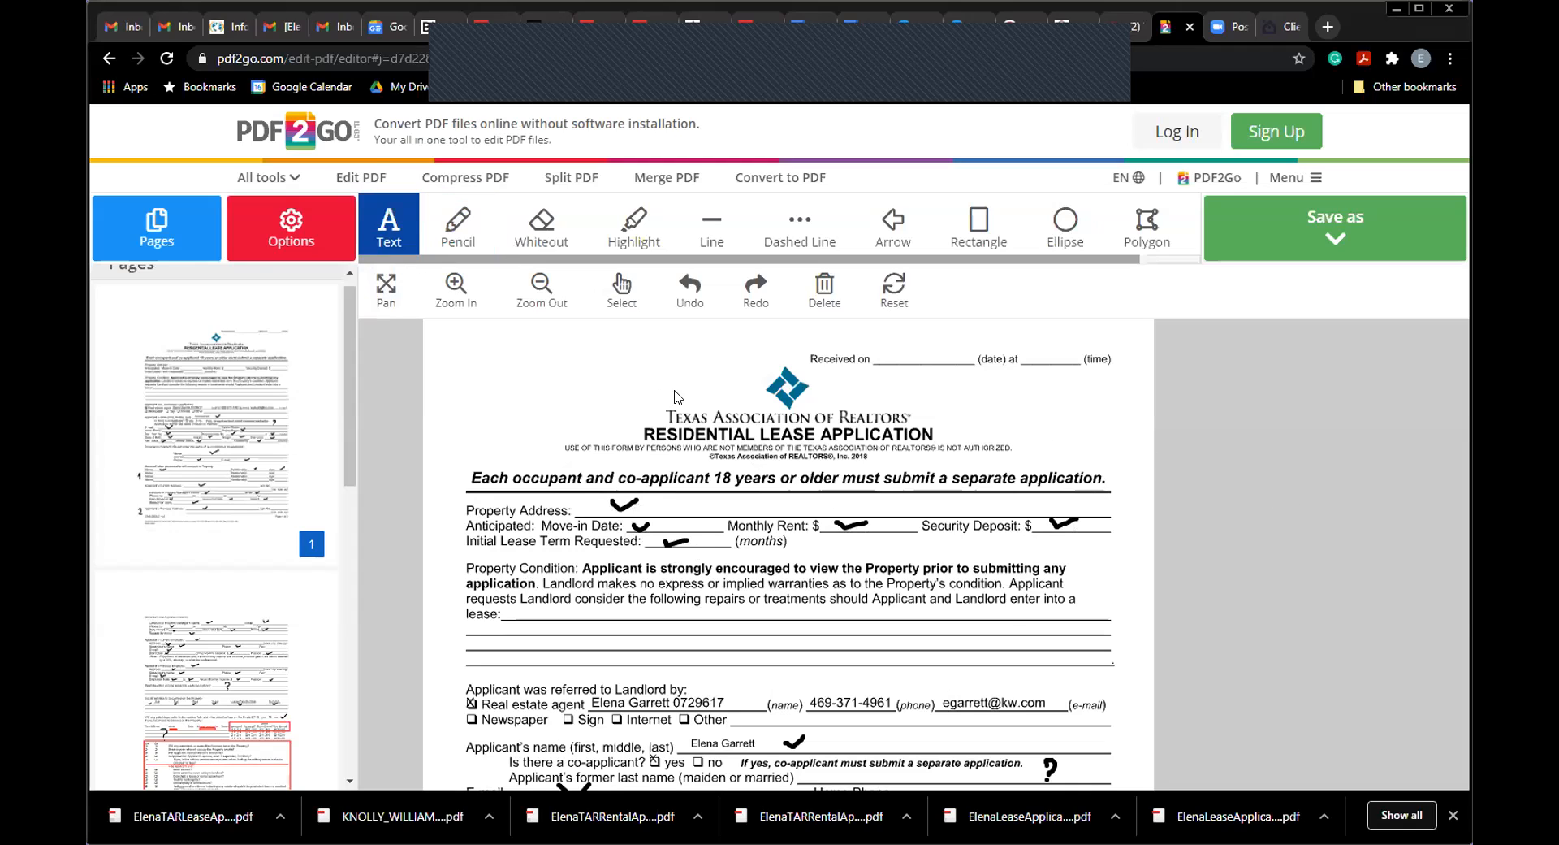
click(459, 230)
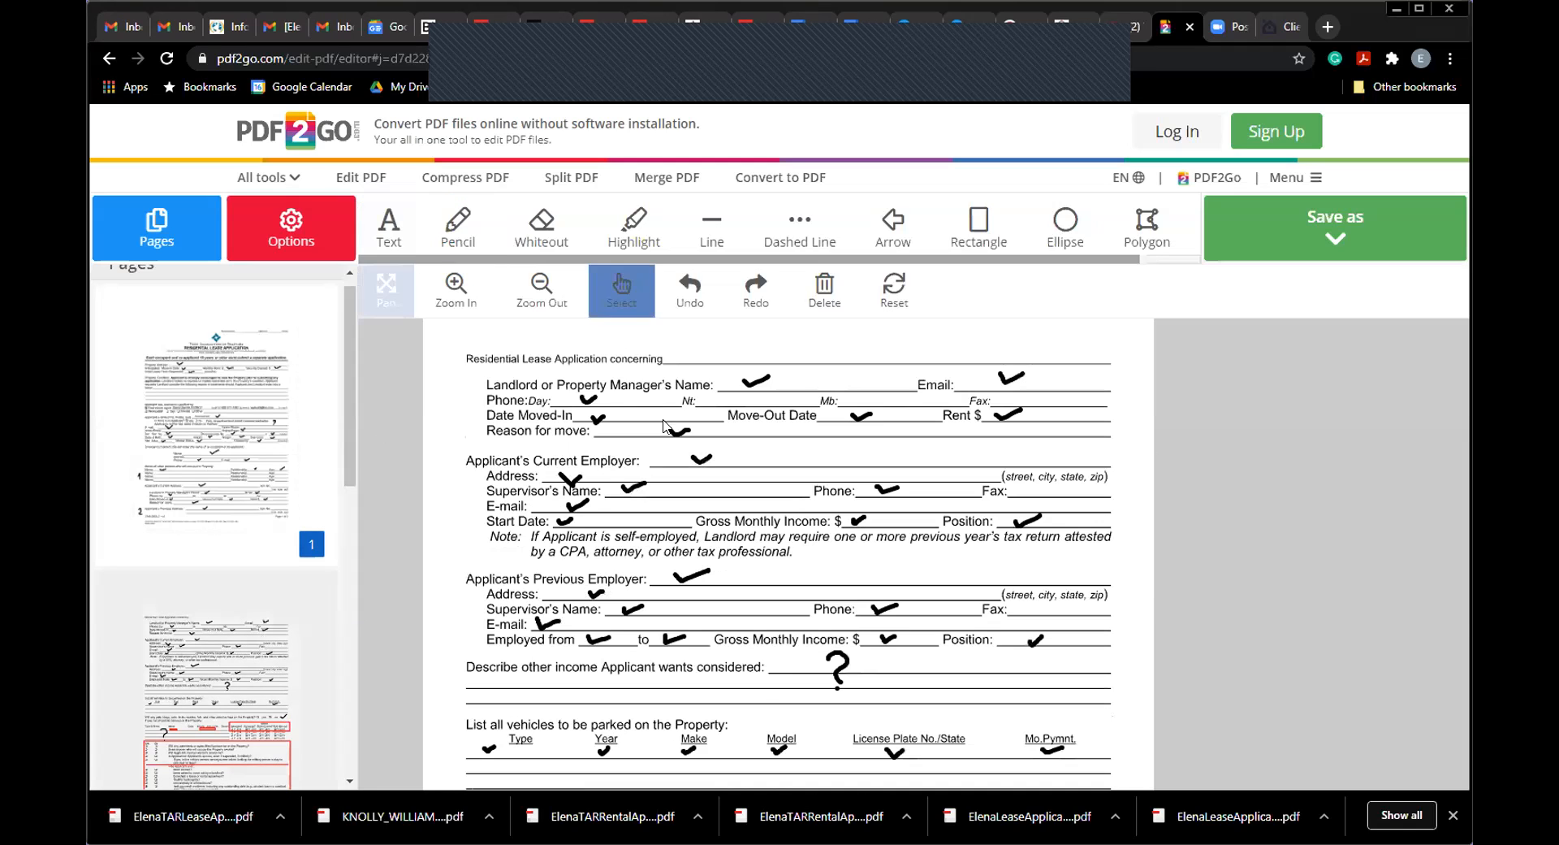
click(459, 230)
drag(754, 366, 775, 346)
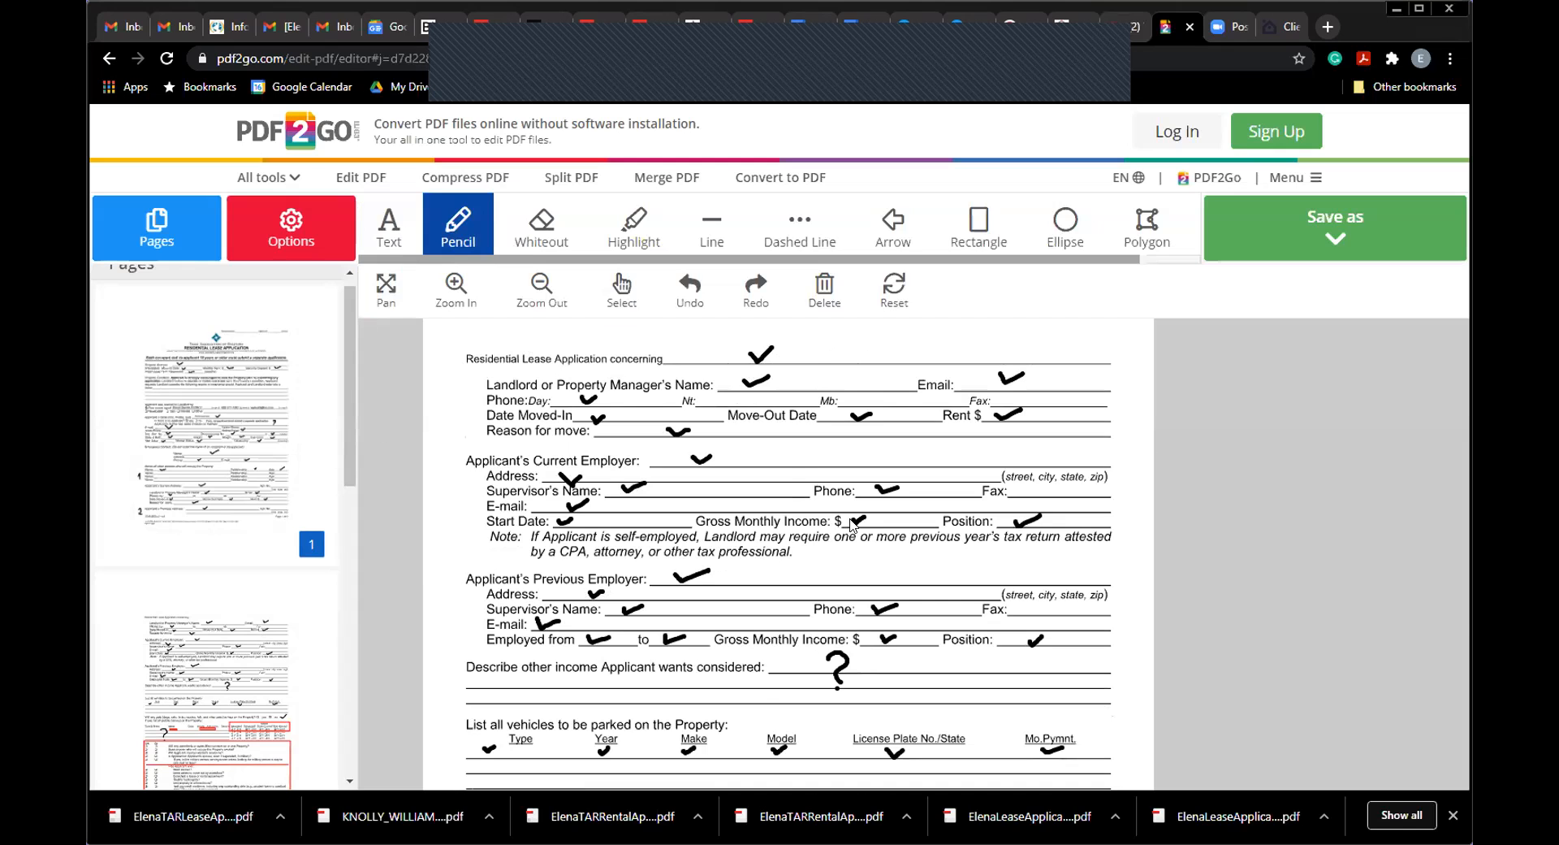
click(386, 298)
scroll(745, 520, down, 7)
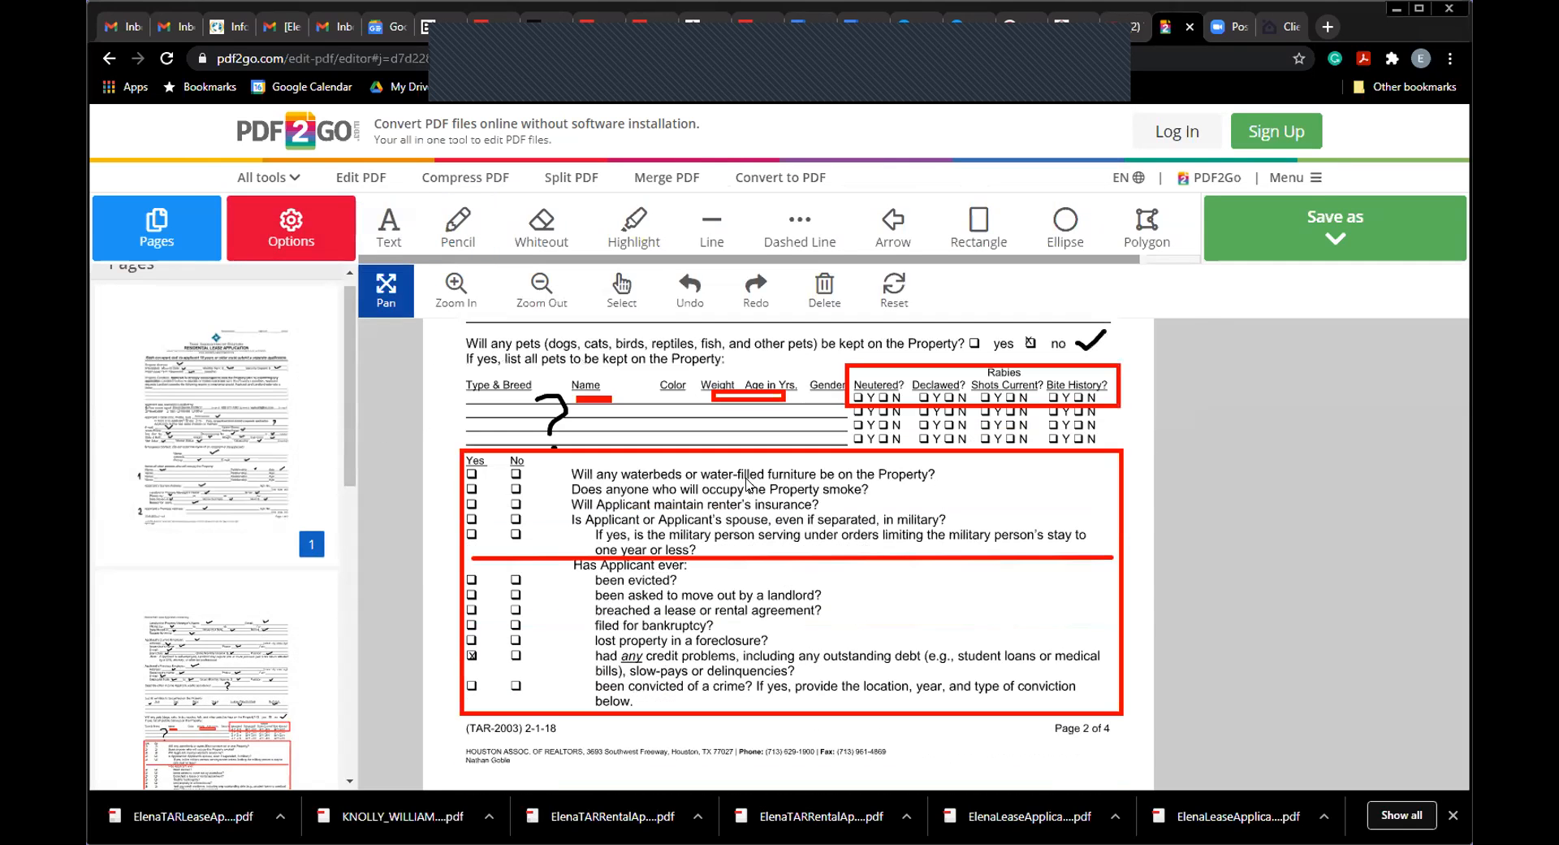
Step: On page 3, check the concerning line and fee blank, and add '!' beside Fees
drag(352, 416, 358, 566)
click(260, 536)
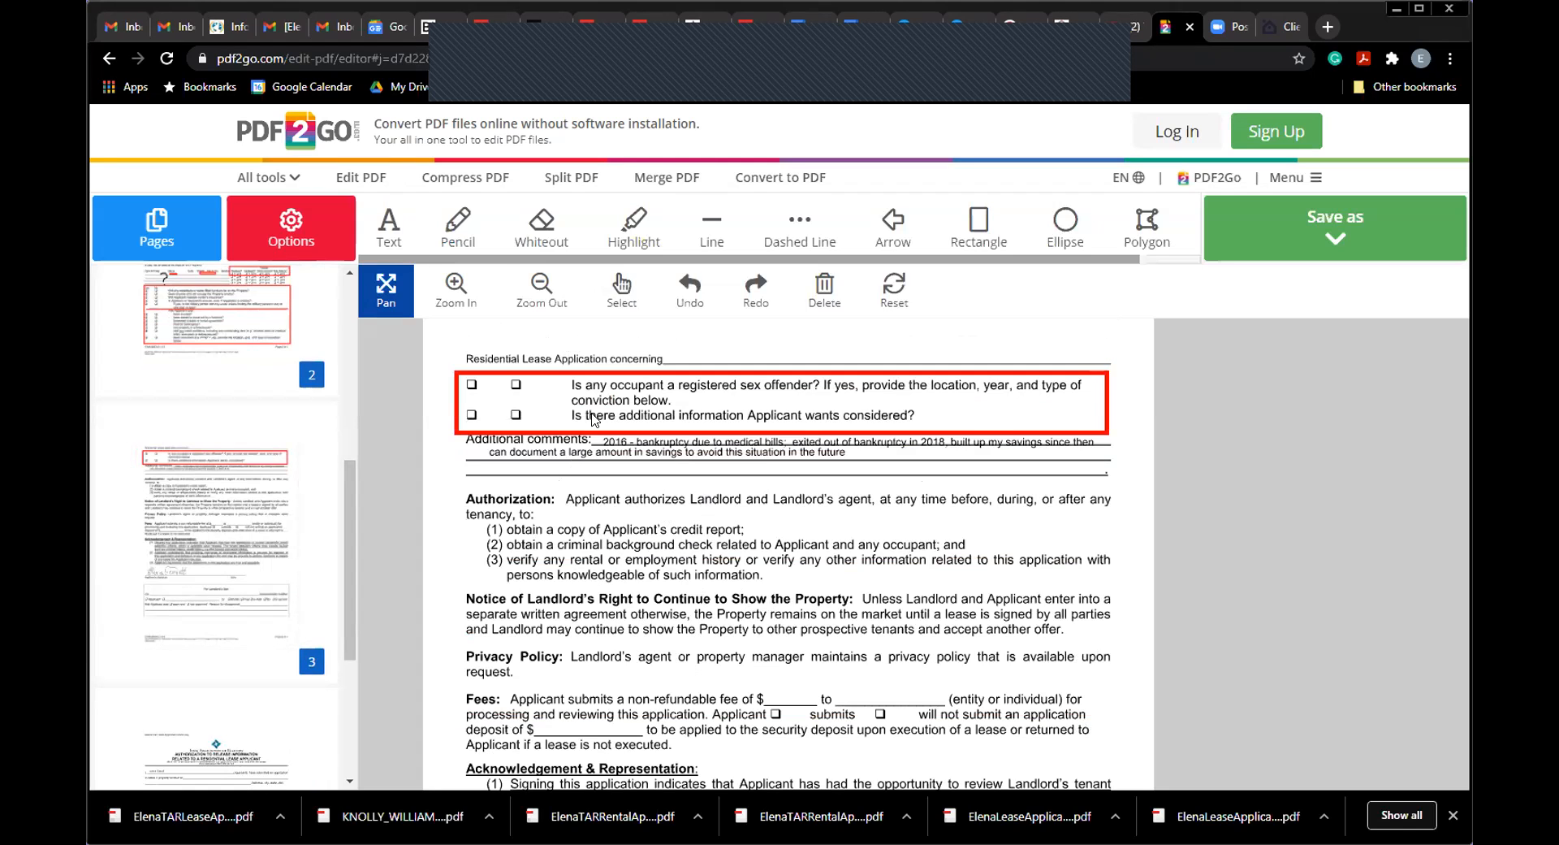
click(456, 235)
drag(761, 352, 793, 341)
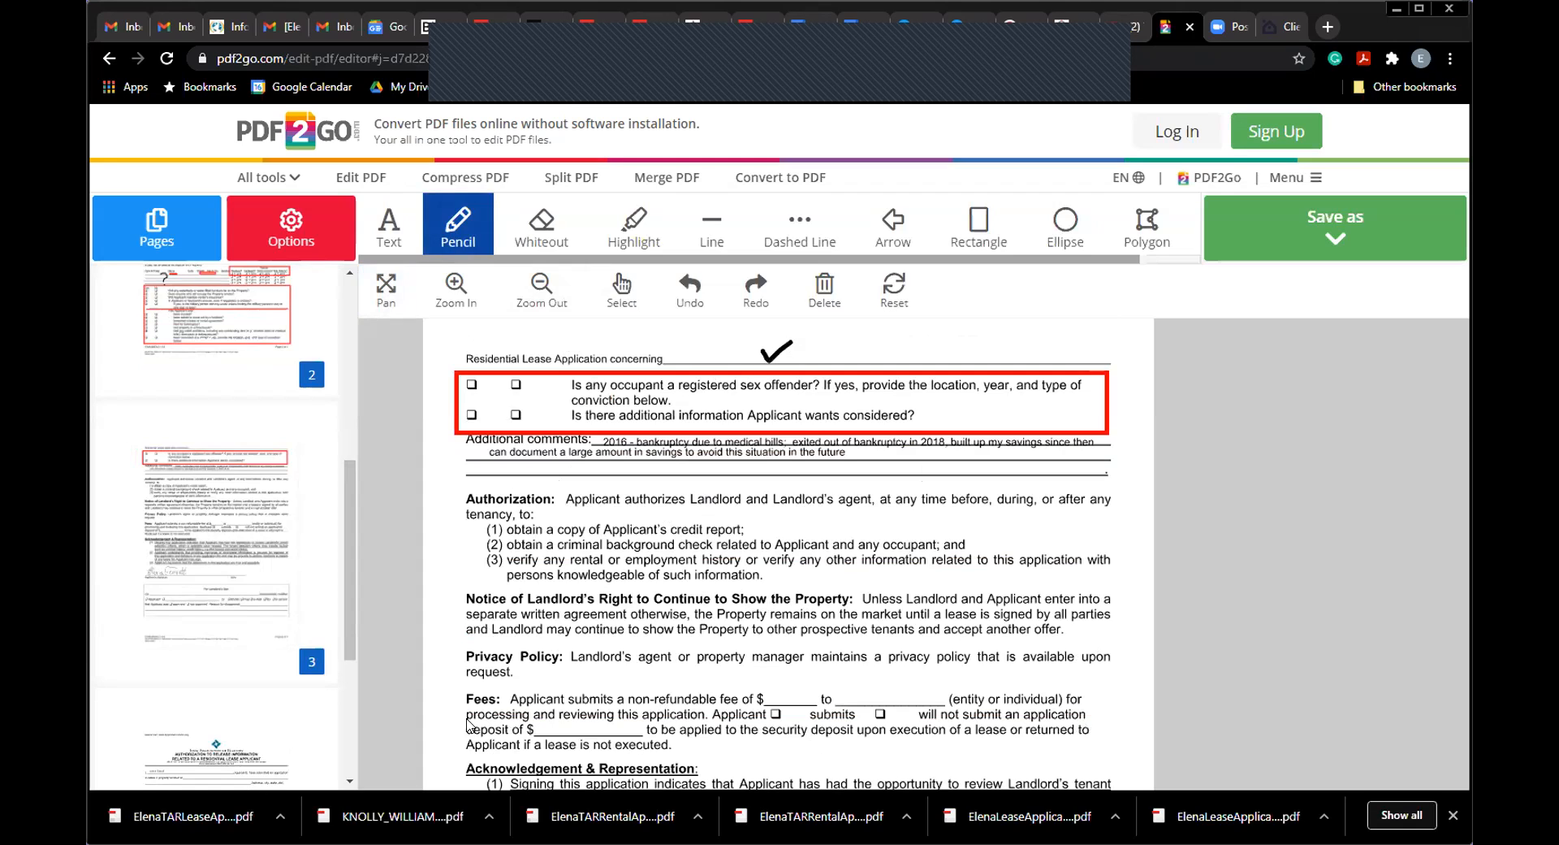
mouse_move(441, 692)
mouse_down()
mouse_move(449, 744)
mouse_move(441, 686)
mouse_up()
drag(782, 699, 794, 684)
Step: Draw an X above 'individual' and a check mark after 'deposit of $', undoing a circle
mouse_move(1056, 679)
mouse_down()
mouse_move(1017, 696)
mouse_move(1048, 696)
mouse_up()
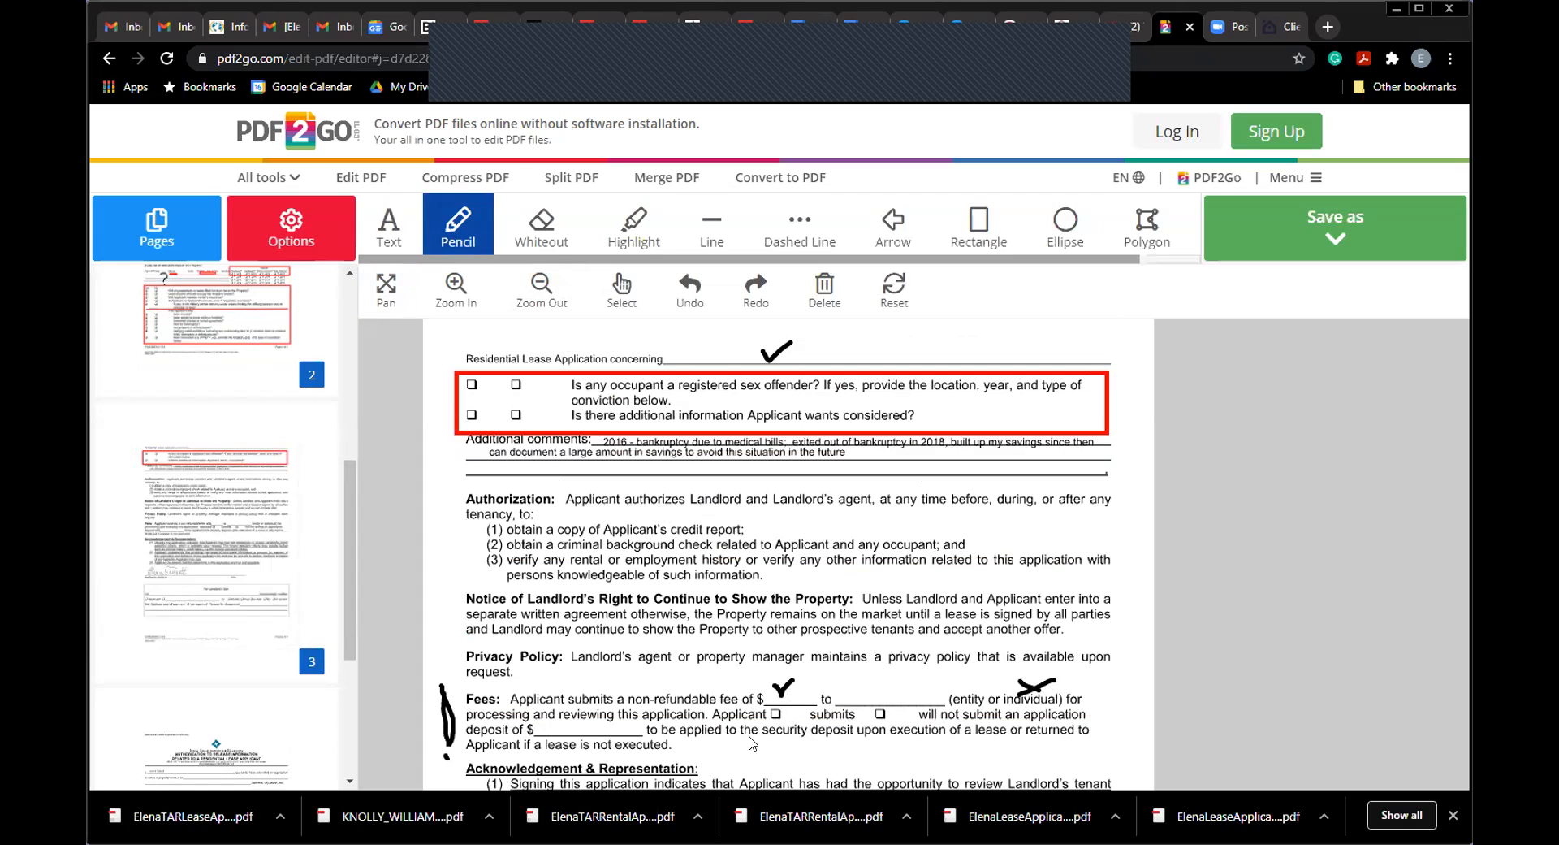
mouse_move(764, 713)
mouse_down()
mouse_move(779, 735)
mouse_move(788, 705)
mouse_move(763, 709)
mouse_up()
click(689, 286)
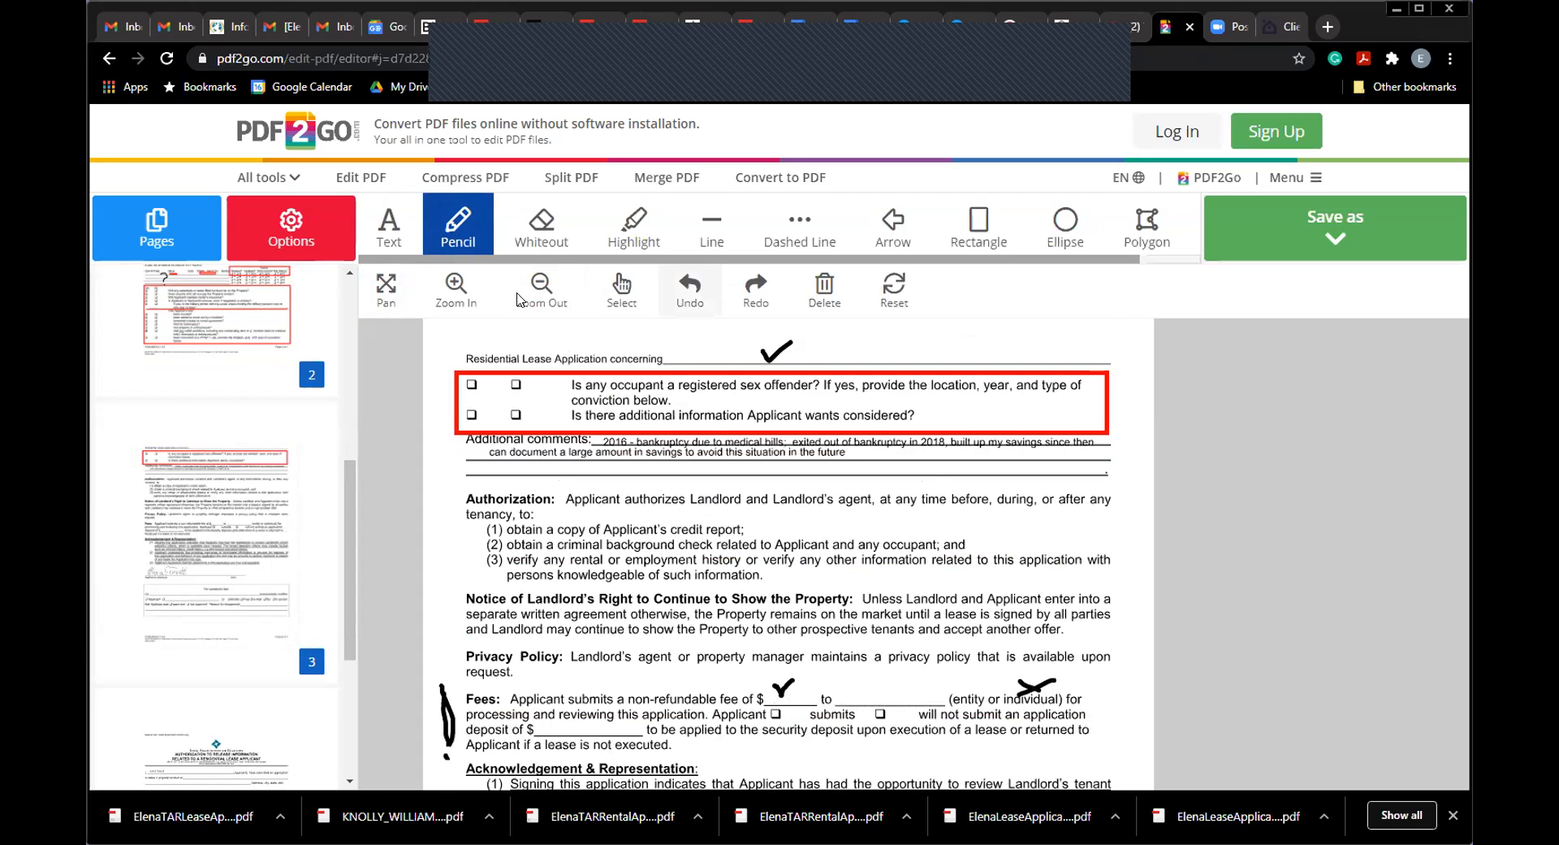
click(389, 231)
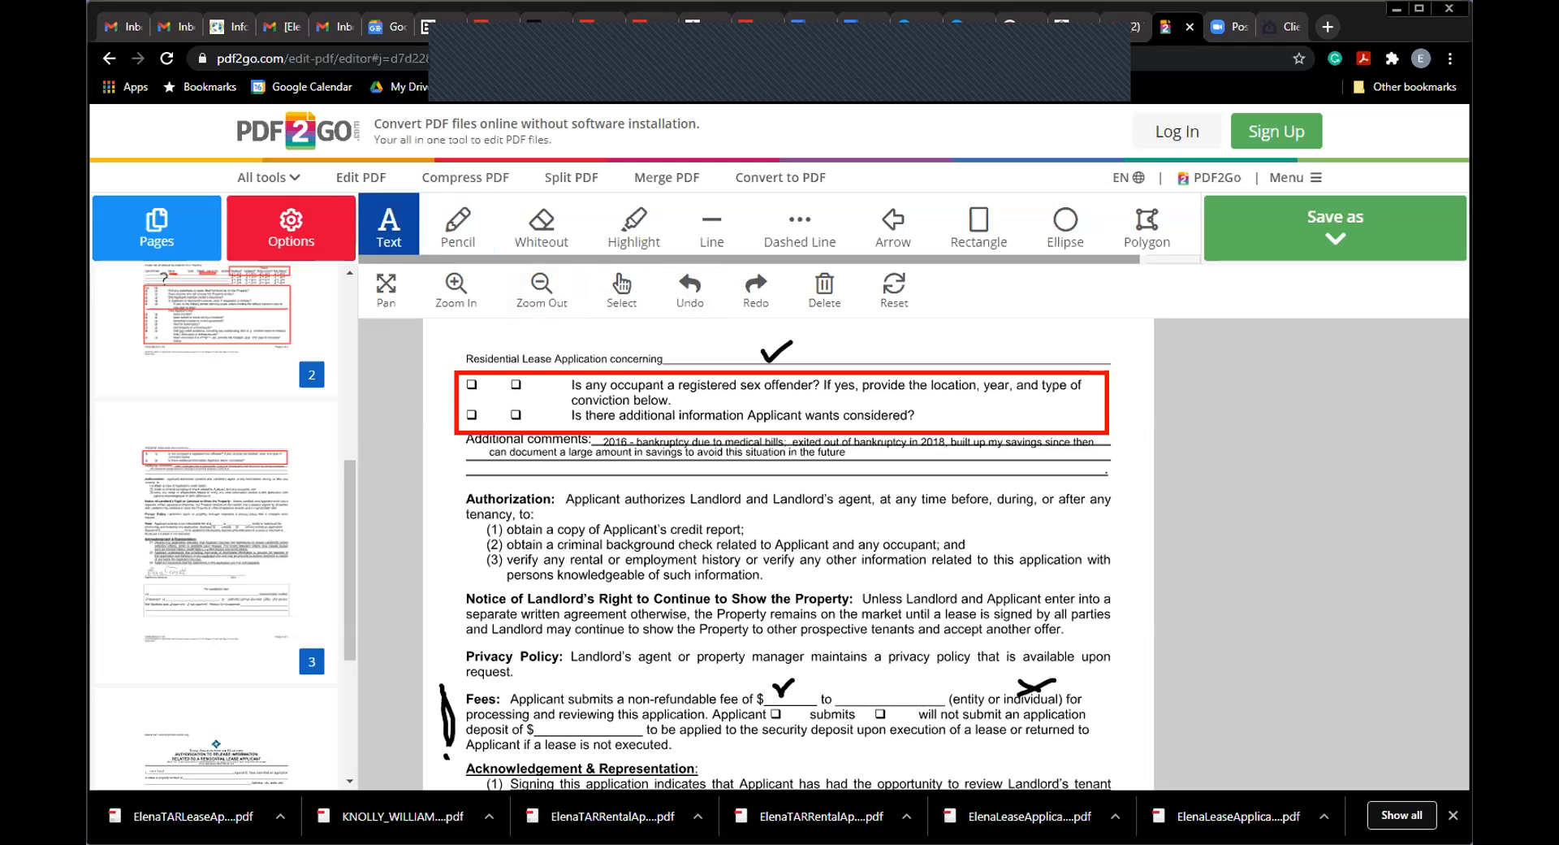
click(774, 714)
click(464, 236)
drag(534, 728, 549, 735)
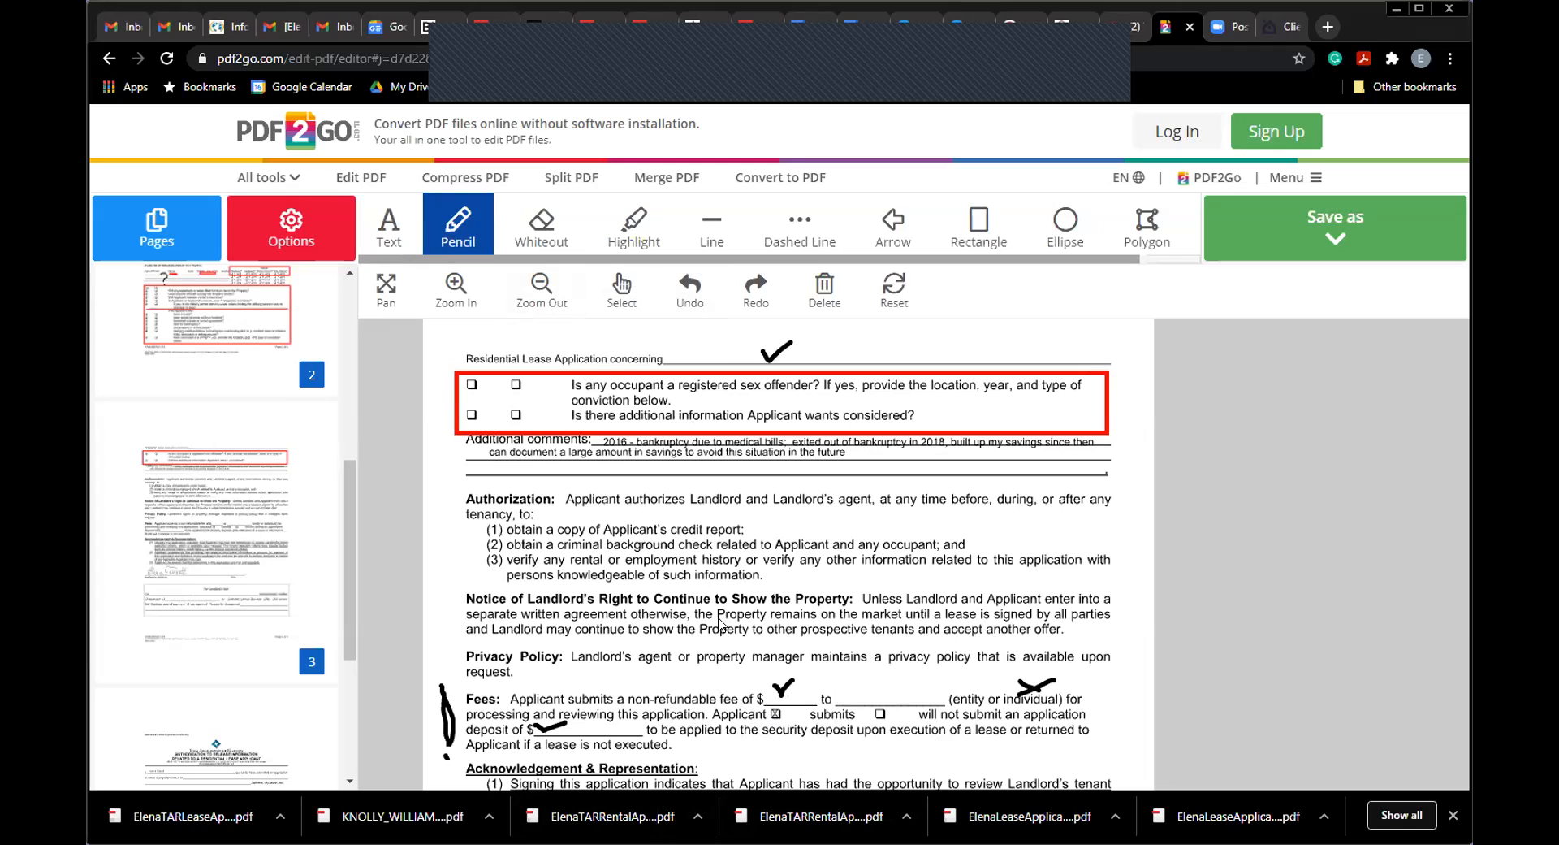
Step: Check-mark above the signature Date line, then go to page 4
click(389, 296)
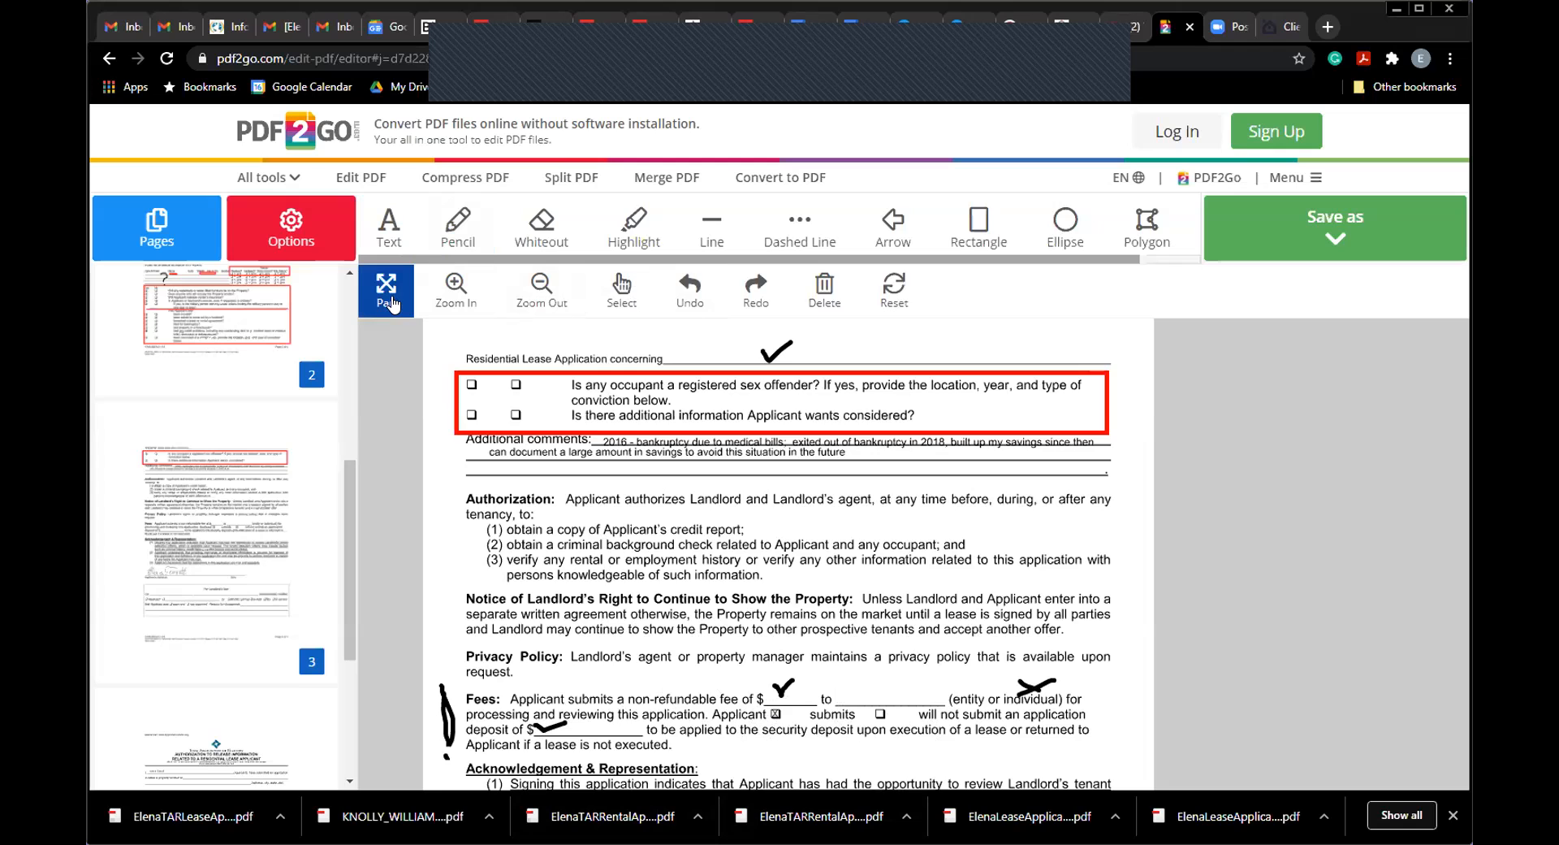
scroll(796, 508, down, 4)
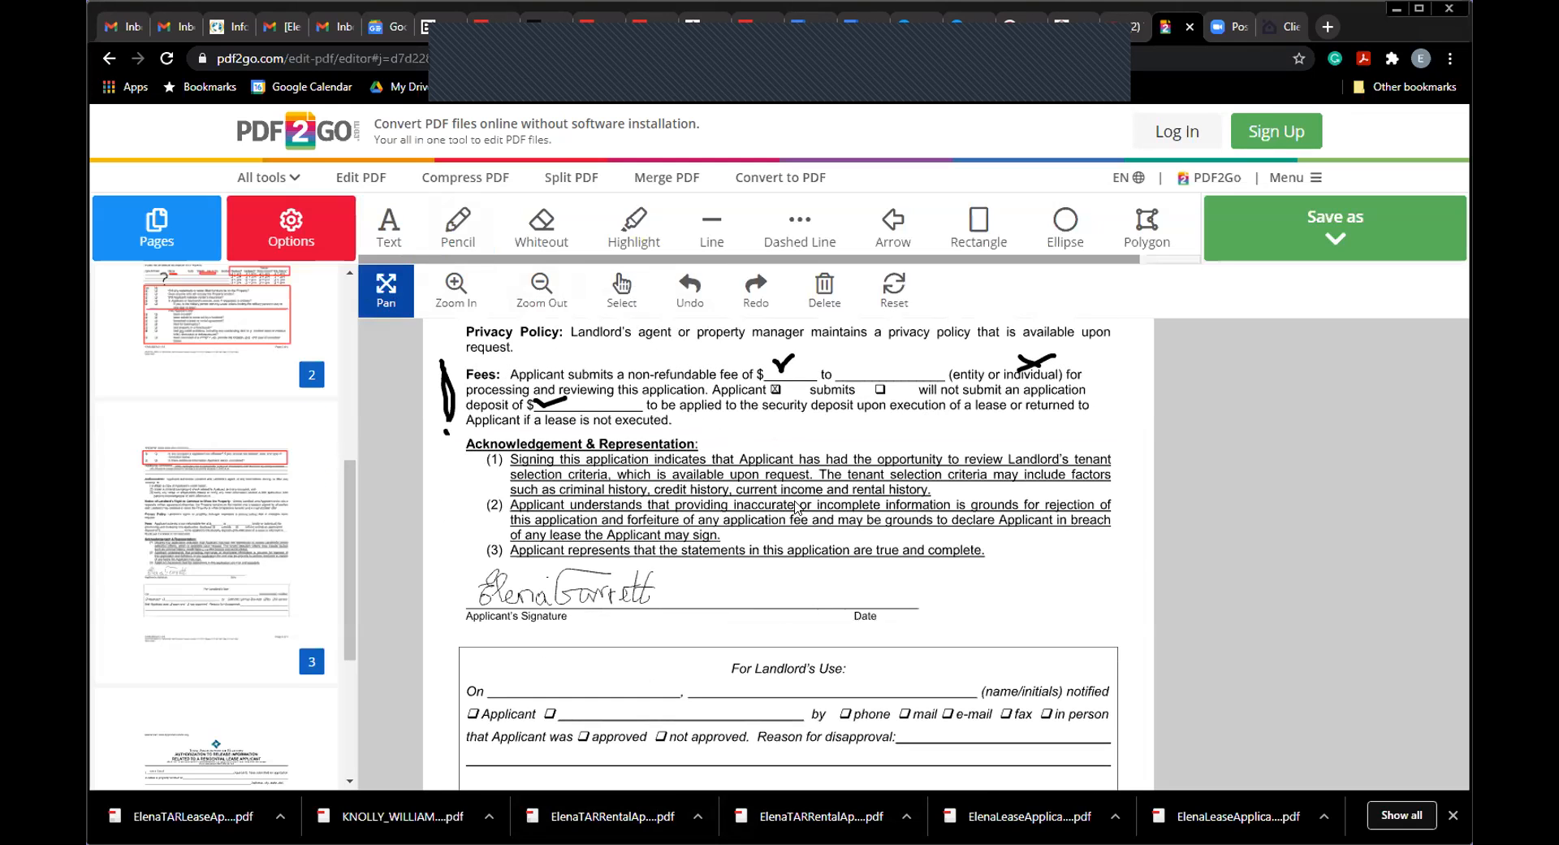
click(459, 235)
drag(840, 597, 874, 589)
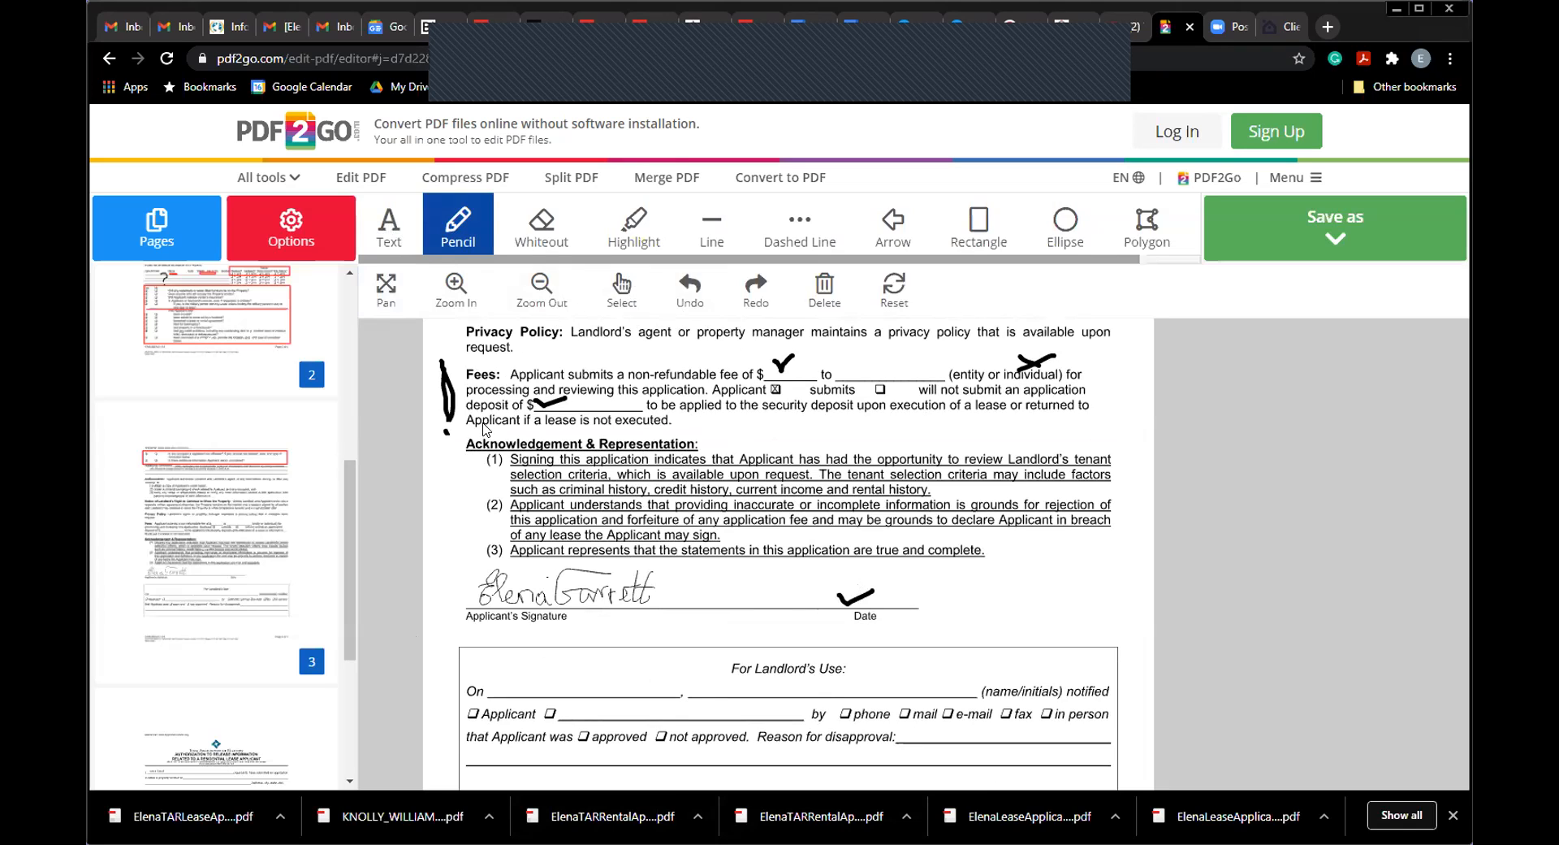
scroll(285, 563, down, 3)
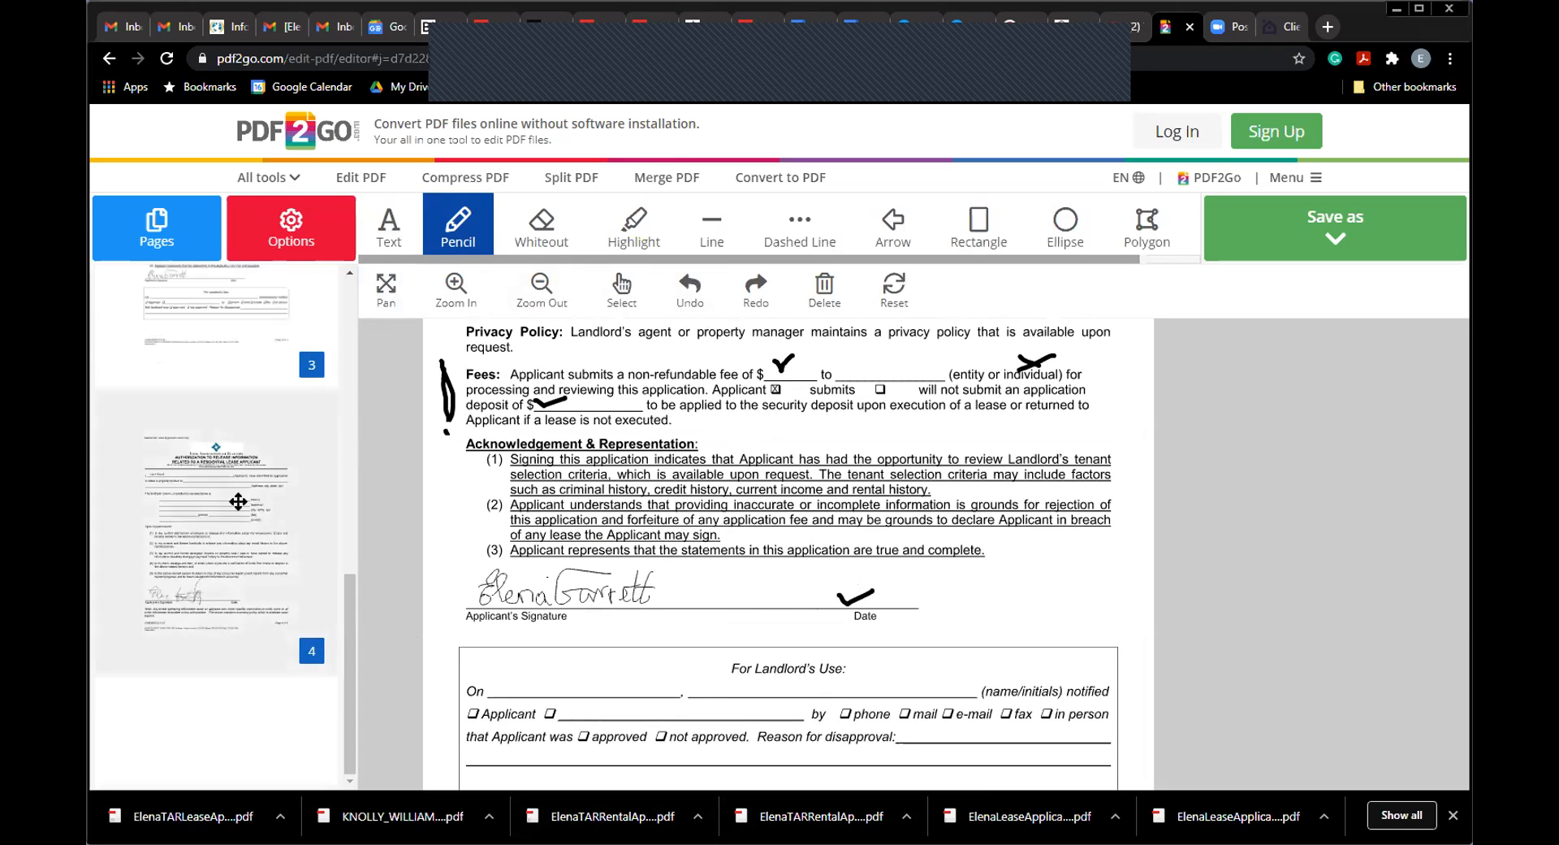
click(268, 508)
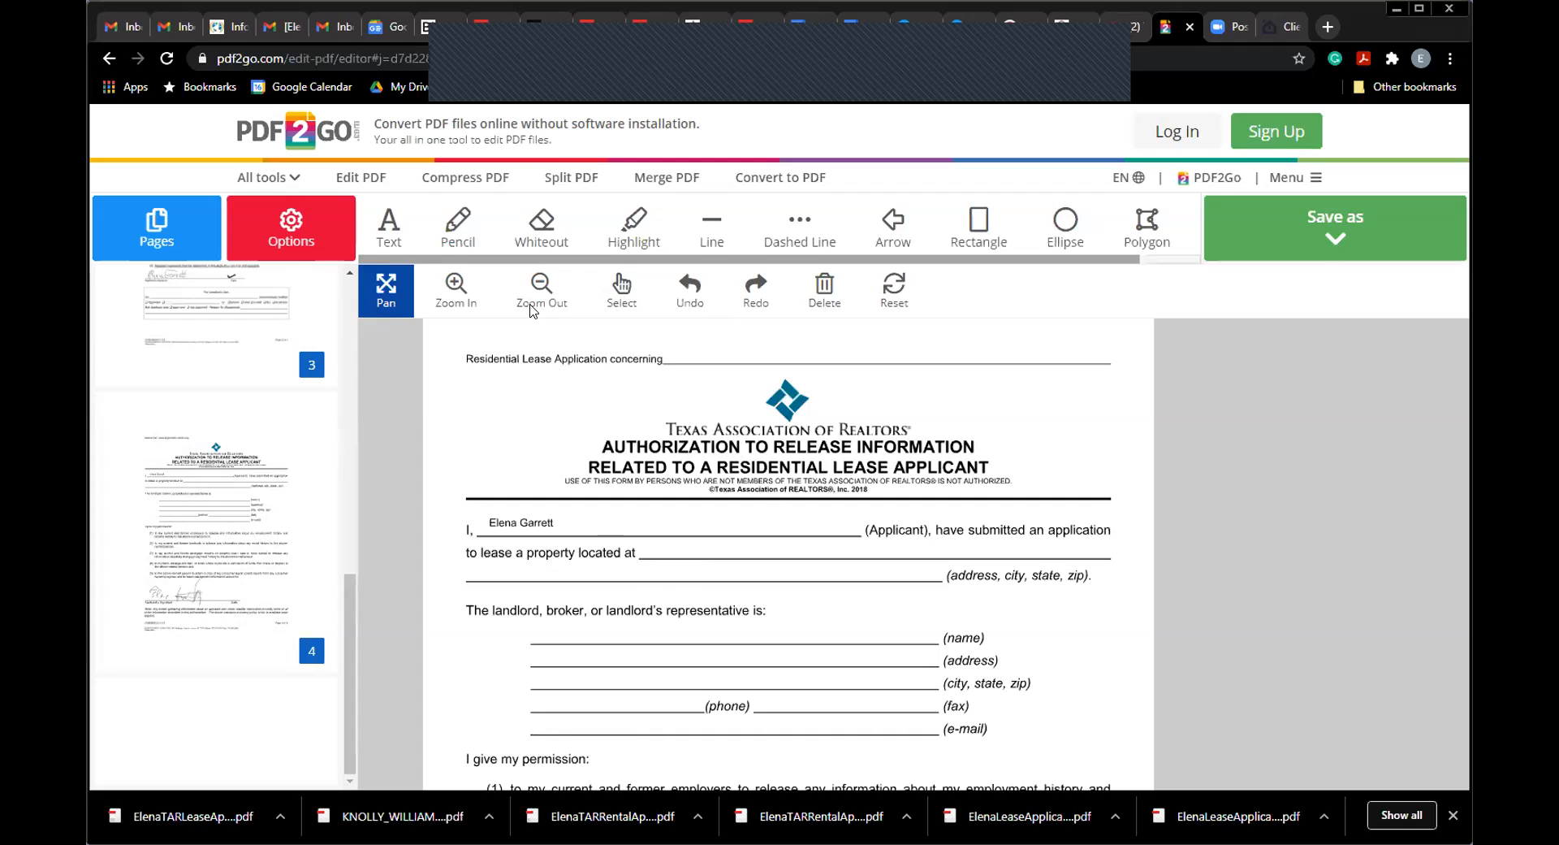
Step: Check-mark the 'property located at' line on page 4
click(386, 236)
click(682, 557)
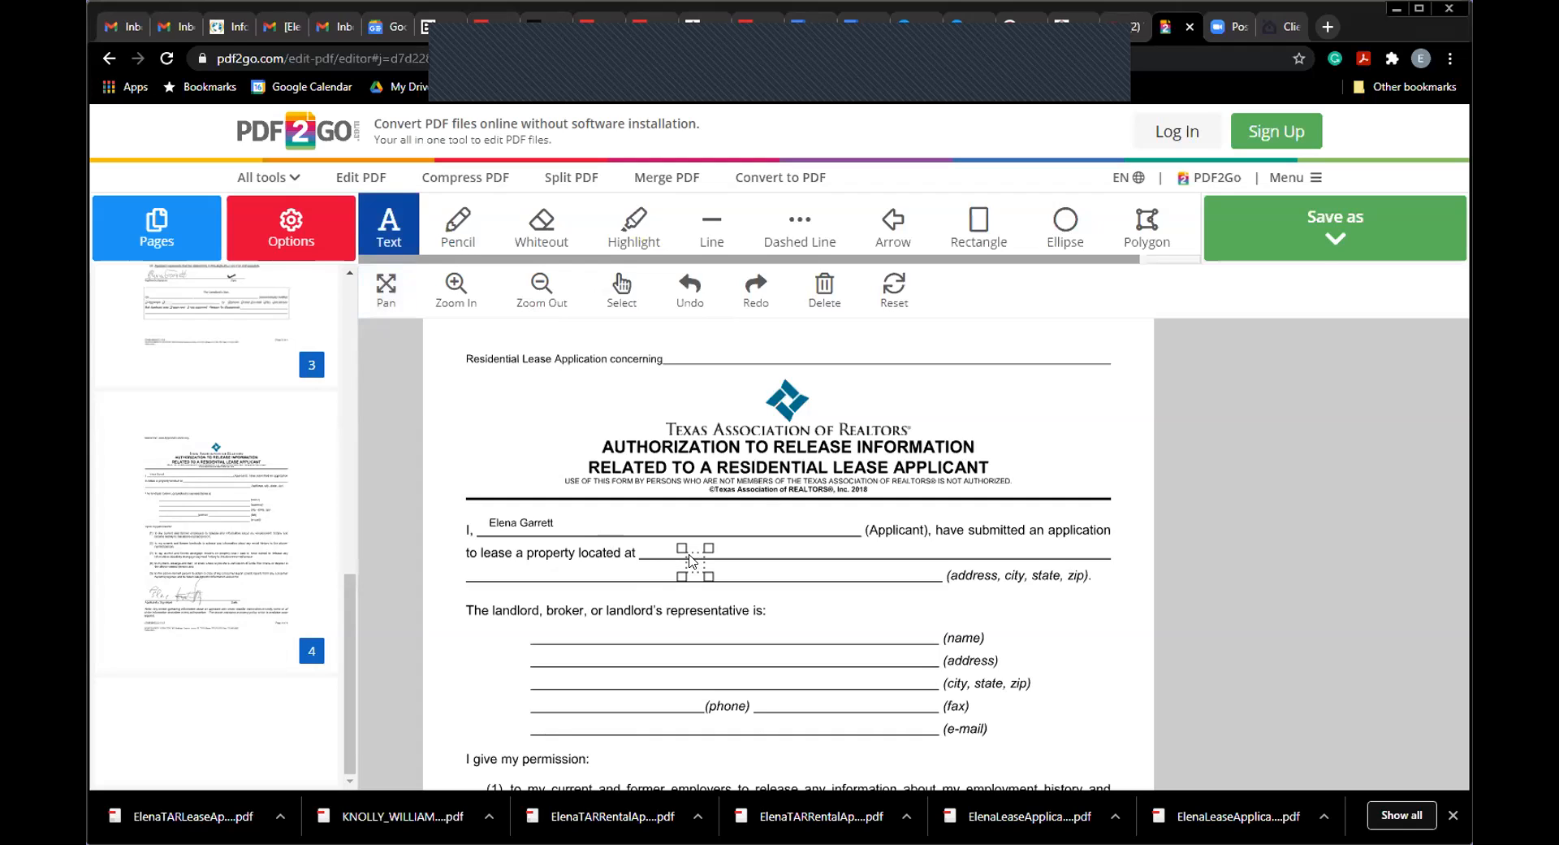
click(457, 236)
drag(699, 549, 725, 543)
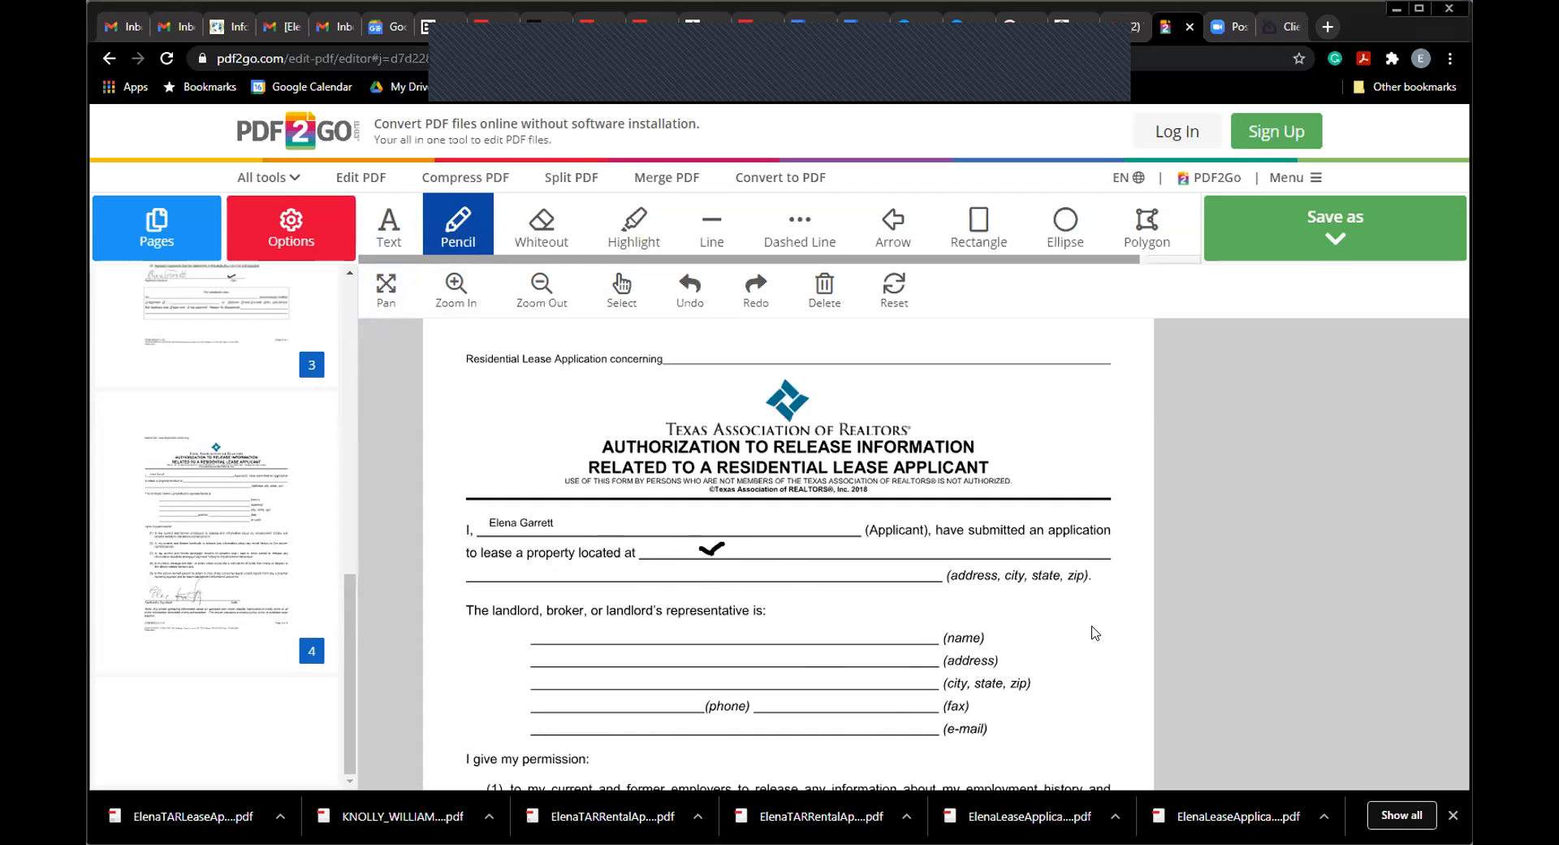
click(383, 289)
scroll(902, 619, down, 6)
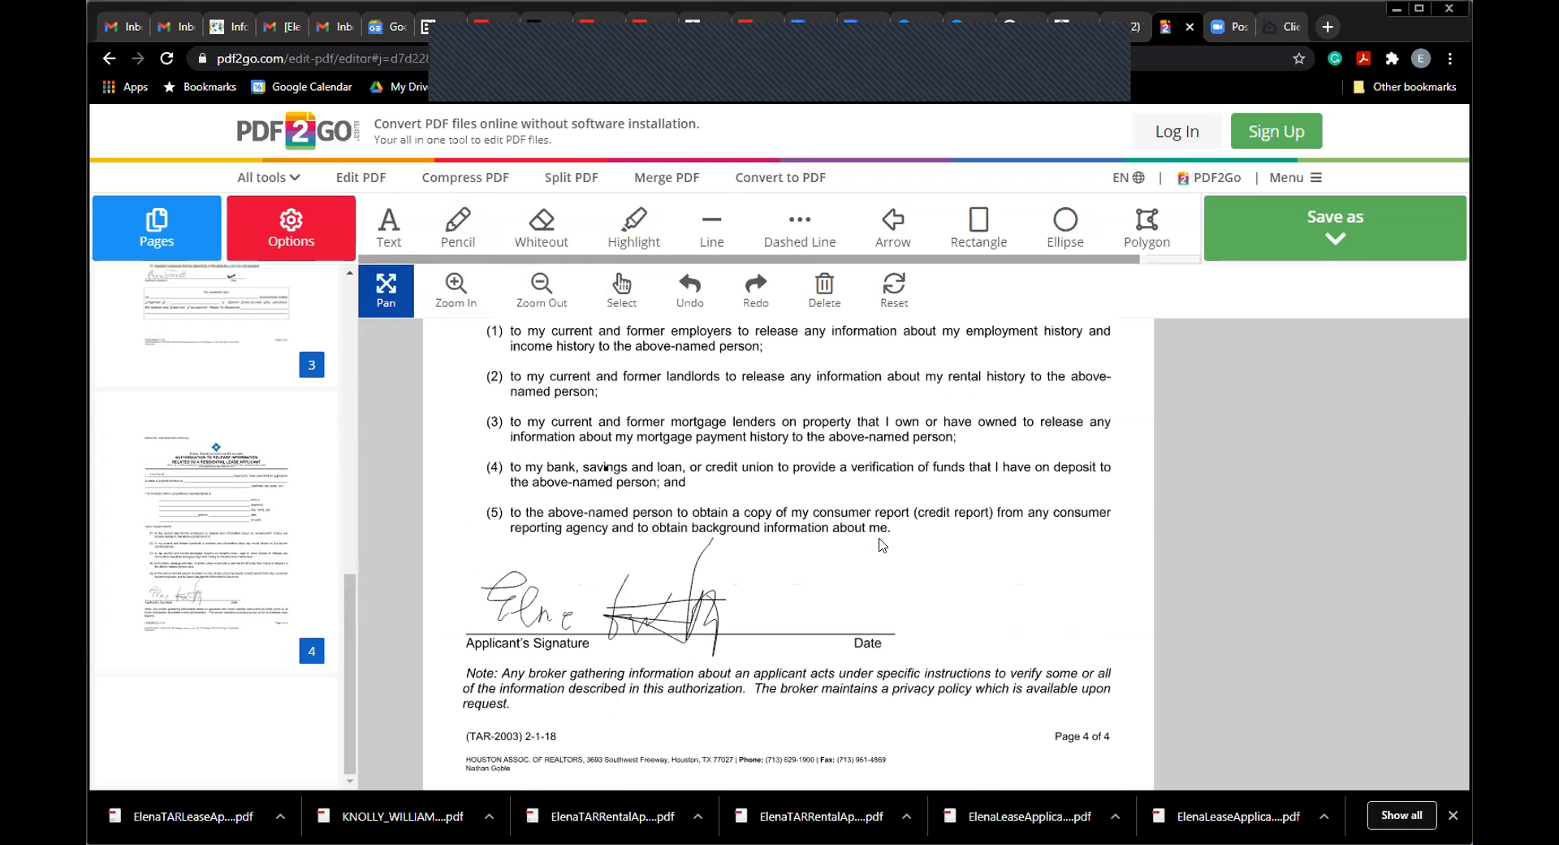
Step: Check-mark above page 4's signature Date line
click(451, 236)
drag(856, 606, 890, 596)
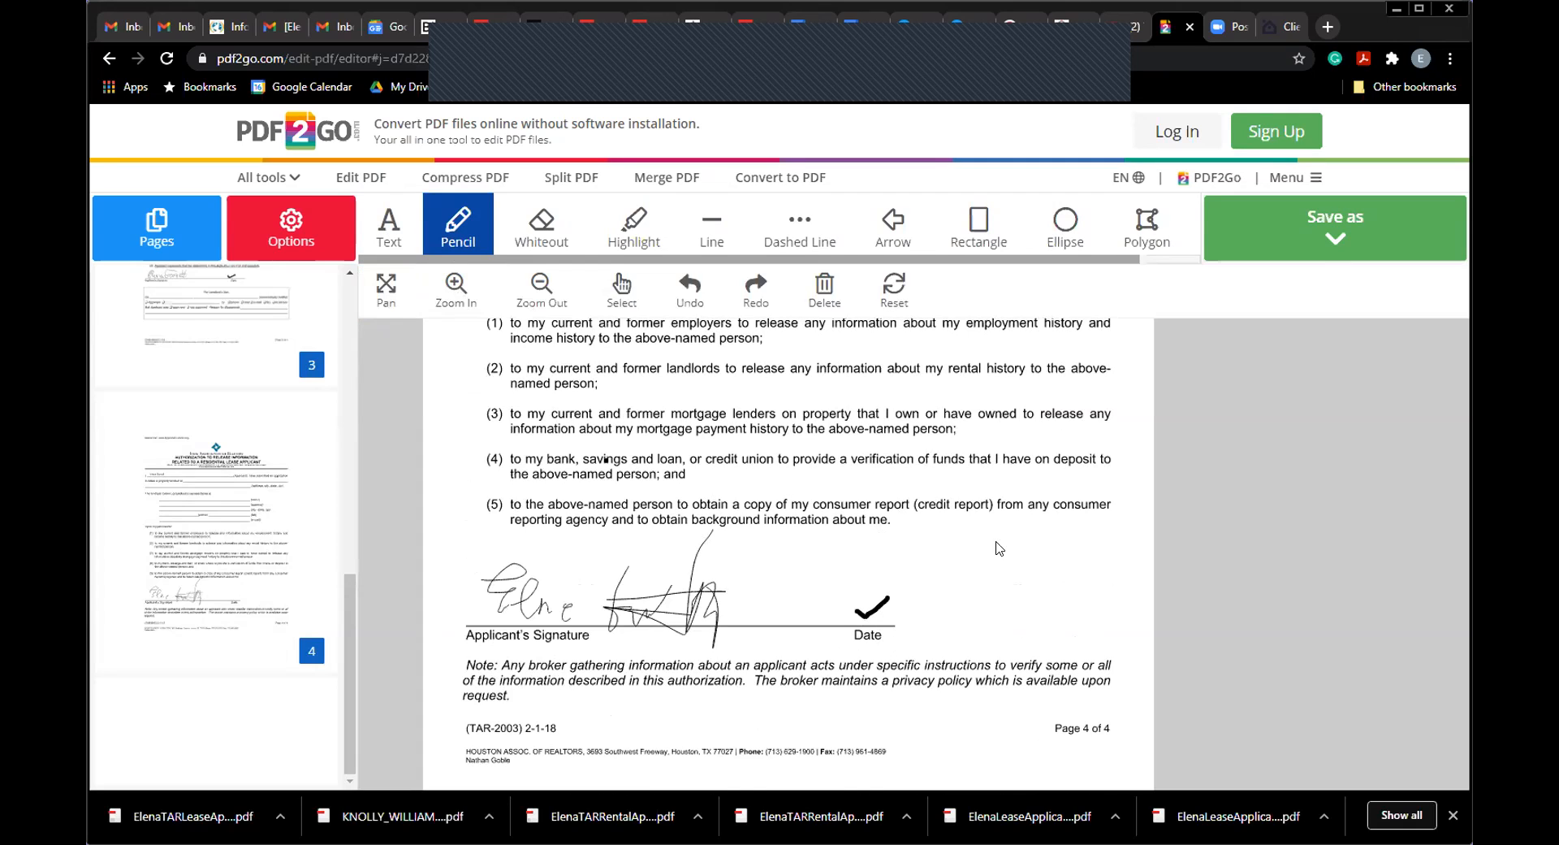
click(386, 289)
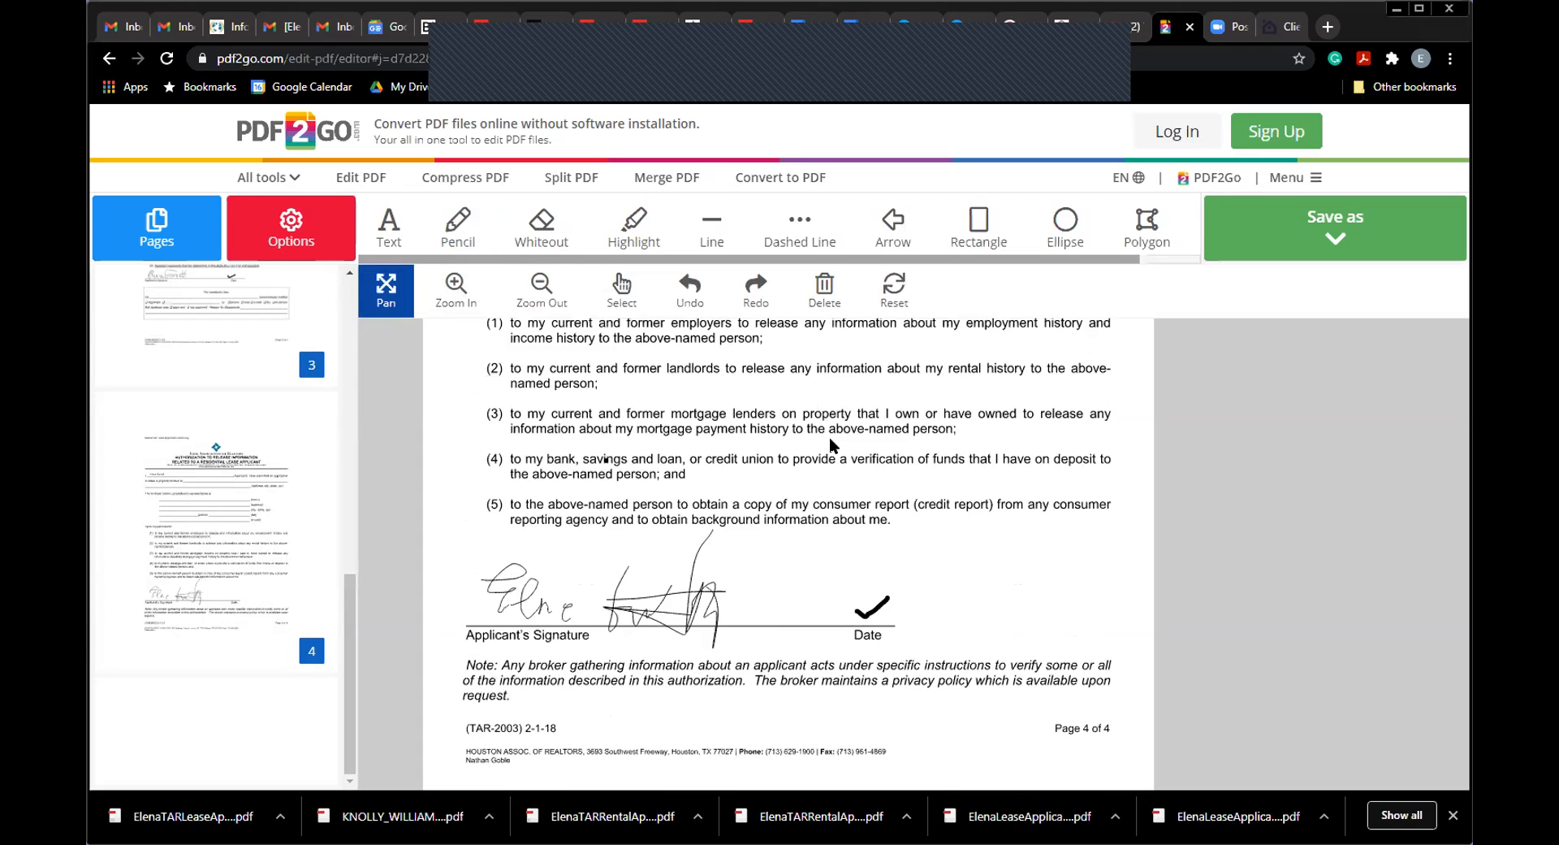
scroll(875, 406, up, 3)
scroll(891, 472, up, 2)
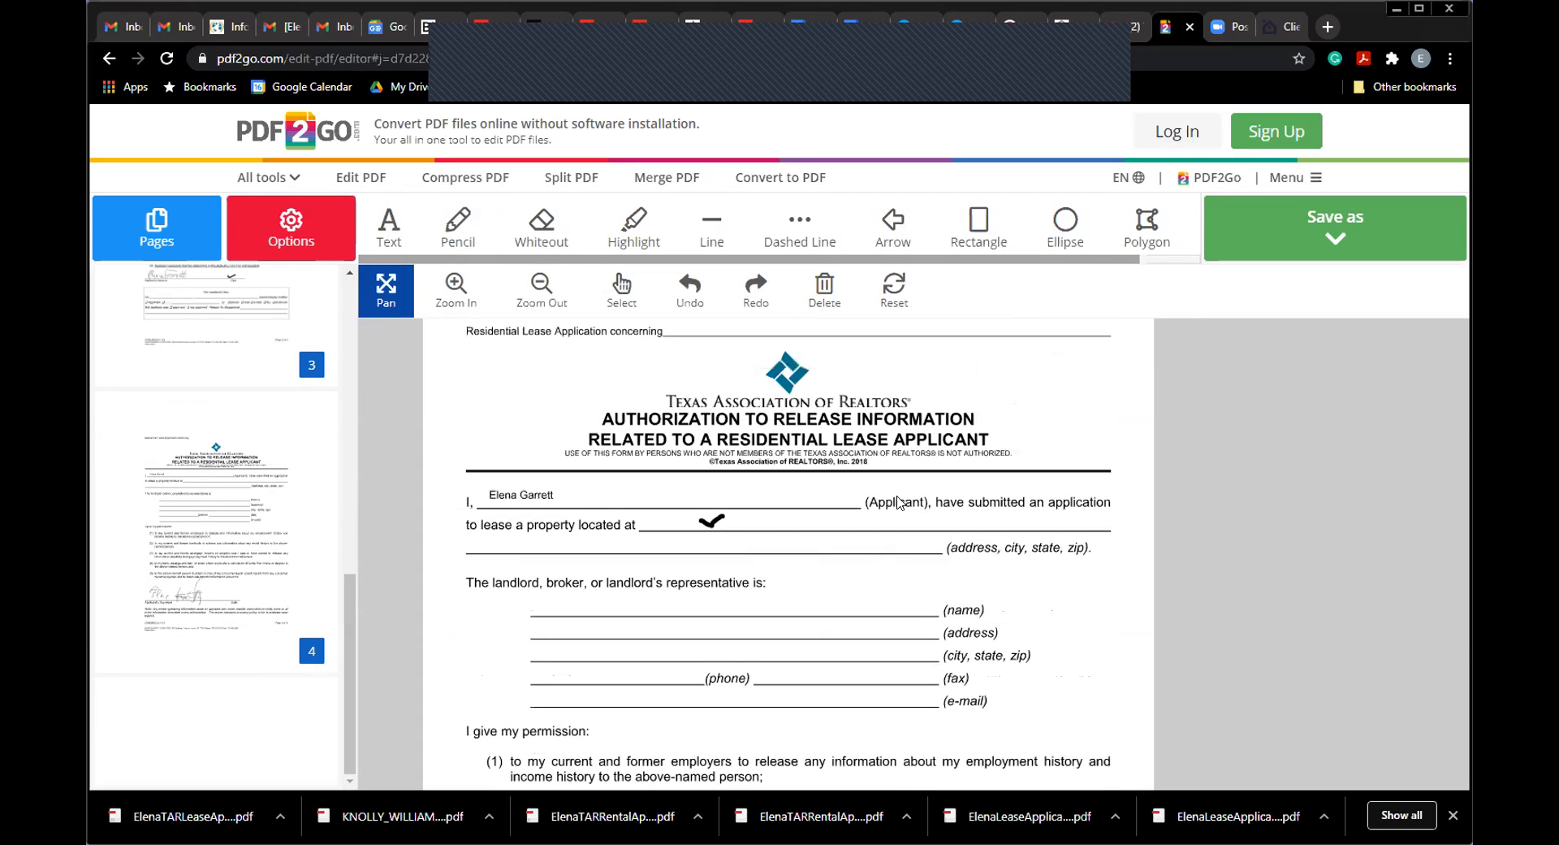
Step: Check-mark the 'application concerning' header line and open the Save as options
click(447, 225)
drag(771, 325, 792, 328)
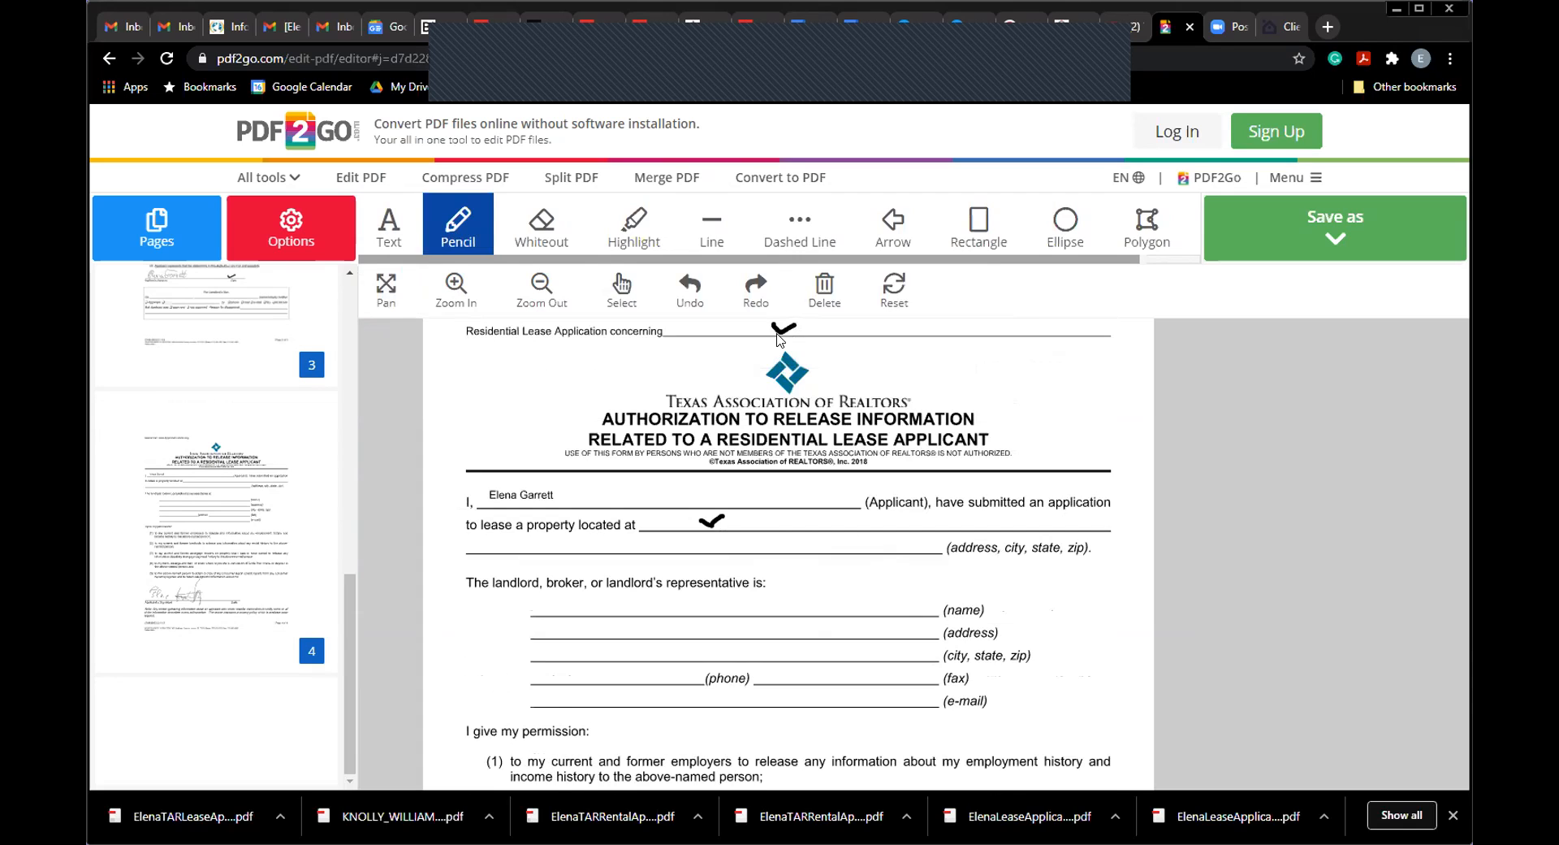
click(387, 291)
drag(713, 488, 713, 515)
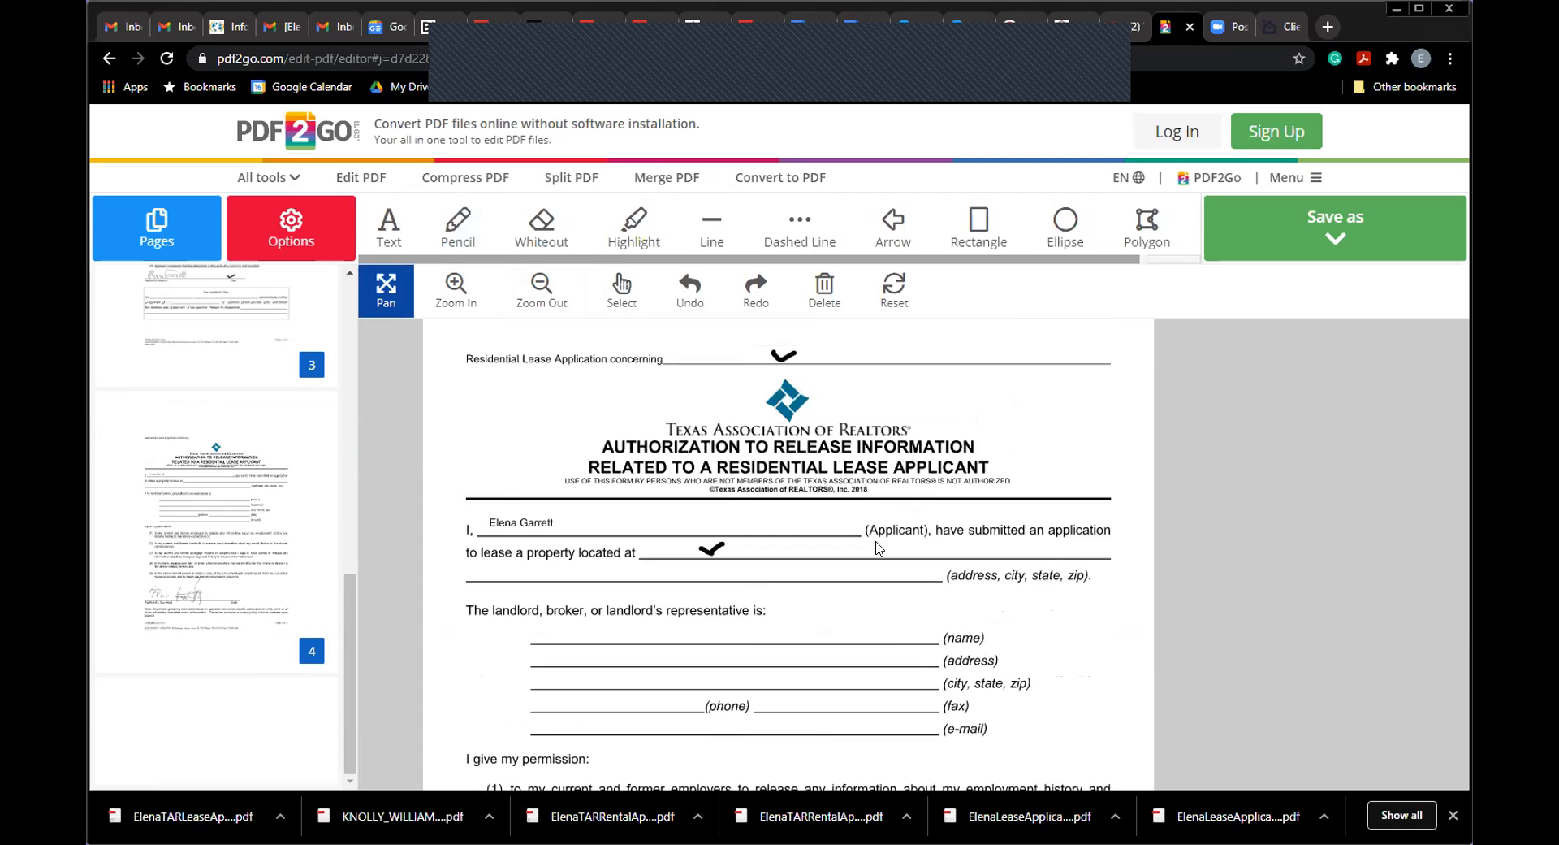
scroll(877, 549, down, 5)
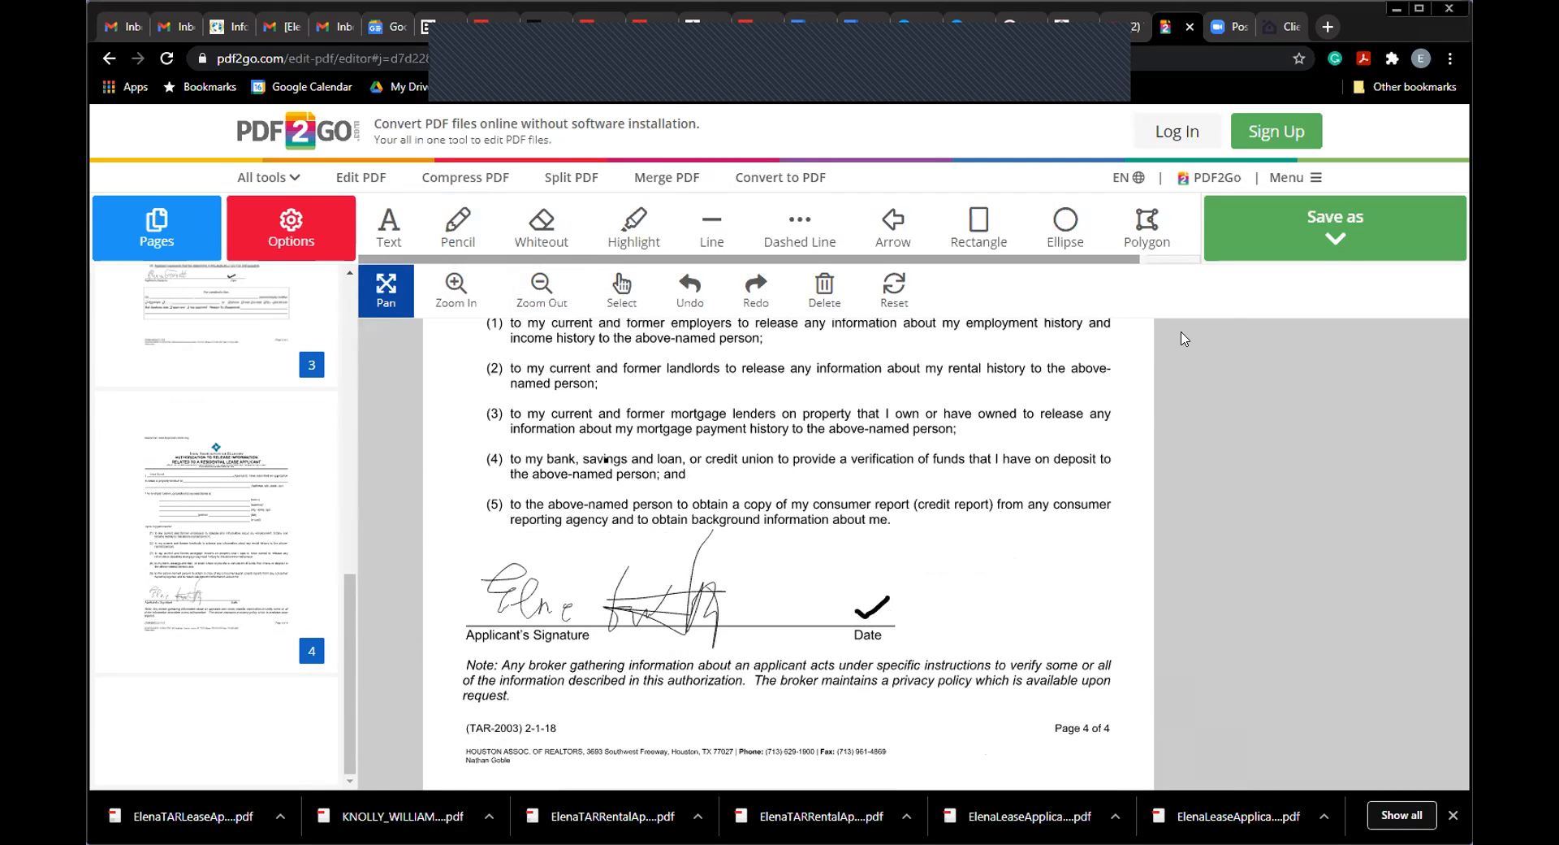
click(1320, 253)
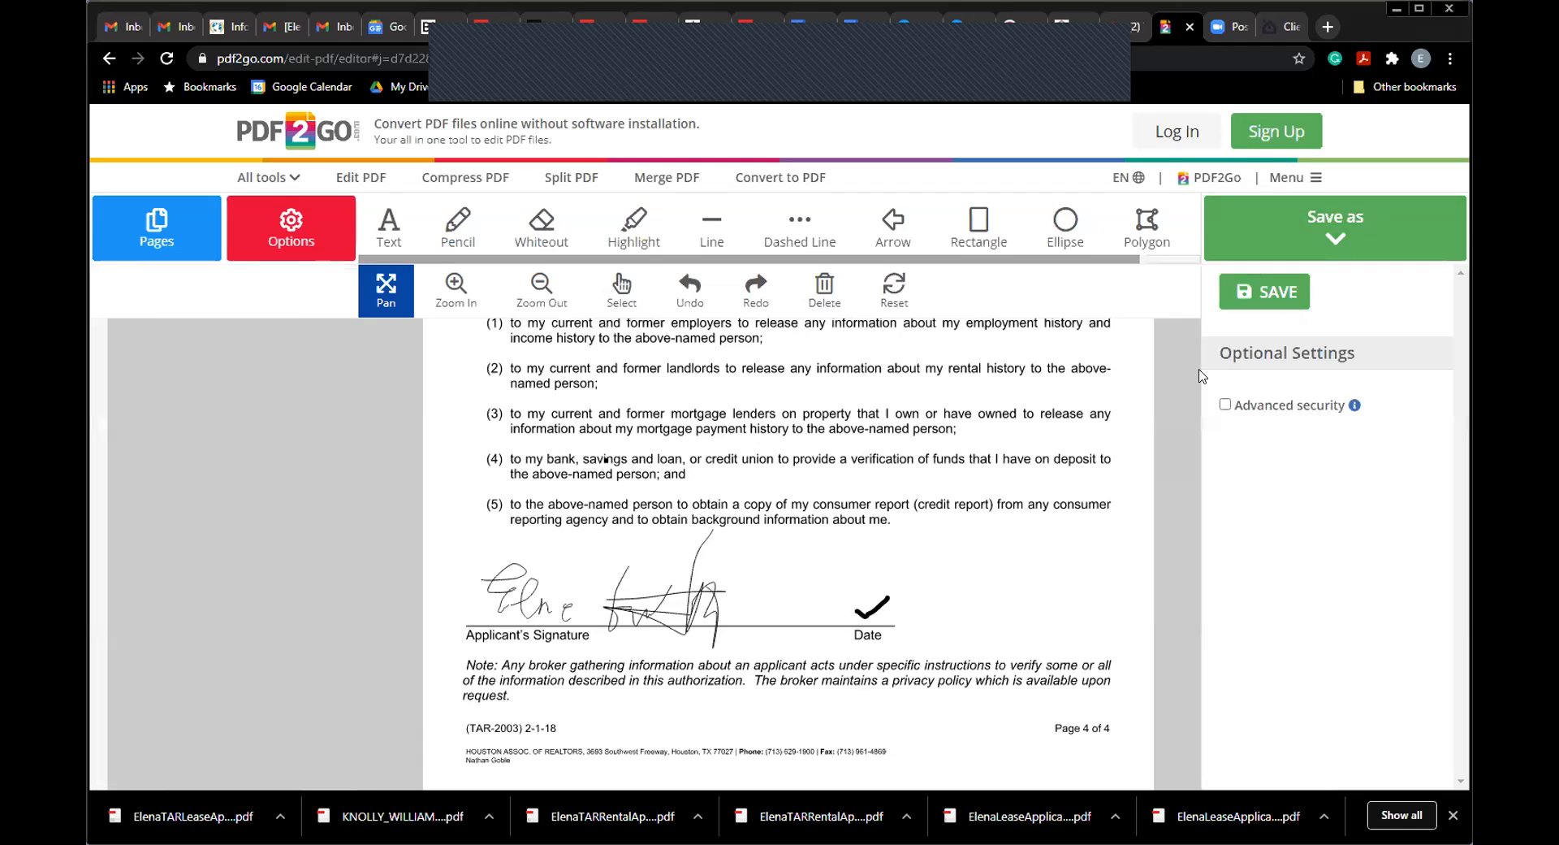
Step: Save the edited PDF to bring up the Save As dialog
click(1243, 296)
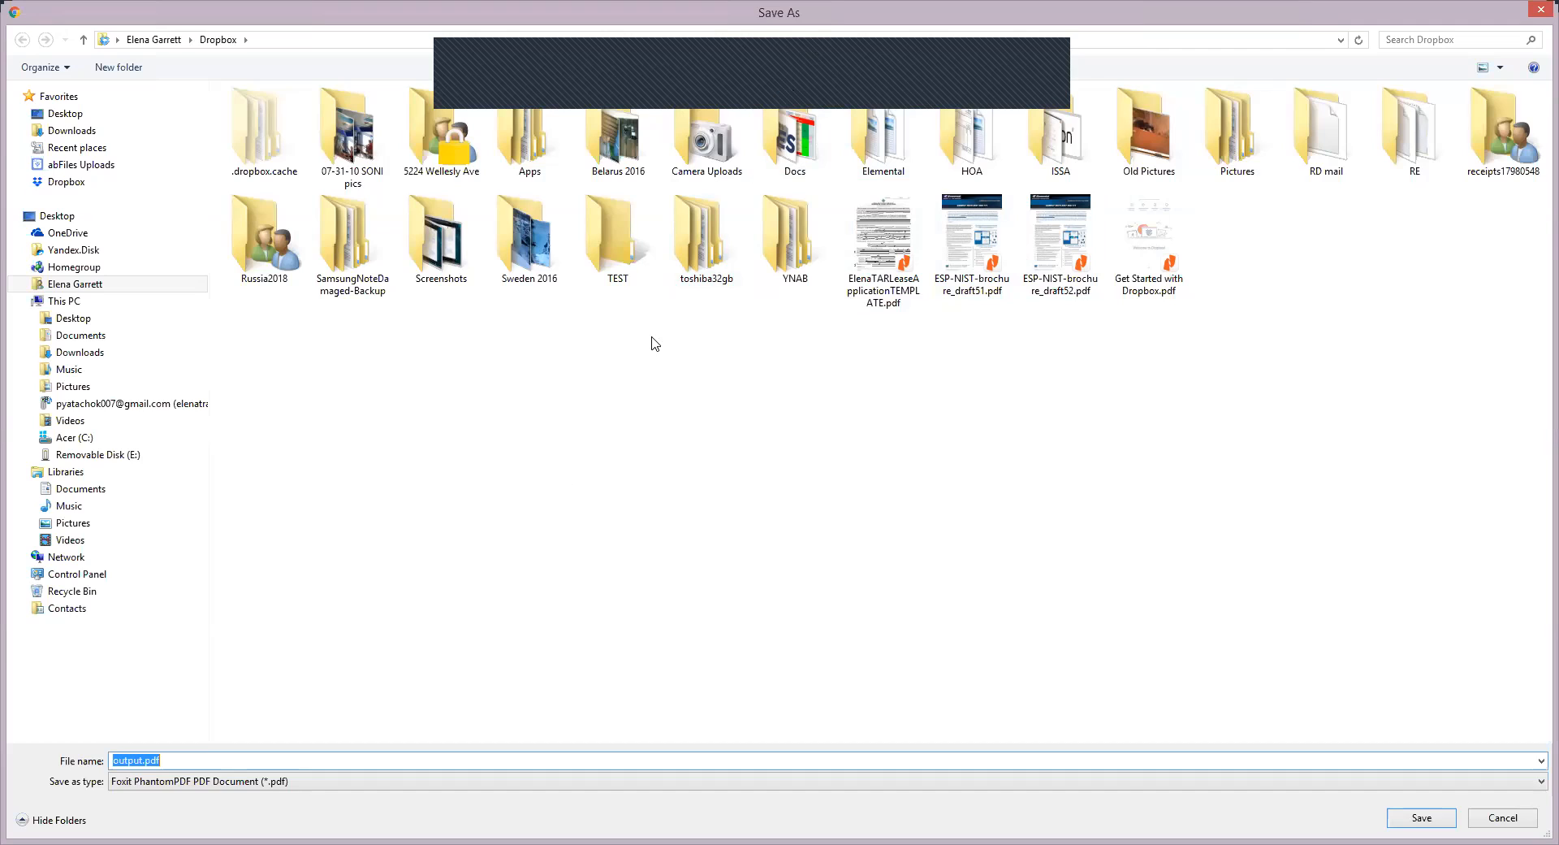
Step: Reuse the TEMPLATE file's name, replacing 'TEMPLATE' with the property address
click(140, 761)
click(884, 244)
double_click(268, 759)
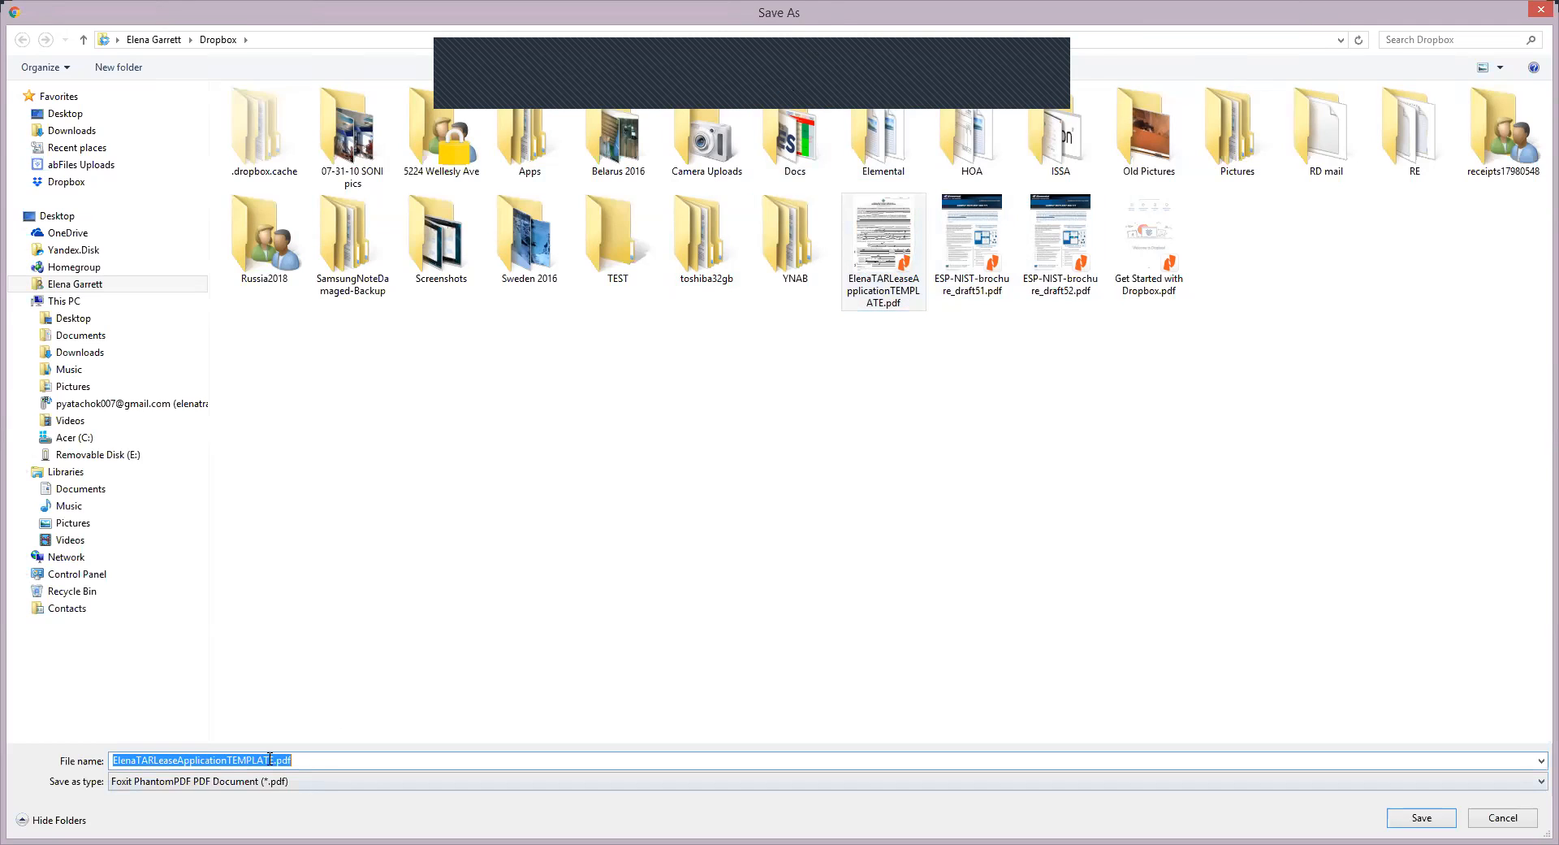
click(271, 758)
key(Delete)
key(BackSpace)
key(BackSpace)
key(BackSpace)
key(BackSpace)
key(BackSpace)
key(BackSpace)
key(BackSpace)
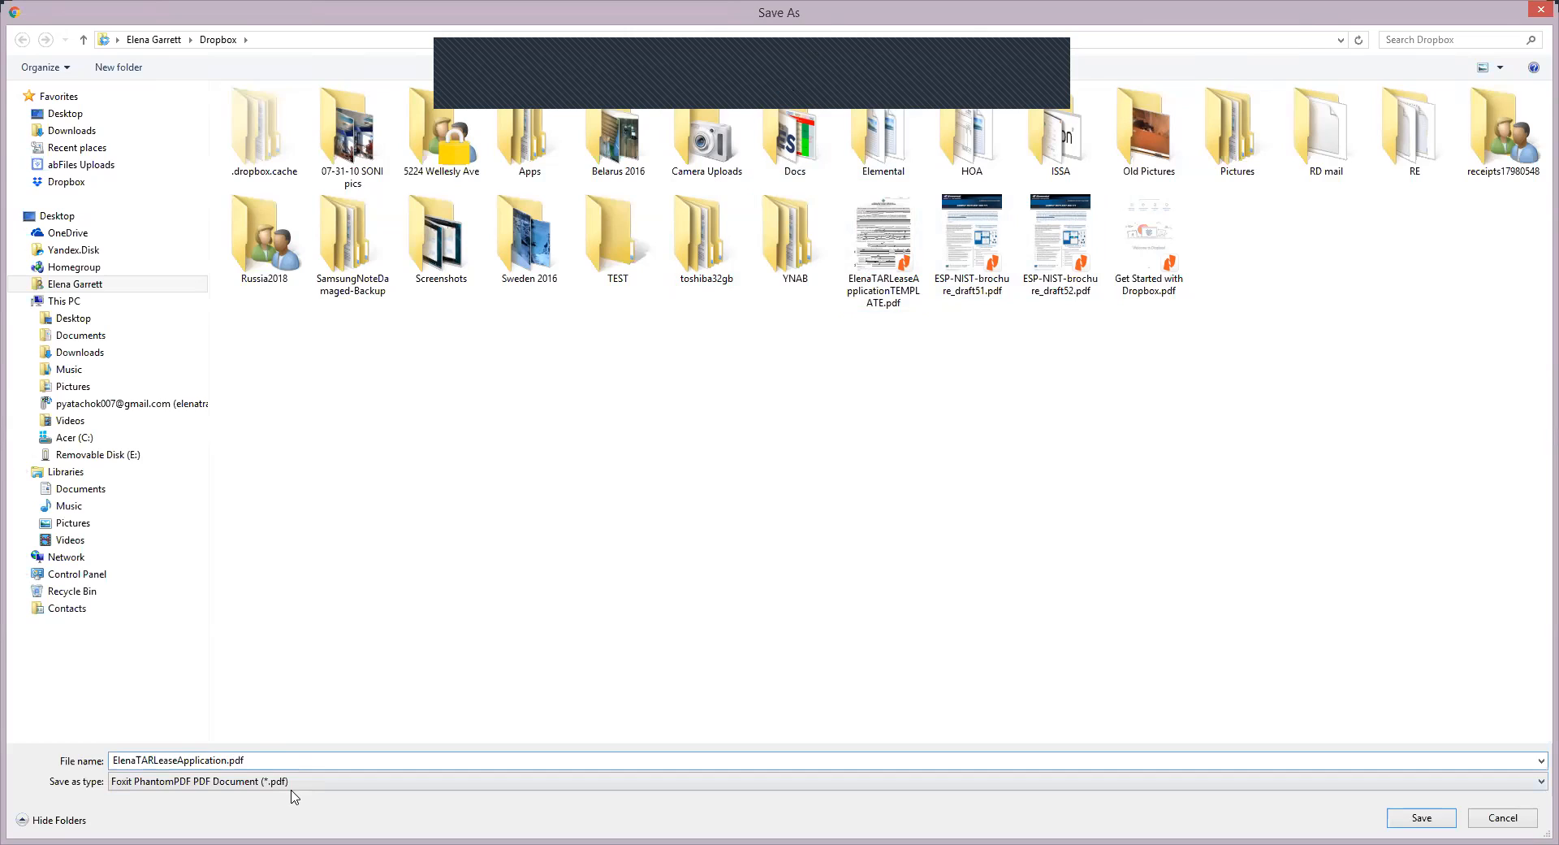
text(123MainStreetDallas)
Step: Adjust the new file name and save the PDF into Dropbox
shift+click(288, 761)
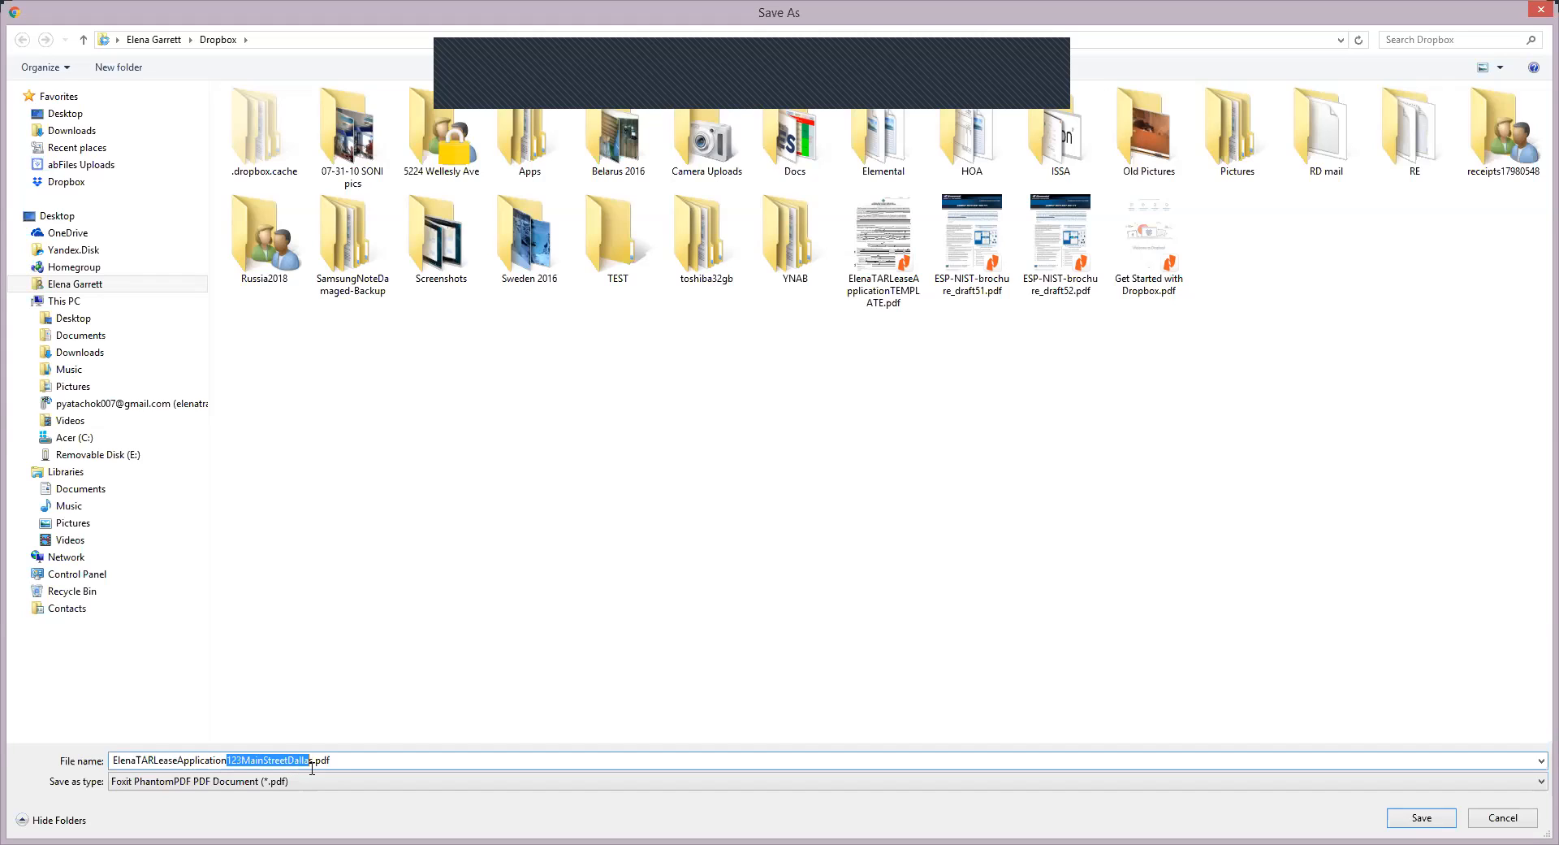
click(315, 759)
key(shift+Left)
key(shift+Left)
key(shift+Left)
key(shift+Left)
key(shift+Left)
key(shift+Left)
key(shift+Left)
key(shift+Left)
key(shift+Left)
key(shift+Left)
key(shift+Left)
key(shift+Left)
key(shift+Left)
key(shift+Left)
key(shift+Left)
key(shift+Left)
key(shift+Left)
key(shift+Left)
key(shift+Left)
key(shift+Left)
click(286, 760)
click(151, 760)
click(1421, 818)
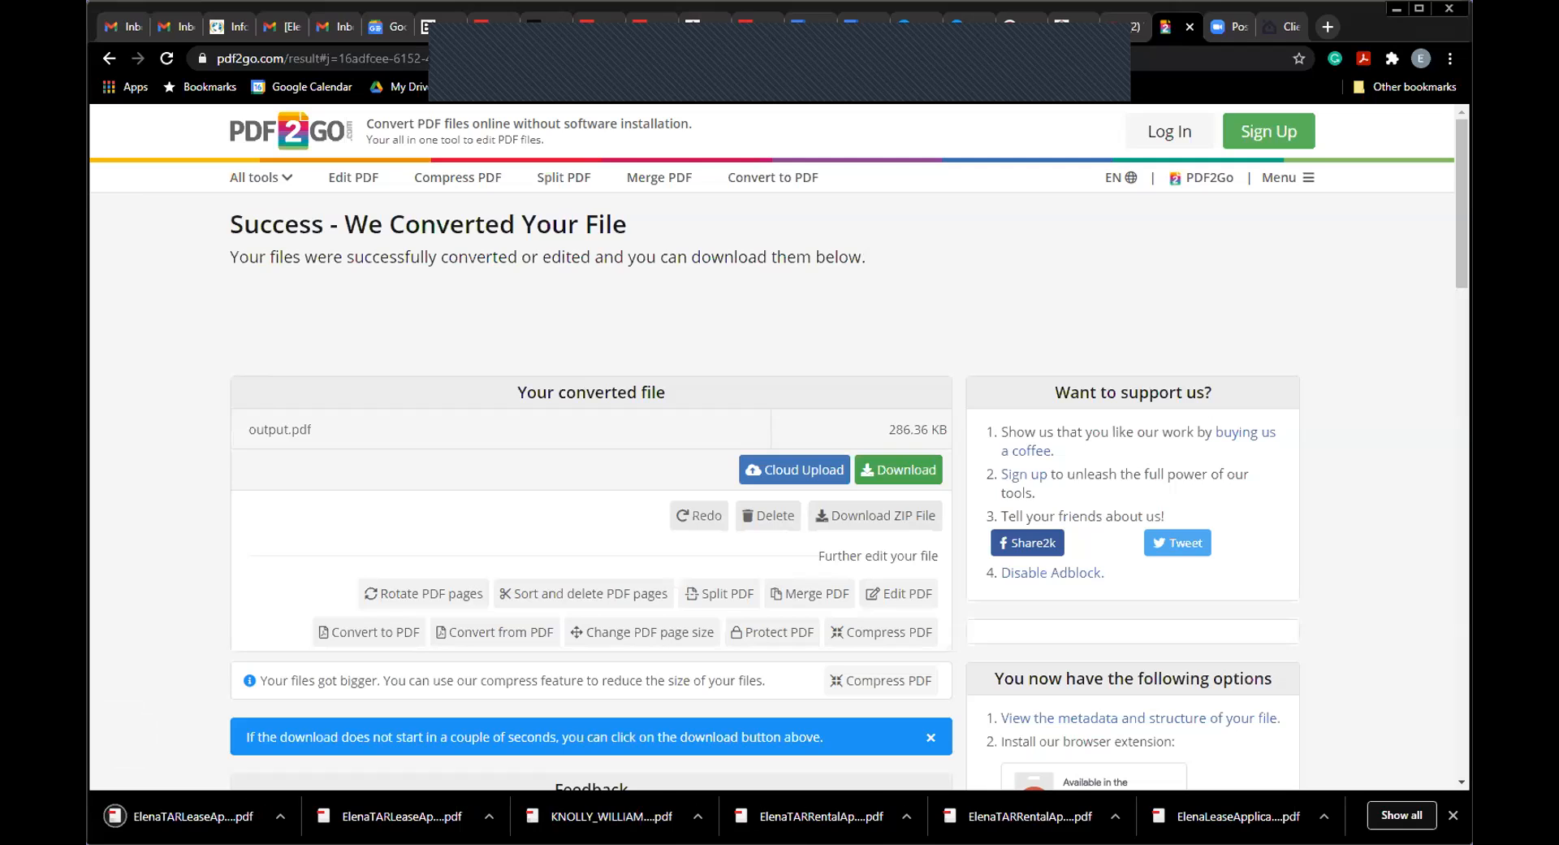